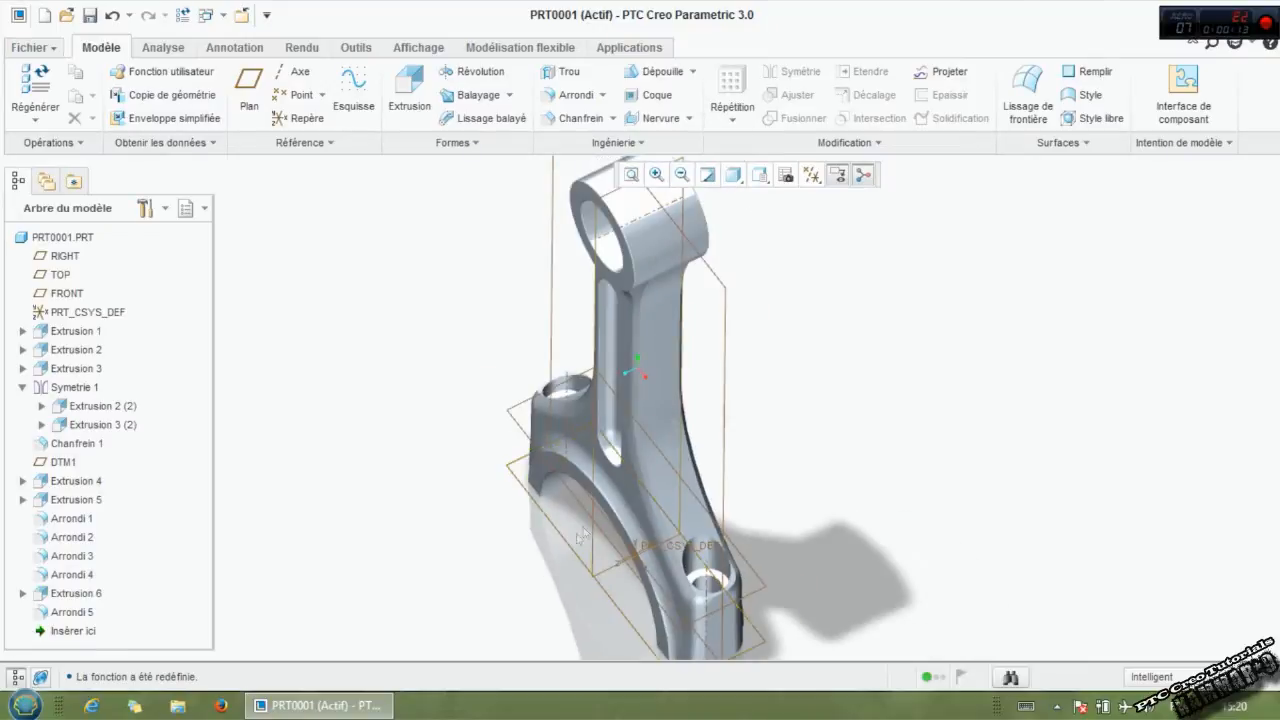
Step: Examine the finished connecting rod from several angles, highlighting the geometry of its first extrusion
{"action": "scroll", "coordinate": [581, 447], "scroll_direction": "up", "scroll_amount": 5}
{"action": "middle_click_drag", "start_coordinate": [556, 428], "coordinate": [565, 456]}
{"action": "scroll", "coordinate": [565, 456], "scroll_direction": "down", "scroll_amount": 1}
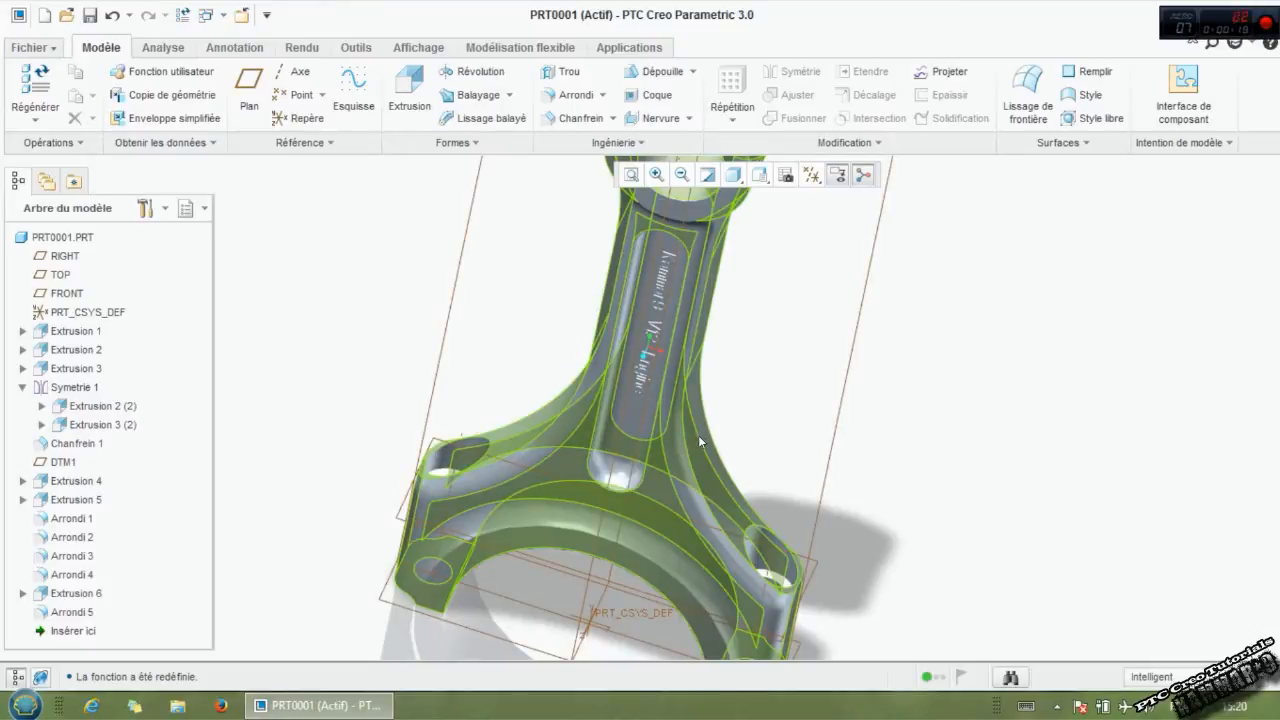
{"action": "mouse_move", "coordinate": [698, 435]}
{"action": "middle_mouse_down"}
{"action": "mouse_move", "coordinate": [684, 410]}
{"action": "mouse_move", "coordinate": [743, 377]}
{"action": "mouse_move", "coordinate": [729, 349]}
{"action": "mouse_move", "coordinate": [631, 382]}
{"action": "mouse_move", "coordinate": [653, 336]}
{"action": "mouse_move", "coordinate": [592, 349]}
{"action": "mouse_move", "coordinate": [600, 380]}
{"action": "mouse_move", "coordinate": [686, 352]}
{"action": "mouse_move", "coordinate": [613, 380]}
{"action": "mouse_move", "coordinate": [631, 372]}
{"action": "mouse_move", "coordinate": [597, 352]}
{"action": "mouse_move", "coordinate": [569, 371]}
{"action": "mouse_move", "coordinate": [585, 444]}
{"action": "mouse_move", "coordinate": [586, 420]}
{"action": "mouse_move", "coordinate": [571, 449]}
{"action": "mouse_move", "coordinate": [592, 482]}
{"action": "mouse_move", "coordinate": [665, 448]}
{"action": "mouse_move", "coordinate": [605, 478]}
{"action": "middle_mouse_up"}
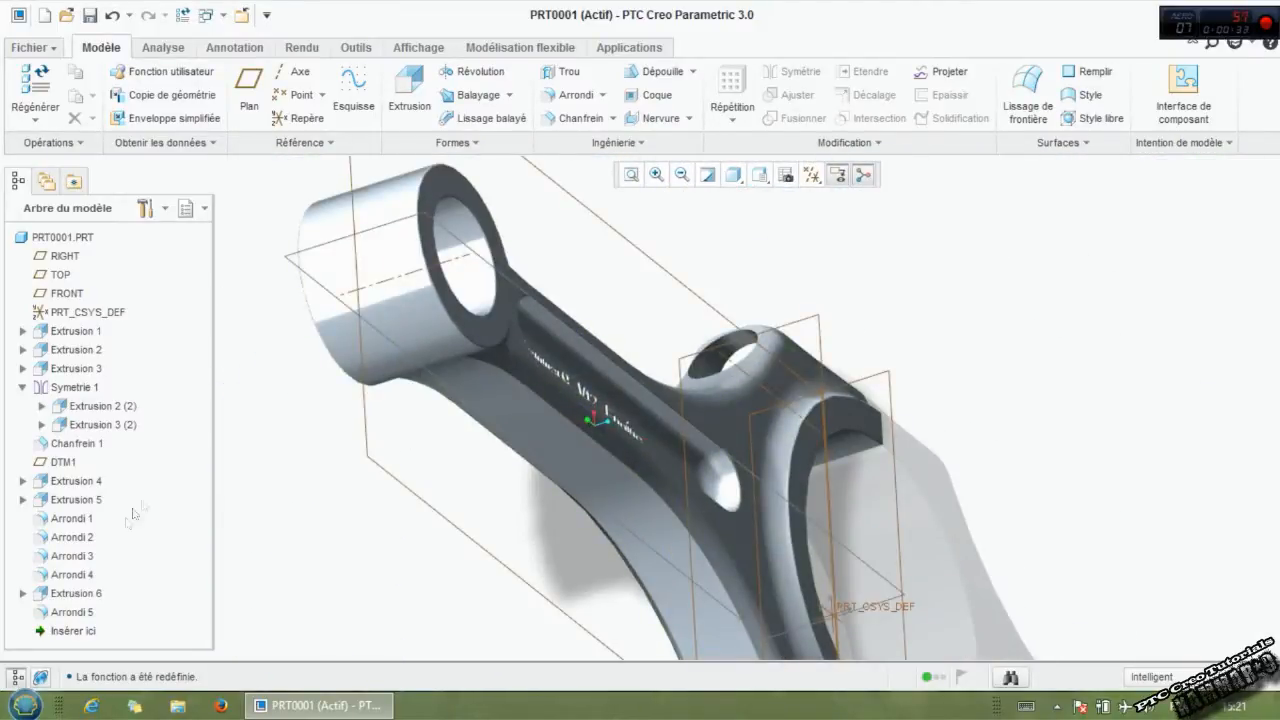
{"action": "left_click", "coordinate": [72, 332]}
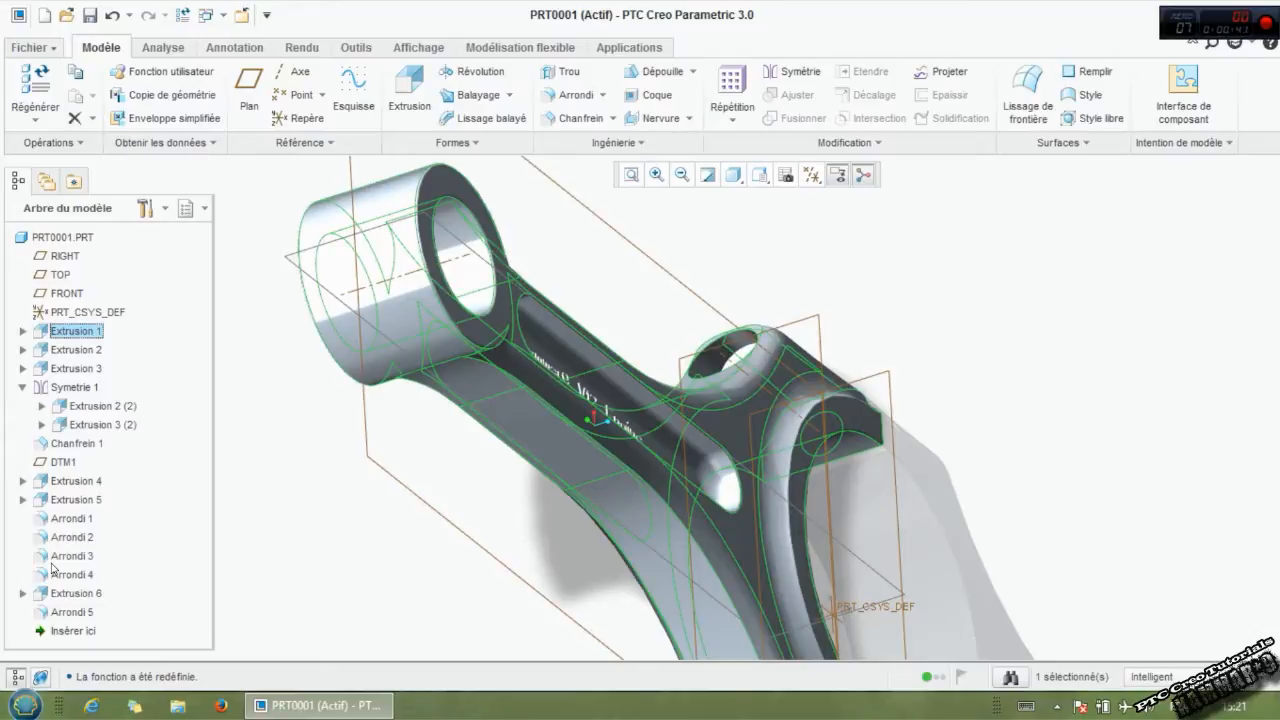
{"action": "middle_click_drag", "start_coordinate": [275, 613], "coordinate": [331, 586]}
{"action": "scroll", "coordinate": [335, 588], "scroll_direction": "up", "scroll_amount": 5}
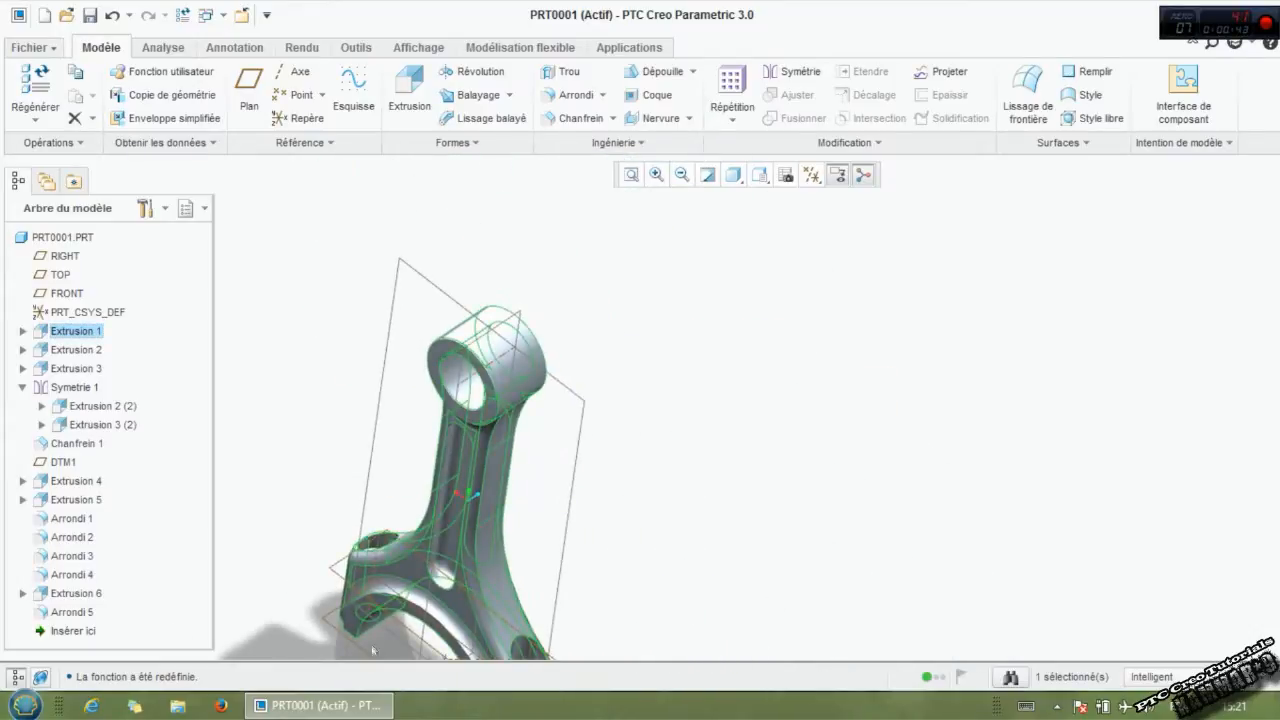
{"action": "scroll", "coordinate": [636, 458], "scroll_direction": "up", "scroll_amount": 3}
{"action": "scroll", "coordinate": [440, 550], "scroll_direction": "down", "scroll_amount": 3}
{"action": "scroll", "coordinate": [646, 487], "scroll_direction": "down", "scroll_amount": 3}
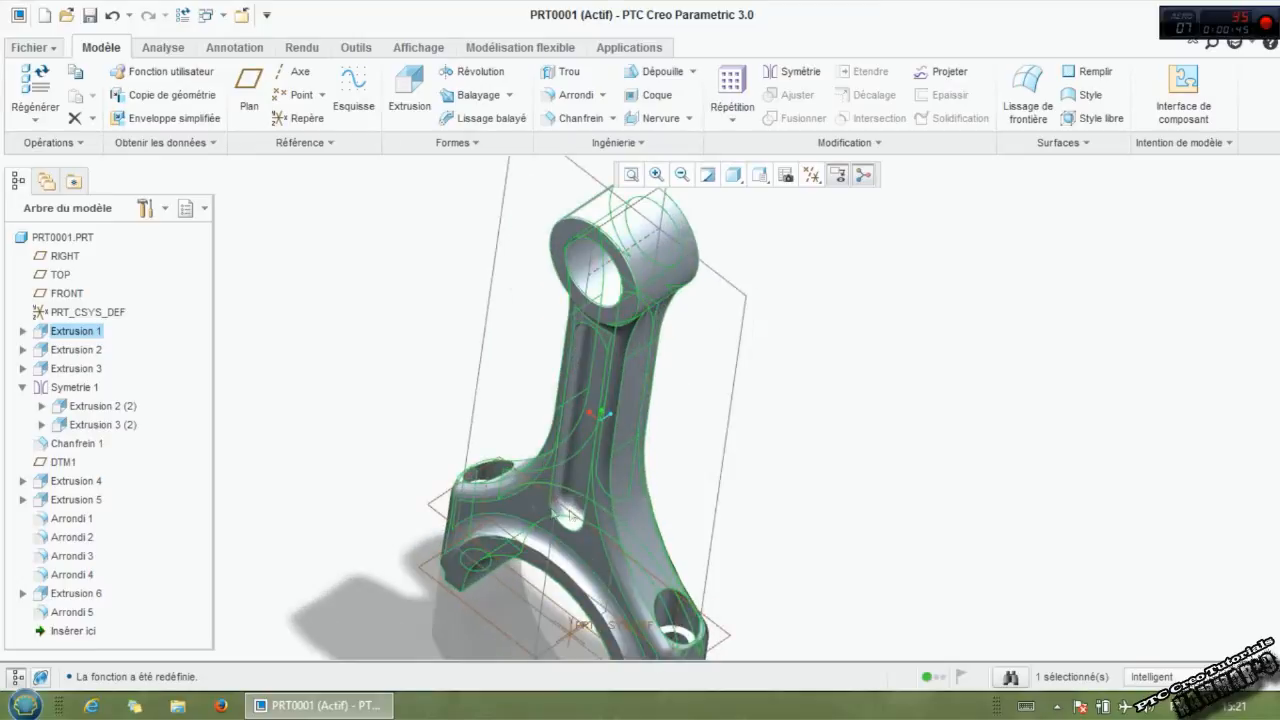
{"action": "left_click", "coordinate": [365, 372]}
Step: Create a new solid part named prt0002 with the default template and maximize its window
{"action": "left_click", "coordinate": [44, 14]}
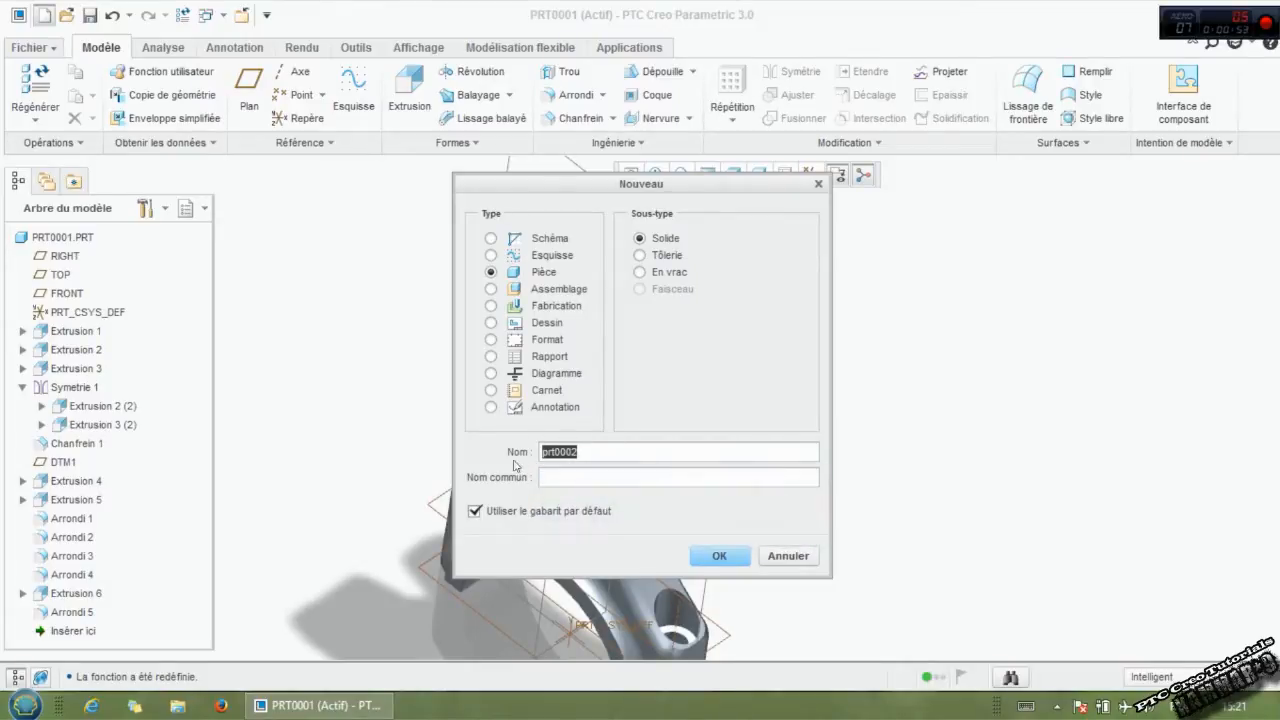
{"action": "left_click", "coordinate": [720, 555]}
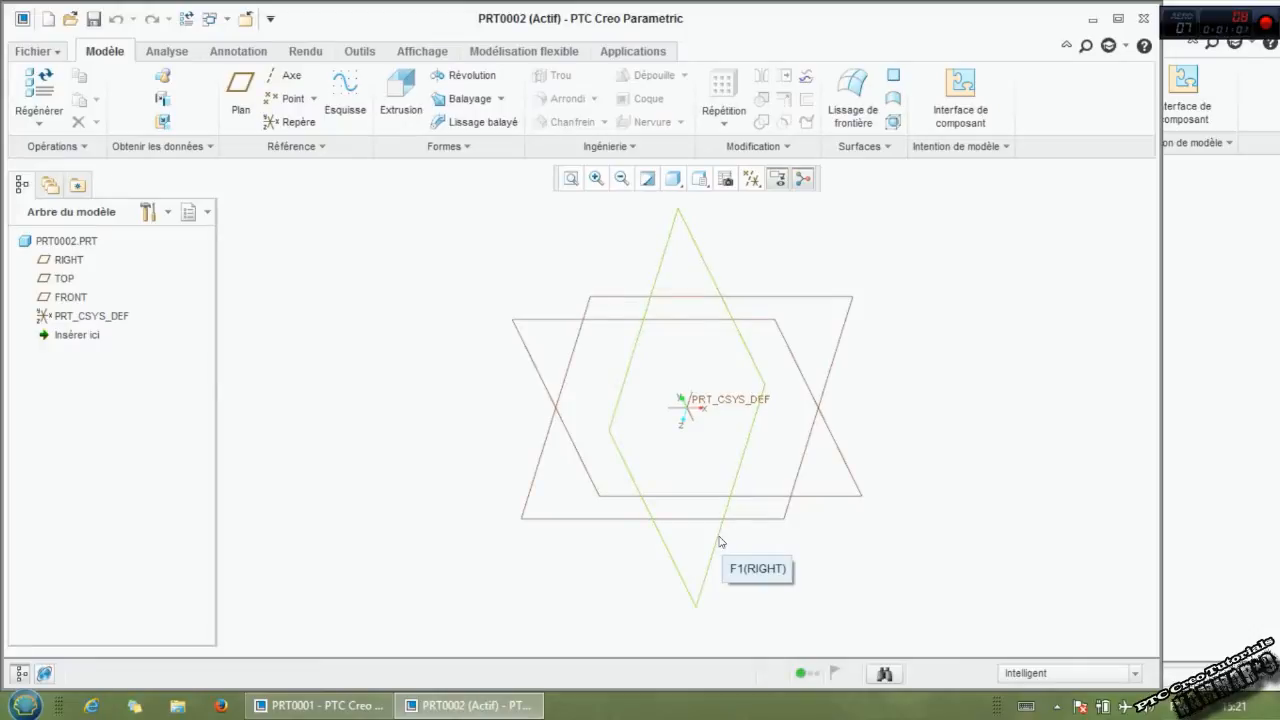
{"action": "middle_click_drag", "start_coordinate": [566, 391], "coordinate": [568, 370]}
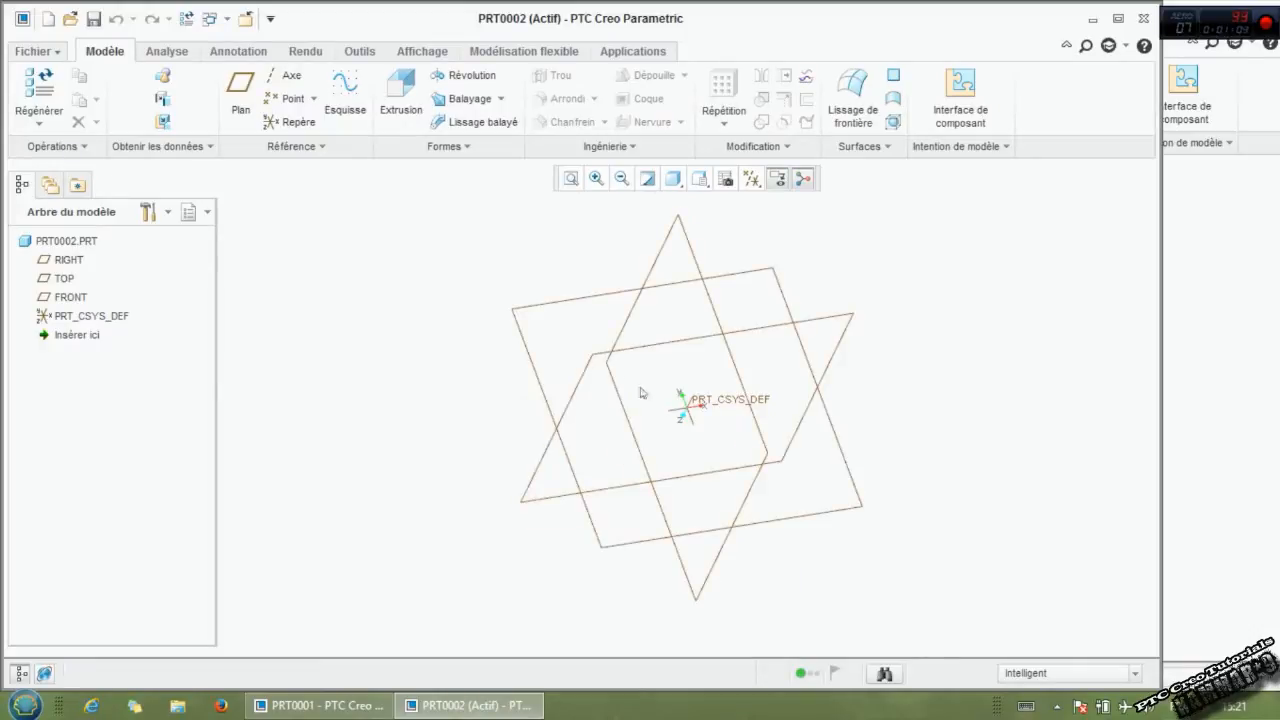
{"action": "left_click", "coordinate": [1117, 19]}
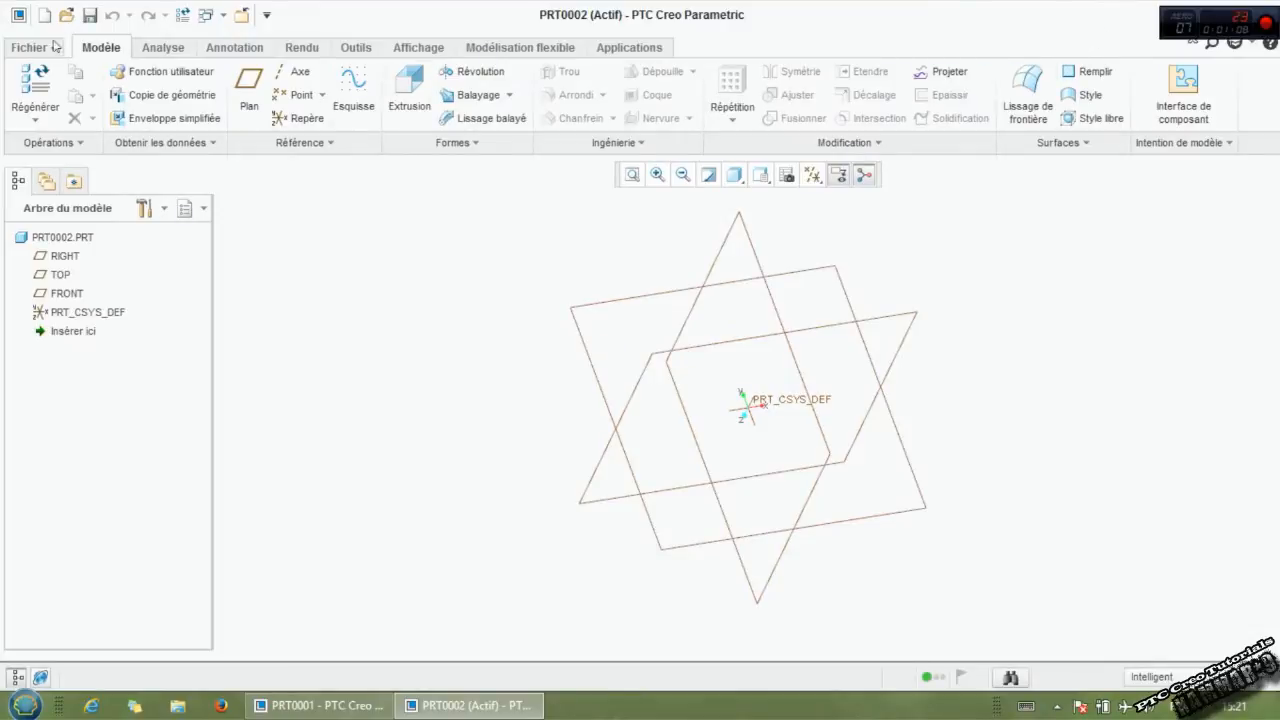
Step: Review the sketcher options for constraints, dimension precision, dimension locking, grid and sketch-plane orientation, leaving them as they are
{"action": "left_click", "coordinate": [40, 50]}
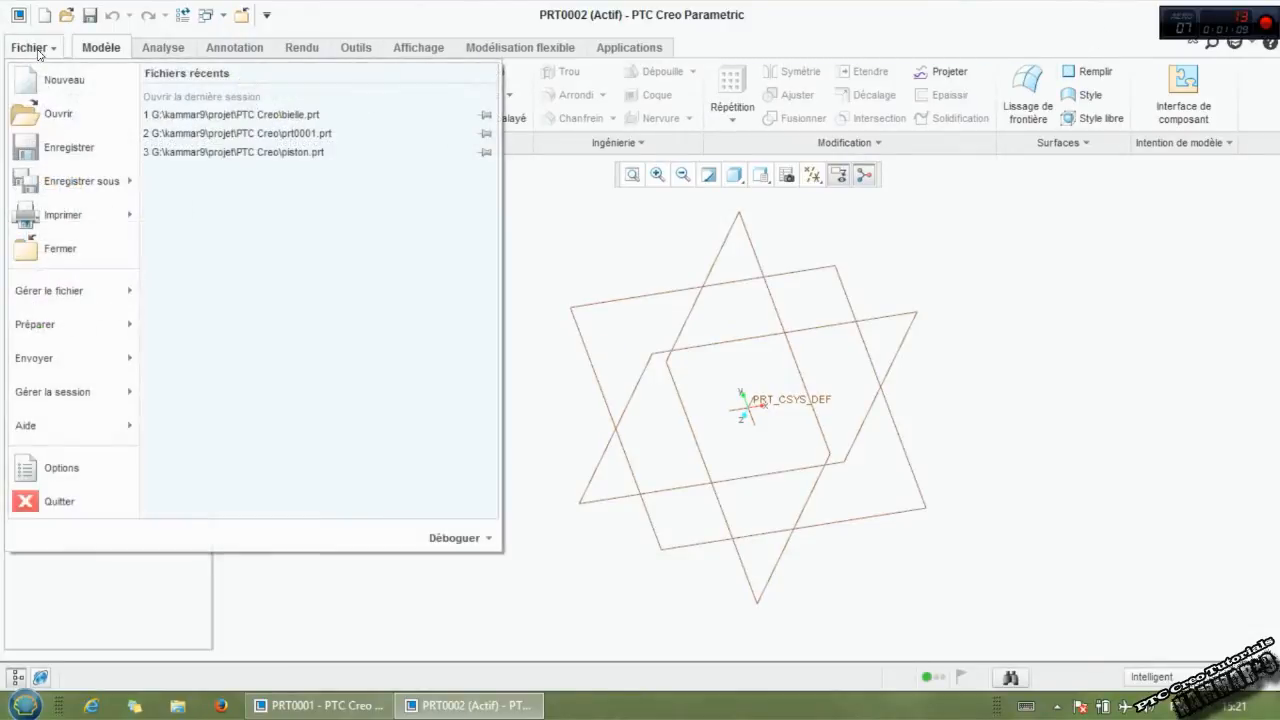
{"action": "left_click", "coordinate": [60, 468]}
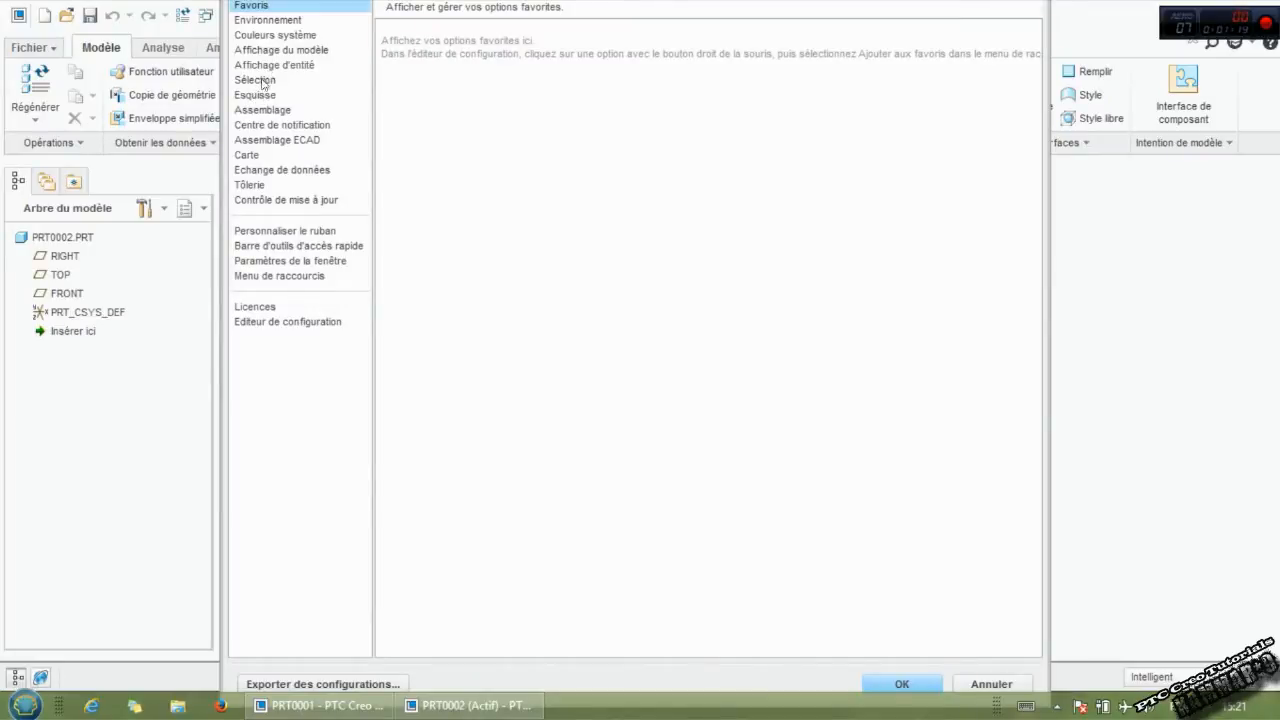
{"action": "left_click", "coordinate": [257, 96]}
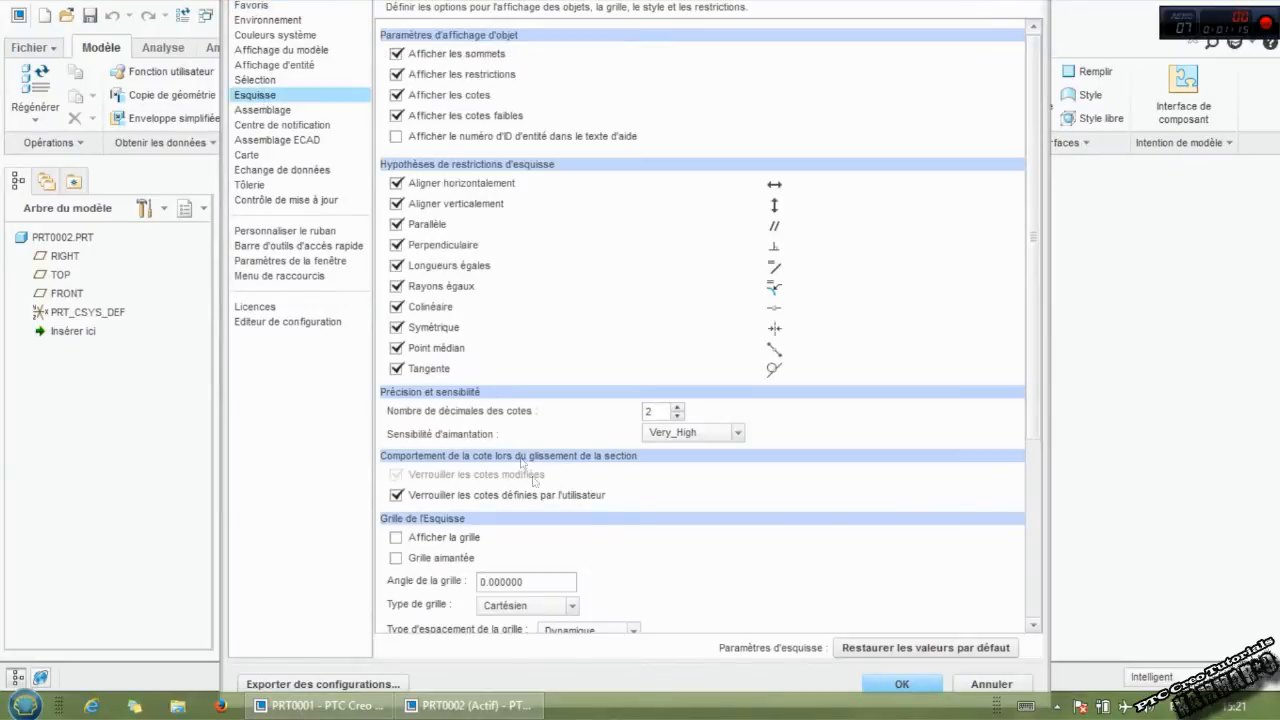
{"action": "scroll", "coordinate": [541, 515], "scroll_direction": "down", "scroll_amount": 5}
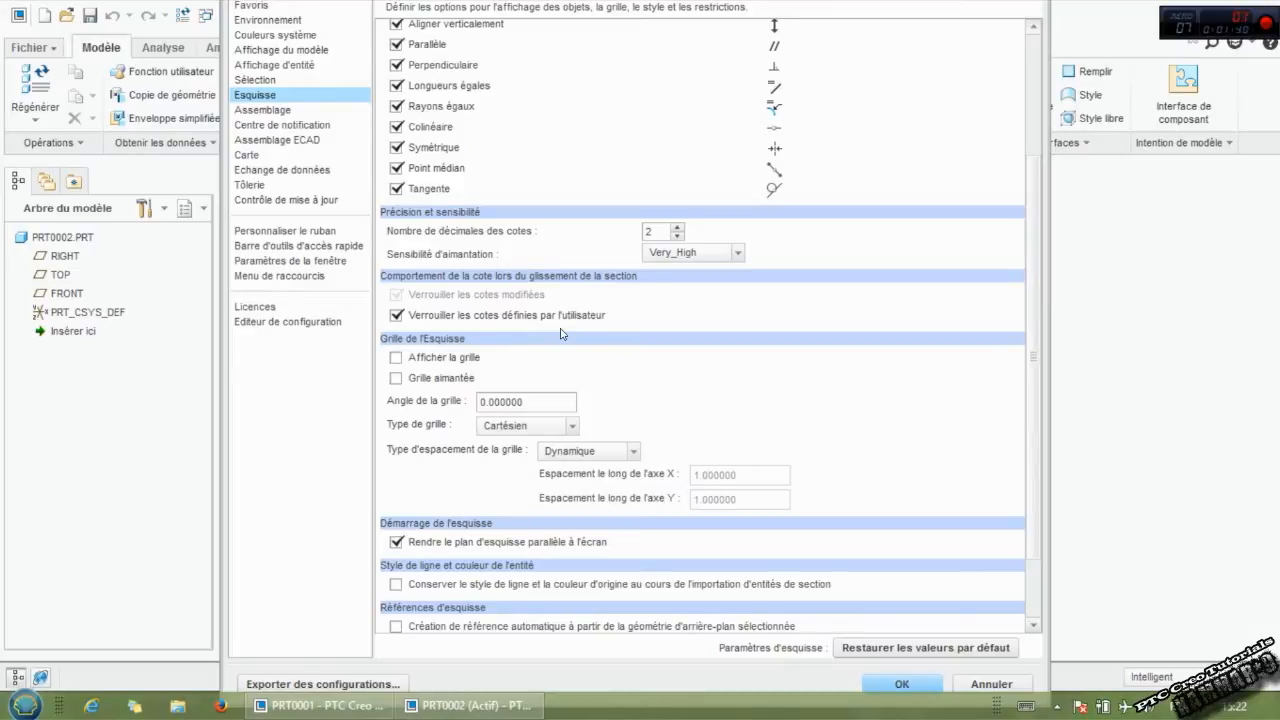
{"action": "left_click", "coordinate": [991, 685]}
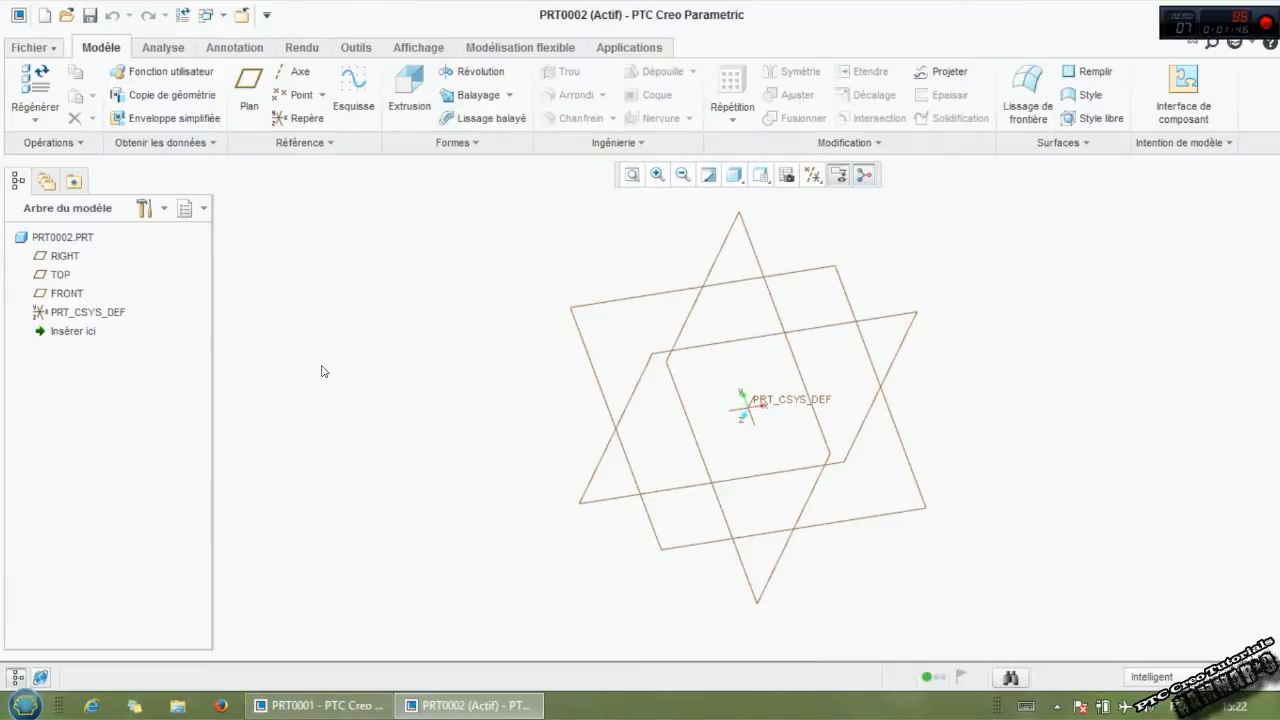
Step: For an extrusion on FRONT, sketch connected lines from the origin: about 145 horizontally, about 95 up, and a slanted segment reaching about 36.5 inward
{"action": "left_click", "coordinate": [67, 293]}
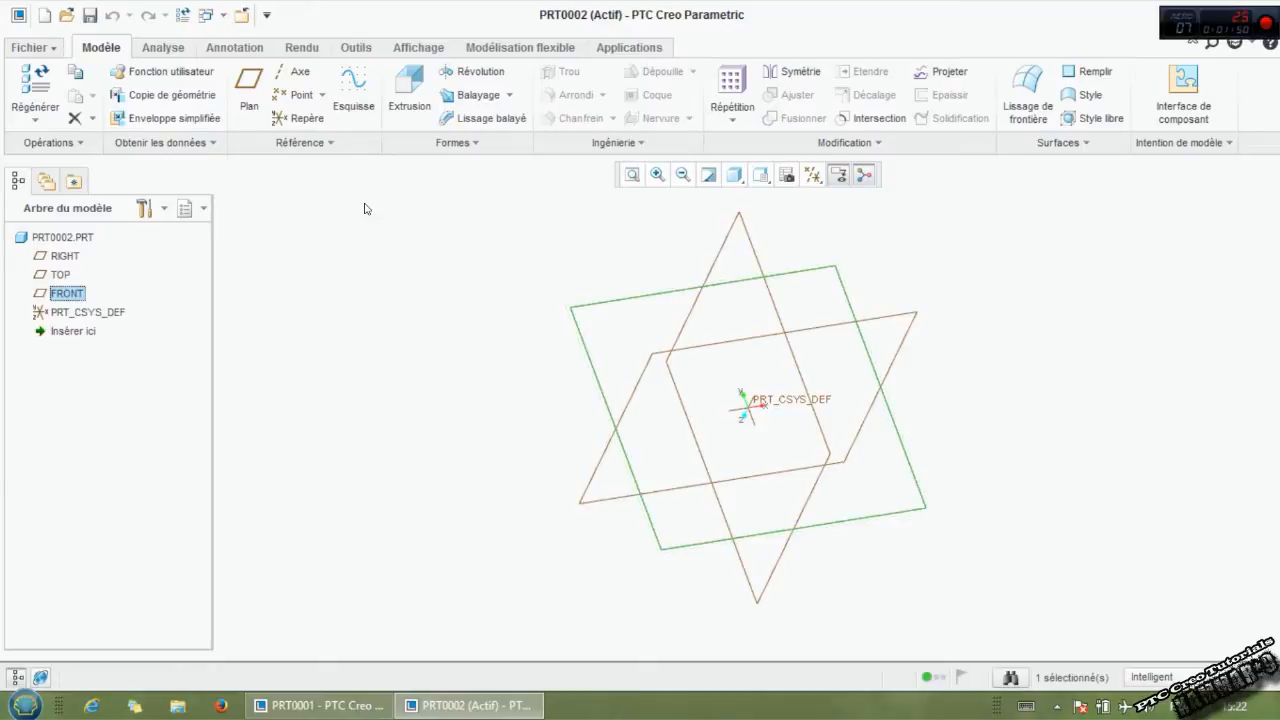
{"action": "left_click", "coordinate": [409, 100]}
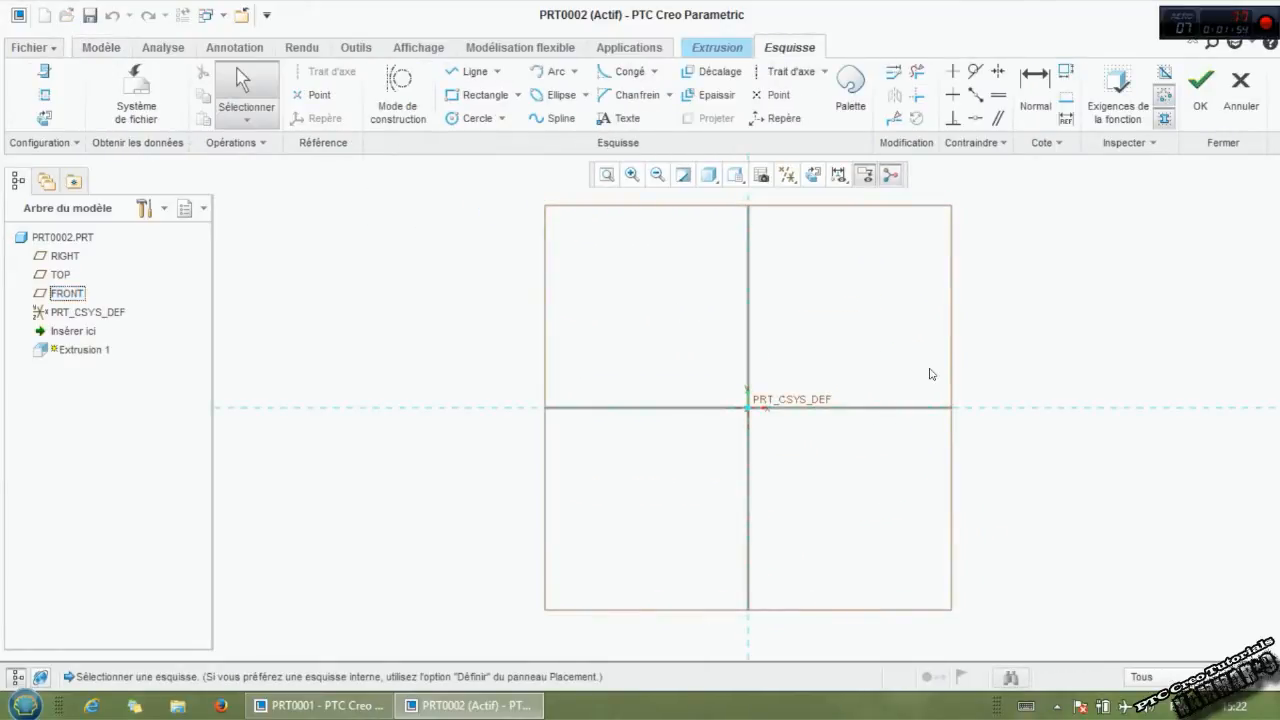
{"action": "left_click", "coordinate": [470, 72]}
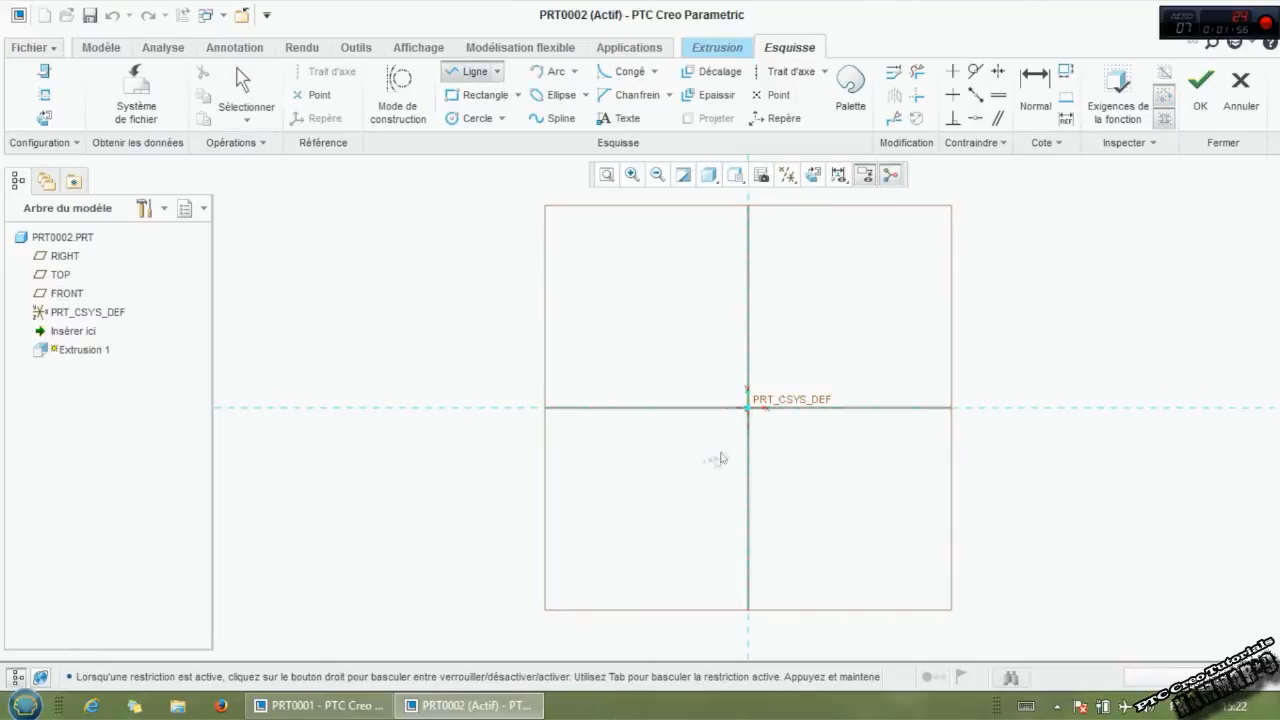
{"action": "left_click", "coordinate": [748, 407]}
{"action": "left_click", "coordinate": [863, 407]}
{"action": "left_click", "coordinate": [863, 331]}
{"action": "left_click", "coordinate": [835, 304]}
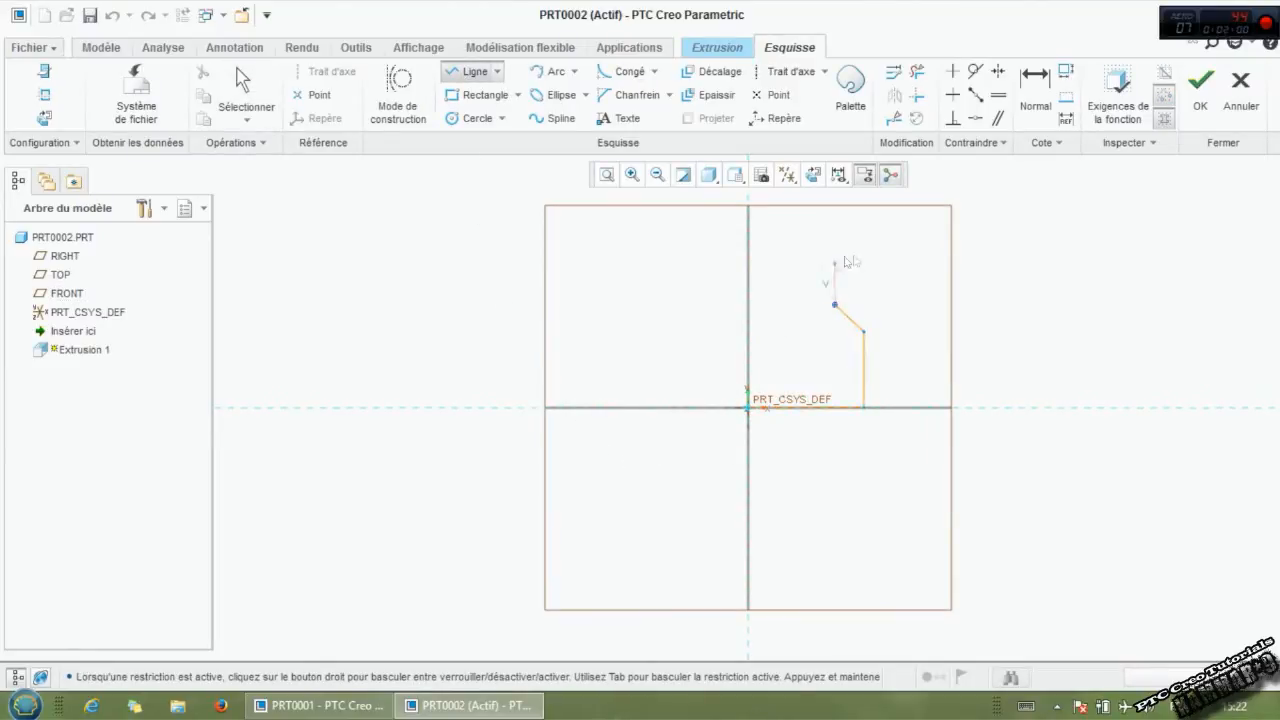
{"action": "middle_click", "coordinate": [912, 280]}
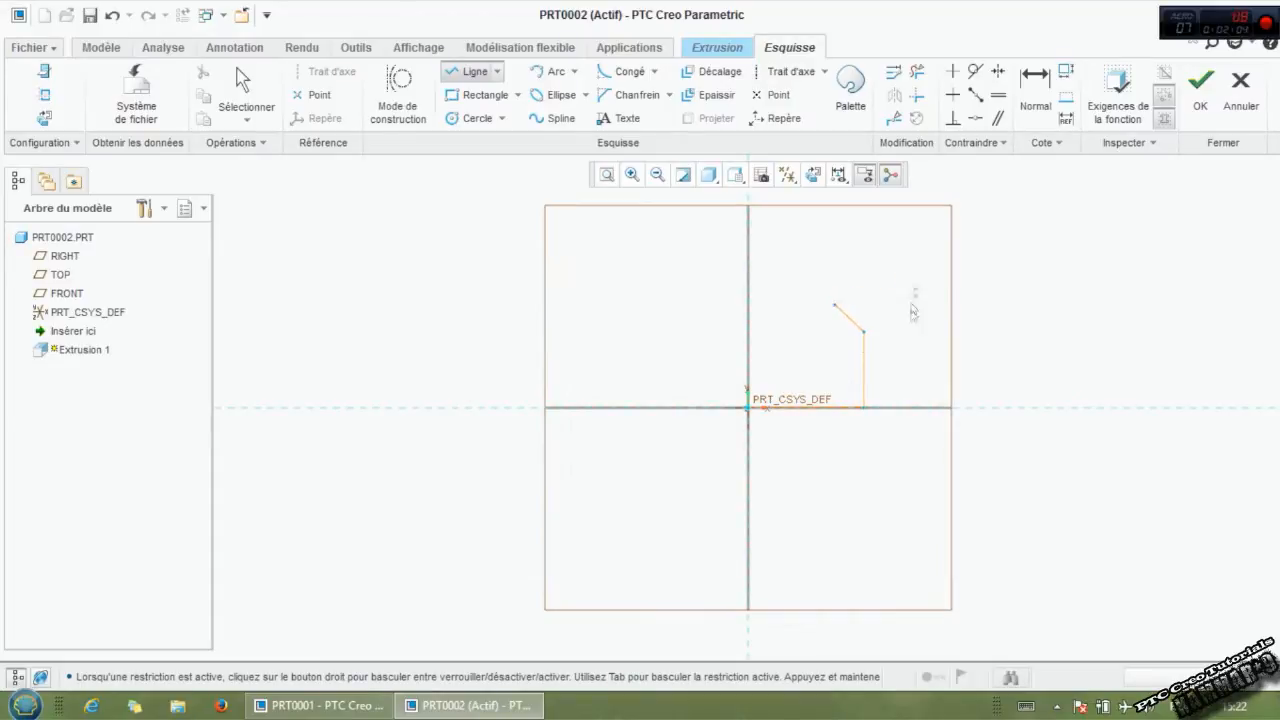
{"action": "scroll", "coordinate": [873, 296], "scroll_direction": "up", "scroll_amount": 2}
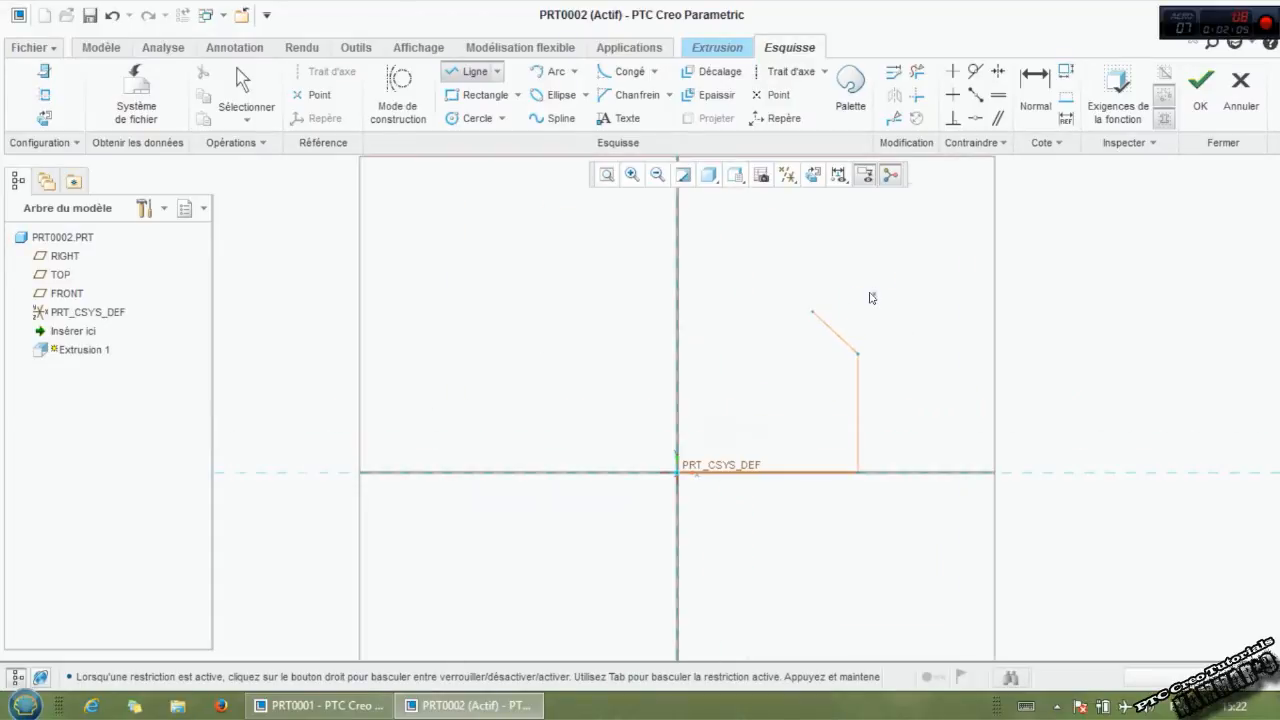
{"action": "middle_click", "coordinate": [923, 276]}
{"action": "scroll", "coordinate": [854, 416], "scroll_direction": "up", "scroll_amount": 1}
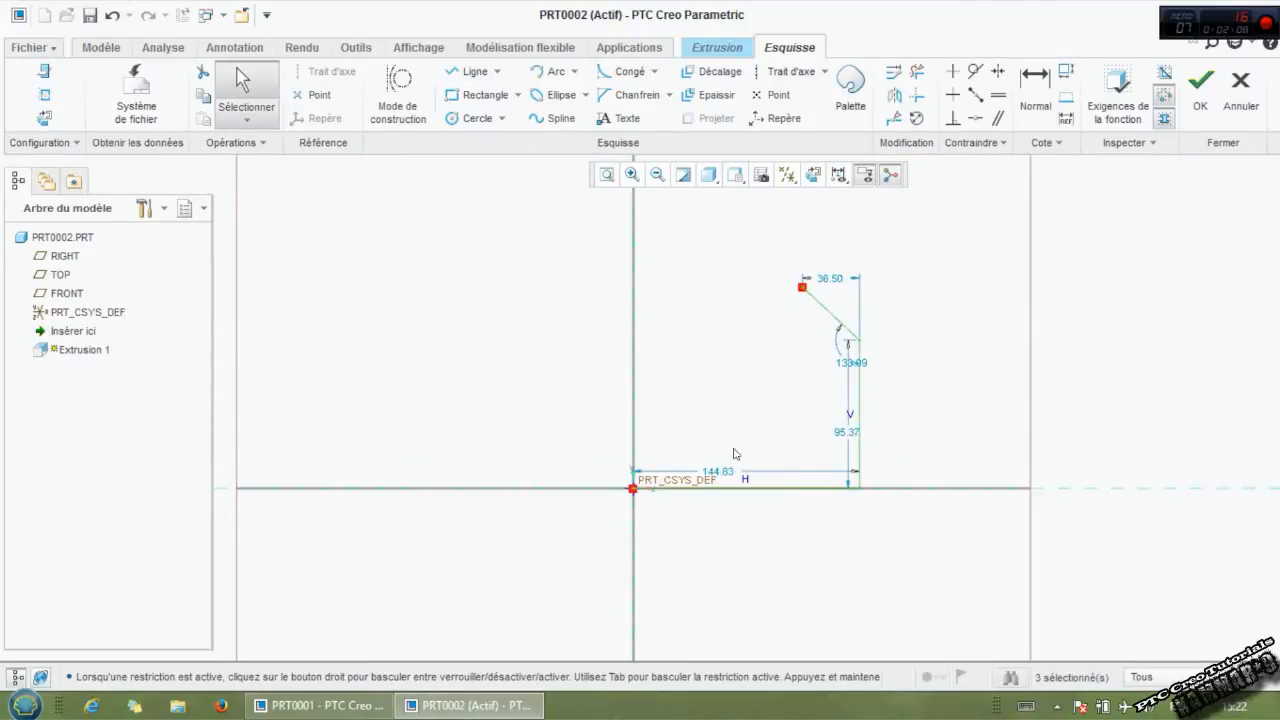
Step: Set the horizontal base line's length to 36 and the vertical line's height to 25
{"action": "left_click_drag", "start_coordinate": [718, 472], "coordinate": [718, 453]}
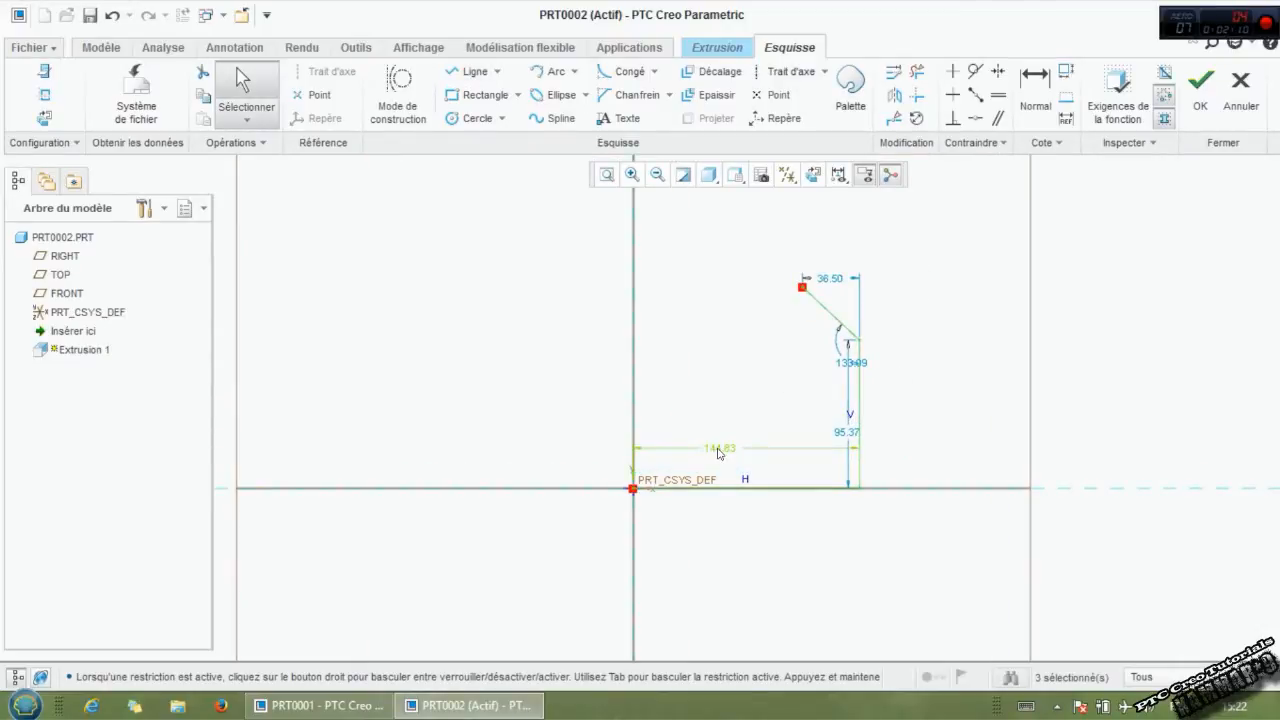
{"action": "double_click", "coordinate": [718, 452]}
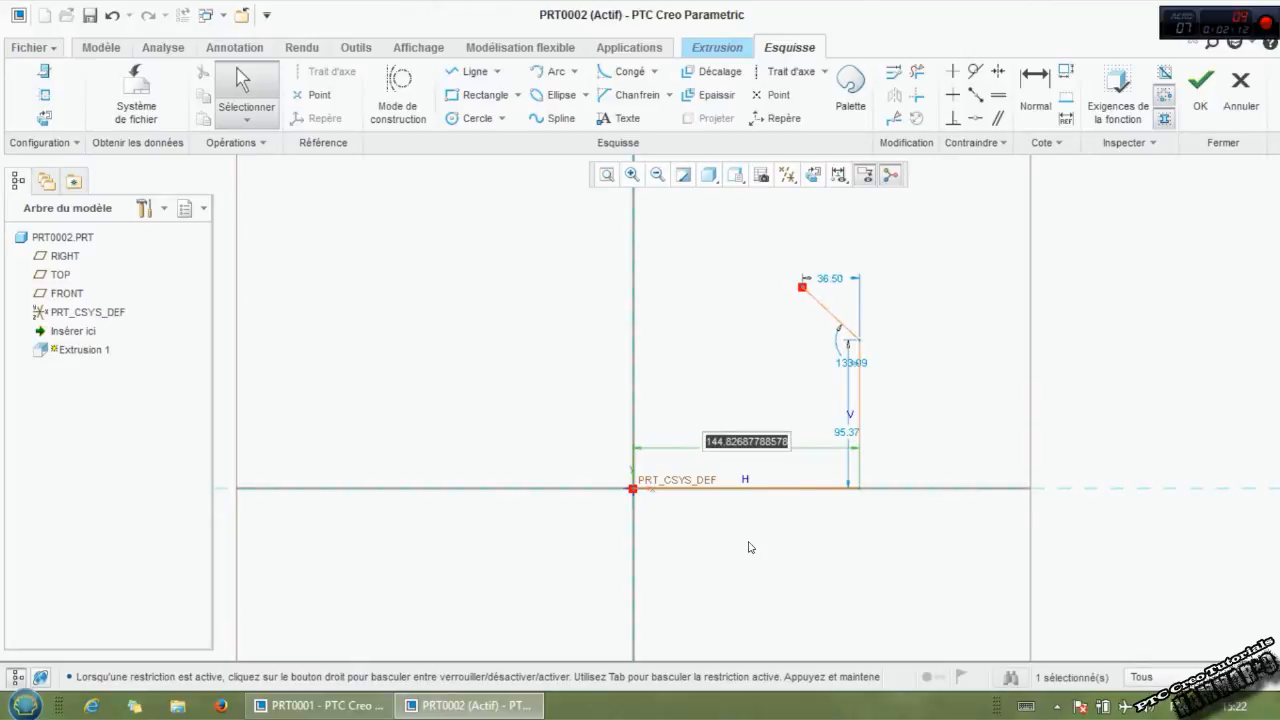
{"action": "type", "text": "36"}
{"action": "key", "text": "Return"}
{"action": "double_click", "coordinate": [792, 498]}
{"action": "type", "text": "25"}
{"action": "key", "text": "Return"}
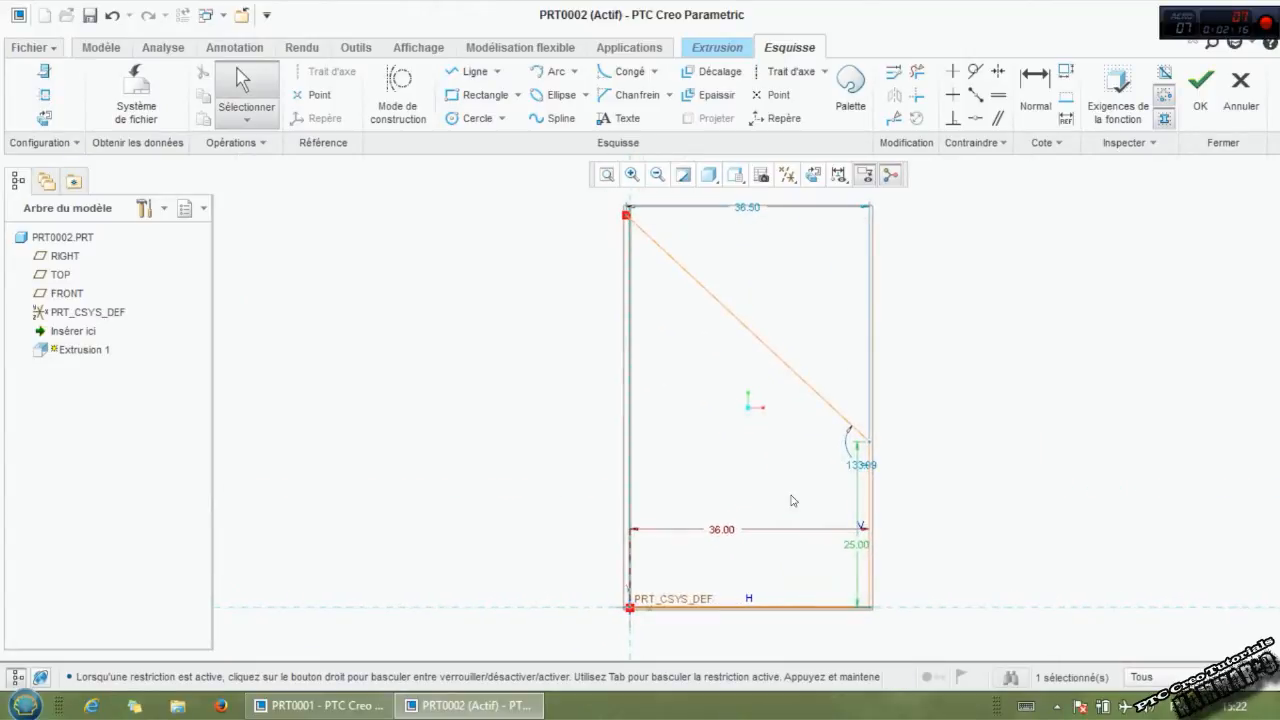
Step: Set the slanted line's angle to the vertical line to 122 degrees and its horizontal extent to 3.5
{"action": "double_click", "coordinate": [854, 465]}
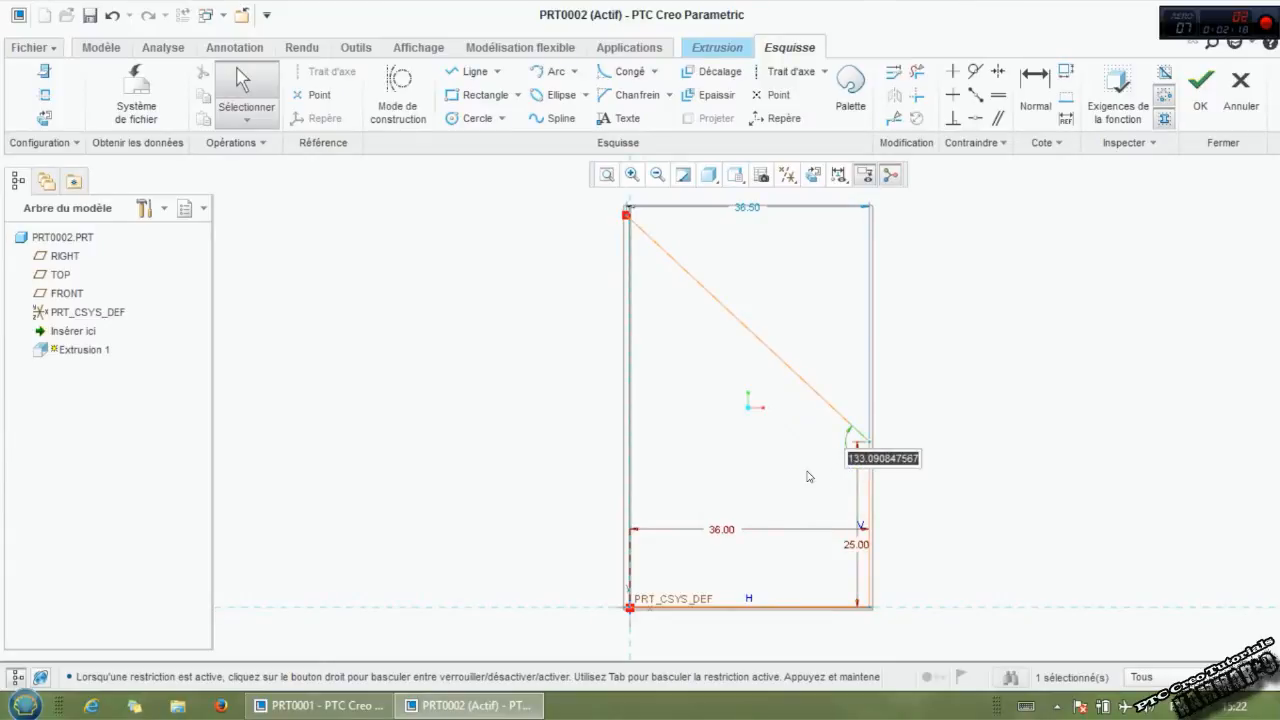
{"action": "type", "text": "122"}
{"action": "key", "text": "Return"}
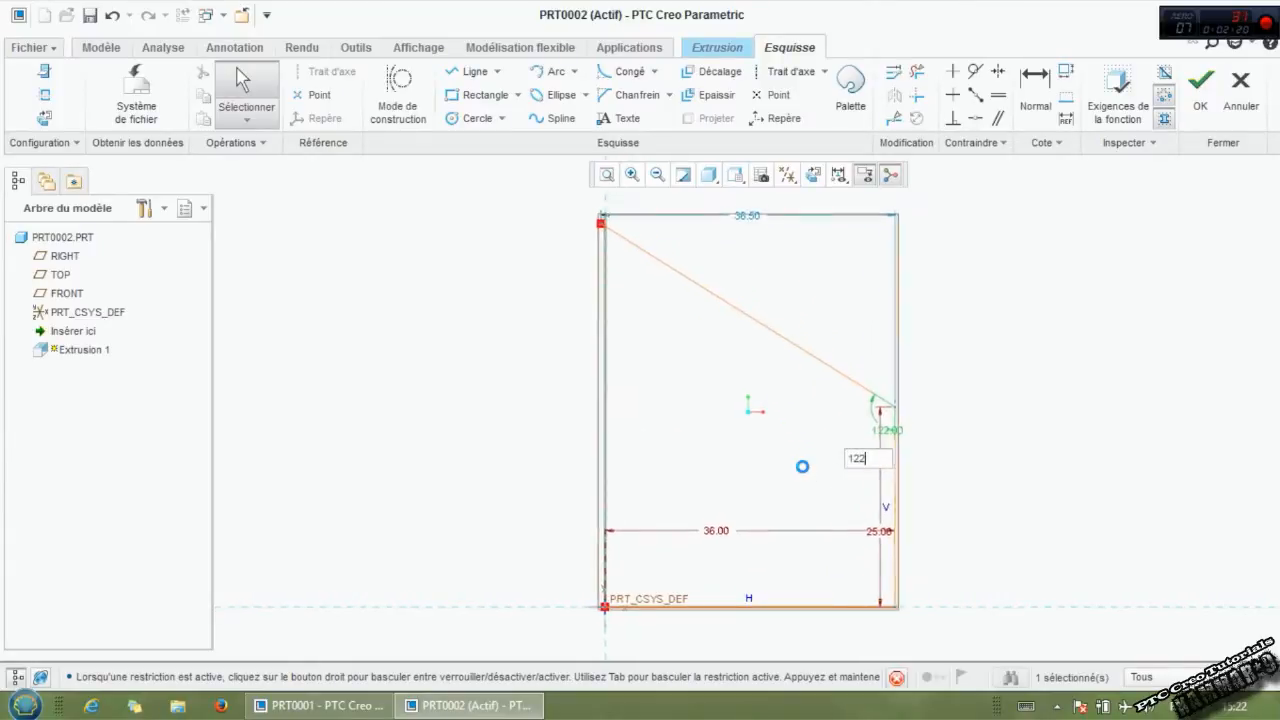
{"action": "double_click", "coordinate": [750, 209]}
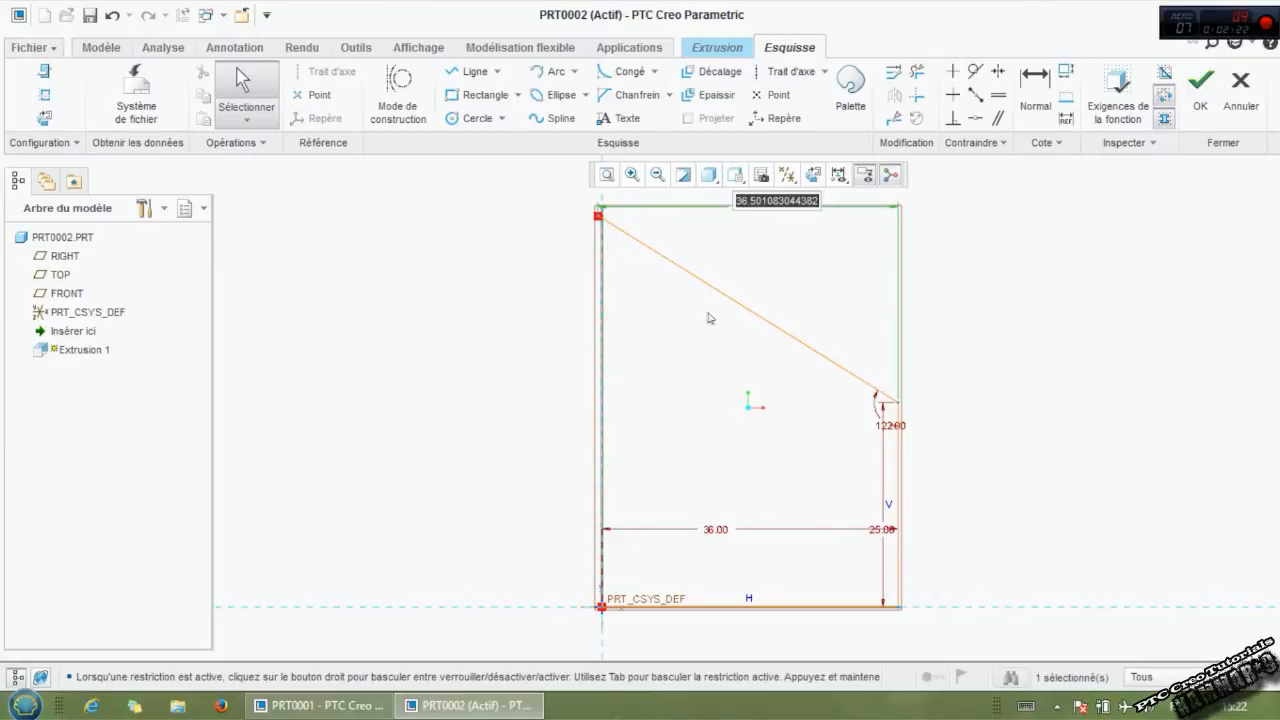
{"action": "type", "text": "3"}
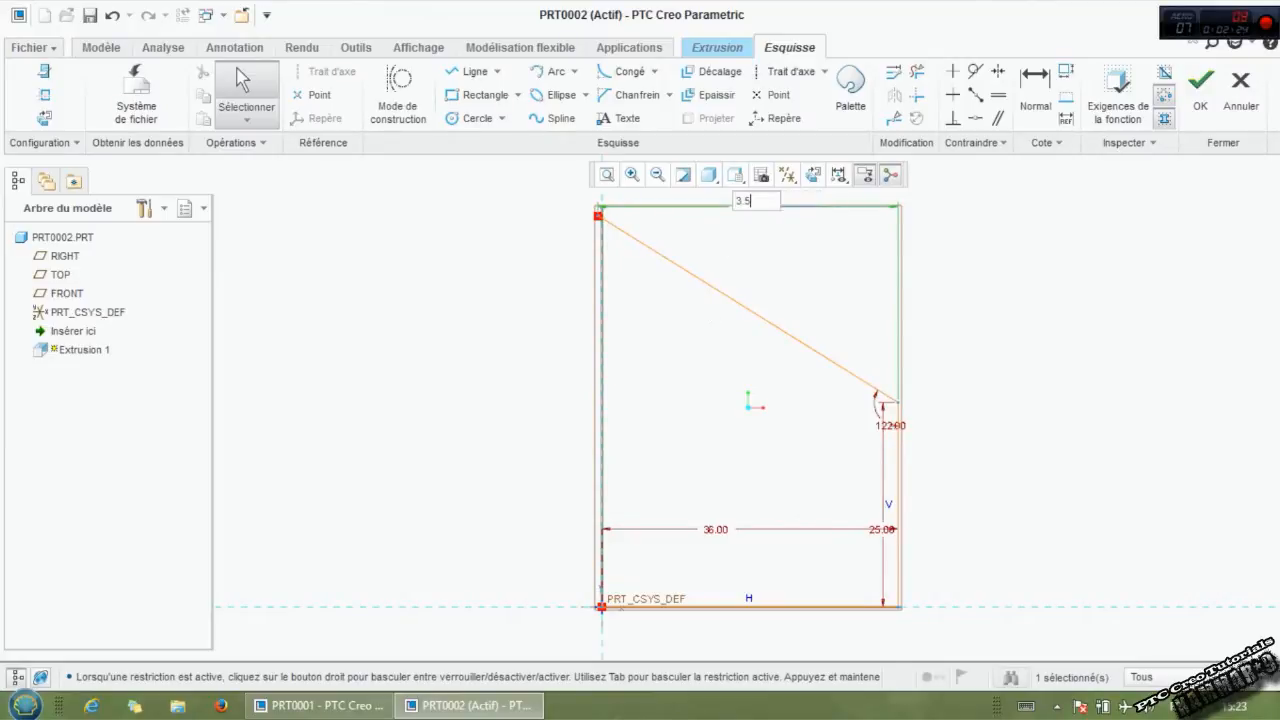
{"action": "type", "text": ".5"}
{"action": "key", "text": "Return"}
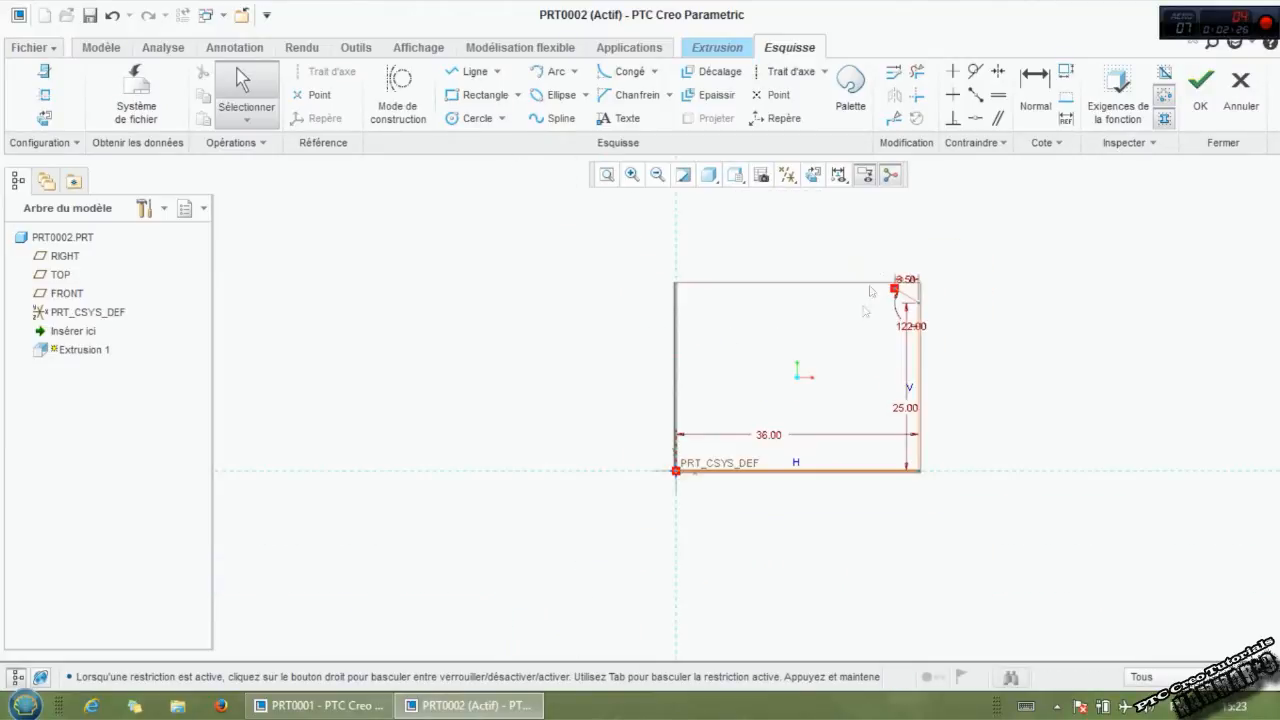
Step: Draw a separate vertical line about 27.5 long above the profile, about 14.7 from the vertical reference and starting about 39 above the base
{"action": "scroll", "coordinate": [929, 223], "scroll_direction": "down", "scroll_amount": 2}
{"action": "scroll", "coordinate": [566, 320], "scroll_direction": "down", "scroll_amount": 3}
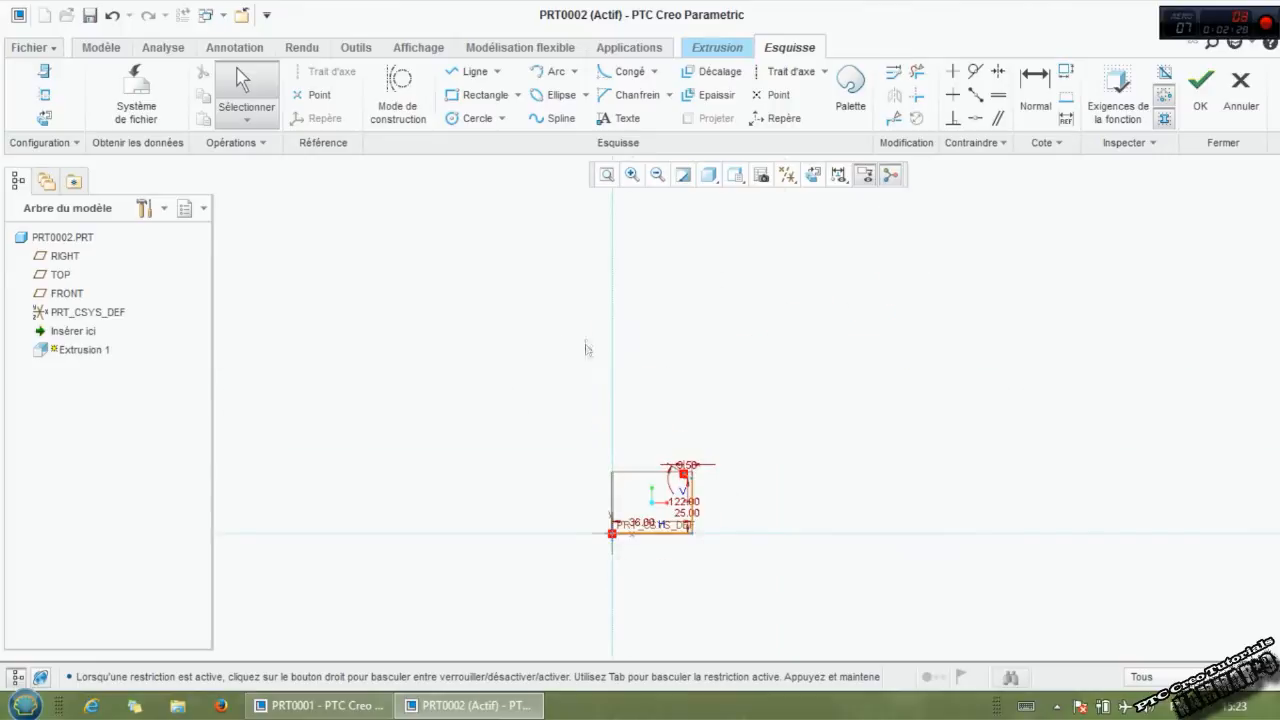
{"action": "scroll", "coordinate": [584, 336], "scroll_direction": "up", "scroll_amount": 2}
{"action": "left_click", "coordinate": [475, 73]}
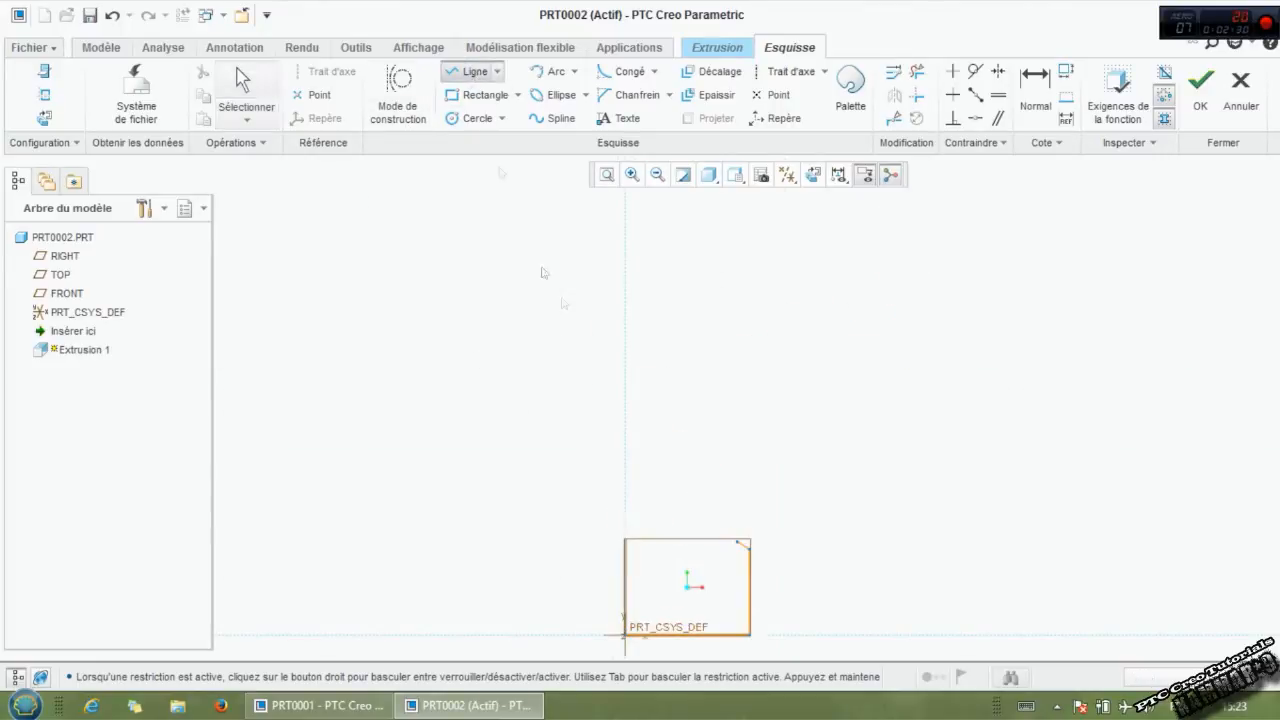
{"action": "left_click", "coordinate": [676, 500]}
{"action": "left_click", "coordinate": [676, 407]}
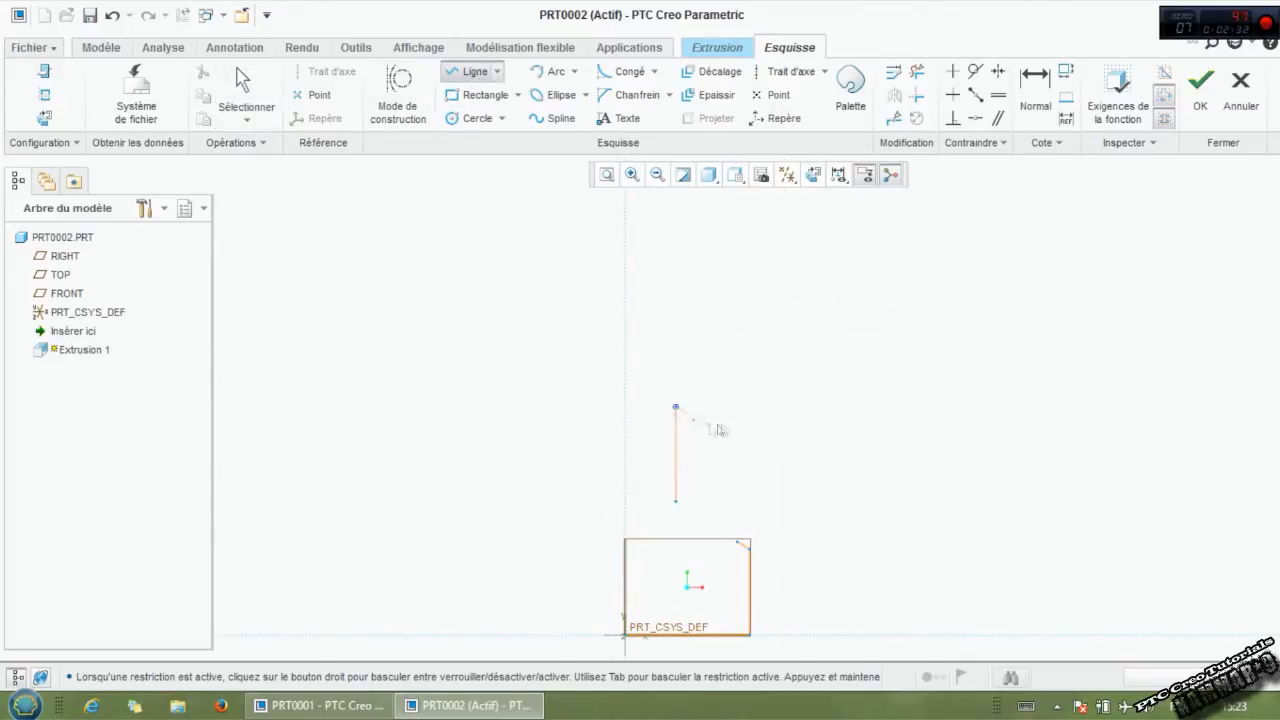
{"action": "middle_click", "coordinate": [760, 505]}
{"action": "scroll", "coordinate": [670, 578], "scroll_direction": "up", "scroll_amount": 2}
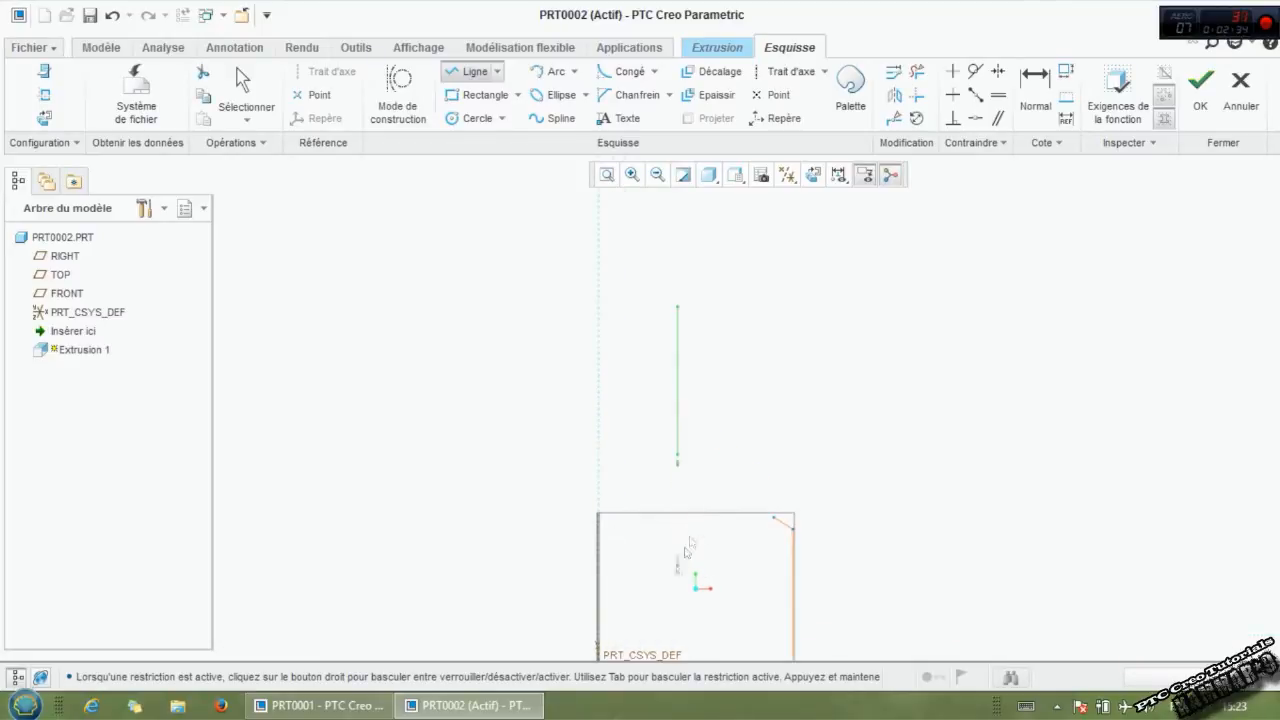
{"action": "middle_click", "coordinate": [763, 443]}
{"action": "scroll", "coordinate": [653, 551], "scroll_direction": "up", "scroll_amount": 1}
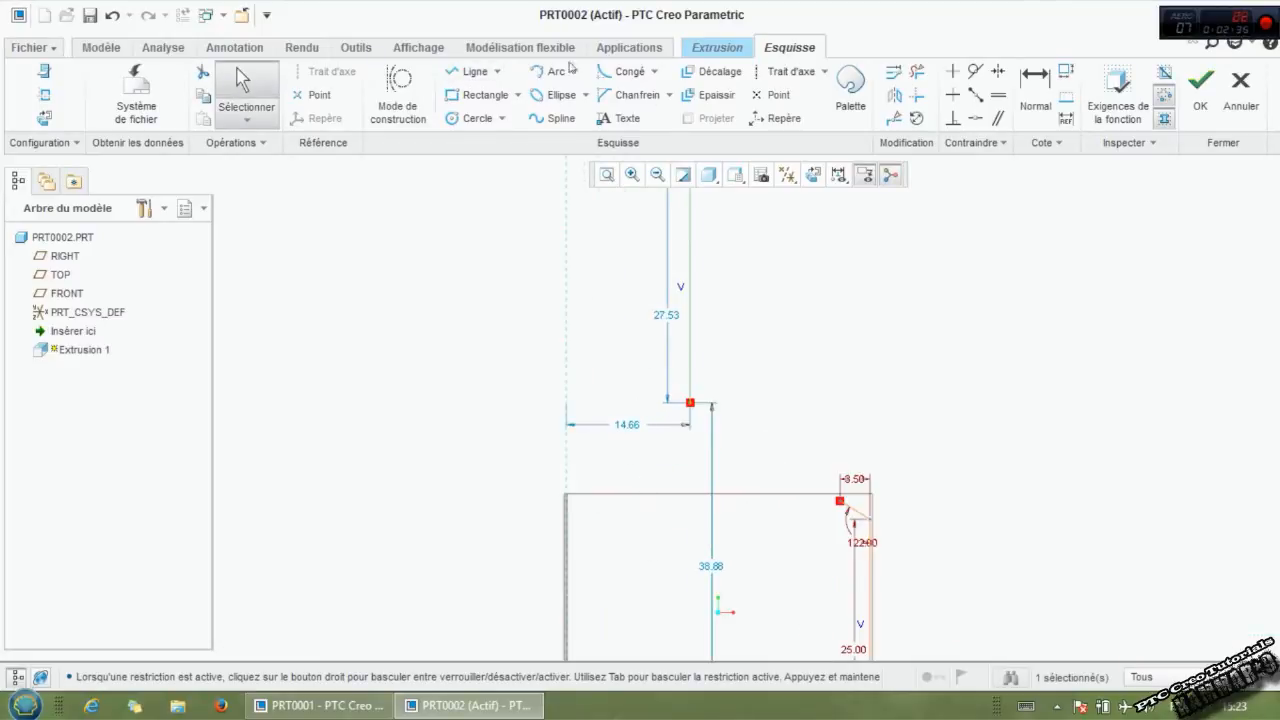
Step: Draw an arc tangent to the upper vertical line, from its lower end to the slanted line's free end
{"action": "left_click", "coordinate": [540, 75]}
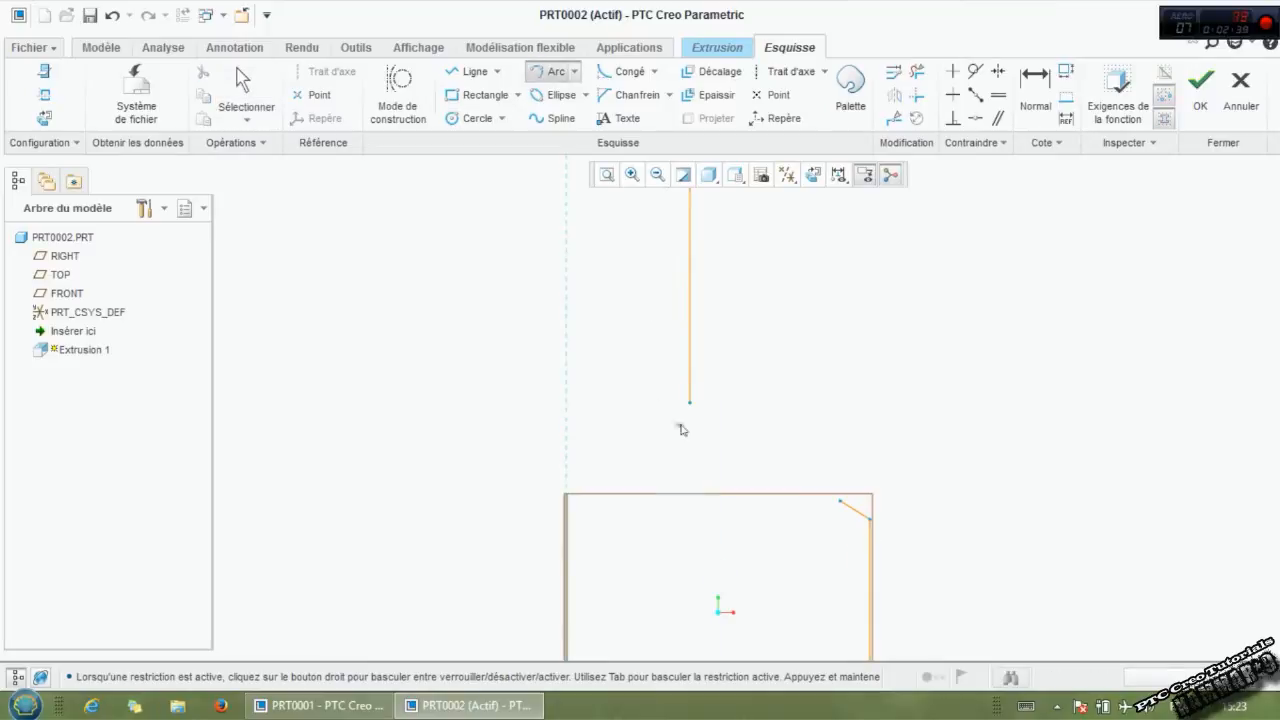
{"action": "left_click", "coordinate": [689, 405]}
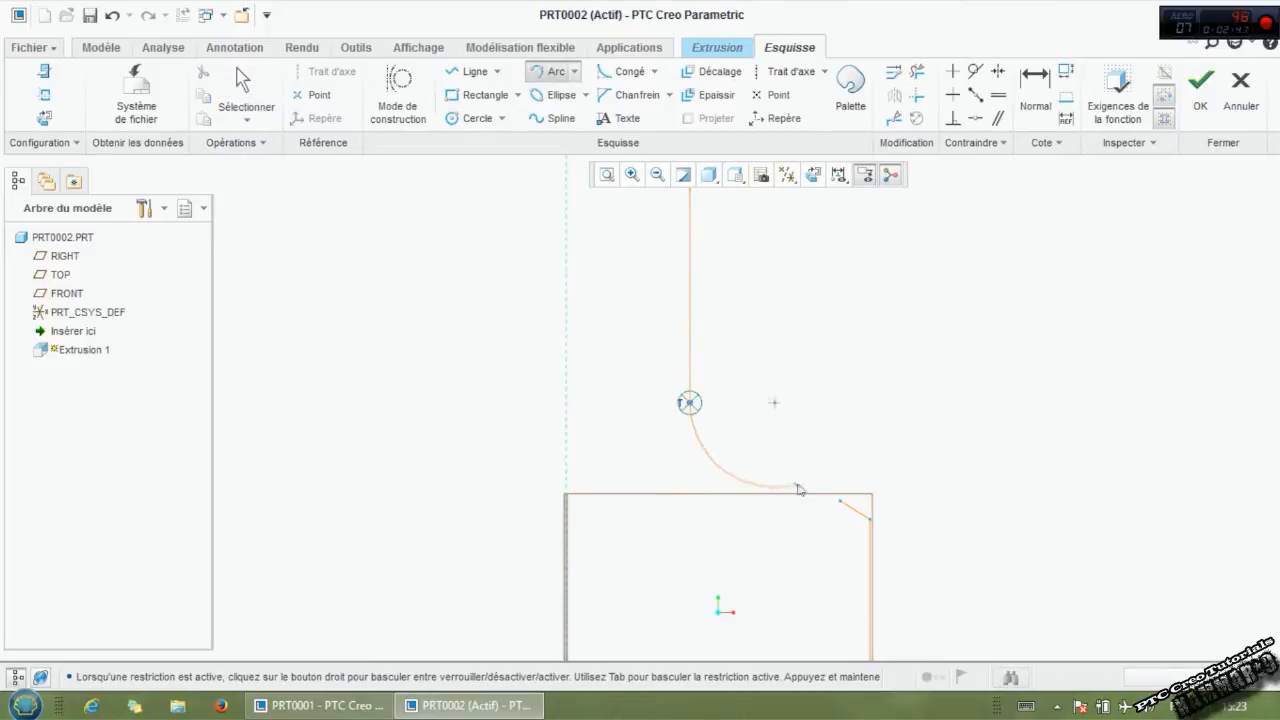
{"action": "left_click", "coordinate": [840, 505]}
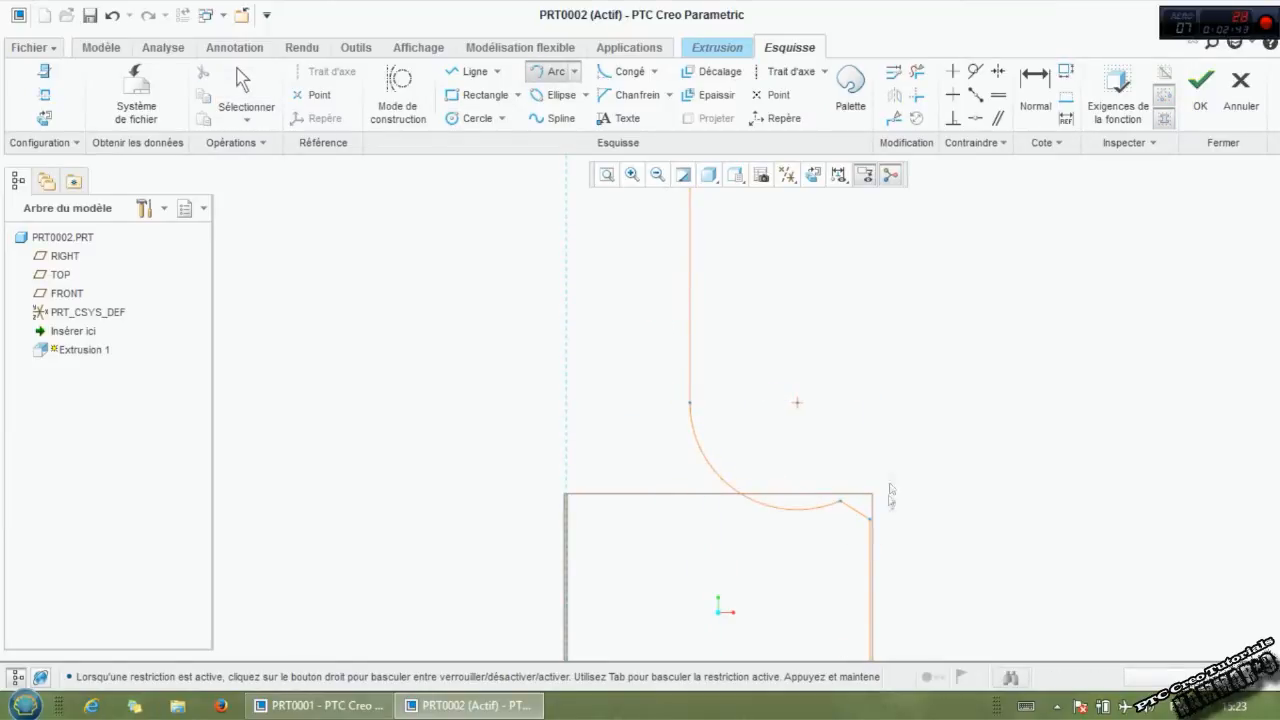
{"action": "middle_click", "coordinate": [896, 443]}
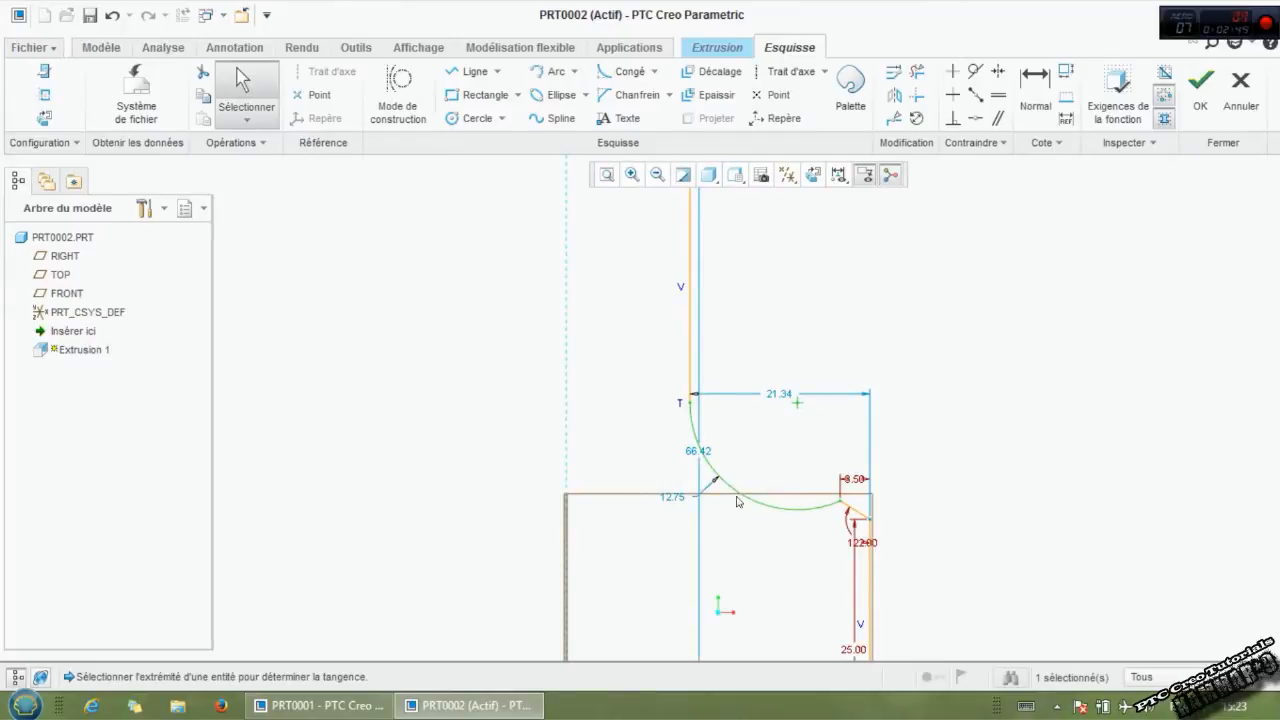
Step: Shift the upper vertical line to about 16.3 from the outer vertical line and set the arc's radius to 50
{"action": "left_click_drag", "start_coordinate": [797, 404], "coordinate": [811, 411]}
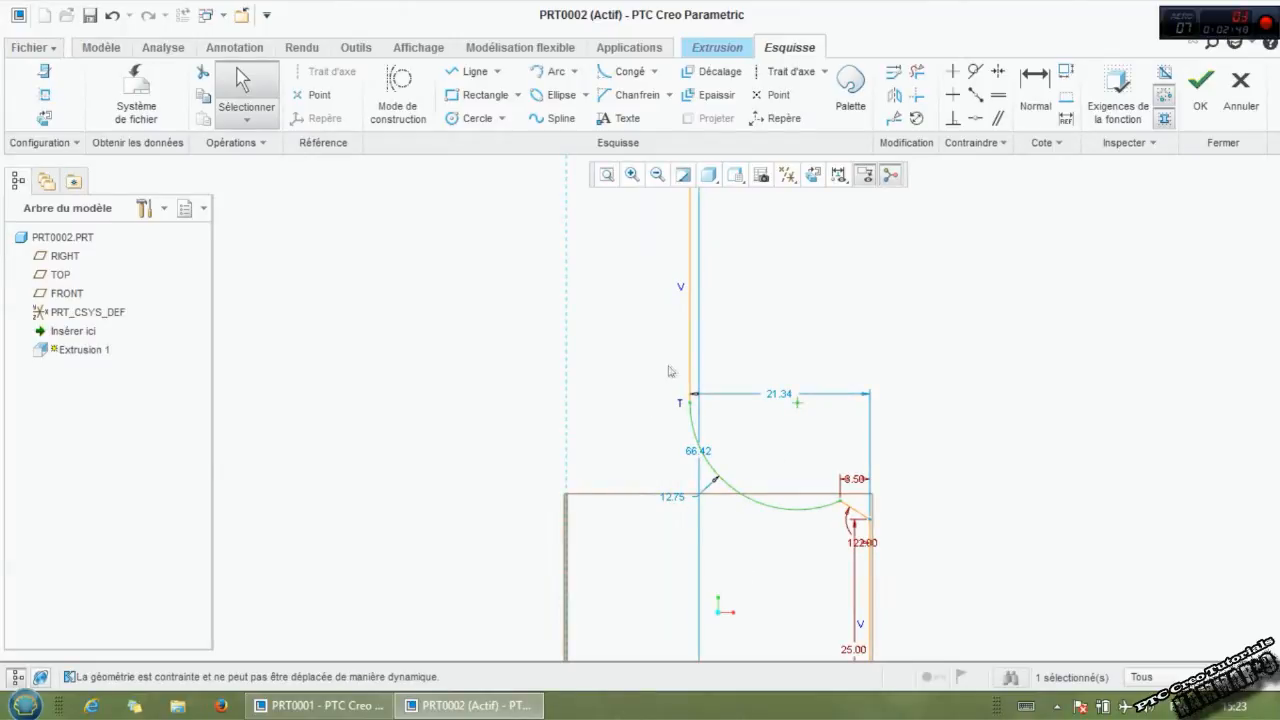
{"action": "mouse_move", "coordinate": [689, 374]}
{"action": "left_mouse_down"}
{"action": "mouse_move", "coordinate": [740, 354]}
{"action": "mouse_move", "coordinate": [739, 372]}
{"action": "left_mouse_up"}
{"action": "left_click", "coordinate": [928, 471]}
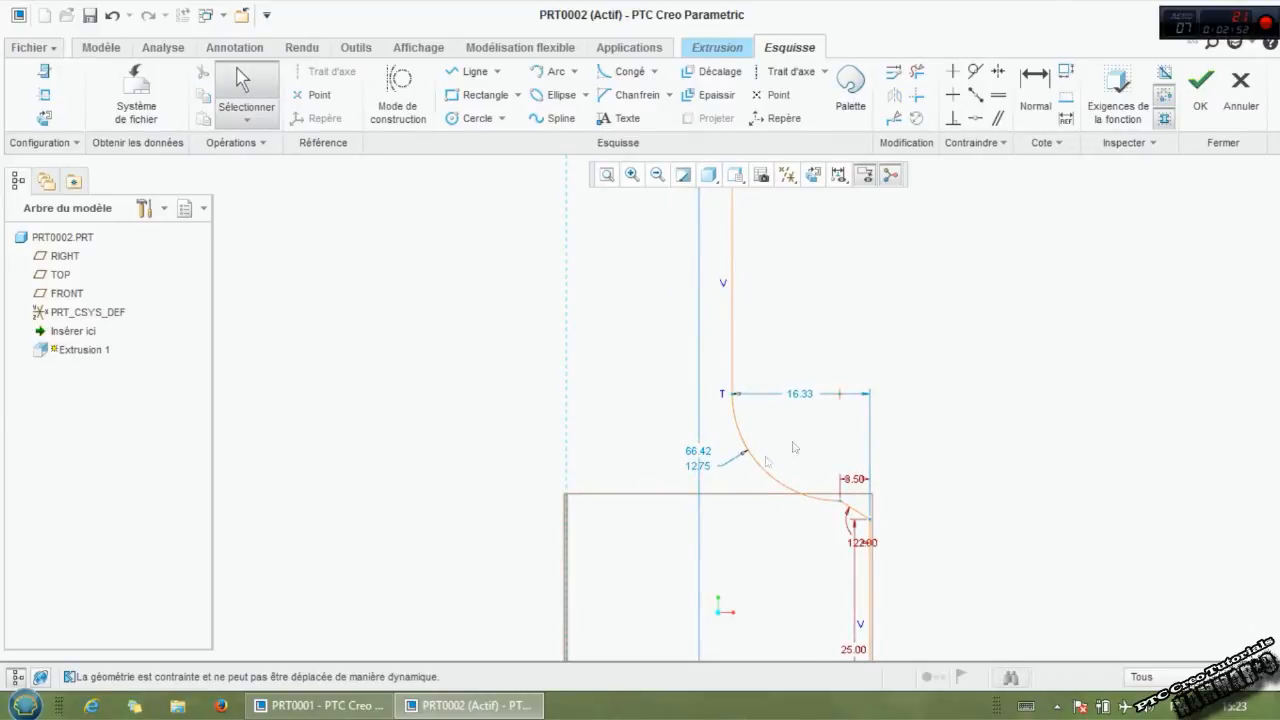
{"action": "double_click", "coordinate": [698, 466]}
{"action": "type", "text": "50"}
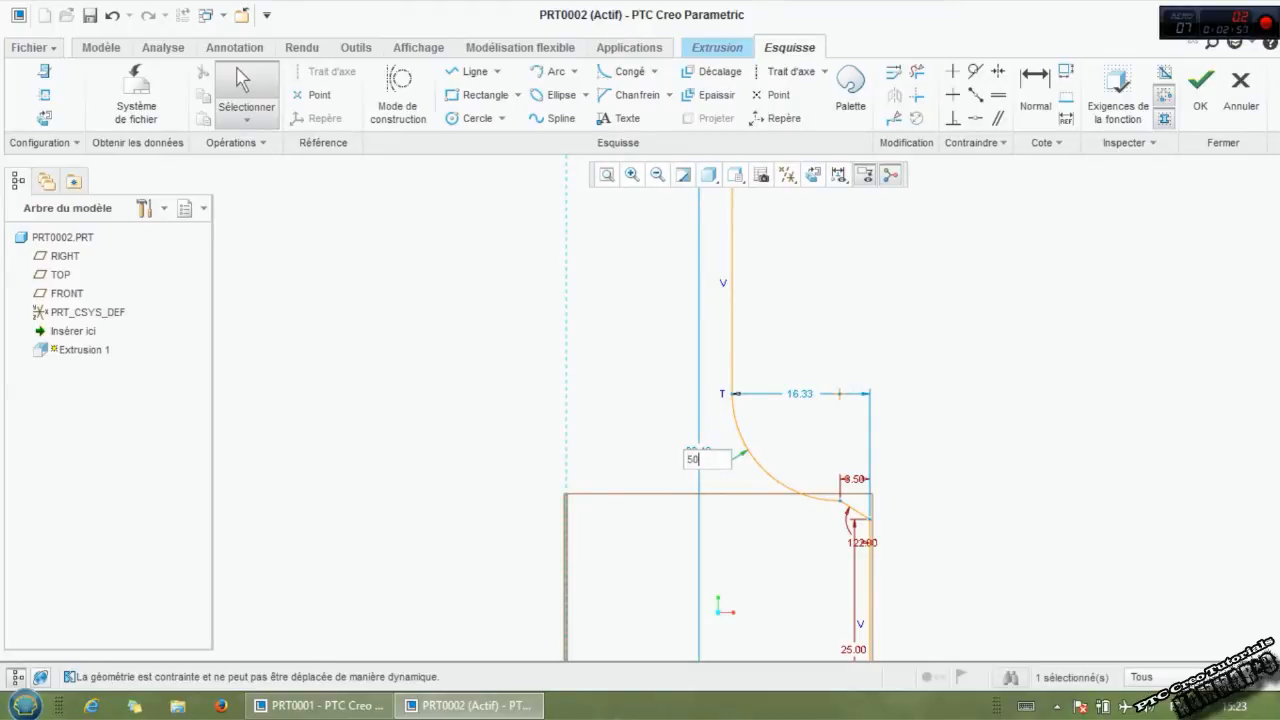
{"action": "key", "text": "Return"}
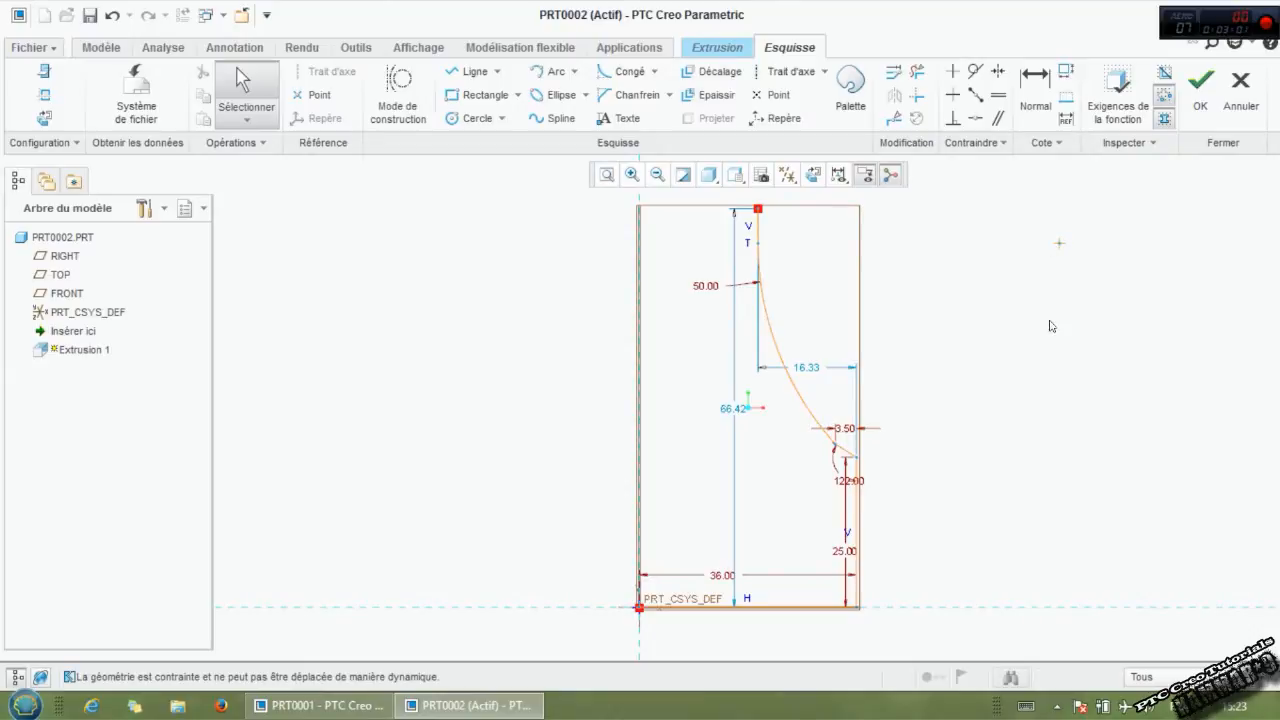
Step: Reposition the upper end of the vertical line to about 72.6 above the base and 18.1 from the outer line
{"action": "mouse_move", "coordinate": [757, 211]}
{"action": "left_mouse_down"}
{"action": "mouse_move", "coordinate": [775, 320]}
{"action": "mouse_move", "coordinate": [747, 206]}
{"action": "left_mouse_up"}
{"action": "scroll", "coordinate": [747, 206], "scroll_direction": "down", "scroll_amount": 3}
{"action": "scroll", "coordinate": [760, 355], "scroll_direction": "up", "scroll_amount": 5}
{"action": "left_click", "coordinate": [756, 348]}
{"action": "scroll", "coordinate": [791, 355], "scroll_direction": "down", "scroll_amount": 2}
{"action": "scroll", "coordinate": [766, 278], "scroll_direction": "up", "scroll_amount": 1}
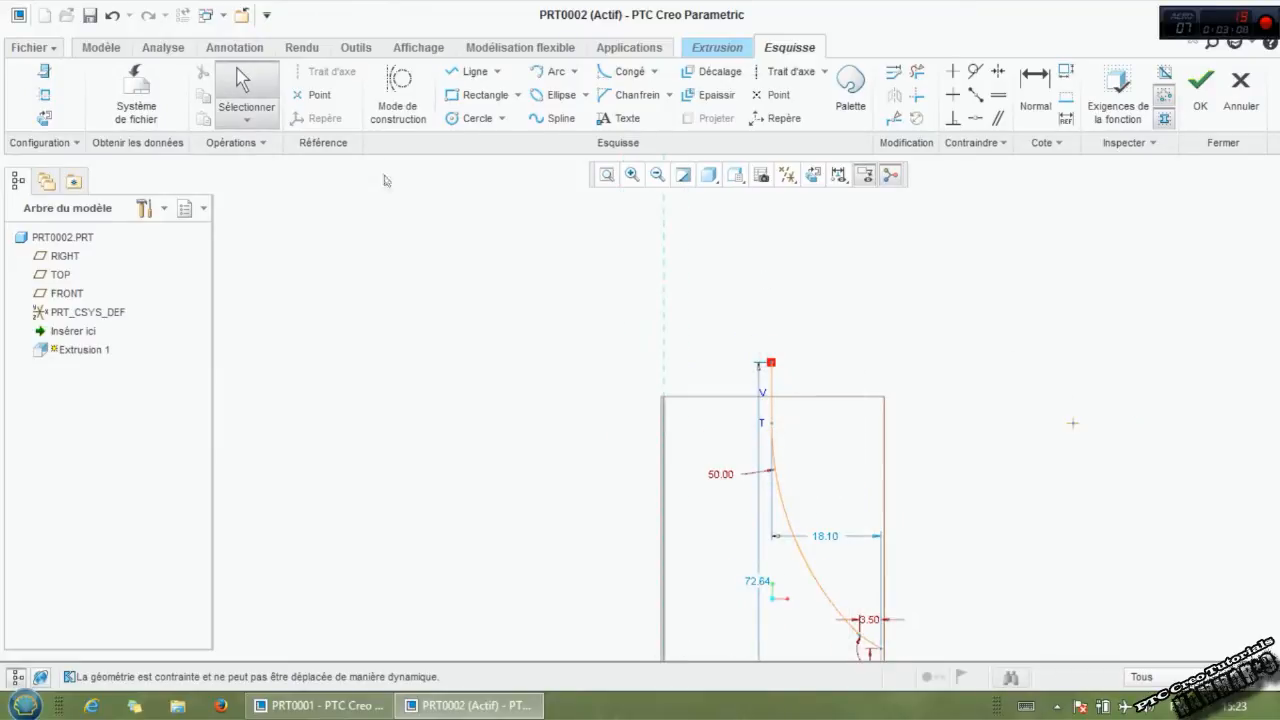
Step: Draw a circle centred on the vertical reference about 94 above the base and set its diameter to 28
{"action": "left_click", "coordinate": [470, 118]}
{"action": "left_click", "coordinate": [663, 234]}
{"action": "left_click", "coordinate": [716, 310]}
{"action": "scroll", "coordinate": [768, 330], "scroll_direction": "down", "scroll_amount": 2}
{"action": "middle_click", "coordinate": [771, 281]}
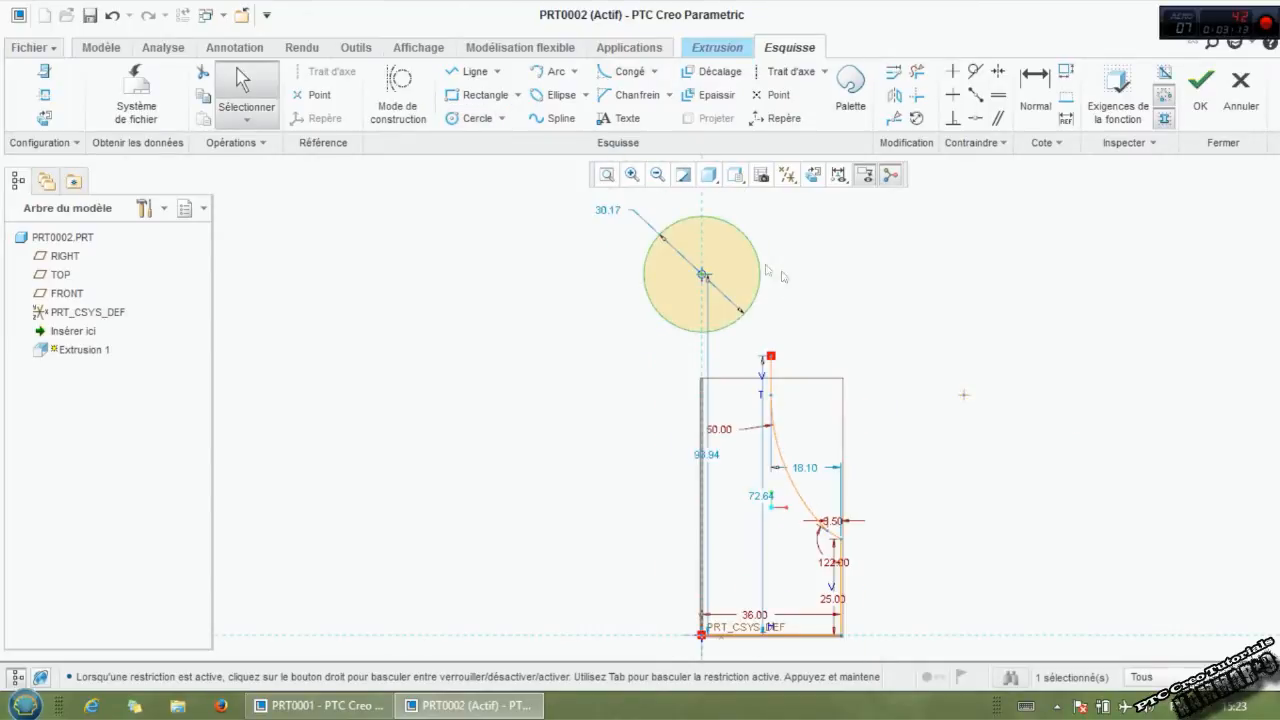
{"action": "double_click", "coordinate": [604, 209]}
{"action": "type", "text": "28"}
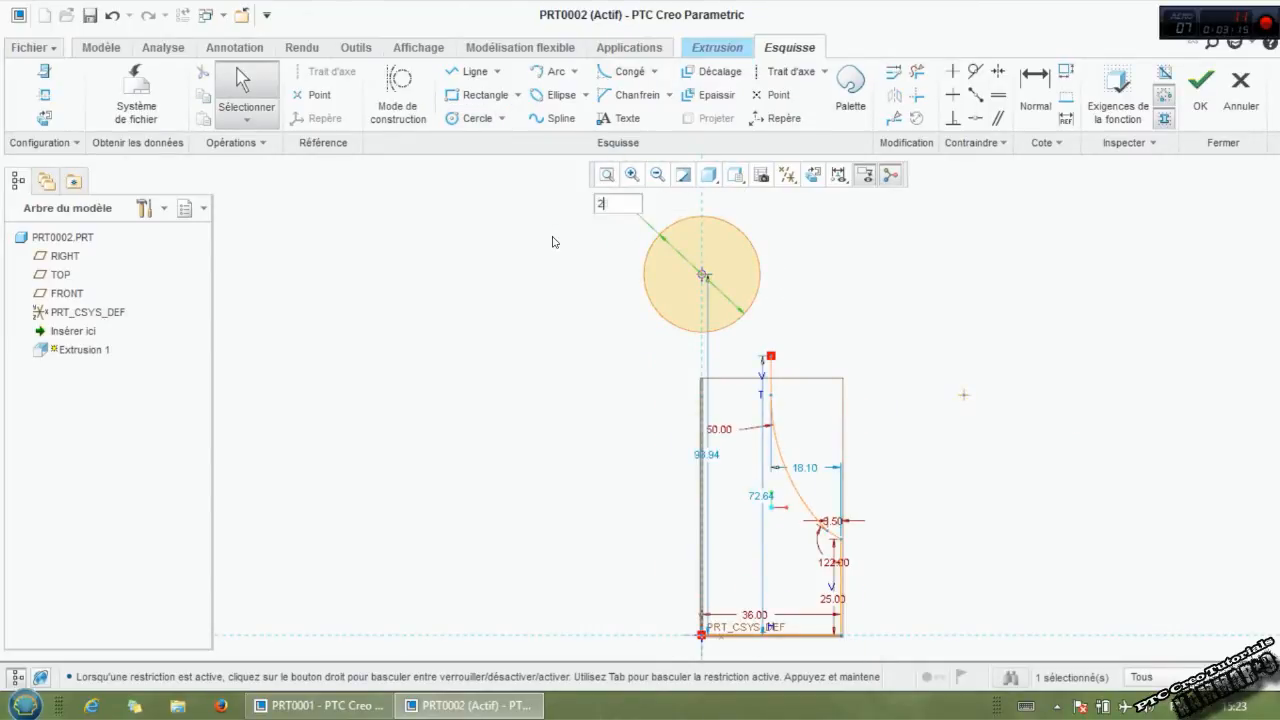
{"action": "key", "text": "Return"}
{"action": "scroll", "coordinate": [709, 233], "scroll_direction": "up", "scroll_amount": 1}
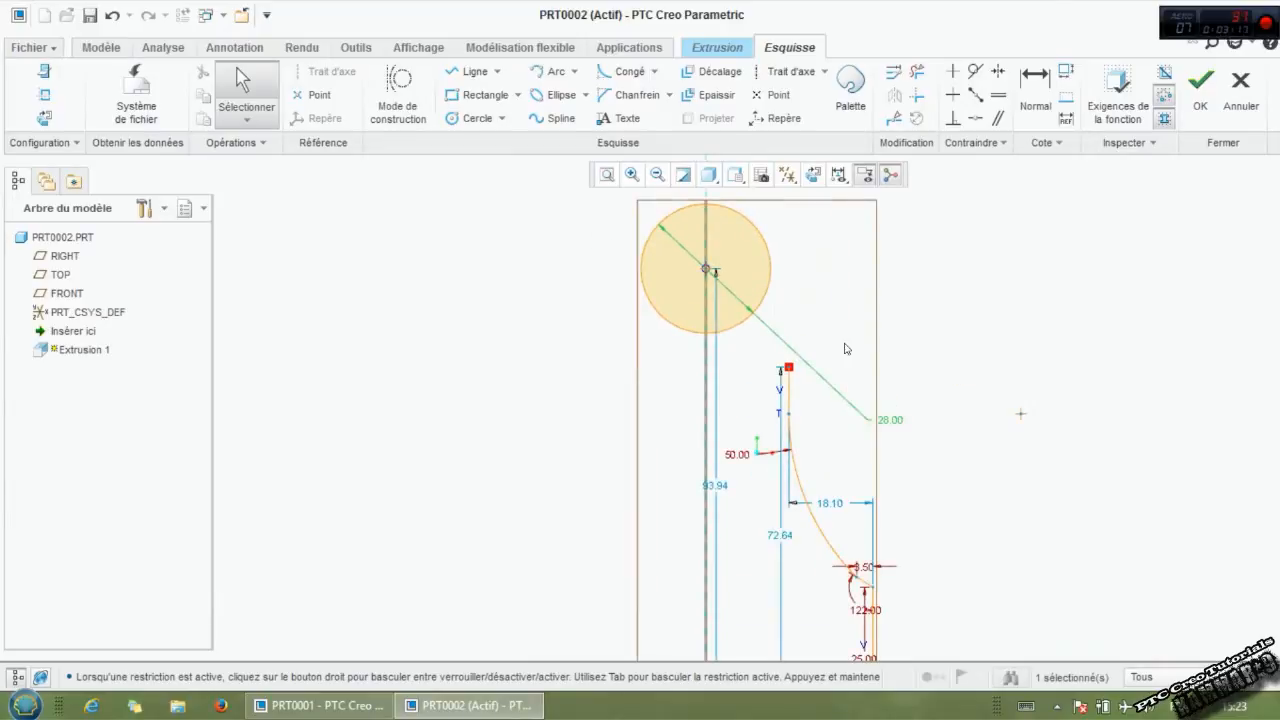
{"action": "left_click", "coordinate": [805, 316]}
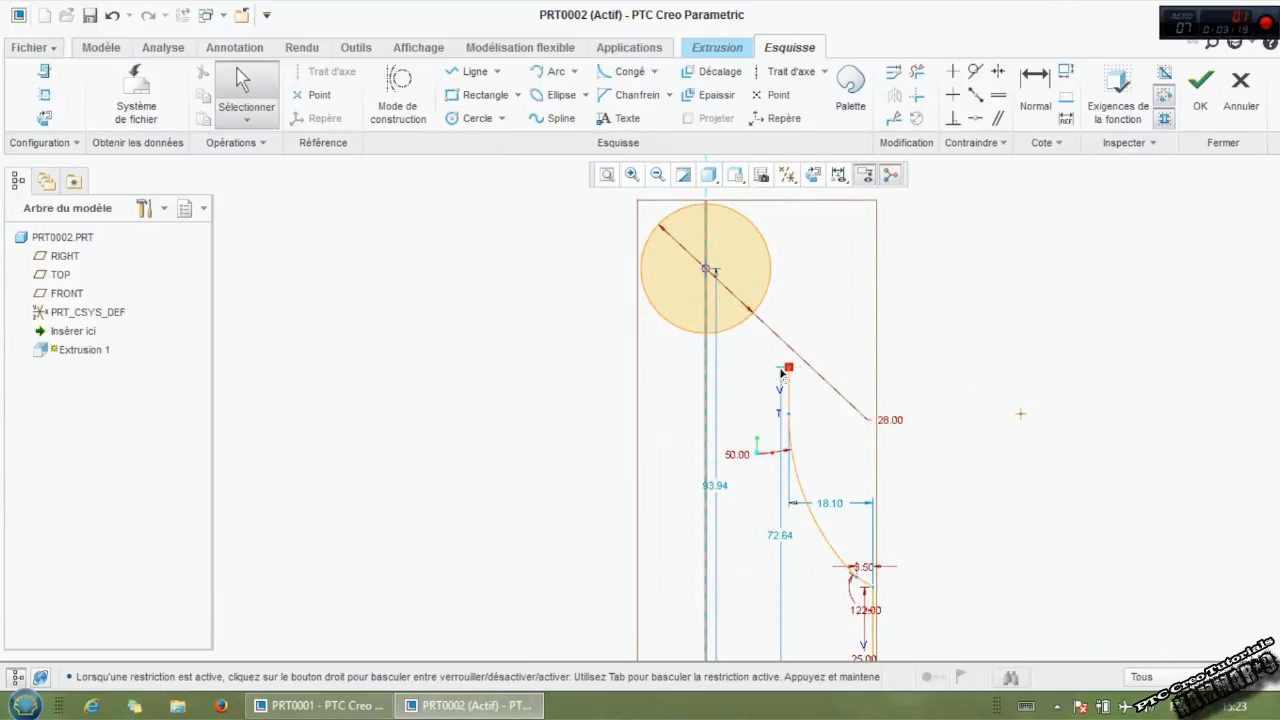
Step: Move the vertical line to about 29.1 from the outer line and join its top to the circle with a tangent arc of radius about 8.8
{"action": "left_click_drag", "start_coordinate": [788, 370], "coordinate": [725, 415]}
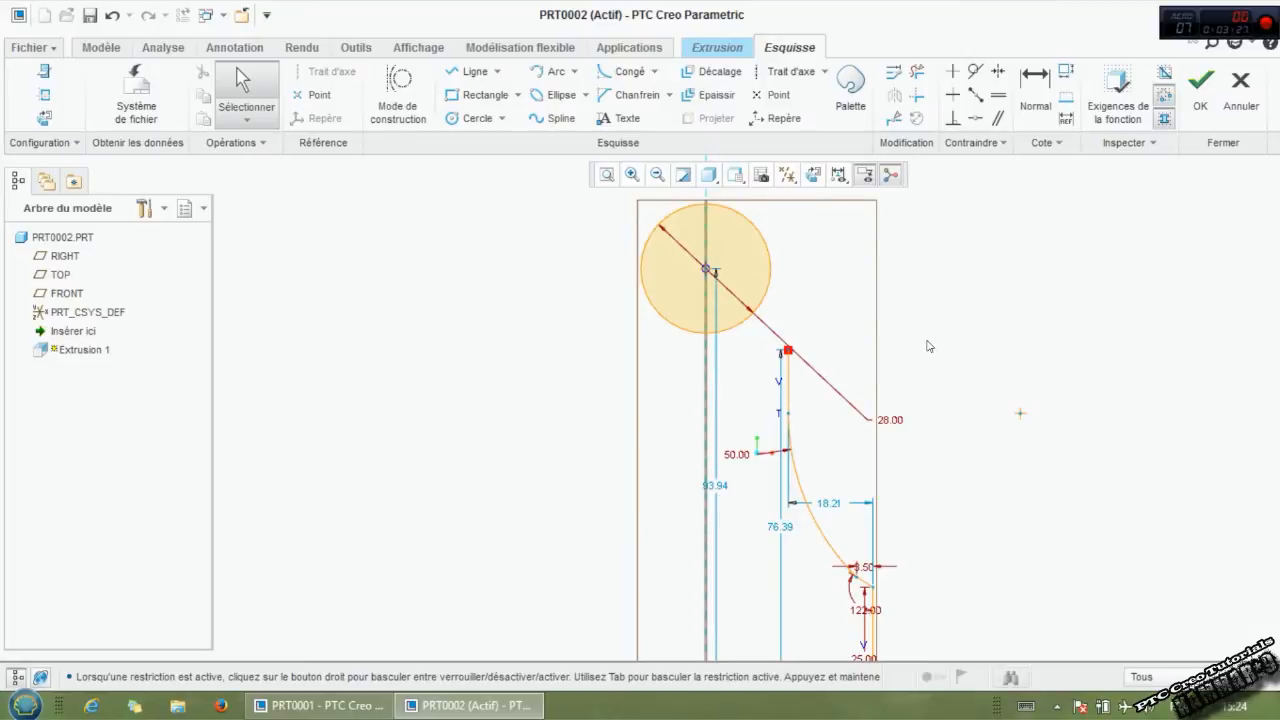
{"action": "mouse_move", "coordinate": [788, 351]}
{"action": "left_mouse_down"}
{"action": "mouse_move", "coordinate": [735, 357]}
{"action": "mouse_move", "coordinate": [738, 343]}
{"action": "left_mouse_up"}
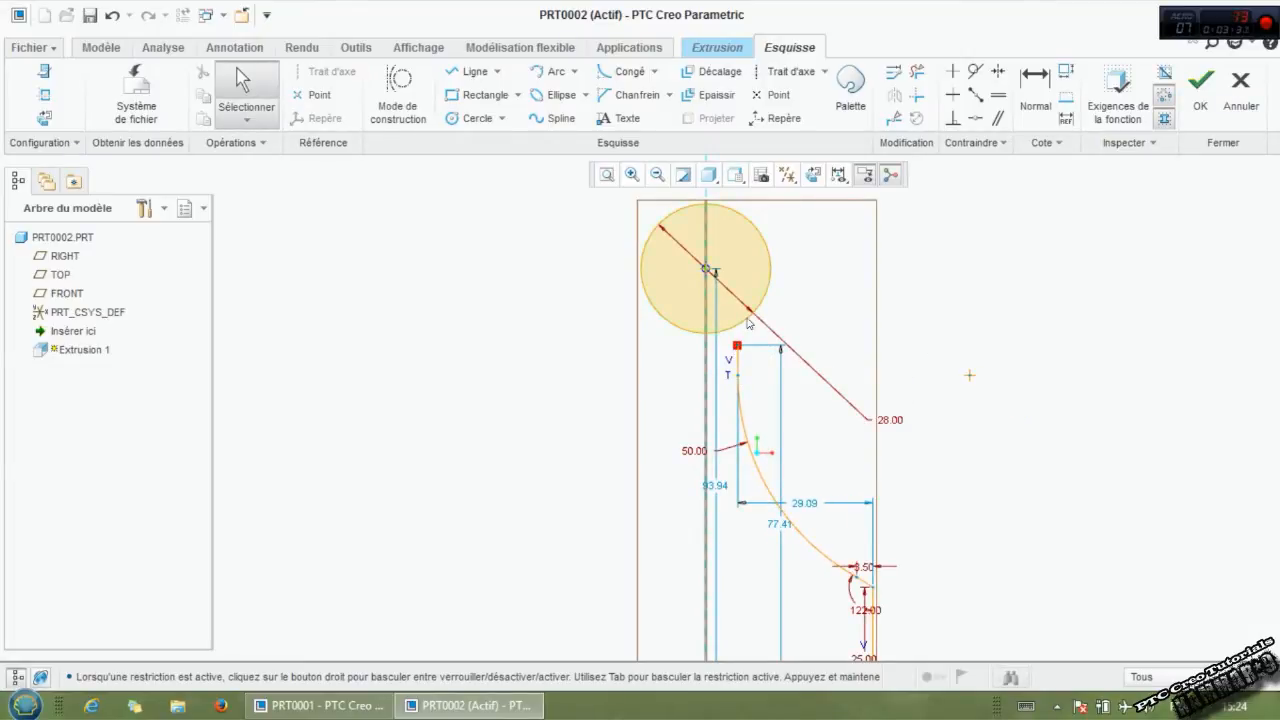
{"action": "scroll", "coordinate": [750, 320], "scroll_direction": "down", "scroll_amount": 2}
{"action": "left_click", "coordinate": [555, 71]}
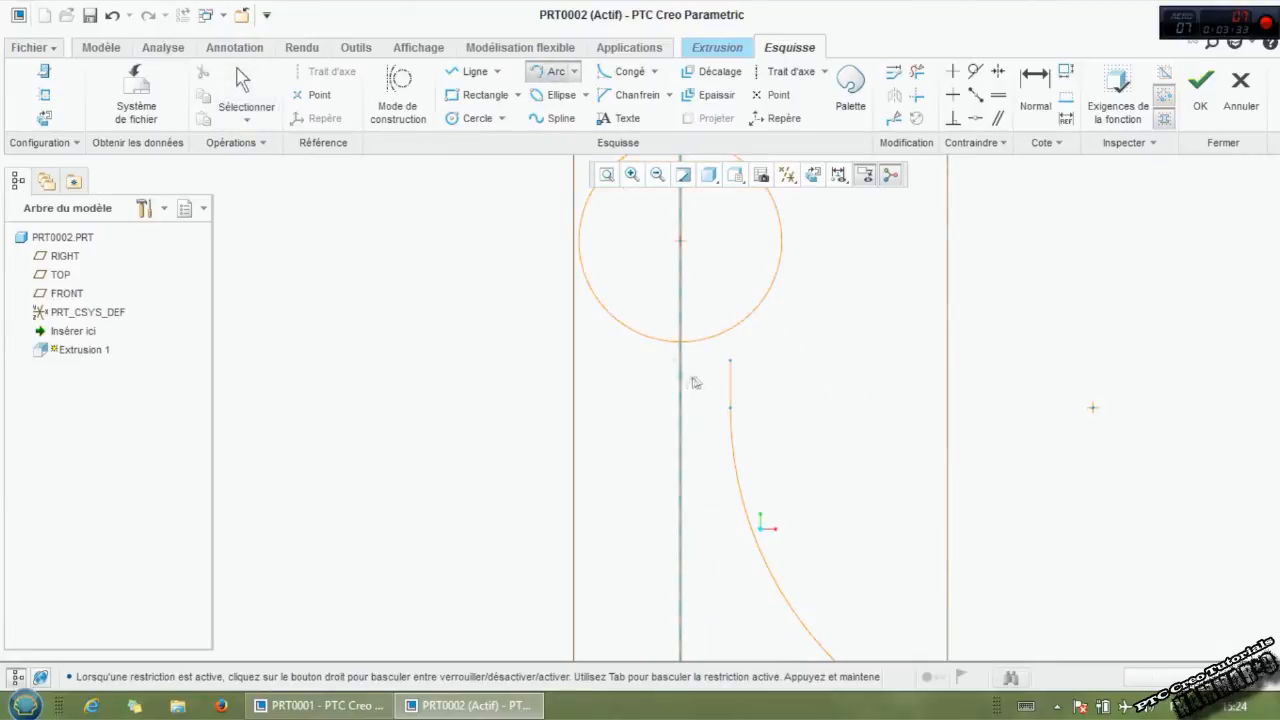
{"action": "left_click", "coordinate": [729, 361]}
{"action": "left_click", "coordinate": [751, 318]}
{"action": "middle_click", "coordinate": [834, 320]}
{"action": "scroll", "coordinate": [776, 350], "scroll_direction": "down", "scroll_amount": 2}
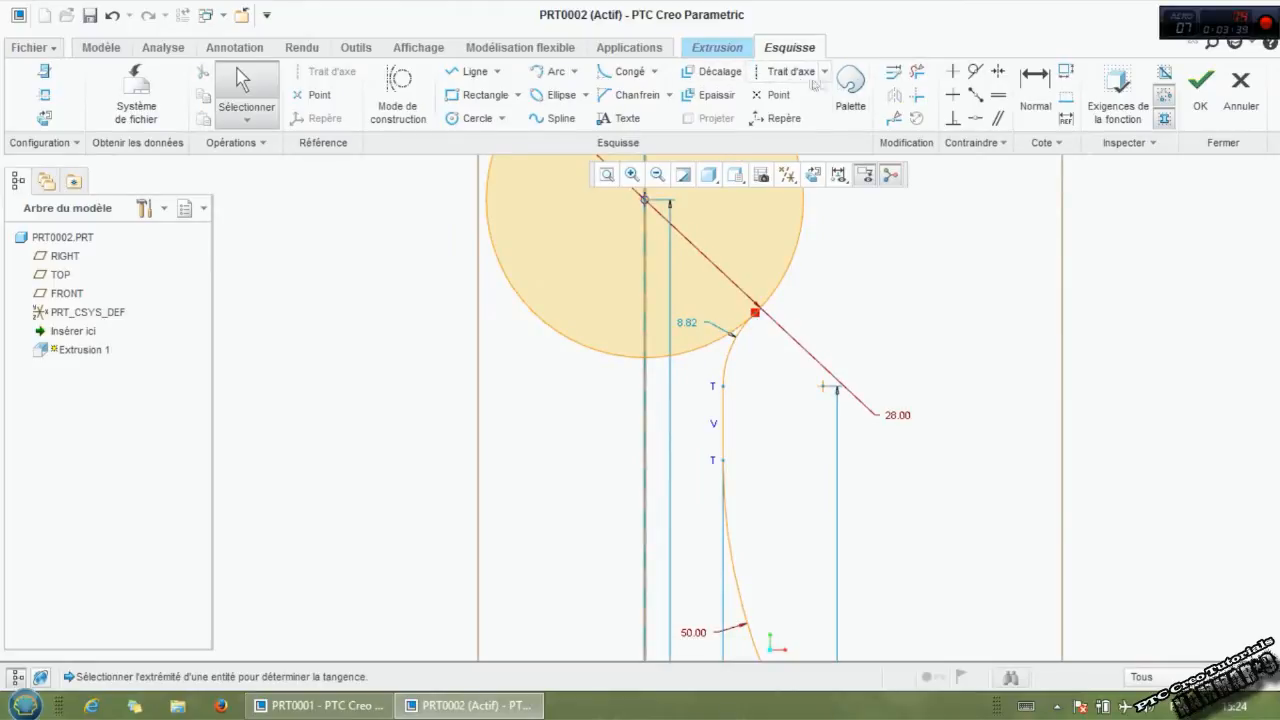
Step: Trim the circle's half beyond the vertical reference and its lower portion between the reference and the connecting arc
{"action": "left_click", "coordinate": [915, 71]}
{"action": "left_click", "coordinate": [683, 355]}
{"action": "scroll", "coordinate": [778, 268], "scroll_direction": "down", "scroll_amount": 1}
{"action": "scroll", "coordinate": [546, 375], "scroll_direction": "up", "scroll_amount": 2}
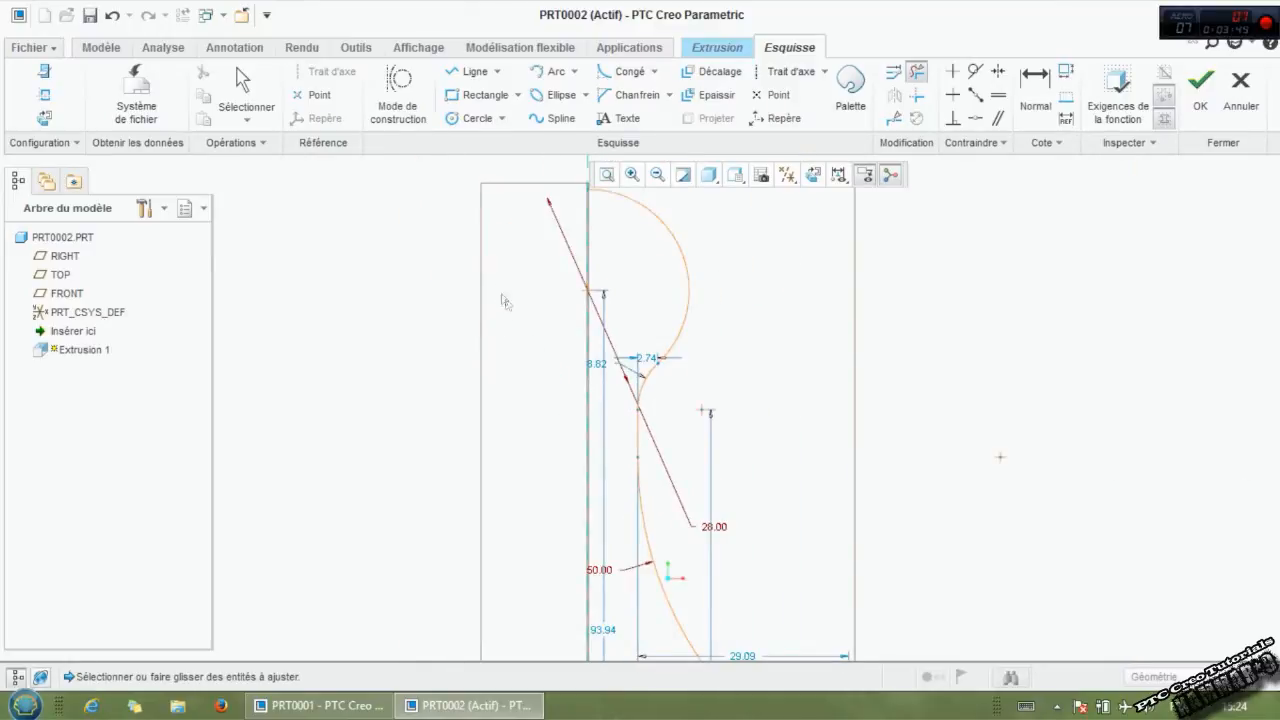
{"action": "middle_click", "coordinate": [572, 368]}
Step: Trim the leftover sliver of circle beside the junction with the connecting arc
{"action": "scroll", "coordinate": [592, 386], "scroll_direction": "down", "scroll_amount": 2}
{"action": "scroll", "coordinate": [690, 390], "scroll_direction": "up", "scroll_amount": 3}
{"action": "scroll", "coordinate": [703, 427], "scroll_direction": "down", "scroll_amount": 2}
{"action": "scroll", "coordinate": [703, 427], "scroll_direction": "down", "scroll_amount": 5}
{"action": "scroll", "coordinate": [707, 389], "scroll_direction": "down", "scroll_amount": 2}
{"action": "left_click_drag", "start_coordinate": [671, 362], "coordinate": [701, 371]}
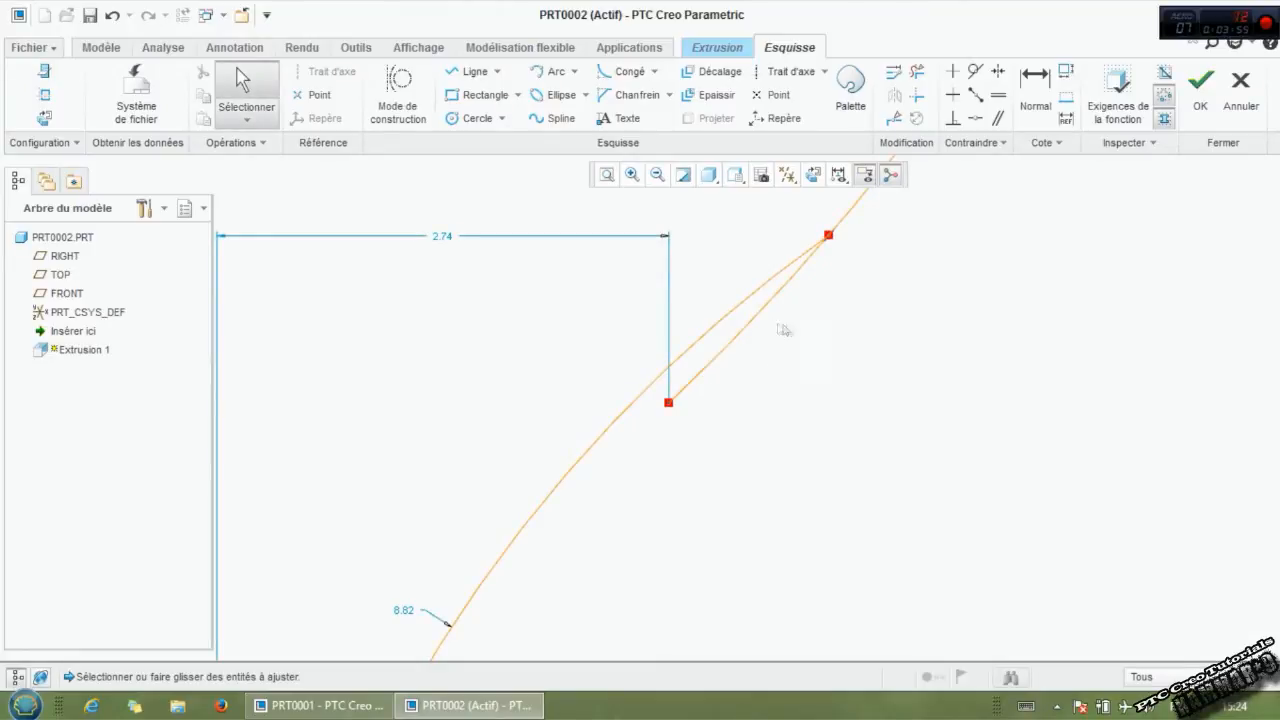
{"action": "left_click", "coordinate": [916, 72]}
{"action": "left_click", "coordinate": [782, 290]}
{"action": "scroll", "coordinate": [780, 400], "scroll_direction": "up", "scroll_amount": 5}
{"action": "scroll", "coordinate": [779, 439], "scroll_direction": "up", "scroll_amount": 3}
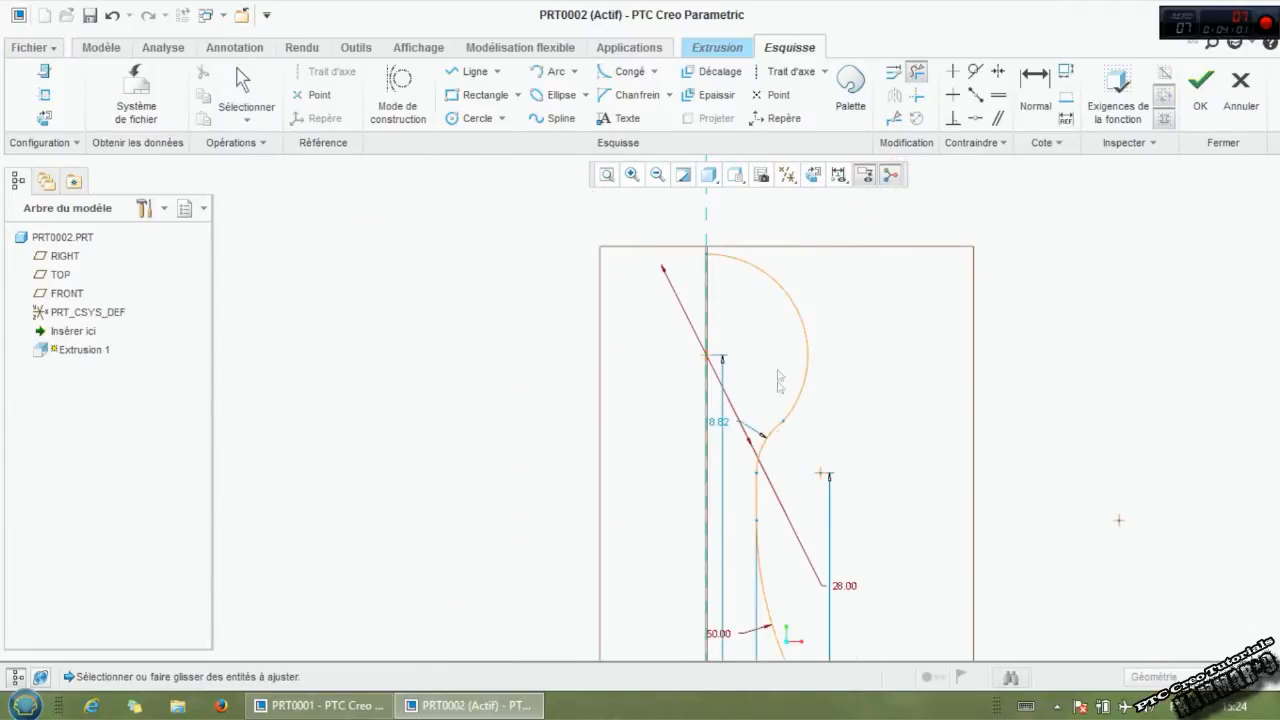
{"action": "middle_click", "coordinate": [851, 366]}
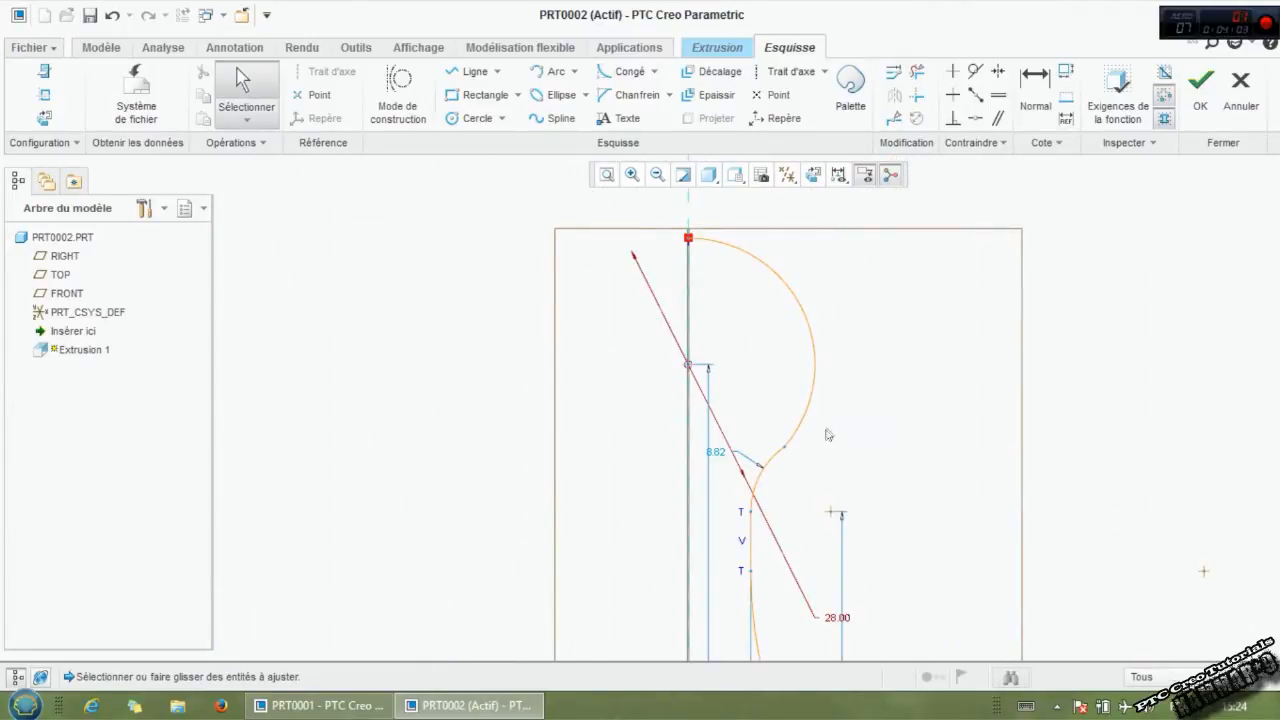
Step: Adjust the trimmed head arc slightly and place its centre's height dimension clear of the profile
{"action": "left_click_drag", "start_coordinate": [804, 415], "coordinate": [809, 353]}
{"action": "scroll", "coordinate": [869, 403], "scroll_direction": "up", "scroll_amount": 7}
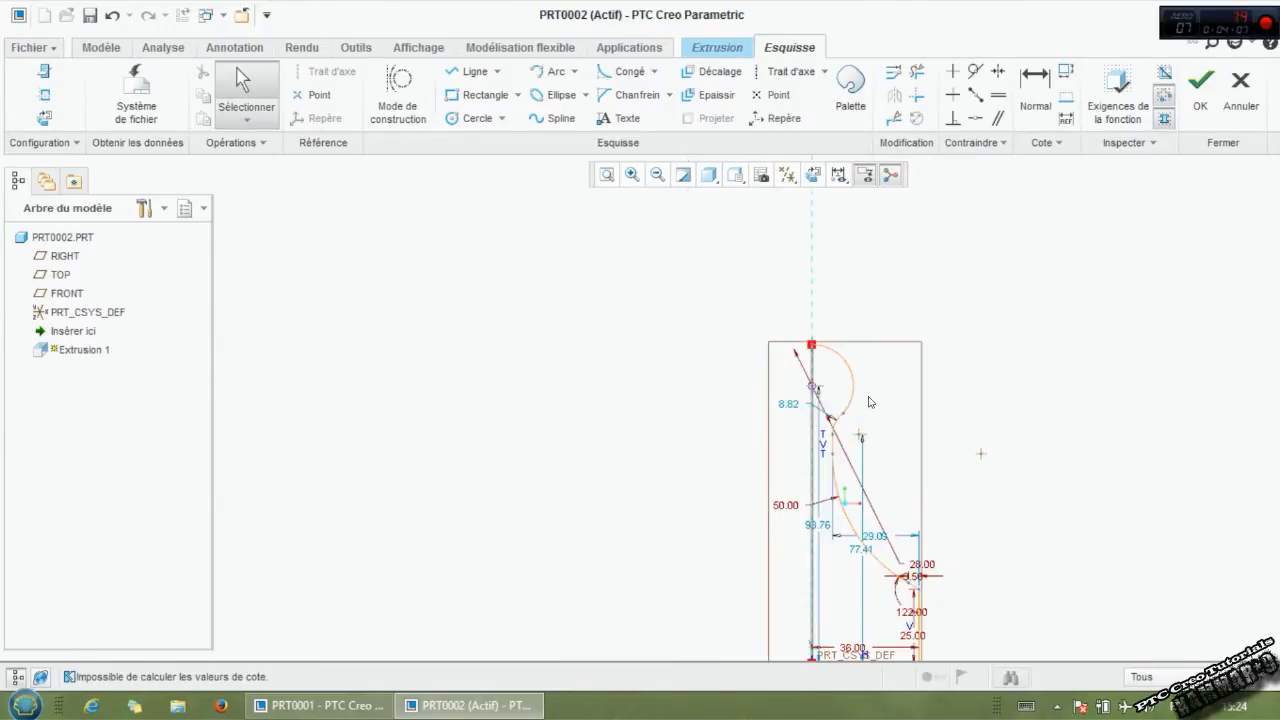
{"action": "scroll", "coordinate": [812, 489], "scroll_direction": "down", "scroll_amount": 3}
{"action": "left_click_drag", "start_coordinate": [846, 505], "coordinate": [706, 486]}
Step: Try to set the height of the head arc's centre above the base to 18
{"action": "double_click", "coordinate": [705, 482]}
{"action": "type", "text": "18"}
{"action": "key", "text": "Return"}
{"action": "left_click", "coordinate": [765, 491]}
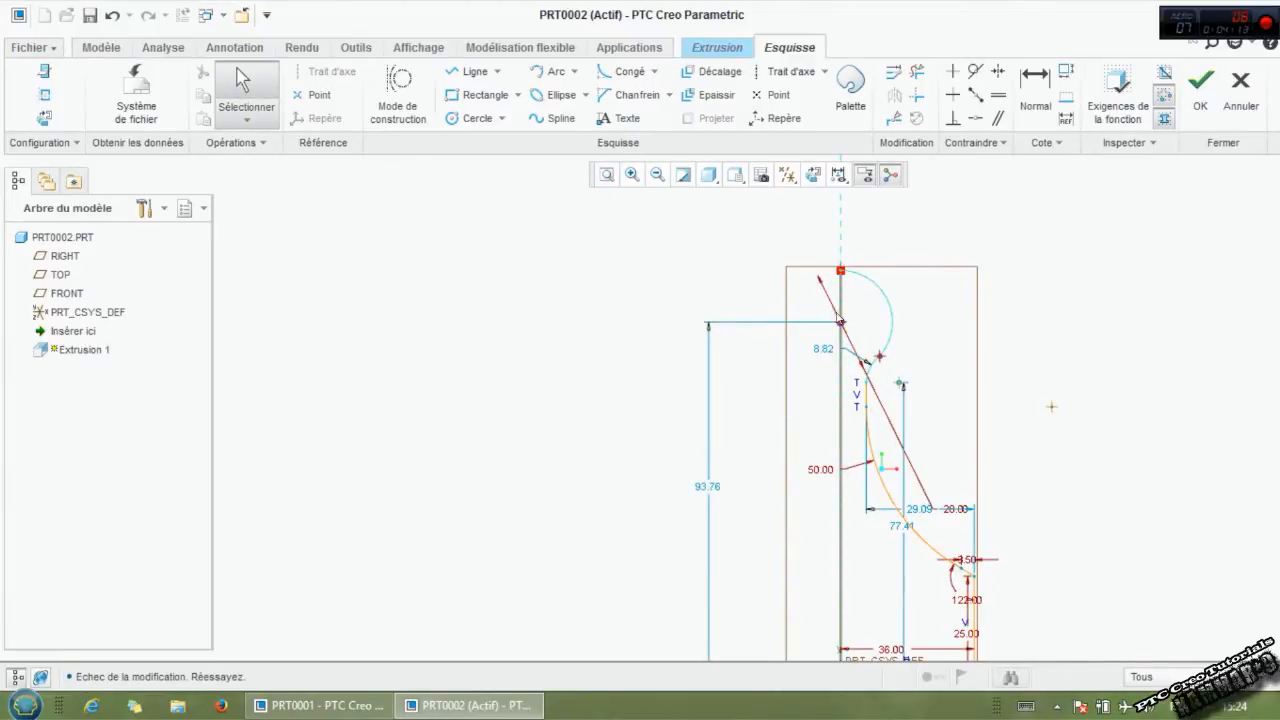
Step: Lower the head arc's centre to about 90.8 above the base and reposition its diameter dimension beside the head
{"action": "scroll", "coordinate": [886, 300], "scroll_direction": "down", "scroll_amount": 1}
{"action": "mouse_move", "coordinate": [883, 304]}
{"action": "left_mouse_down"}
{"action": "mouse_move", "coordinate": [894, 300]}
{"action": "mouse_move", "coordinate": [886, 318]}
{"action": "left_mouse_up"}
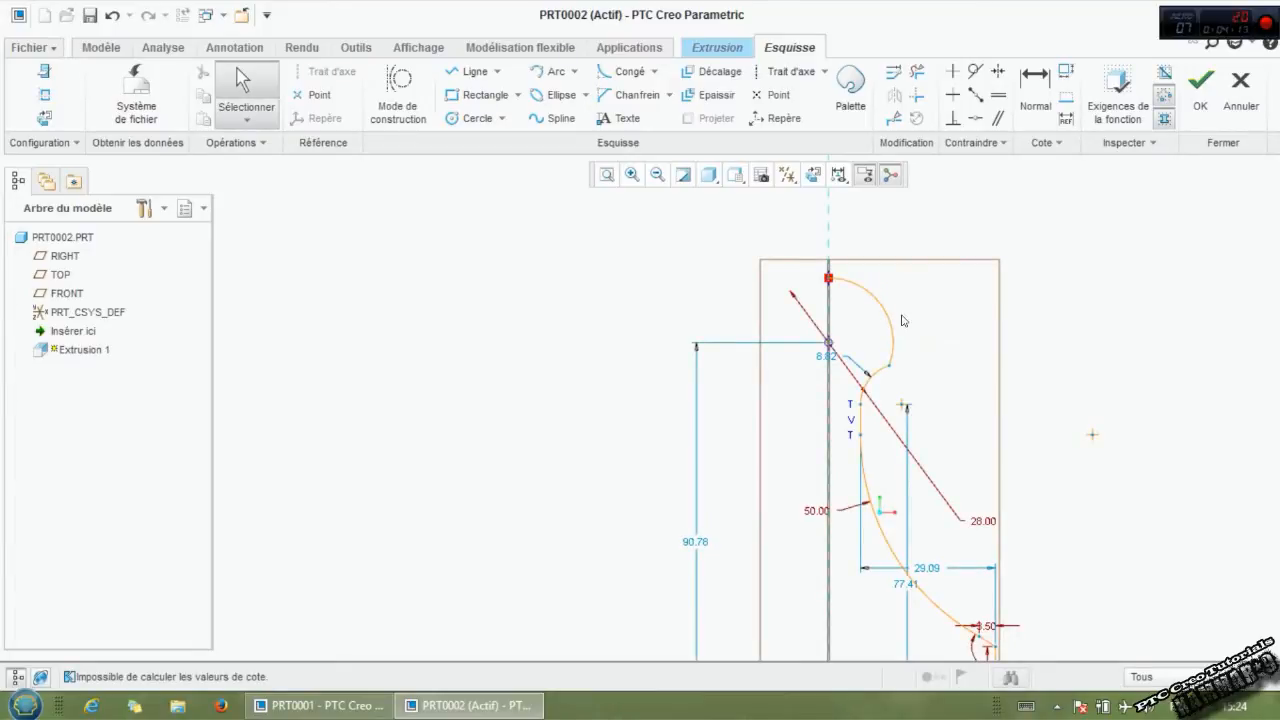
{"action": "left_click_drag", "start_coordinate": [978, 522], "coordinate": [940, 316]}
{"action": "scroll", "coordinate": [940, 322], "scroll_direction": "down", "scroll_amount": 1}
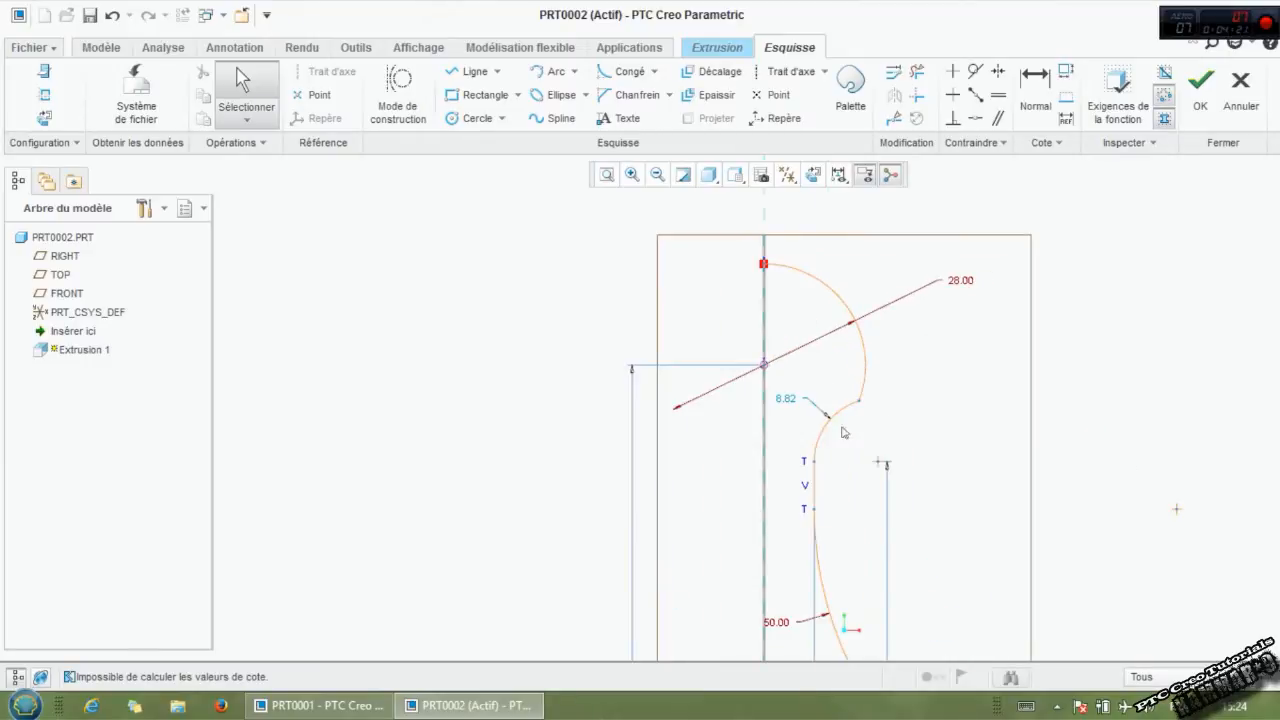
Step: Set the radius of the arc connecting the vertical line to the head arc to 50
{"action": "double_click", "coordinate": [789, 402]}
{"action": "type", "text": "50"}
{"action": "key", "text": "Return"}
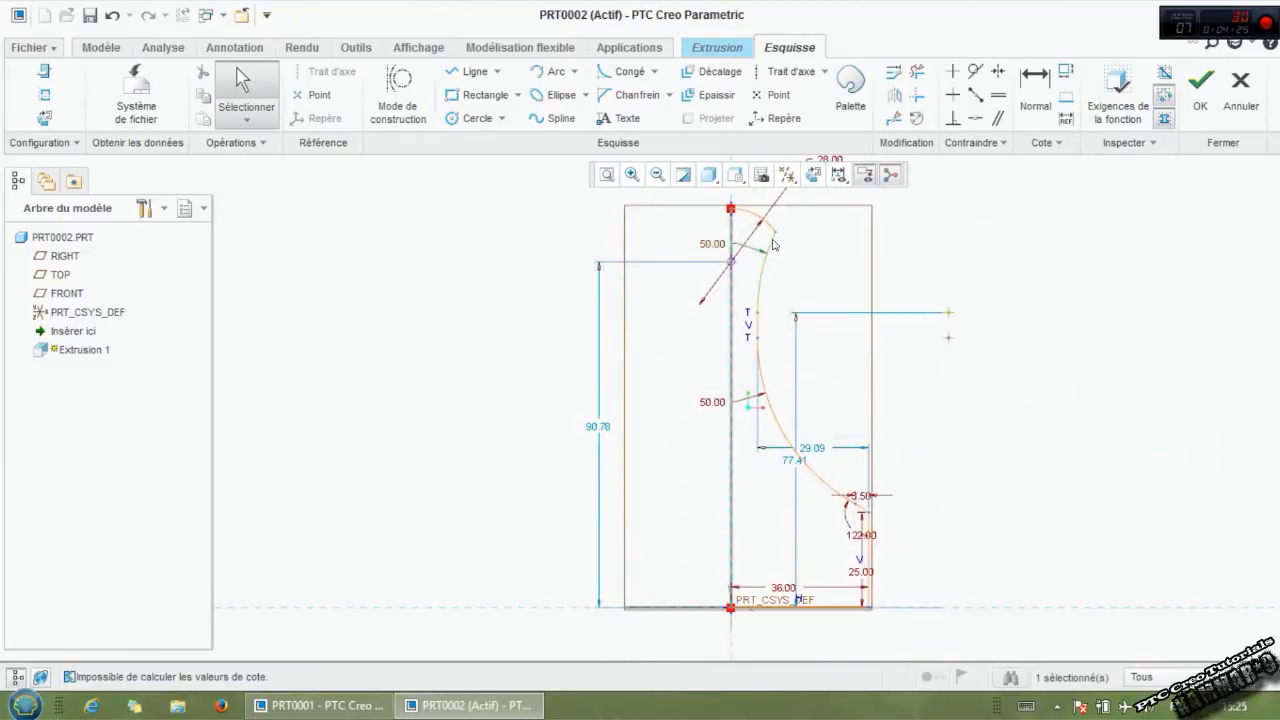
{"action": "scroll", "coordinate": [798, 244], "scroll_direction": "down", "scroll_amount": 1}
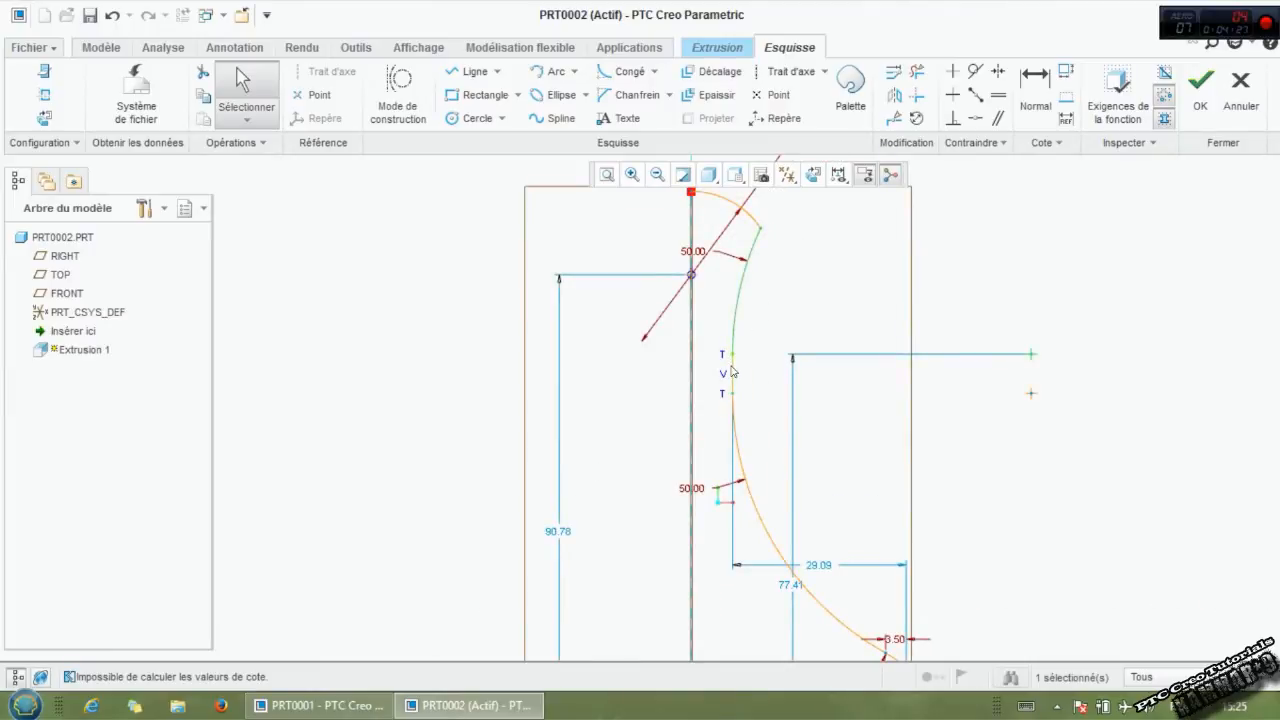
{"action": "scroll", "coordinate": [740, 340], "scroll_direction": "up", "scroll_amount": 1}
{"action": "left_click", "coordinate": [777, 314]}
{"action": "scroll", "coordinate": [755, 272], "scroll_direction": "down", "scroll_amount": 3}
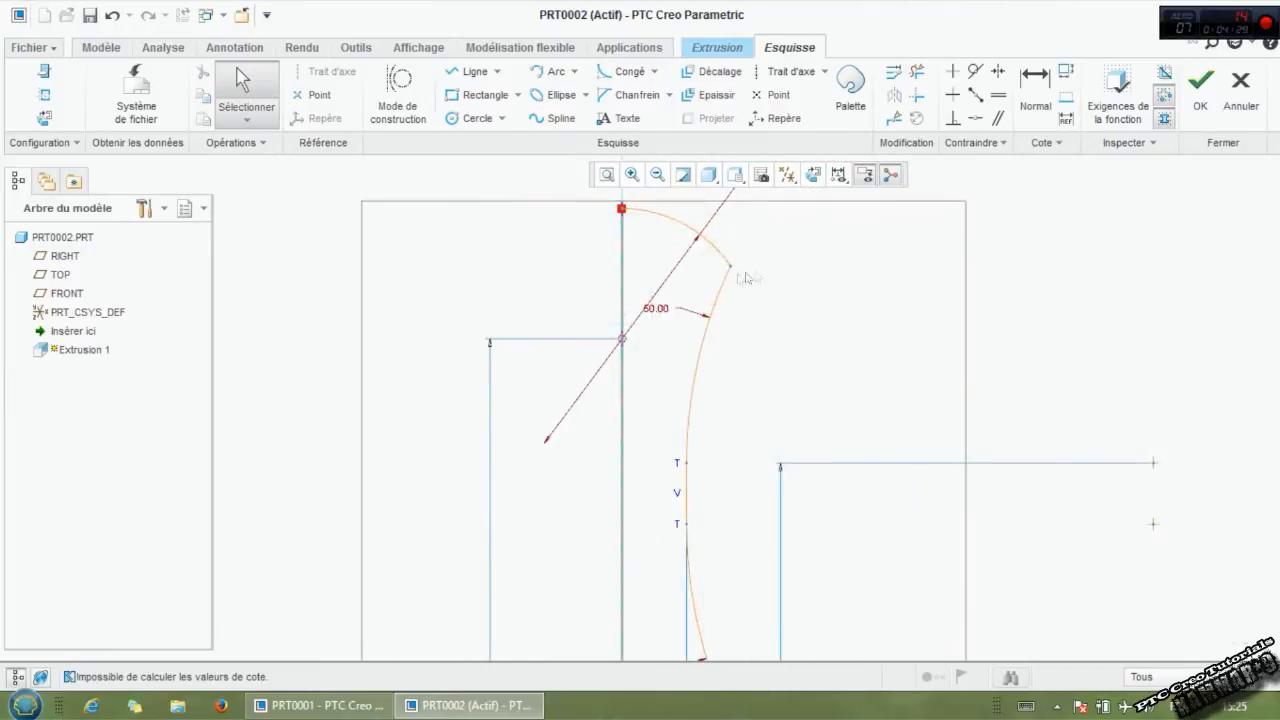
Step: Apply a tangent constraint between the head arc and the upper connecting arc
{"action": "left_click_drag", "start_coordinate": [729, 268], "coordinate": [699, 304]}
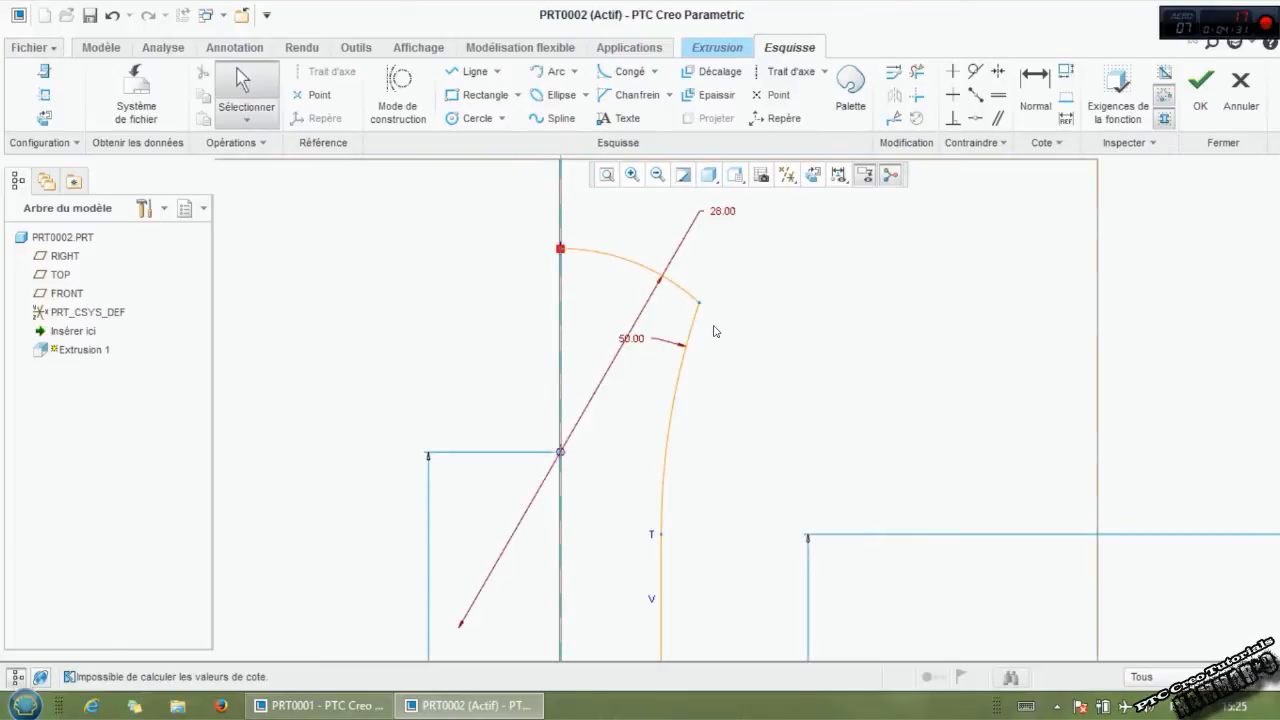
{"action": "left_click", "coordinate": [974, 72]}
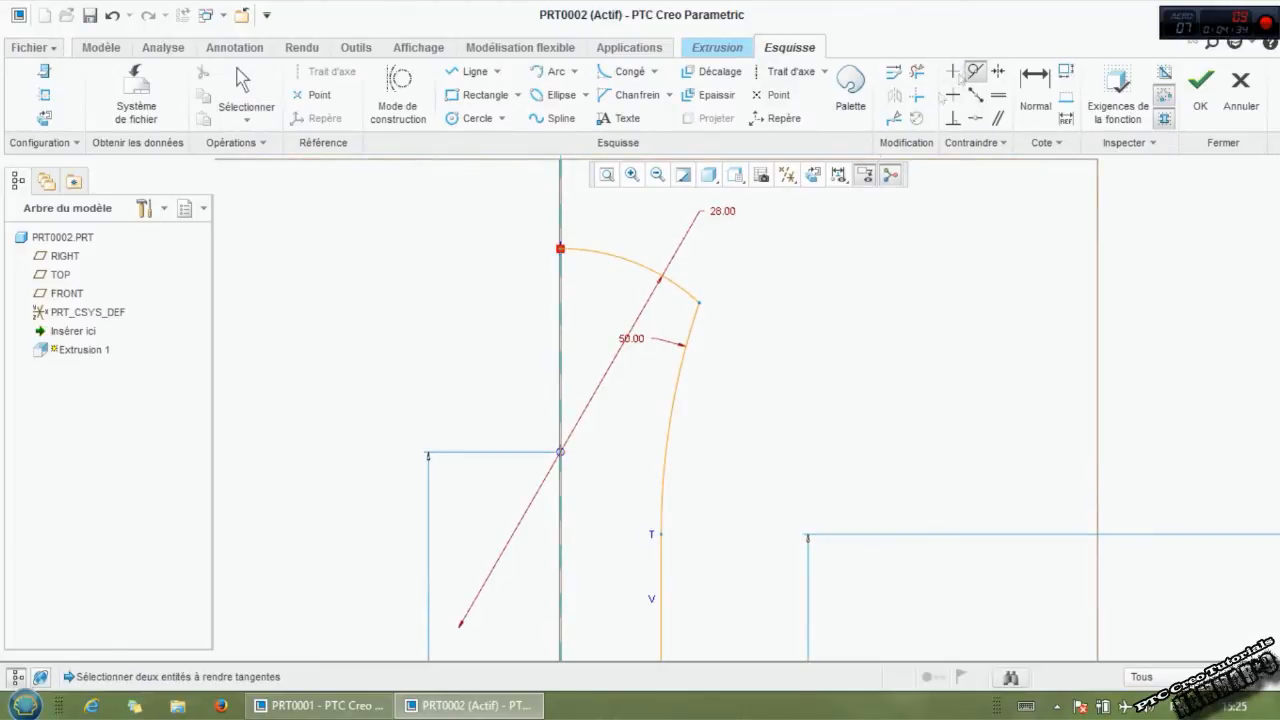
{"action": "left_click", "coordinate": [691, 300]}
{"action": "scroll", "coordinate": [829, 460], "scroll_direction": "down", "scroll_amount": 4}
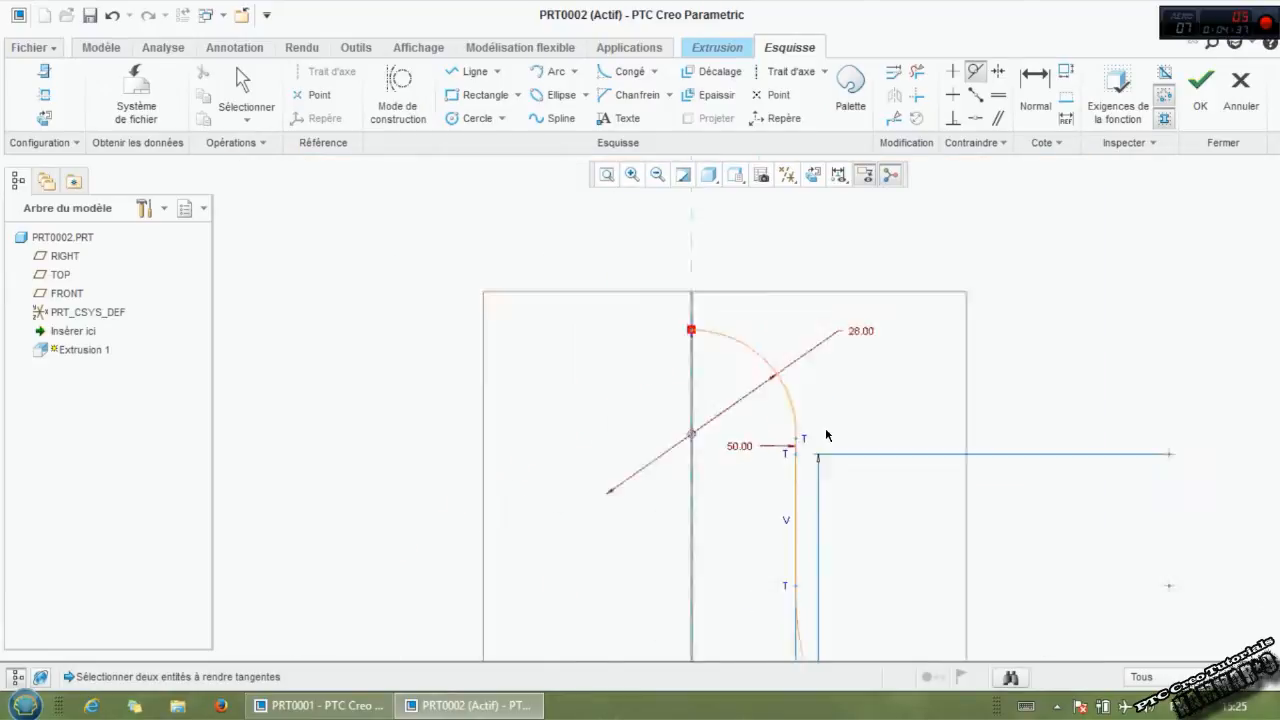
{"action": "scroll", "coordinate": [825, 505], "scroll_direction": "up", "scroll_amount": 3}
{"action": "scroll", "coordinate": [905, 510], "scroll_direction": "down", "scroll_amount": 3}
{"action": "scroll", "coordinate": [861, 534], "scroll_direction": "up", "scroll_amount": 3}
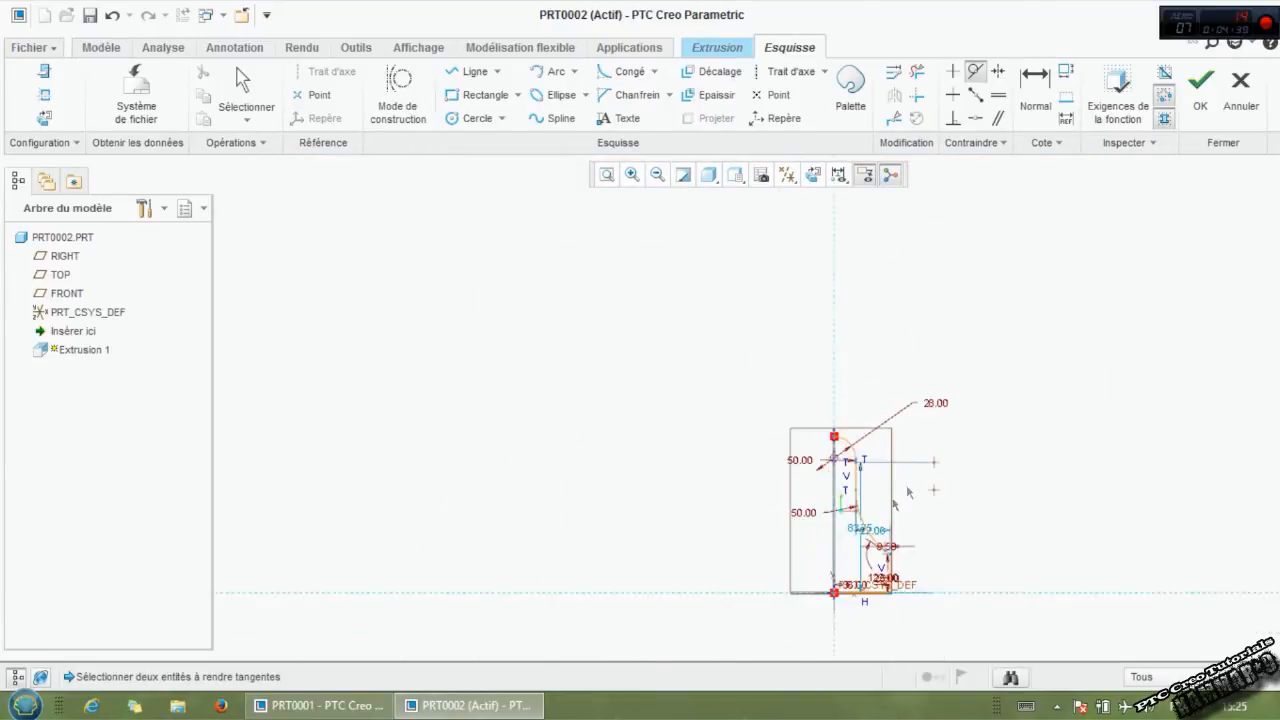
{"action": "scroll", "coordinate": [861, 534], "scroll_direction": "up", "scroll_amount": 1}
{"action": "key", "text": "Escape"}
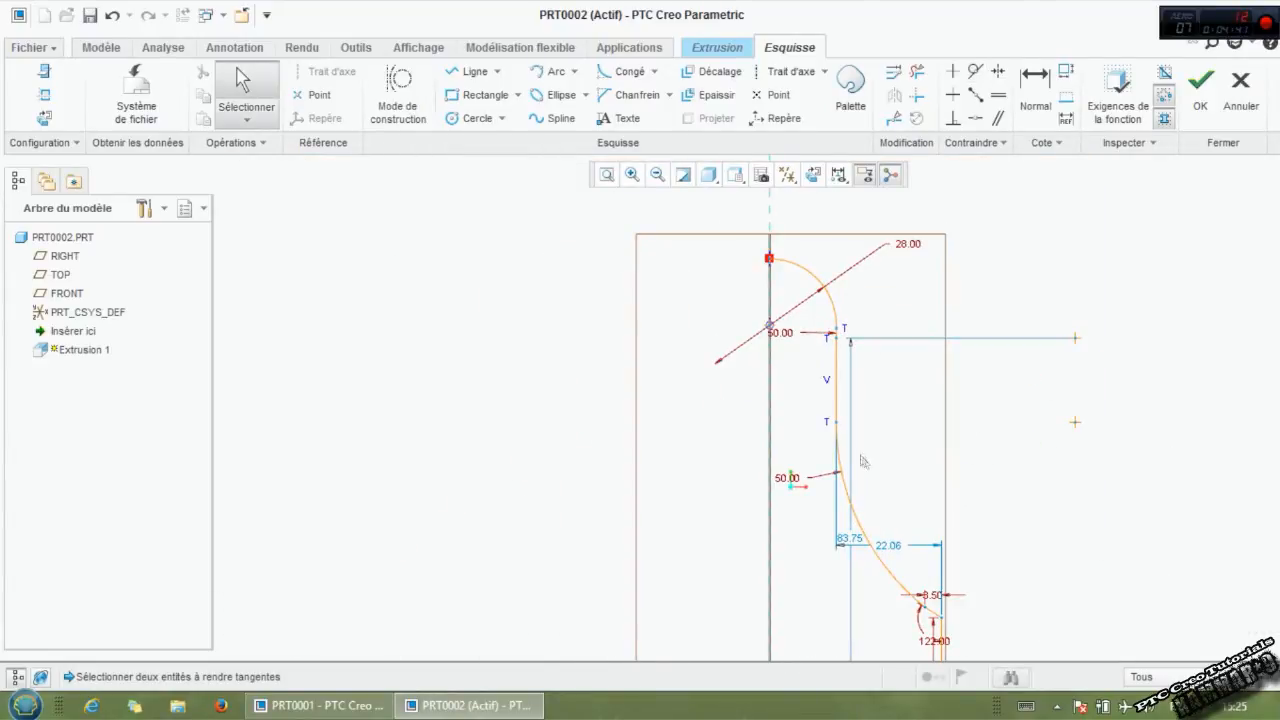
Step: Move the short vertical line inward to about 26.6 from the outer line, with its lower end about 62.7 above the base
{"action": "mouse_move", "coordinate": [832, 403]}
{"action": "left_mouse_down"}
{"action": "mouse_move", "coordinate": [814, 434]}
{"action": "mouse_move", "coordinate": [820, 397]}
{"action": "mouse_move", "coordinate": [831, 400]}
{"action": "mouse_move", "coordinate": [831, 440]}
{"action": "mouse_move", "coordinate": [831, 412]}
{"action": "left_mouse_up"}
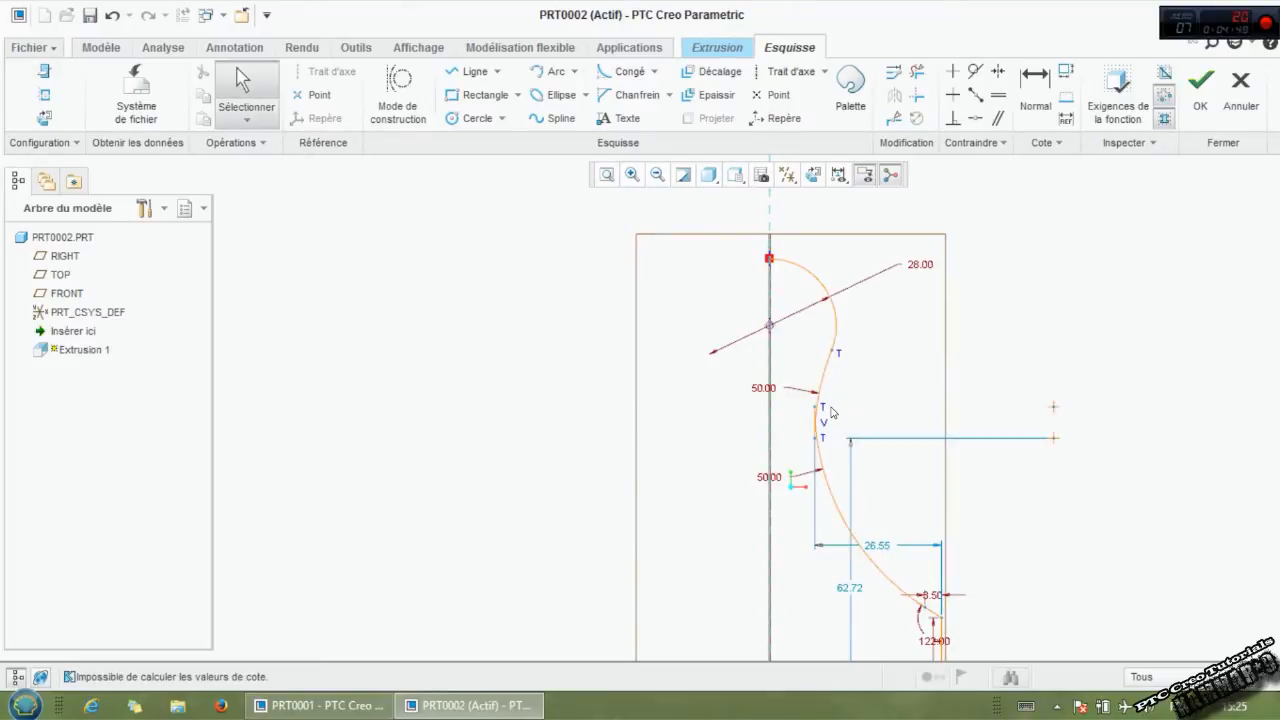
{"action": "scroll", "coordinate": [838, 443], "scroll_direction": "down", "scroll_amount": 3}
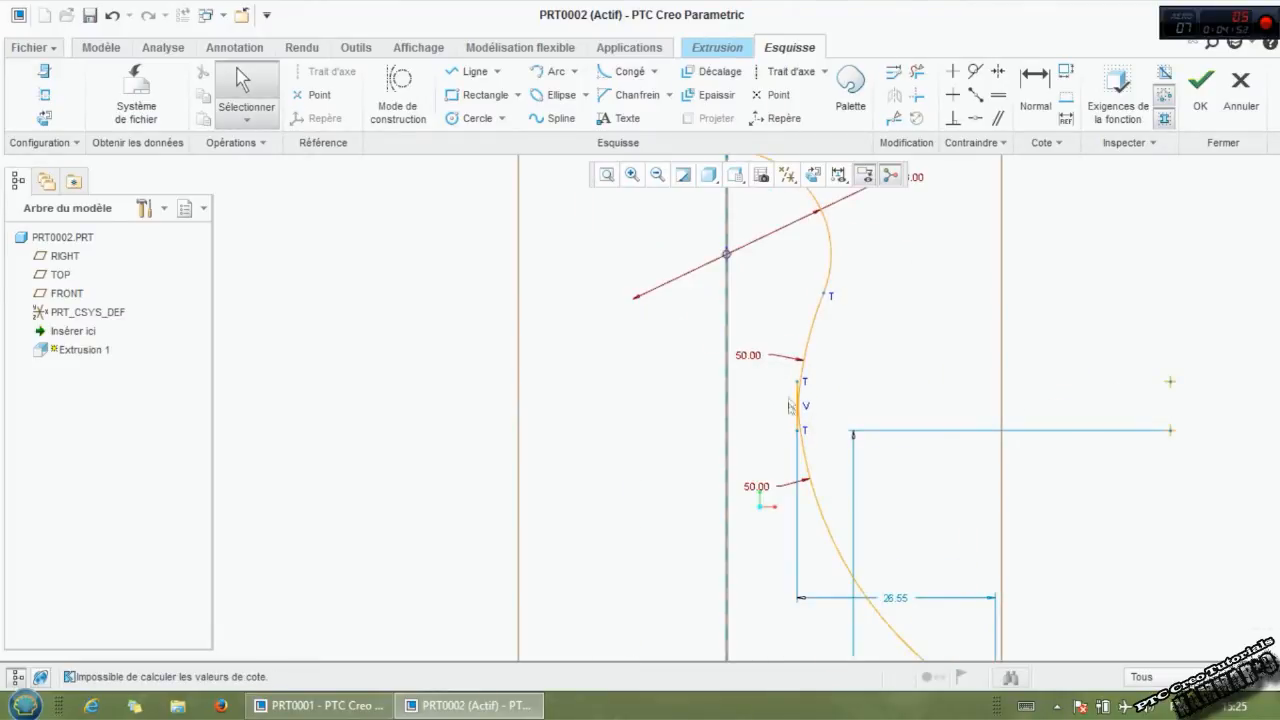
Step: Move the short vertical line outward to about 23.5 from the outer line, with its upper end about 72.7 above the base
{"action": "mouse_move", "coordinate": [796, 389]}
{"action": "left_mouse_down"}
{"action": "mouse_move", "coordinate": [820, 414]}
{"action": "mouse_move", "coordinate": [803, 400]}
{"action": "left_mouse_up"}
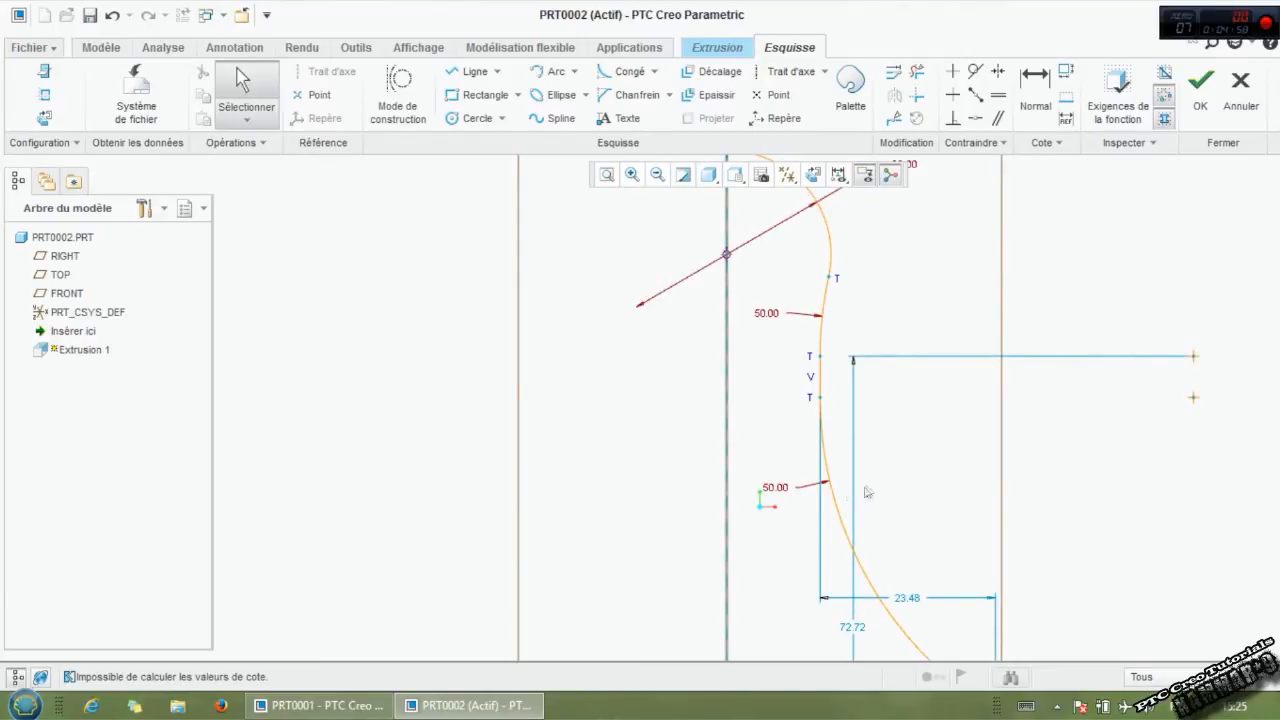
{"action": "scroll", "coordinate": [818, 470], "scroll_direction": "up", "scroll_amount": 2}
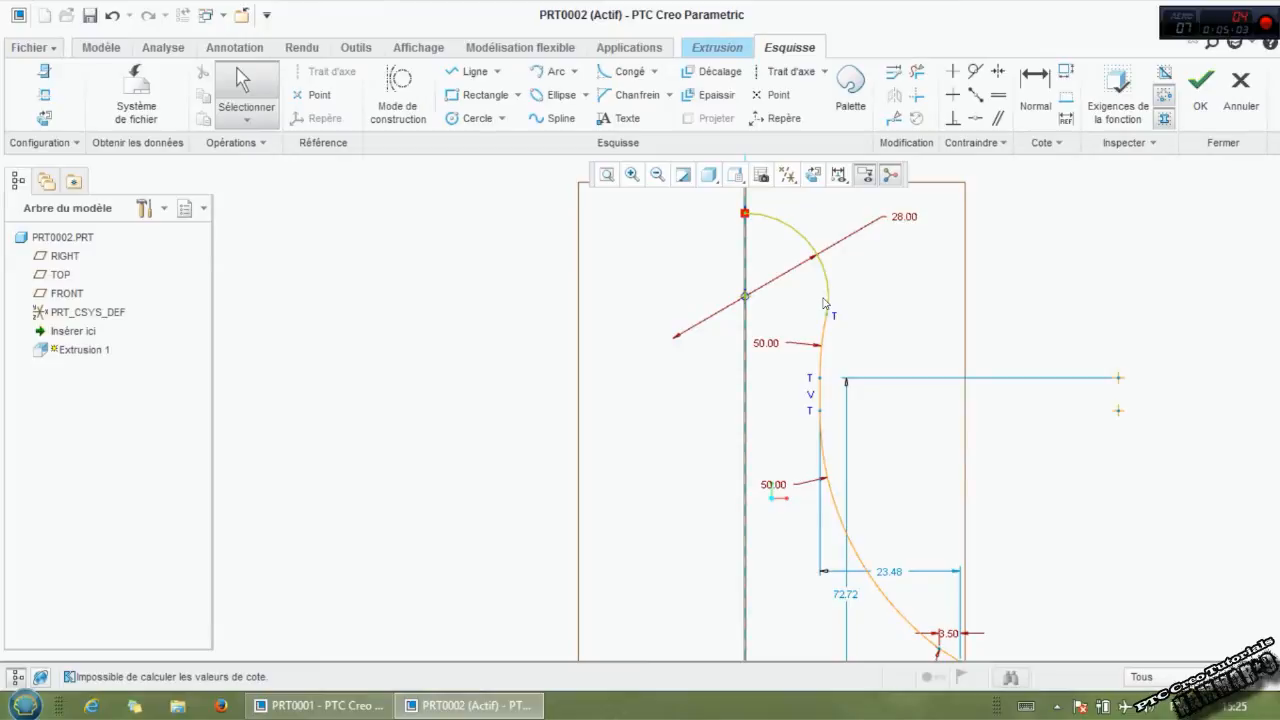
{"action": "scroll", "coordinate": [864, 387], "scroll_direction": "up", "scroll_amount": 2}
{"action": "scroll", "coordinate": [884, 540], "scroll_direction": "down", "scroll_amount": 2}
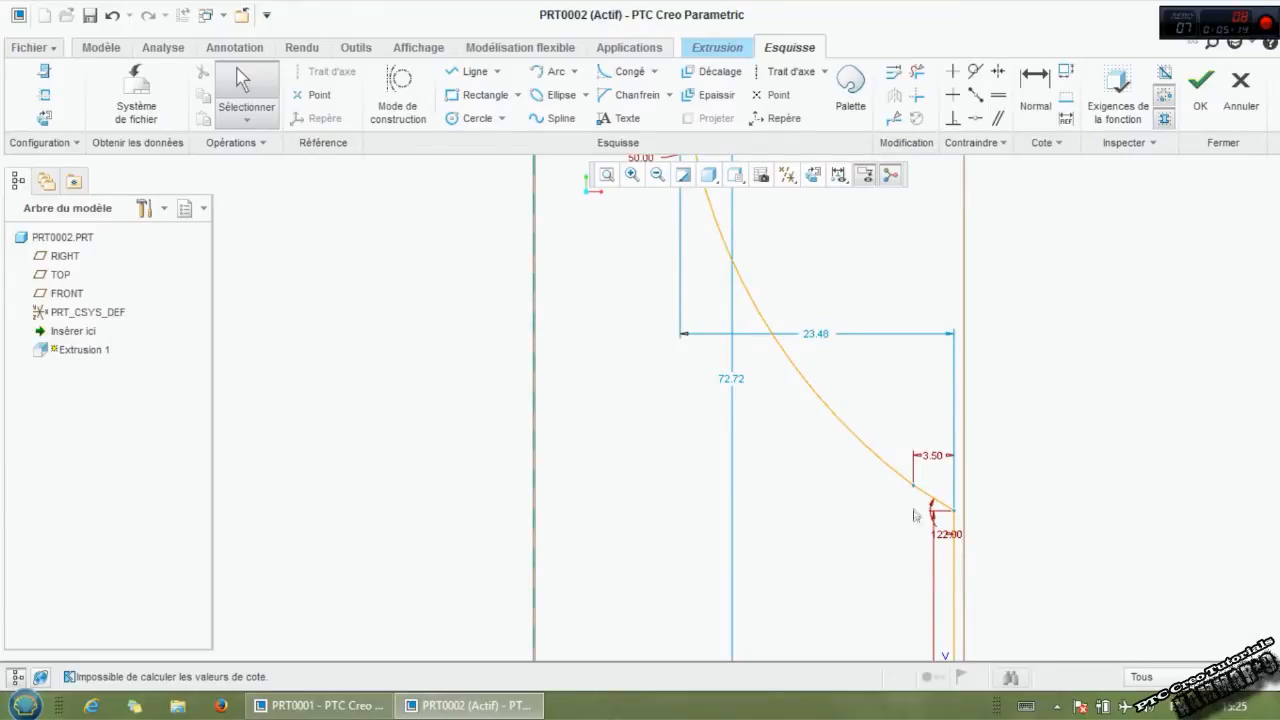
Step: Try to apply a tangent constraint between the lower connecting arc and the short slanted line
{"action": "scroll", "coordinate": [916, 516], "scroll_direction": "down", "scroll_amount": 2}
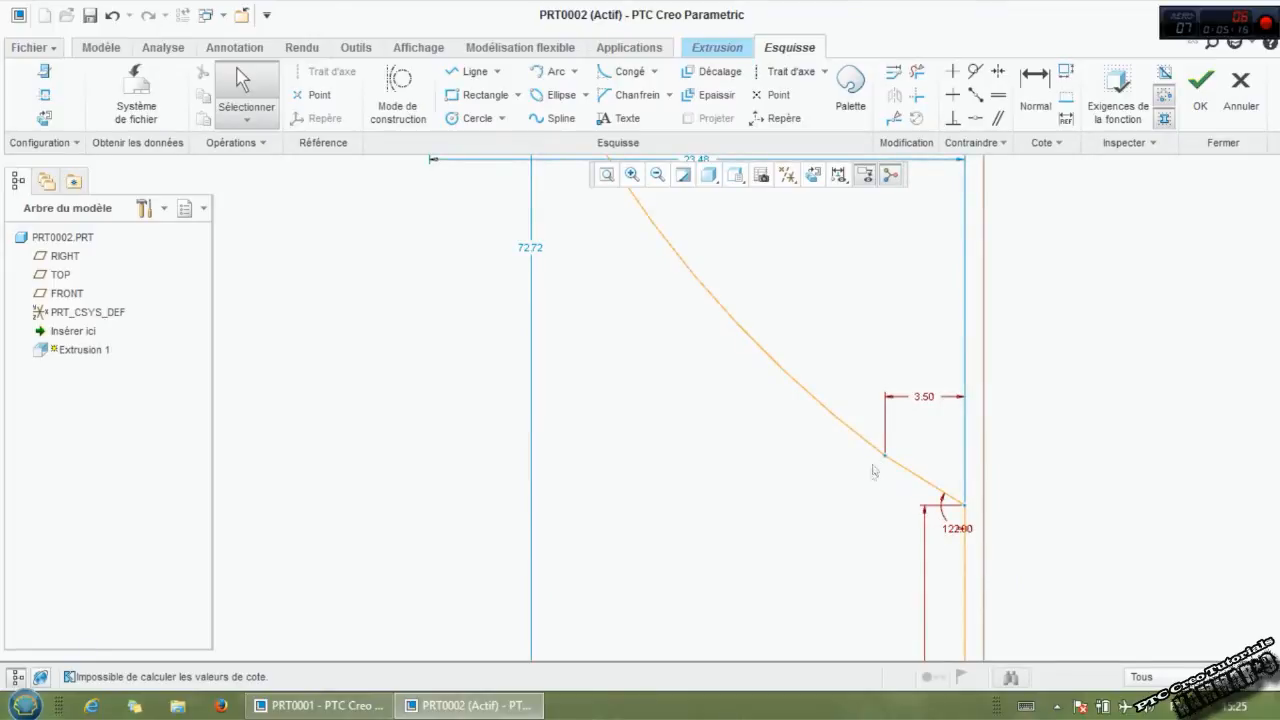
{"action": "left_click", "coordinate": [975, 72]}
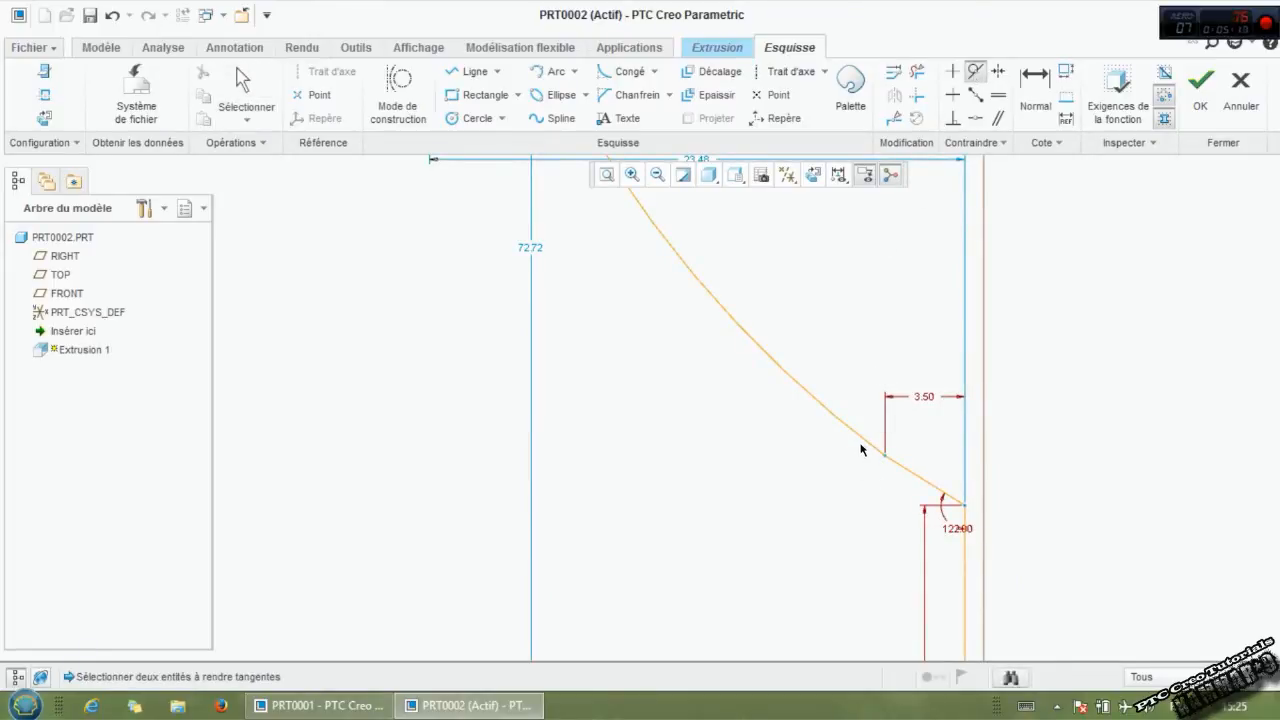
{"action": "left_click", "coordinate": [861, 449]}
{"action": "left_click", "coordinate": [901, 467]}
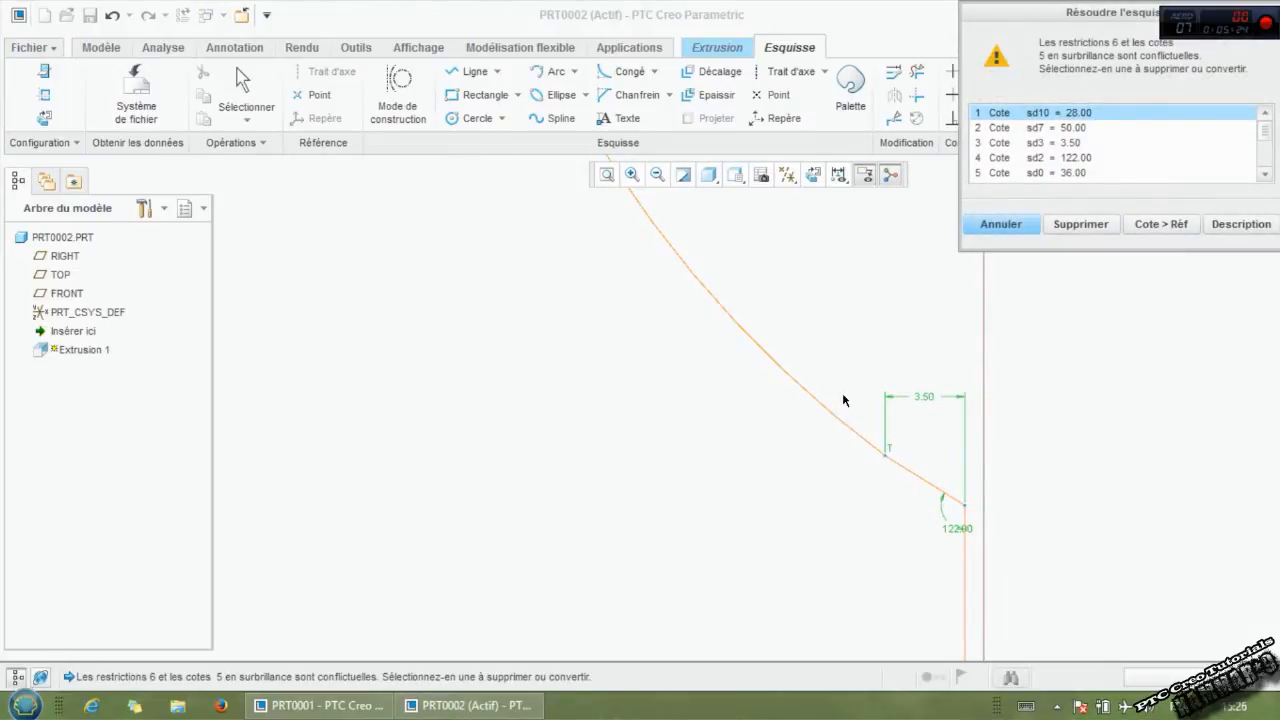
{"action": "left_click", "coordinate": [1002, 225]}
{"action": "scroll", "coordinate": [1029, 343], "scroll_direction": "down", "scroll_amount": 5}
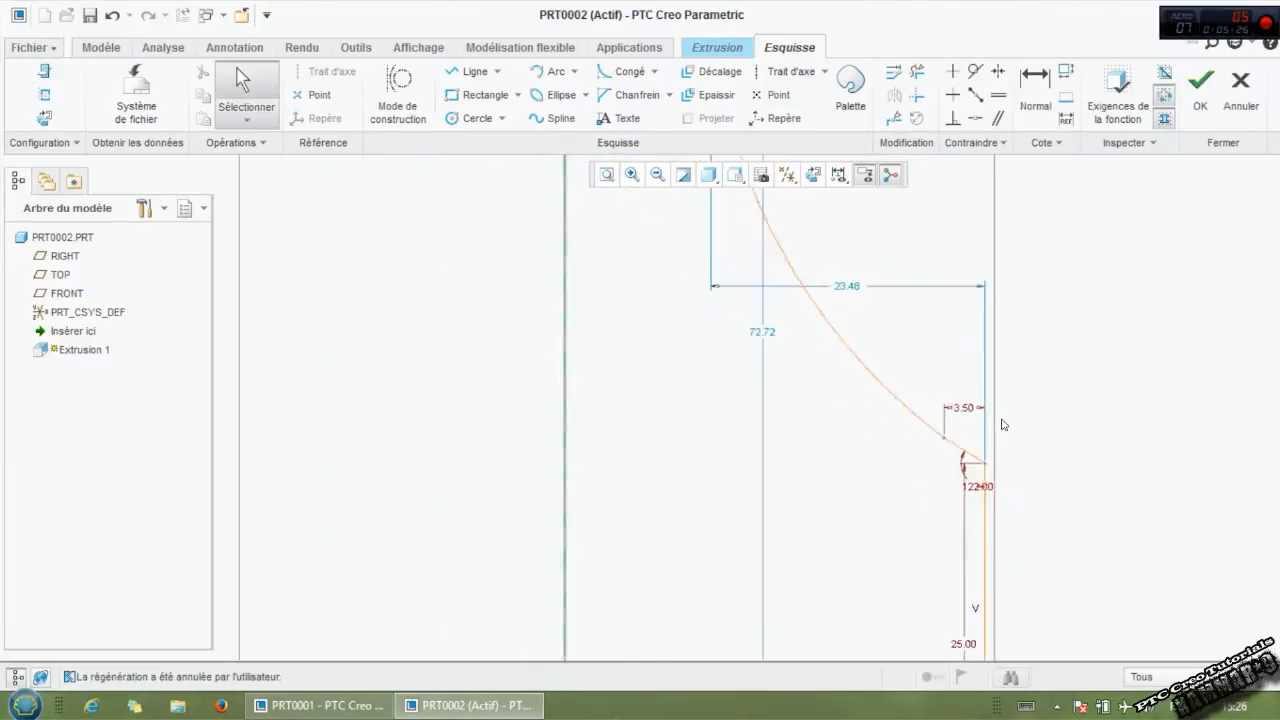
Step: Reposition the vertical line's height dimension outside the profile and the upper arc's radius dimension on the arc's outer side
{"action": "scroll", "coordinate": [1057, 237], "scroll_direction": "up", "scroll_amount": 3}
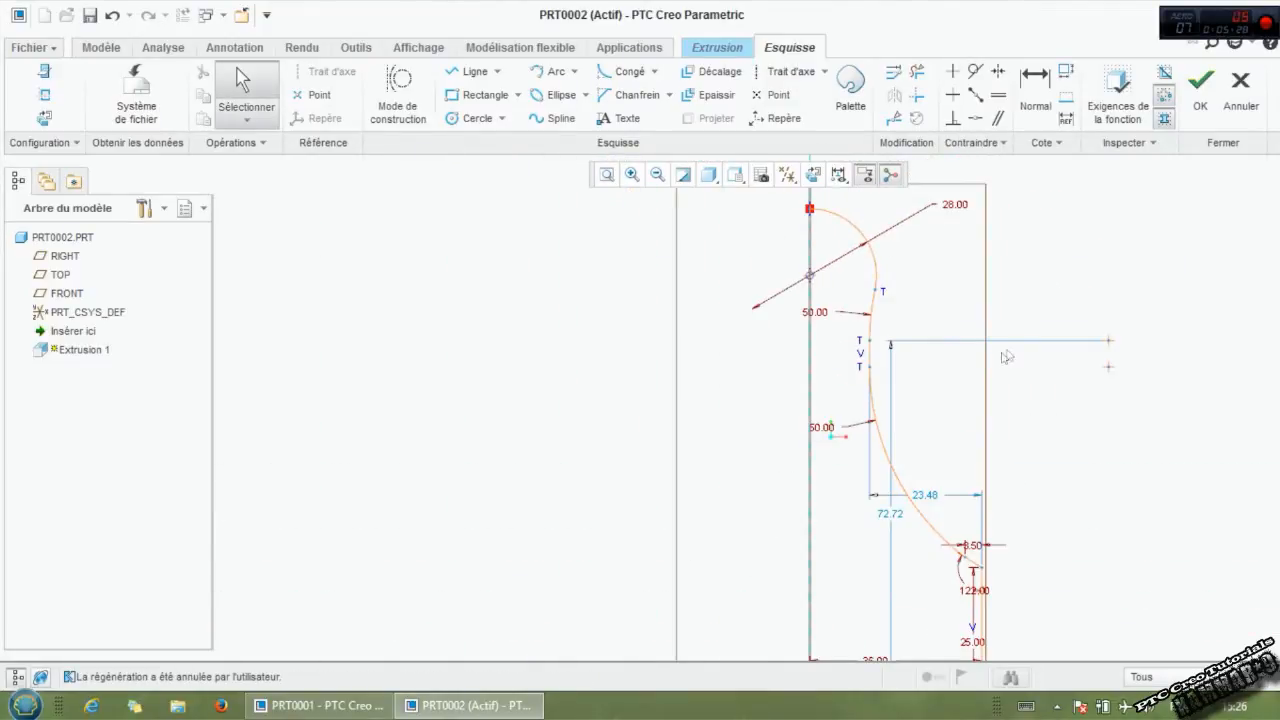
{"action": "left_click_drag", "start_coordinate": [887, 515], "coordinate": [1087, 522]}
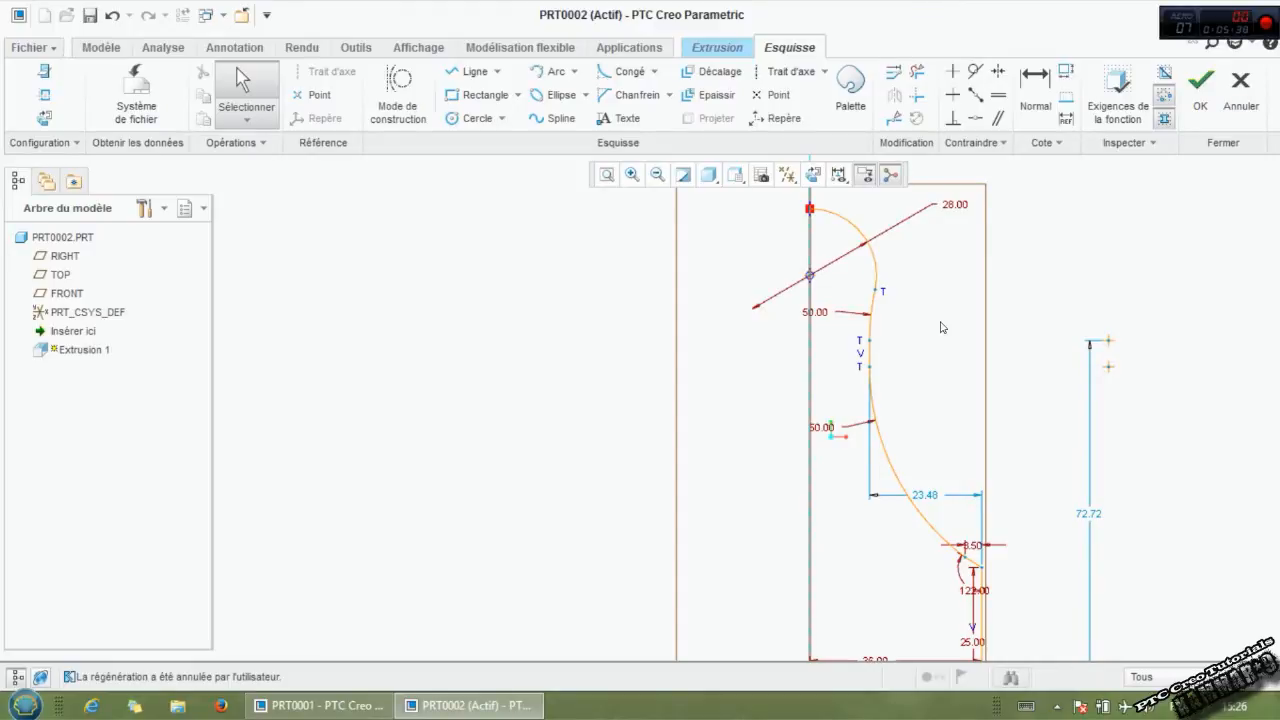
{"action": "left_click_drag", "start_coordinate": [818, 323], "coordinate": [945, 331]}
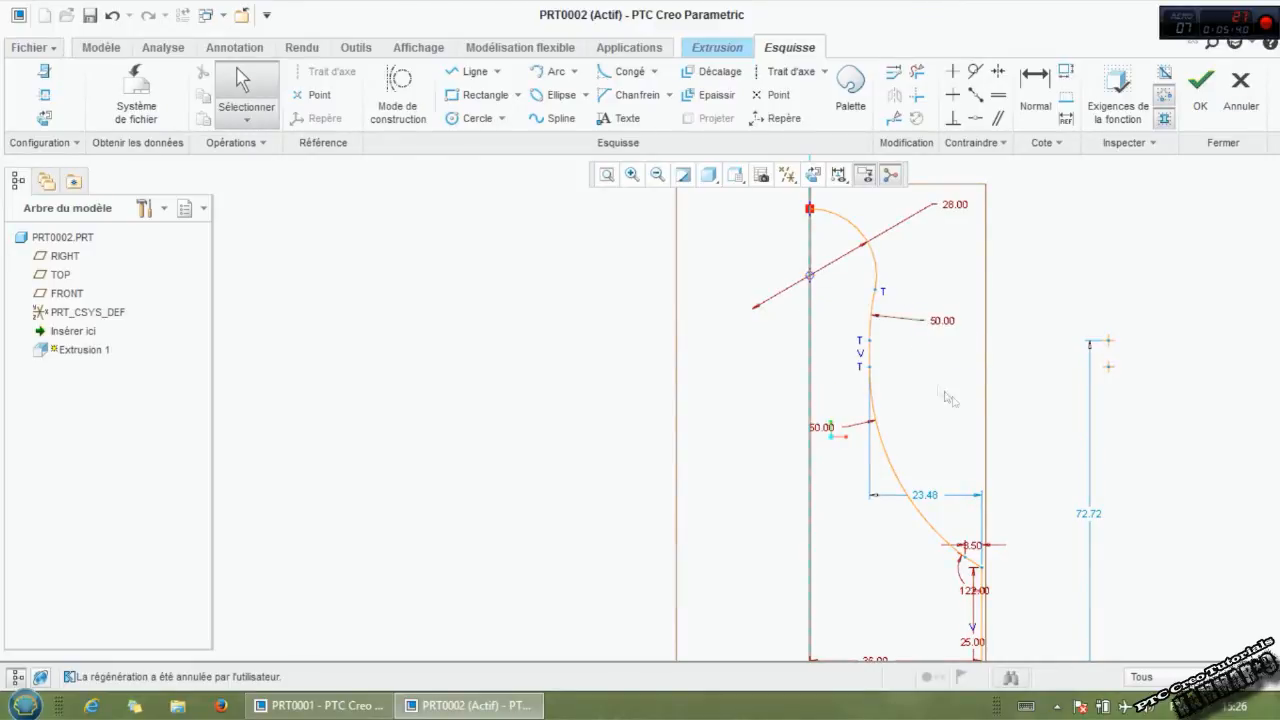
{"action": "scroll", "coordinate": [1010, 463], "scroll_direction": "down", "scroll_amount": 2}
{"action": "scroll", "coordinate": [1011, 558], "scroll_direction": "up", "scroll_amount": 1}
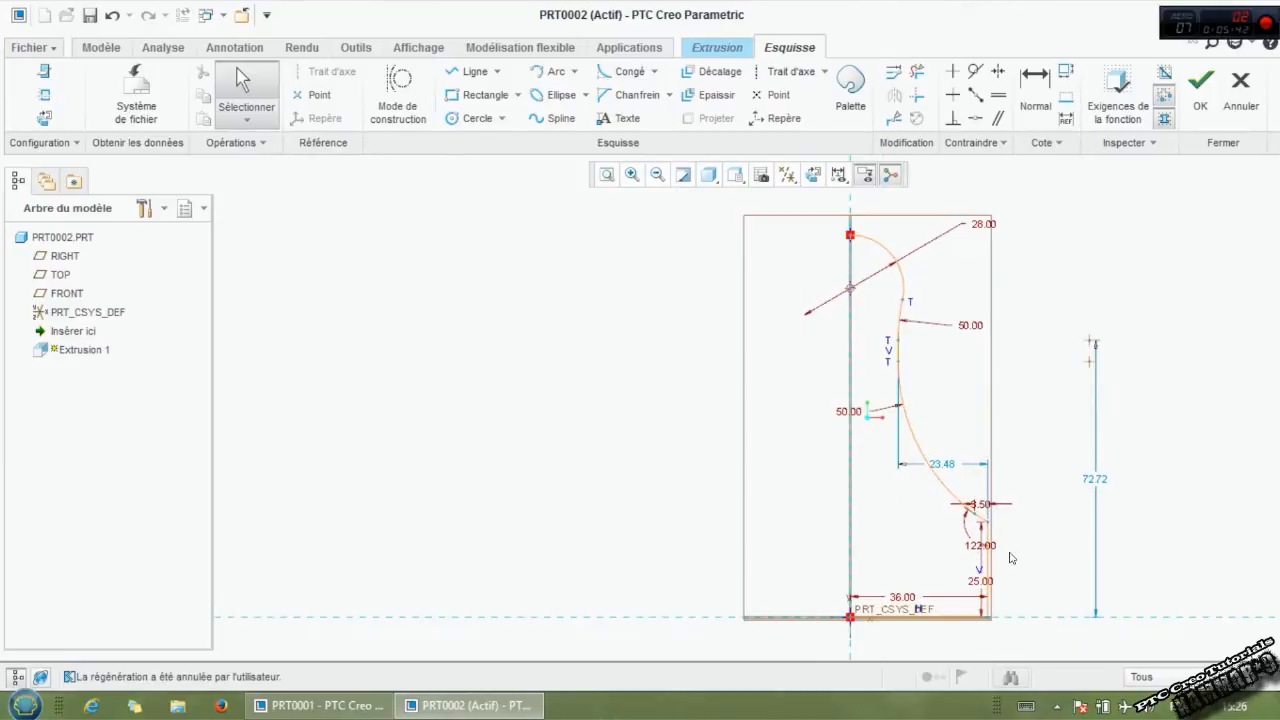
{"action": "scroll", "coordinate": [1006, 540], "scroll_direction": "up", "scroll_amount": 2}
{"action": "left_click_drag", "start_coordinate": [906, 432], "coordinate": [926, 400]}
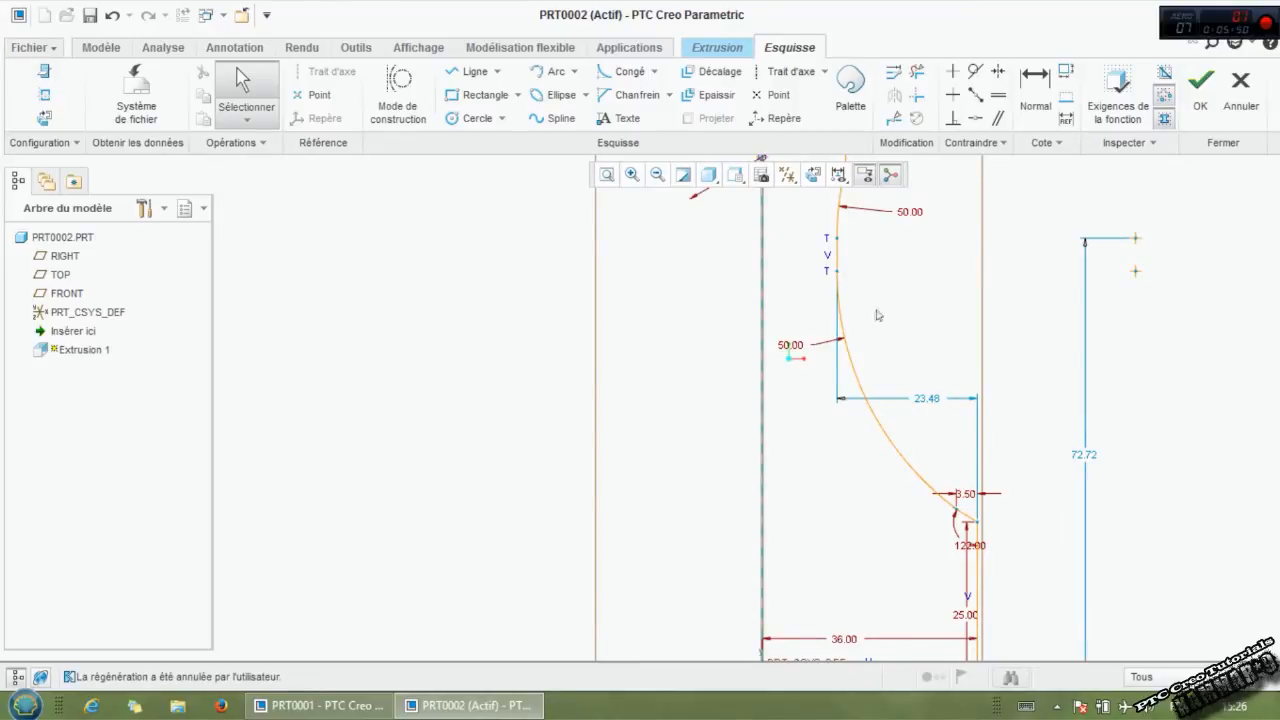
Step: Dimension the short vertical line at 9 from the vertical centreline
{"action": "left_click", "coordinate": [1023, 110]}
{"action": "left_click", "coordinate": [828, 256]}
{"action": "middle_click", "coordinate": [778, 281]}
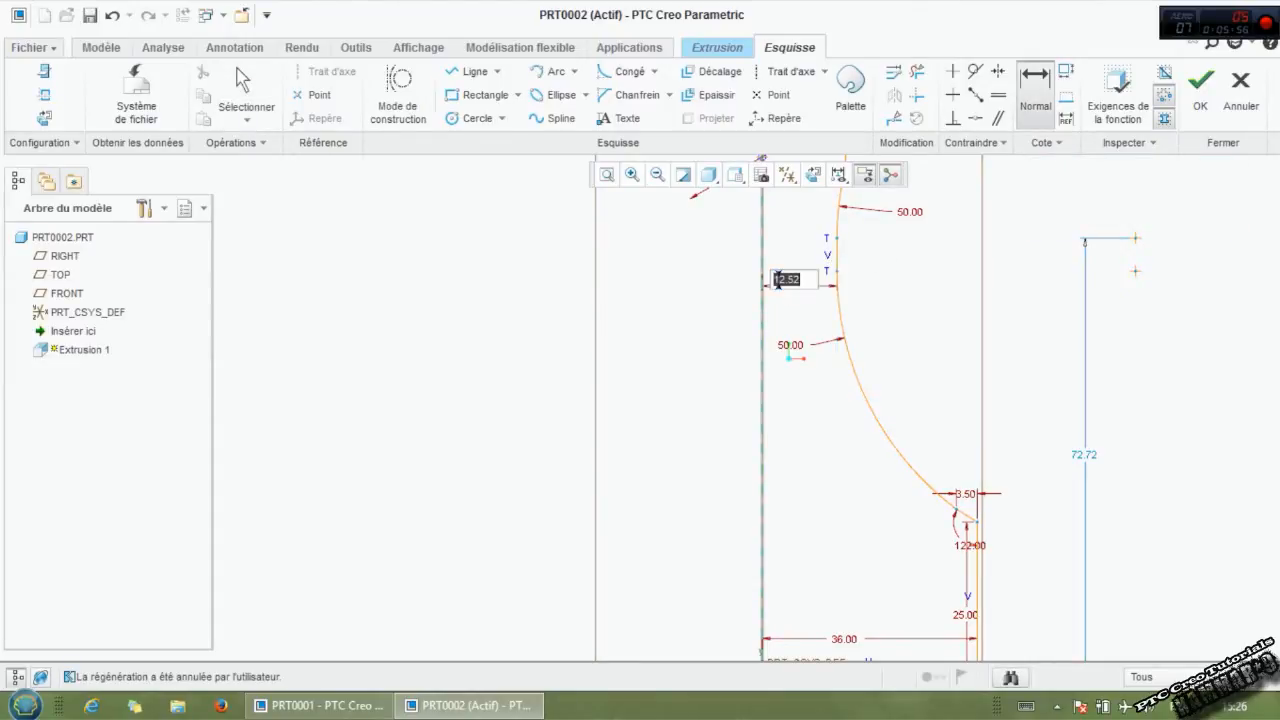
{"action": "type", "text": "9"}
{"action": "key", "text": "Return"}
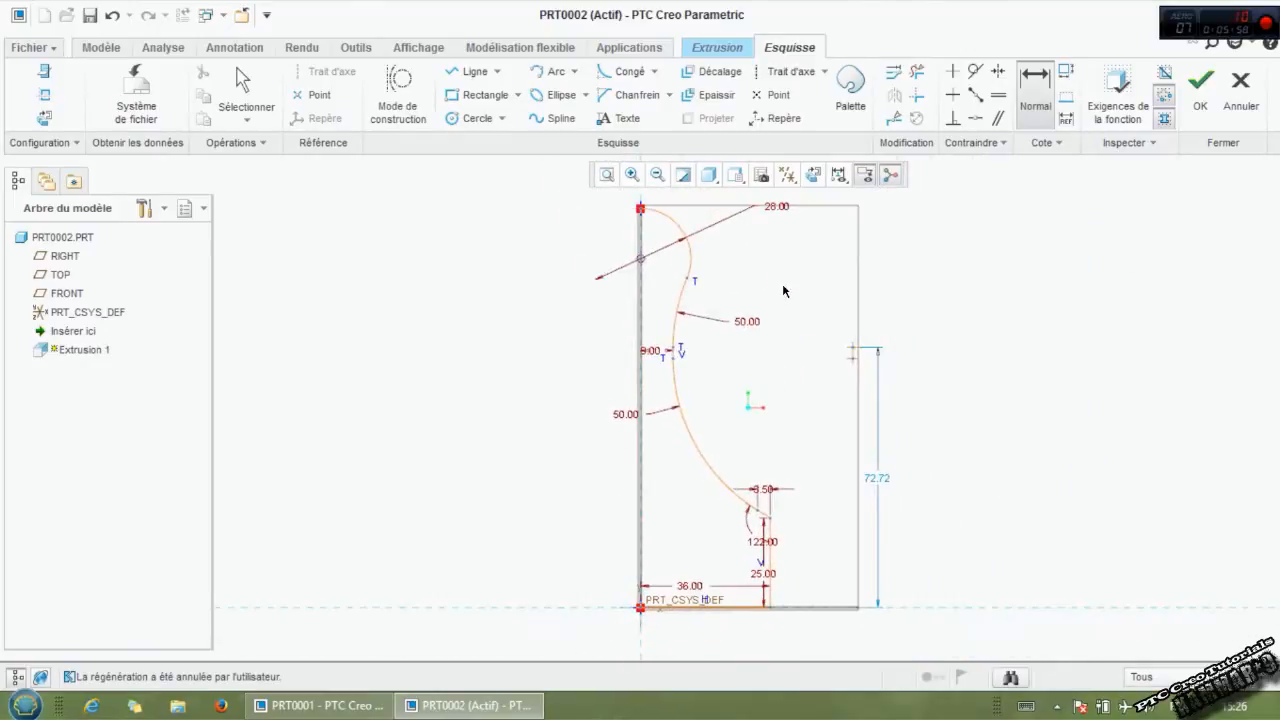
{"action": "scroll", "coordinate": [750, 468], "scroll_direction": "up", "scroll_amount": 3}
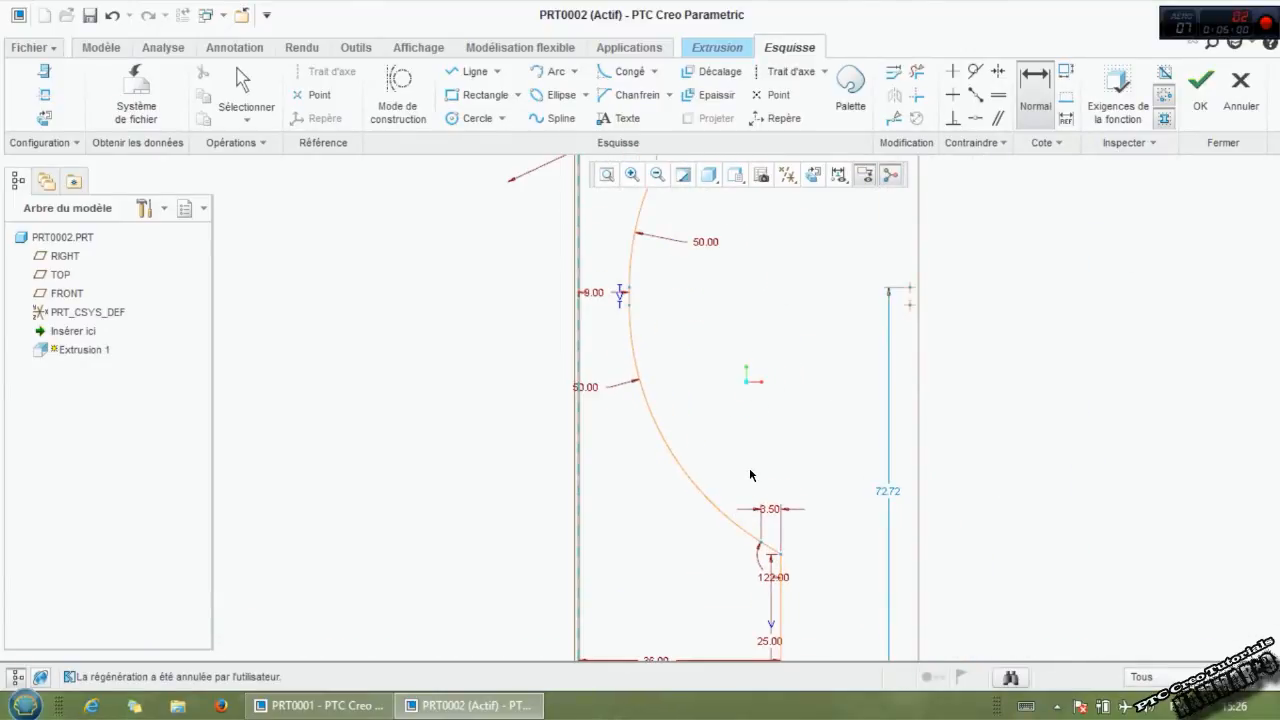
Step: Remove the slanted line's locked 3.50 dimension and raise the upper connecting arc until the vertical line's upper end is about 79.5 above the base
{"action": "middle_click", "coordinate": [750, 475]}
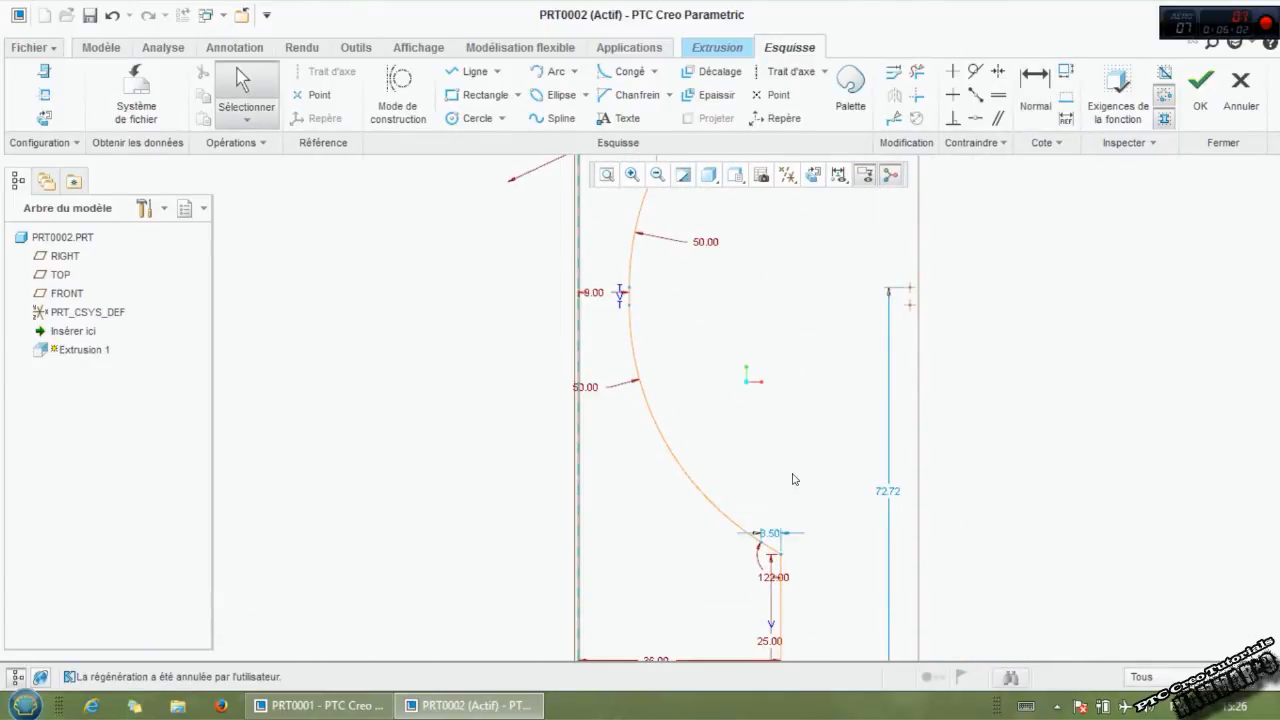
{"action": "scroll", "coordinate": [811, 468], "scroll_direction": "up", "scroll_amount": 2}
{"action": "scroll", "coordinate": [694, 314], "scroll_direction": "down", "scroll_amount": 1}
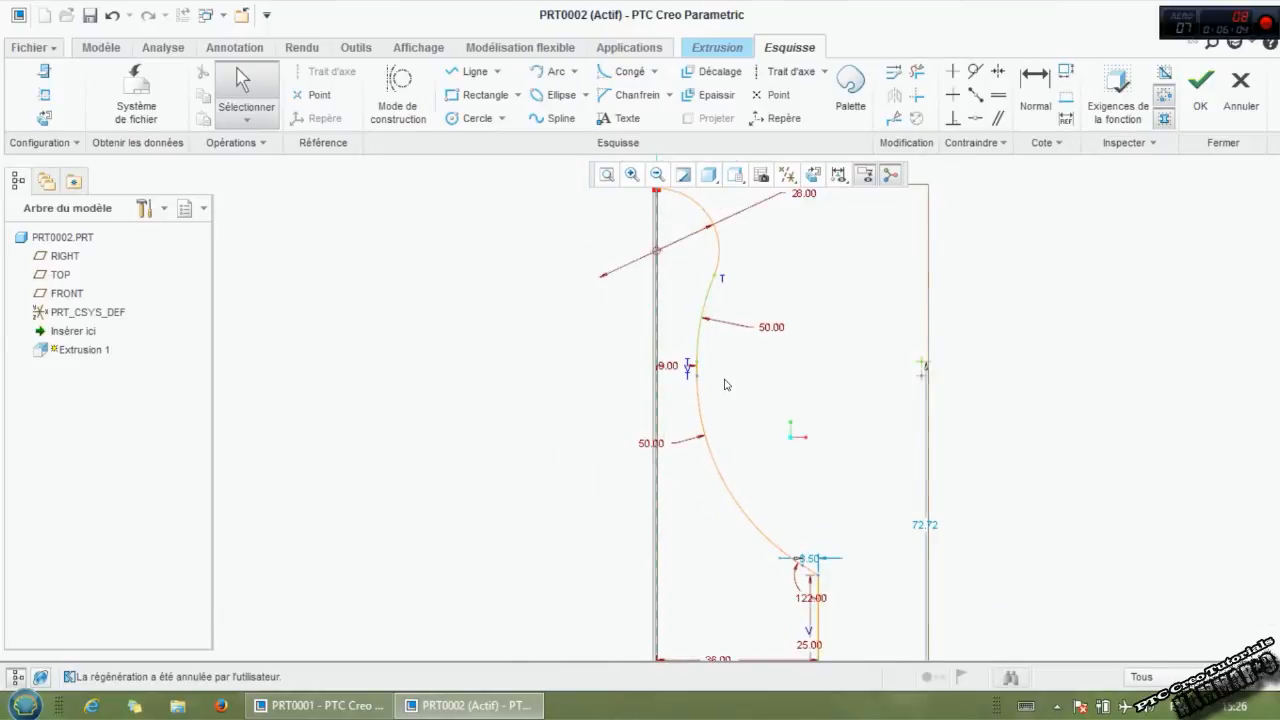
{"action": "scroll", "coordinate": [726, 385], "scroll_direction": "down", "scroll_amount": 1}
{"action": "scroll", "coordinate": [695, 277], "scroll_direction": "up", "scroll_amount": 2}
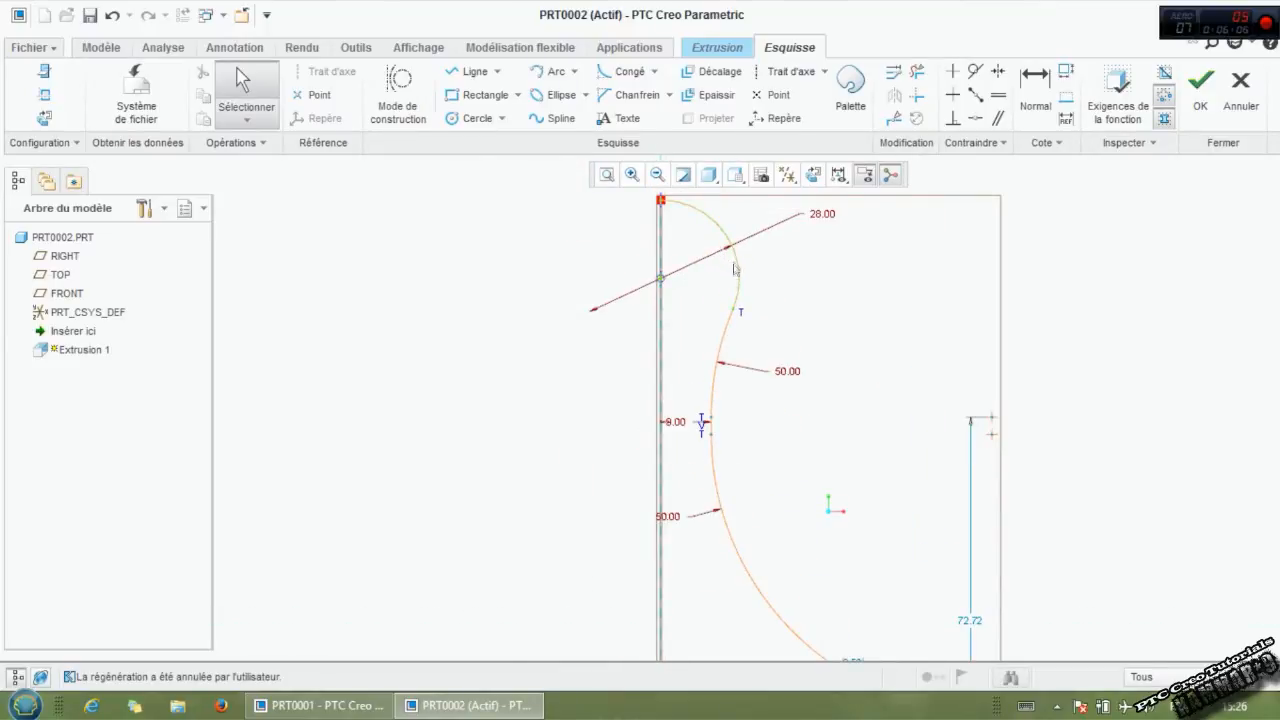
{"action": "left_click_drag", "start_coordinate": [729, 325], "coordinate": [727, 288]}
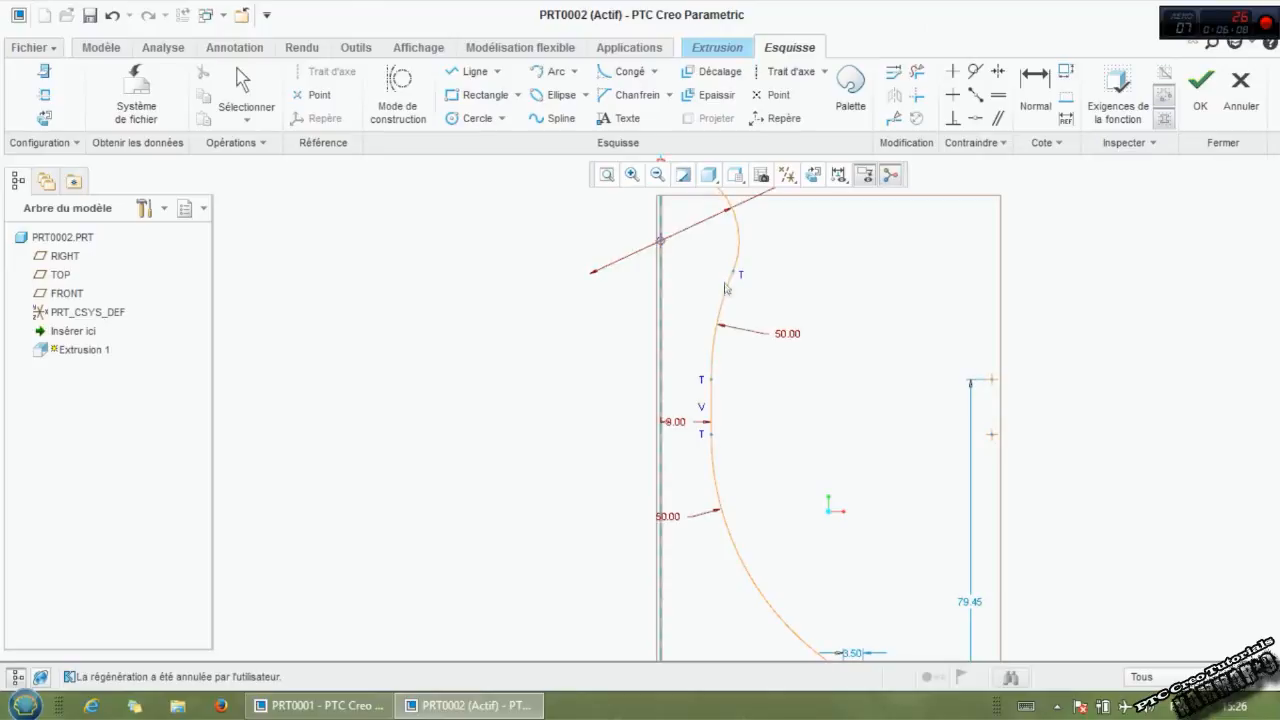
{"action": "scroll", "coordinate": [766, 360], "scroll_direction": "up", "scroll_amount": 3}
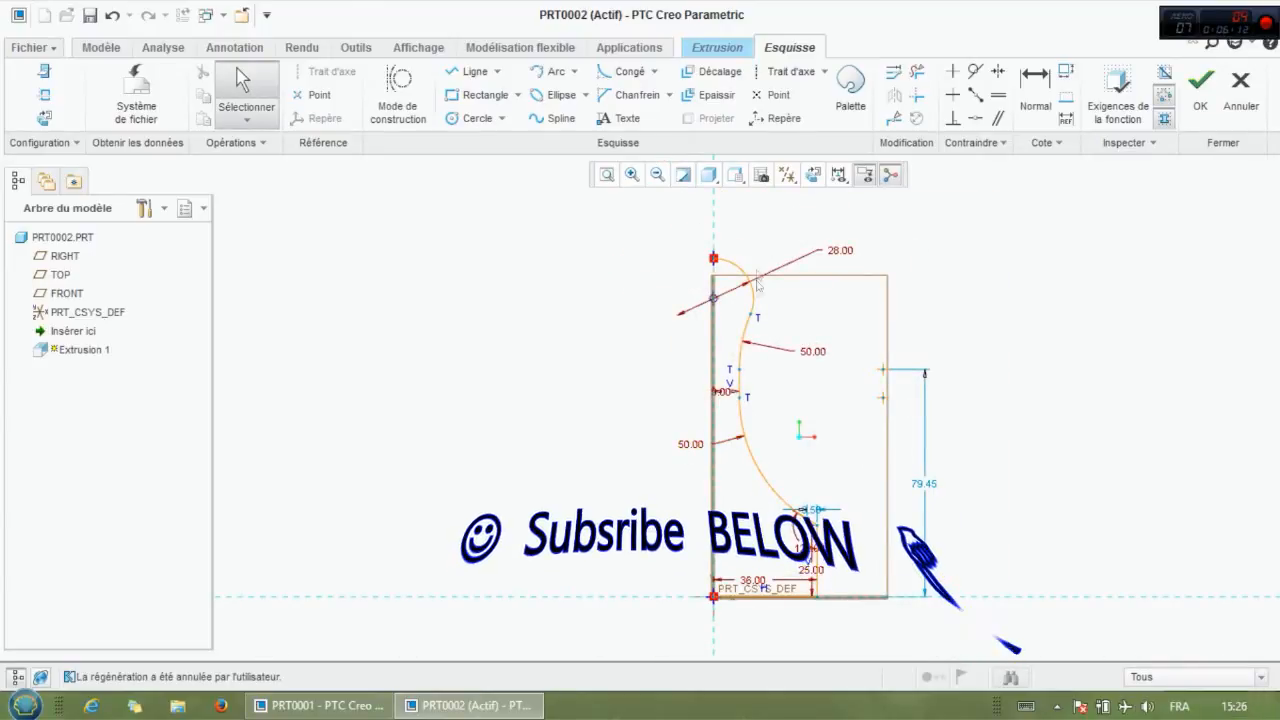
Step: Dimension the head arc's centre at 125 above the base line
{"action": "left_click", "coordinate": [1037, 92]}
{"action": "left_click", "coordinate": [728, 266]}
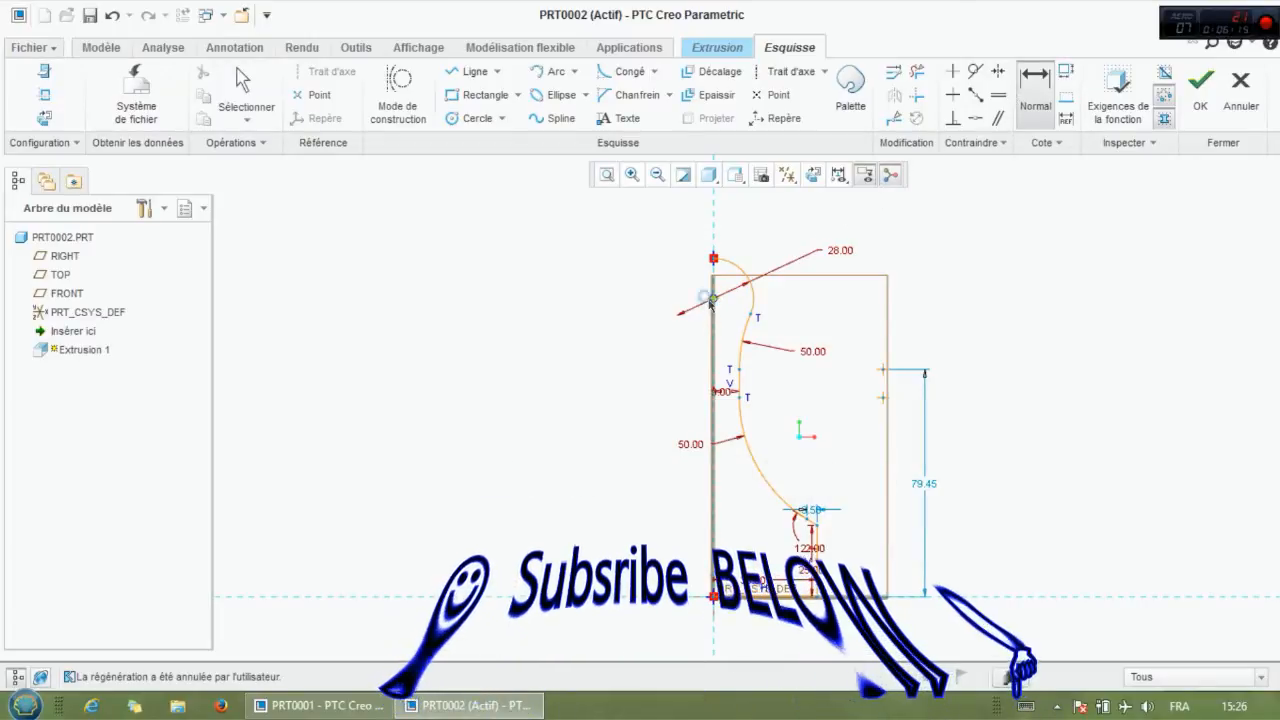
{"action": "middle_click", "coordinate": [609, 452]}
{"action": "type", "text": "12"}
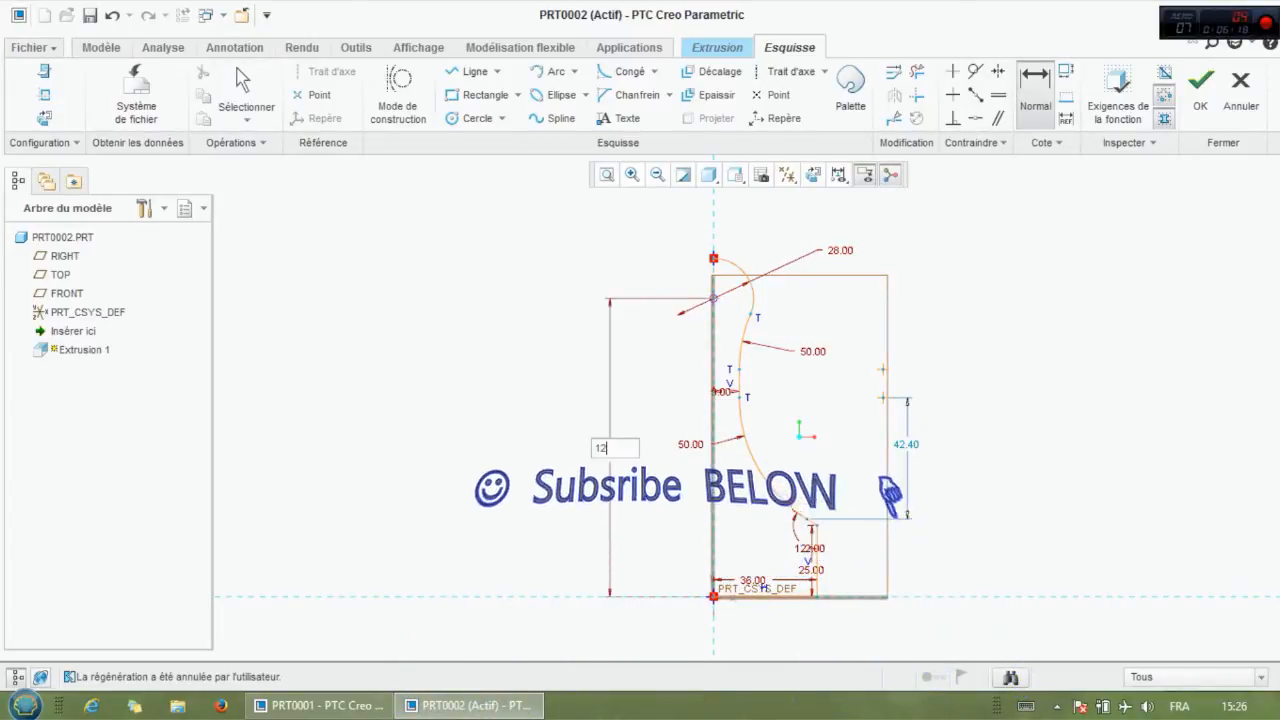
{"action": "type", "text": "5"}
{"action": "key", "text": "Return"}
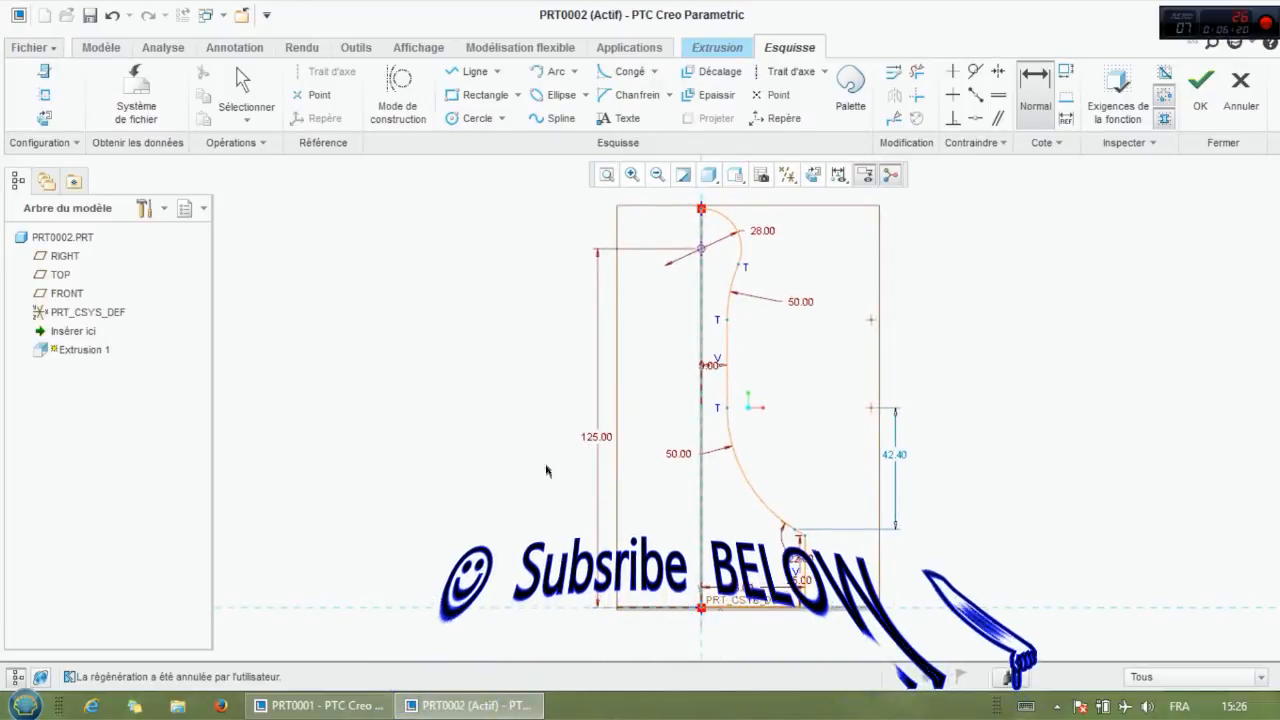
{"action": "scroll", "coordinate": [908, 433], "scroll_direction": "up", "scroll_amount": 1}
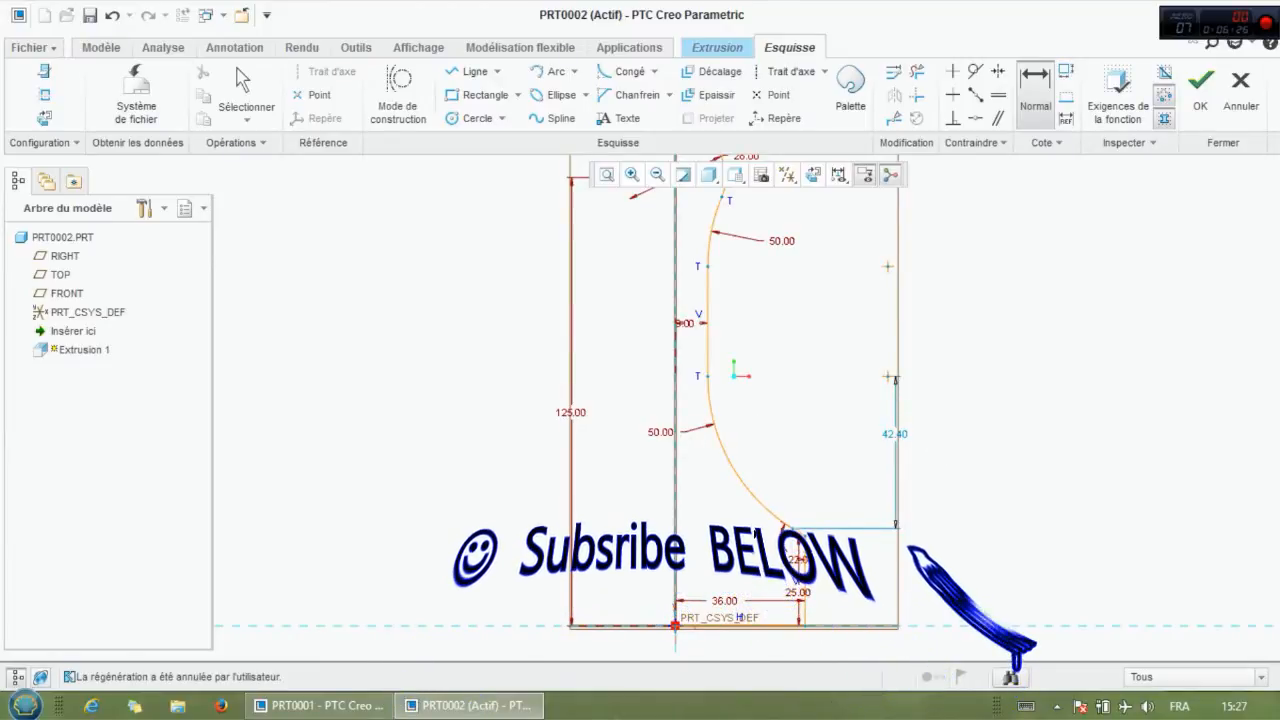
{"action": "scroll", "coordinate": [798, 548], "scroll_direction": "up", "scroll_amount": 5}
{"action": "scroll", "coordinate": [798, 548], "scroll_direction": "down", "scroll_amount": 6}
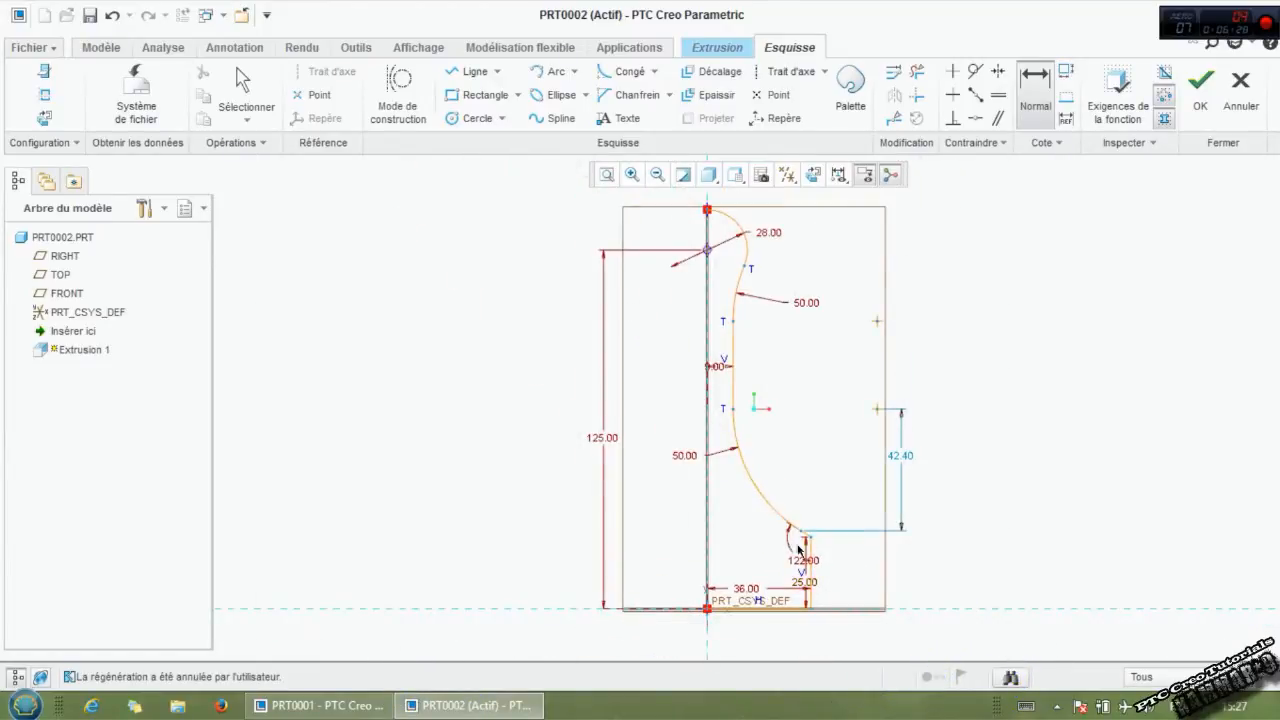
Step: Delete the 9.00 dimension between the vertical line and the centreline
{"action": "scroll", "coordinate": [720, 412], "scroll_direction": "up", "scroll_amount": 3}
{"action": "left_click", "coordinate": [707, 334]}
{"action": "key", "text": "Delete"}
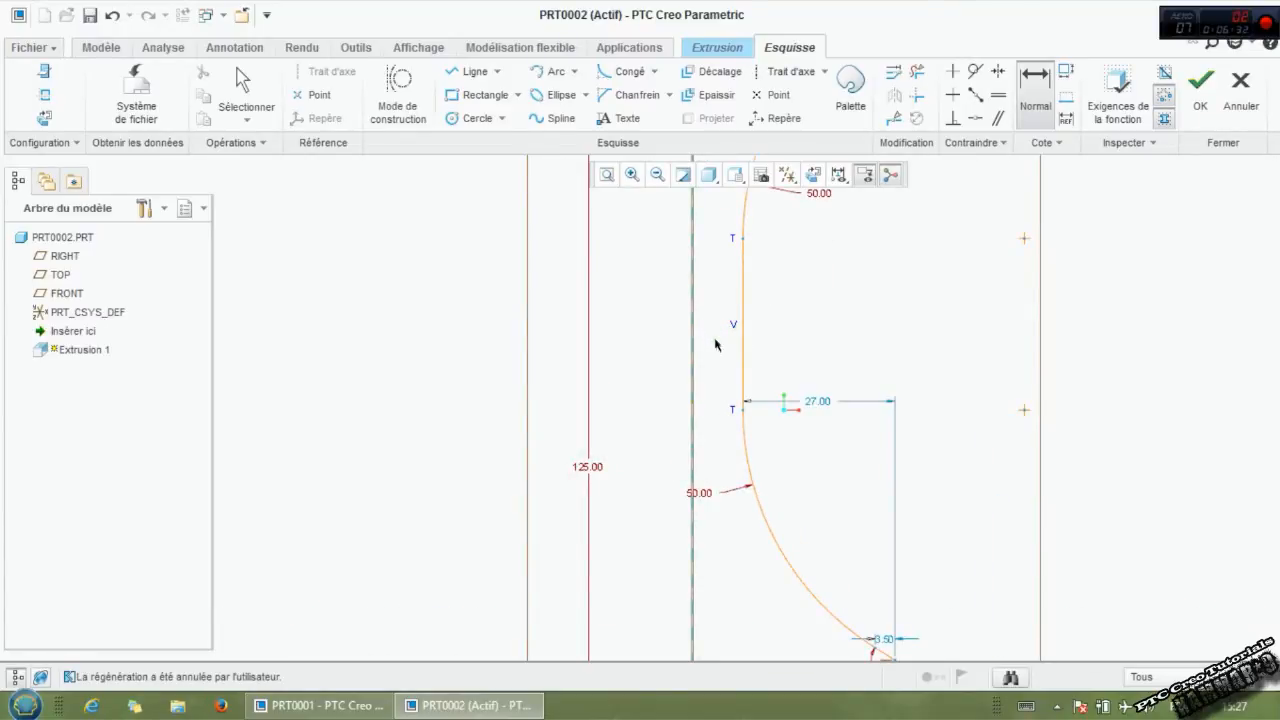
{"action": "scroll", "coordinate": [835, 598], "scroll_direction": "down", "scroll_amount": 3}
{"action": "scroll", "coordinate": [835, 598], "scroll_direction": "up", "scroll_amount": 3}
Step: Set the horizontal dimension of the short slanted line to 3.5
{"action": "double_click", "coordinate": [860, 569]}
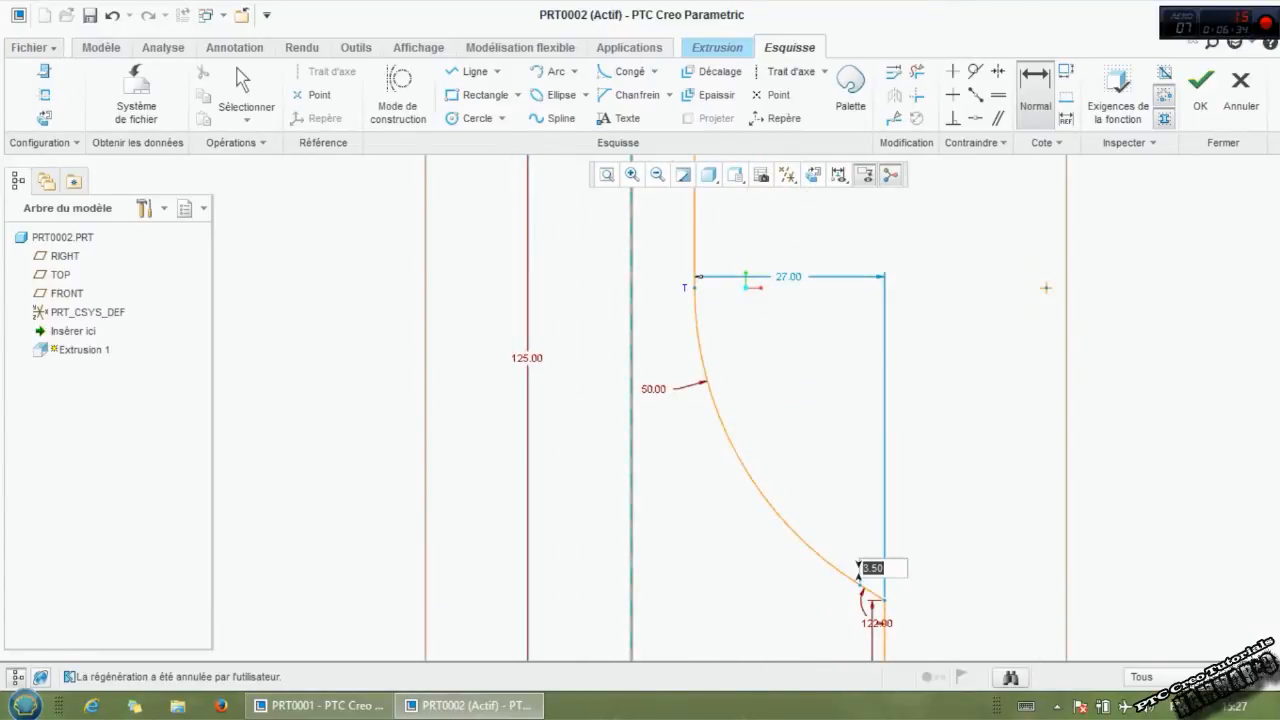
{"action": "type", "text": "8.5"}
{"action": "key", "text": "Return"}
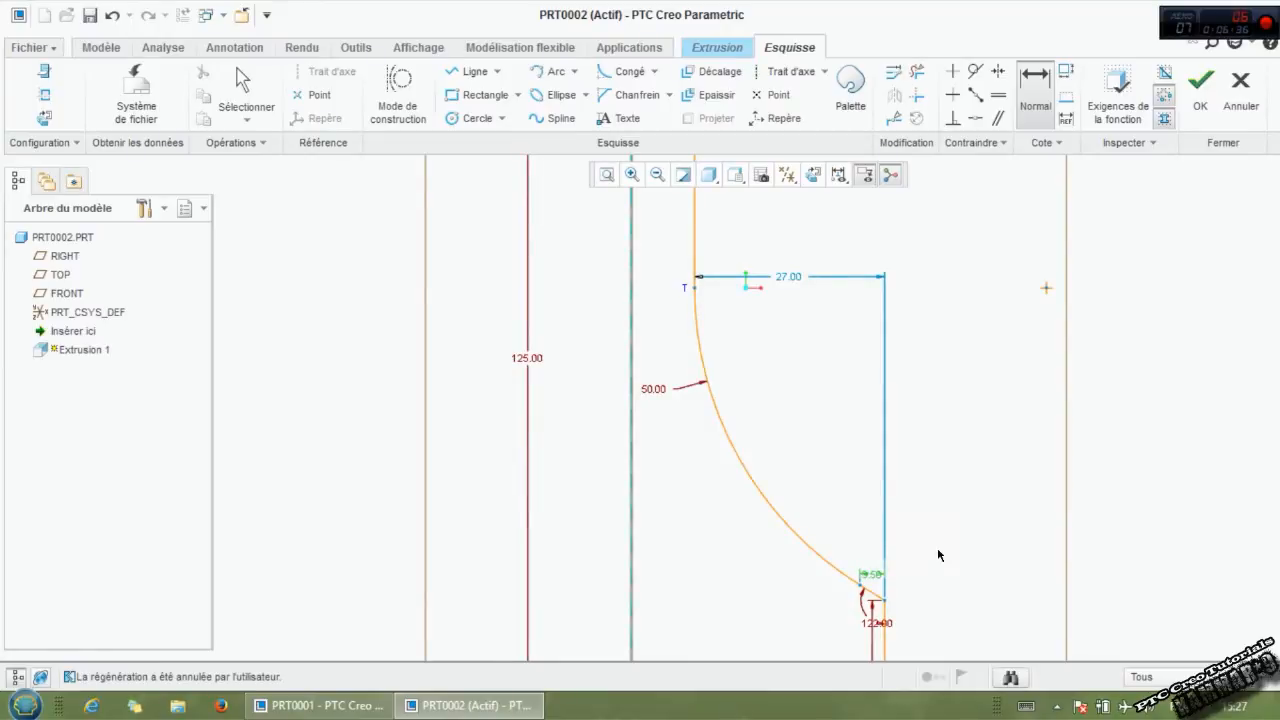
Step: Lower the vertical line's bottom end so it lies about 26.6 from the outer line and the slanted line spans about 15.8 horizontally
{"action": "scroll", "coordinate": [937, 565], "scroll_direction": "down", "scroll_amount": 1}
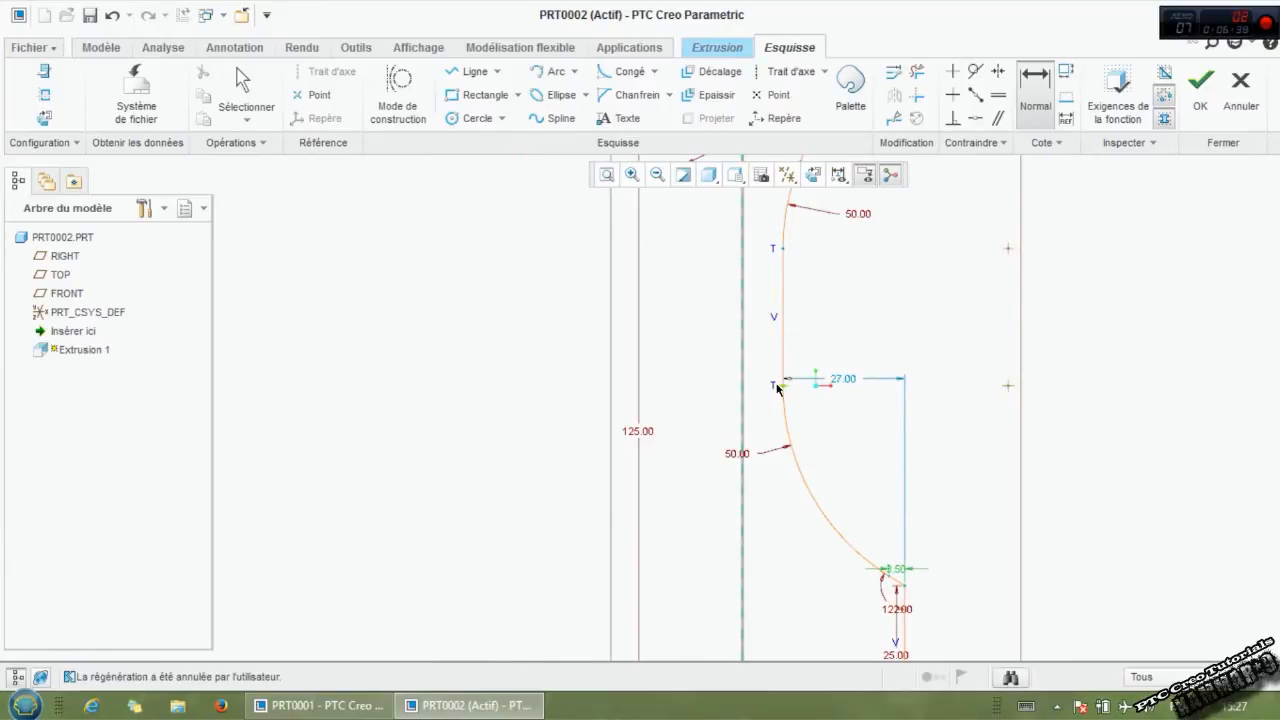
{"action": "middle_click", "coordinate": [814, 431]}
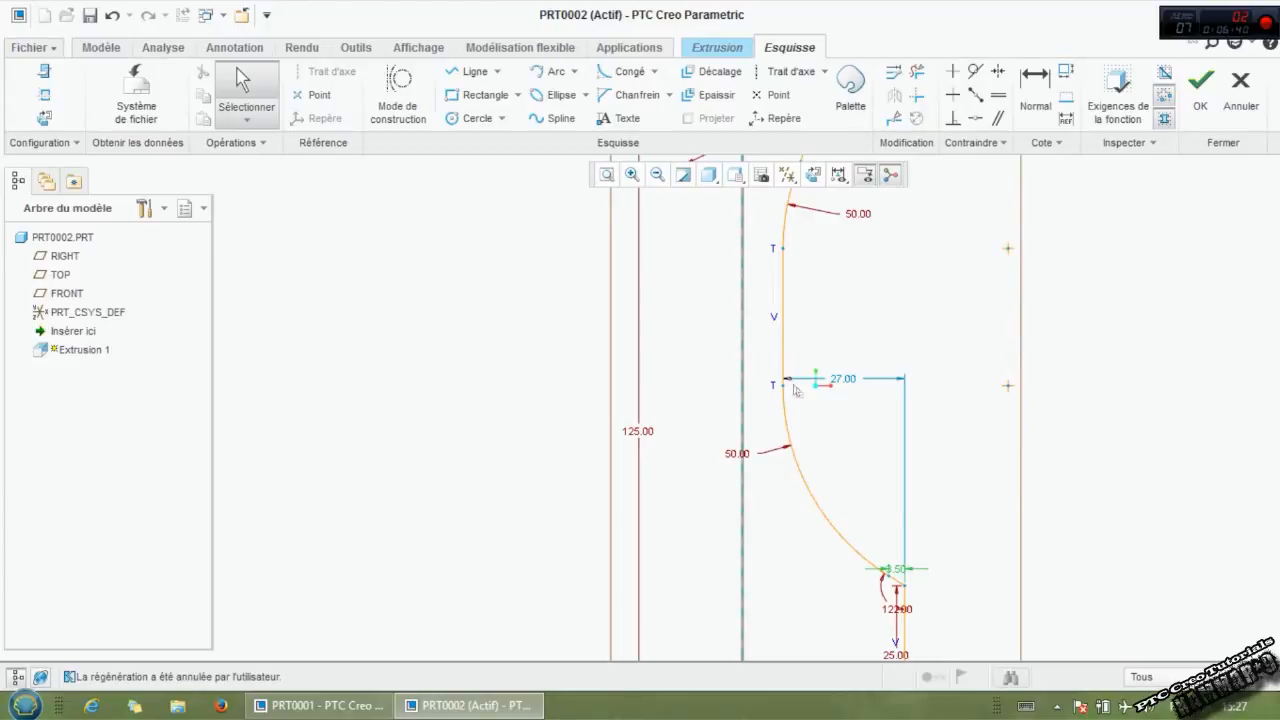
{"action": "mouse_move", "coordinate": [780, 388]}
{"action": "left_mouse_down"}
{"action": "mouse_move", "coordinate": [786, 414]}
{"action": "mouse_move", "coordinate": [823, 406]}
{"action": "mouse_move", "coordinate": [777, 406]}
{"action": "mouse_move", "coordinate": [797, 428]}
{"action": "left_mouse_up"}
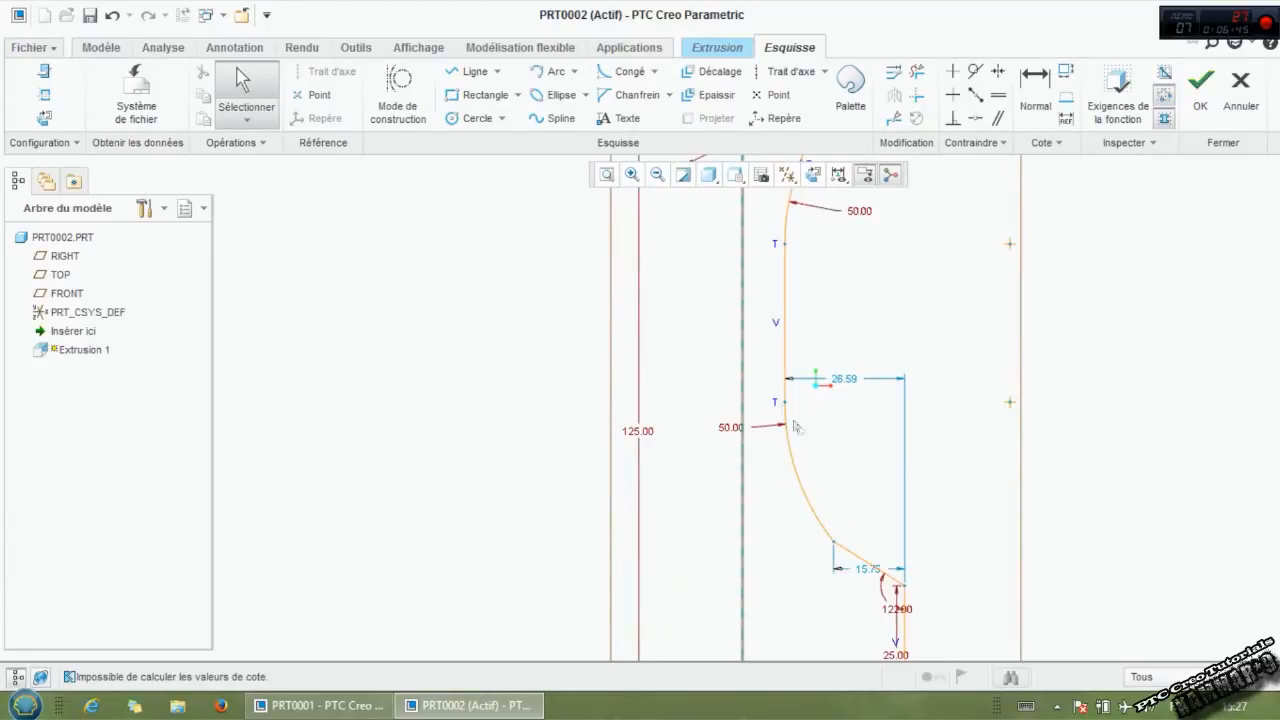
Step: Apply a tangent constraint between the lower connecting arc and the slanted line
{"action": "scroll", "coordinate": [858, 560], "scroll_direction": "down", "scroll_amount": 2}
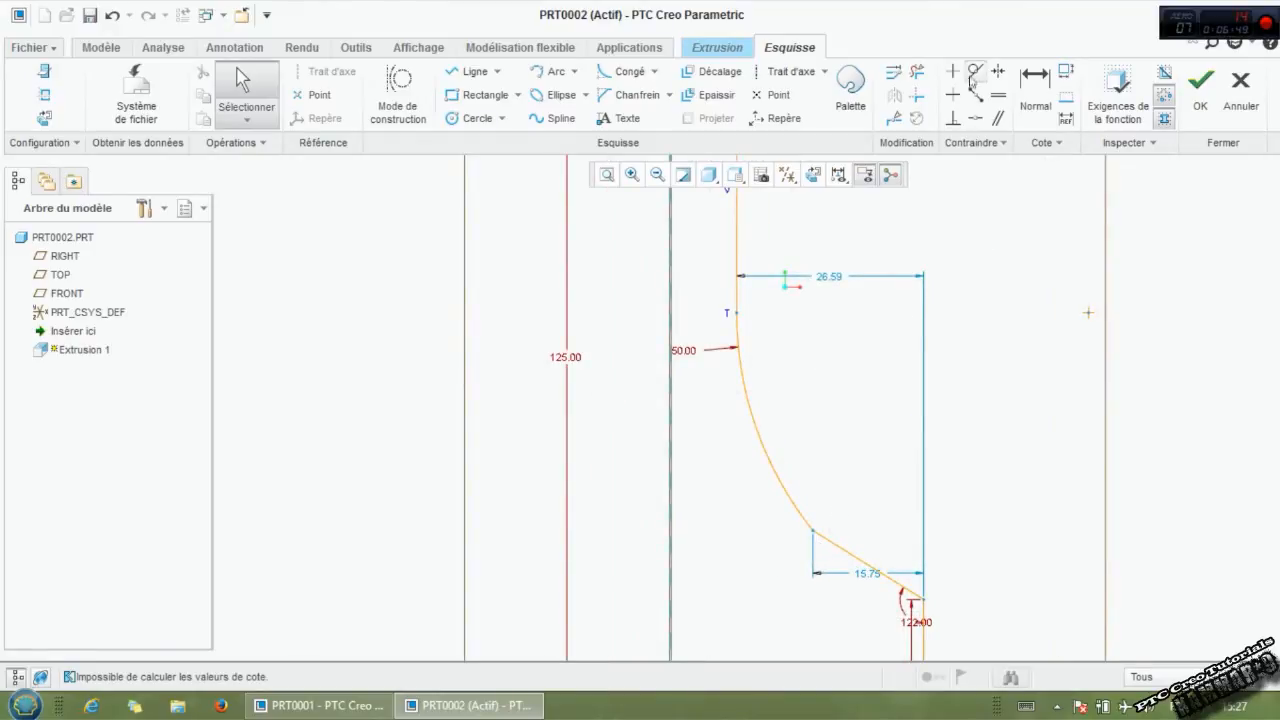
{"action": "left_click", "coordinate": [975, 71]}
{"action": "left_click", "coordinate": [808, 527]}
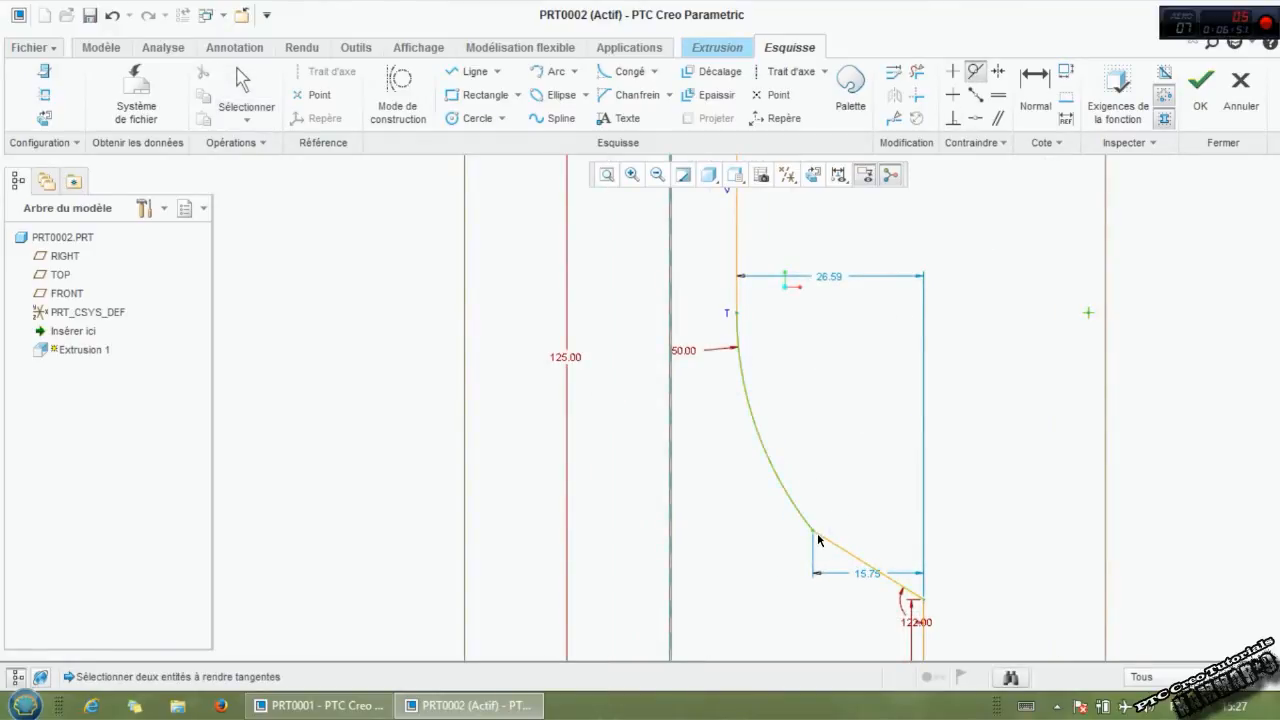
{"action": "left_click", "coordinate": [823, 537]}
{"action": "scroll", "coordinate": [870, 485], "scroll_direction": "up", "scroll_amount": 3}
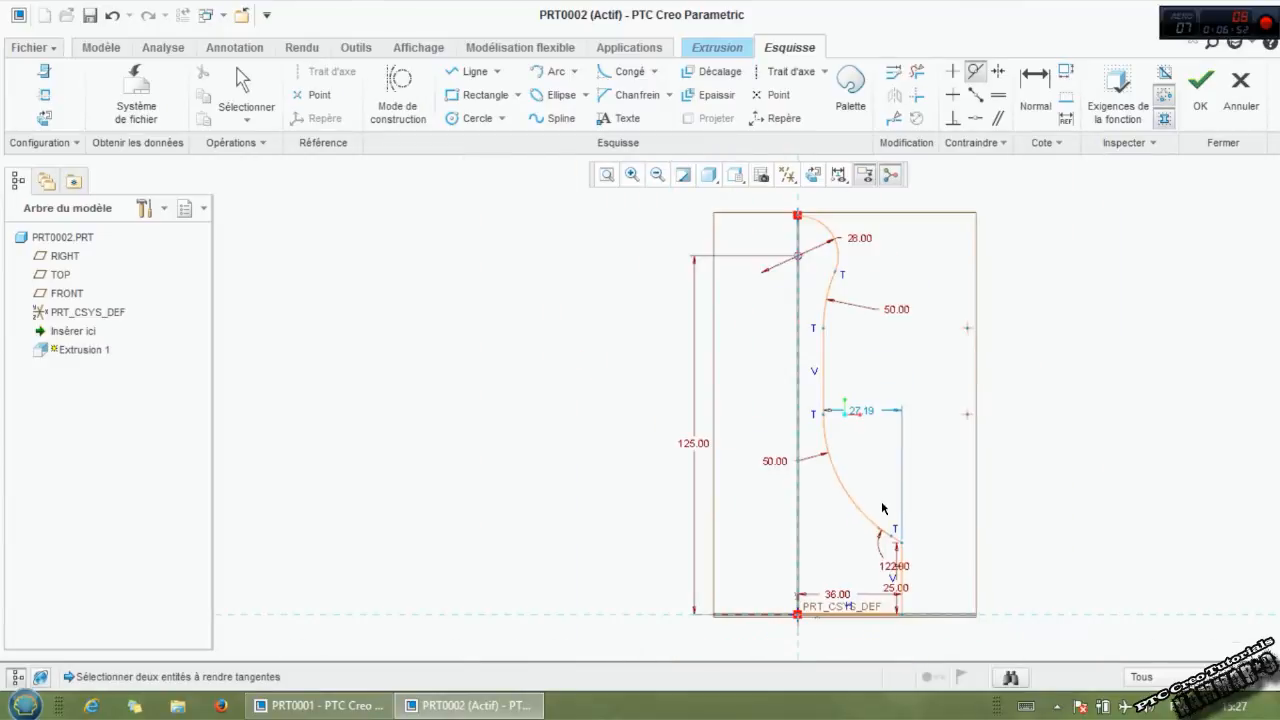
Step: Adjust the profile's vertical line freehand so it lies about 26.9 from the outer vertical line
{"action": "middle_click", "coordinate": [890, 420]}
{"action": "mouse_move", "coordinate": [829, 464]}
{"action": "left_mouse_down"}
{"action": "mouse_move", "coordinate": [868, 453]}
{"action": "mouse_move", "coordinate": [829, 457]}
{"action": "left_mouse_up"}
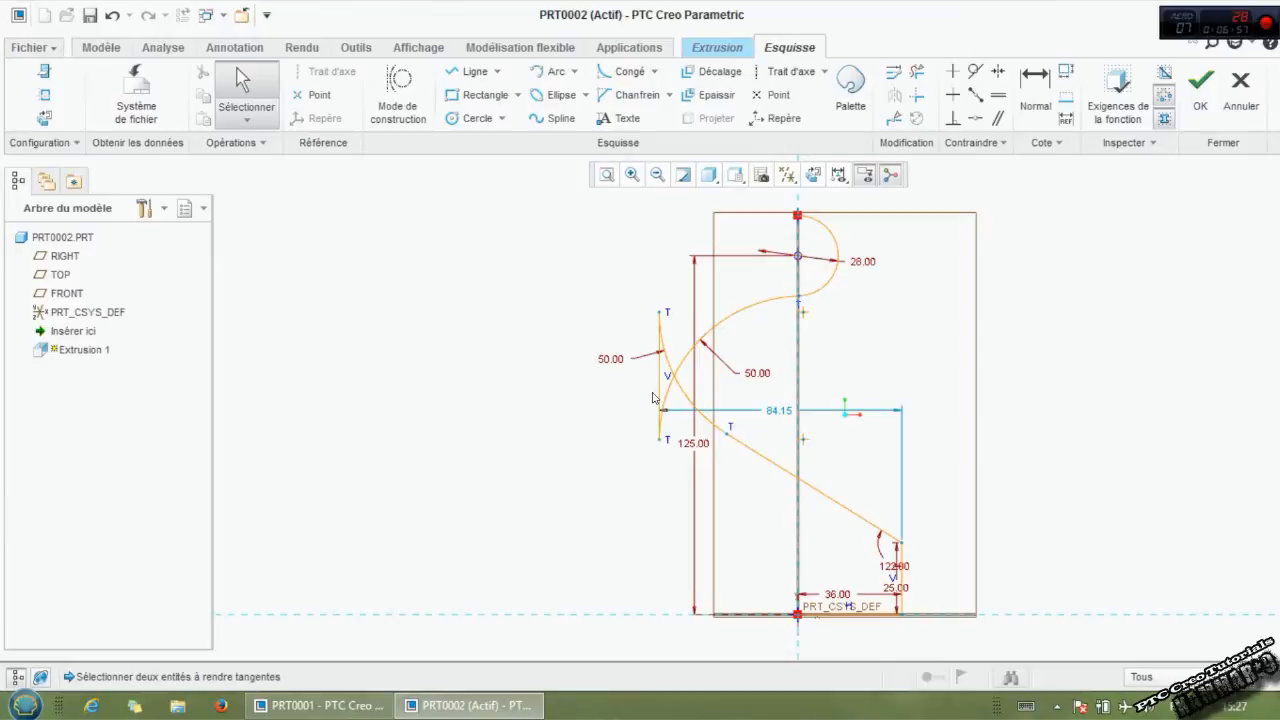
{"action": "left_click_drag", "start_coordinate": [660, 397], "coordinate": [833, 409]}
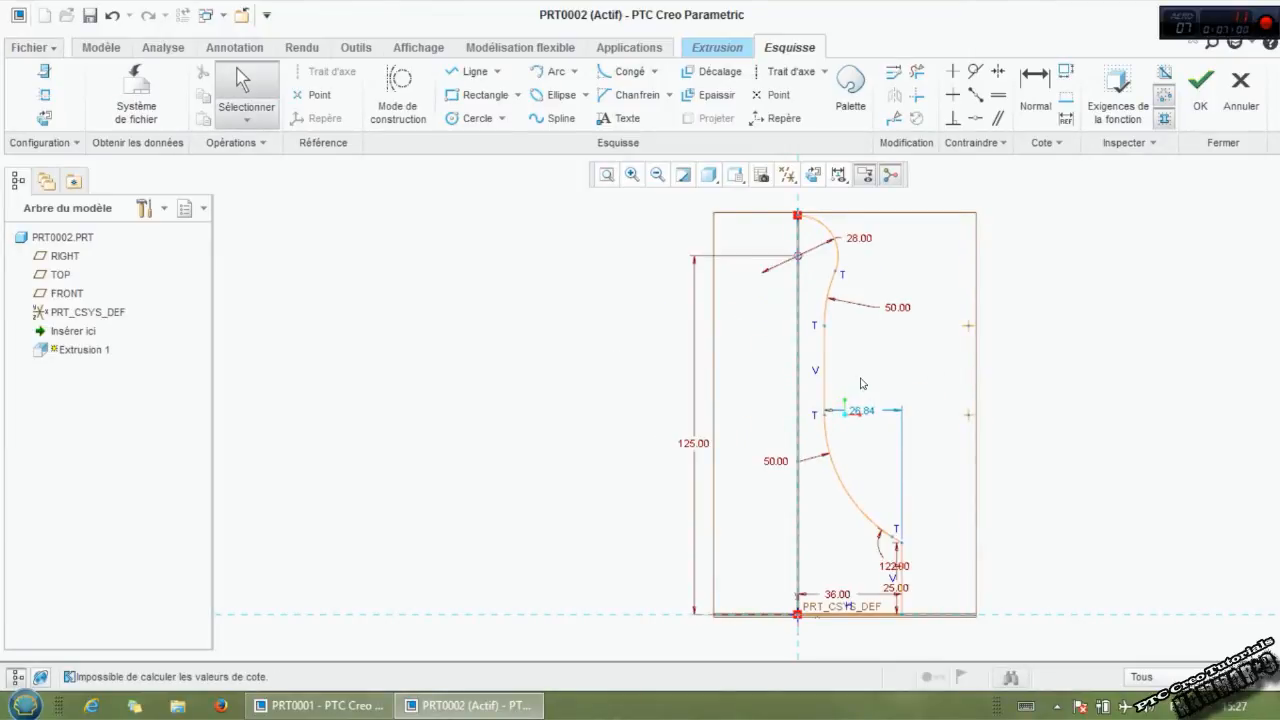
{"action": "scroll", "coordinate": [862, 383], "scroll_direction": "down", "scroll_amount": 1}
{"action": "left_click_drag", "start_coordinate": [817, 269], "coordinate": [818, 273]}
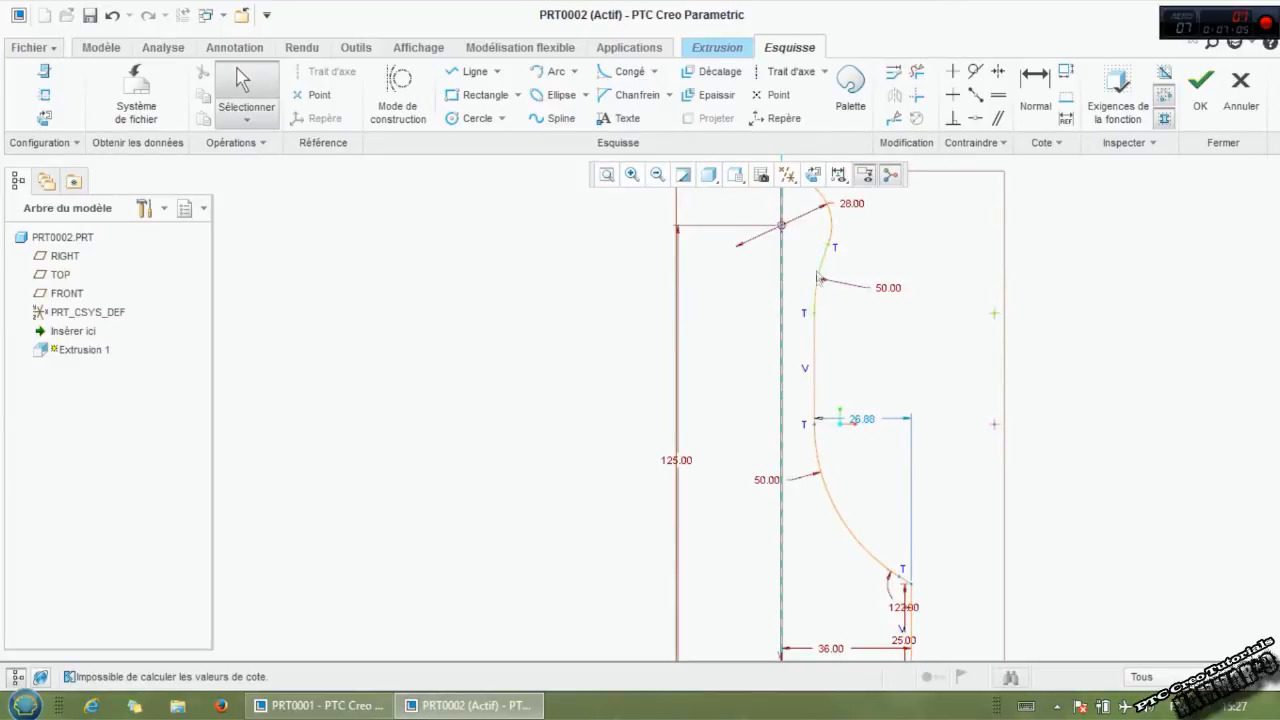
Step: Dimension the short slanted line's horizontal distance between its endpoints as 3.5
{"action": "scroll", "coordinate": [905, 580], "scroll_direction": "down", "scroll_amount": 5}
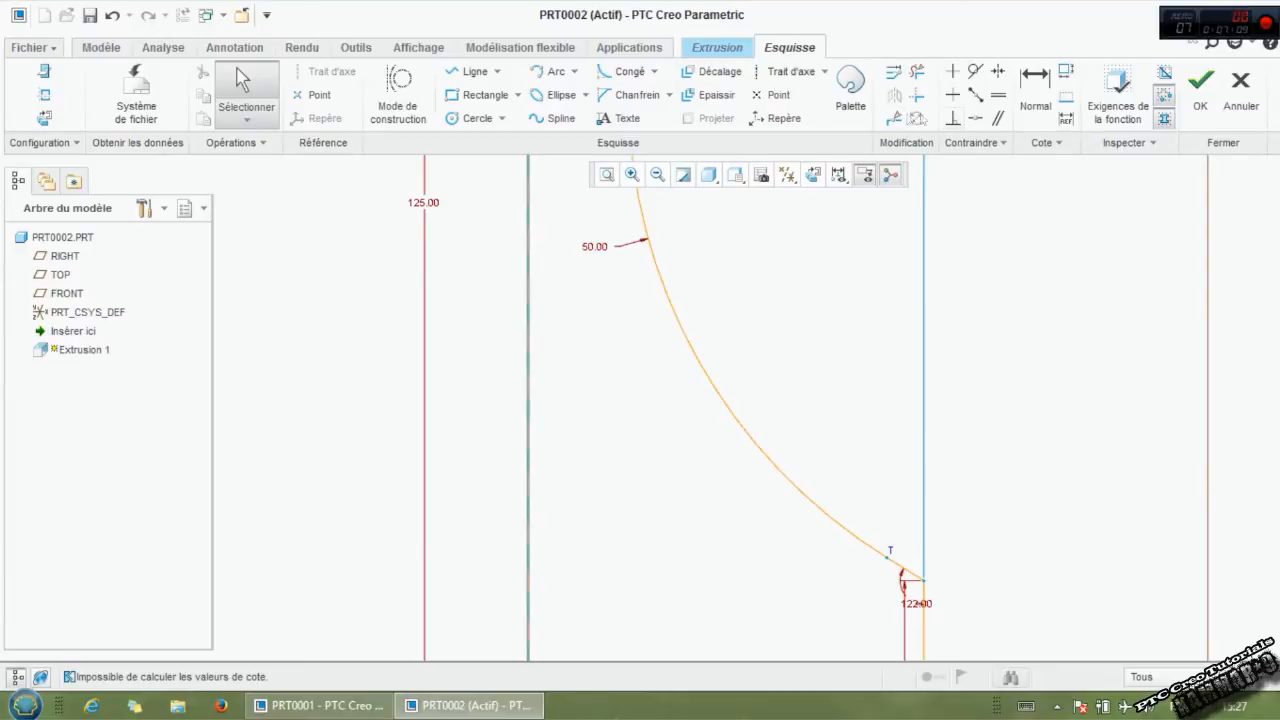
{"action": "left_click", "coordinate": [1038, 100]}
{"action": "left_click", "coordinate": [1038, 100]}
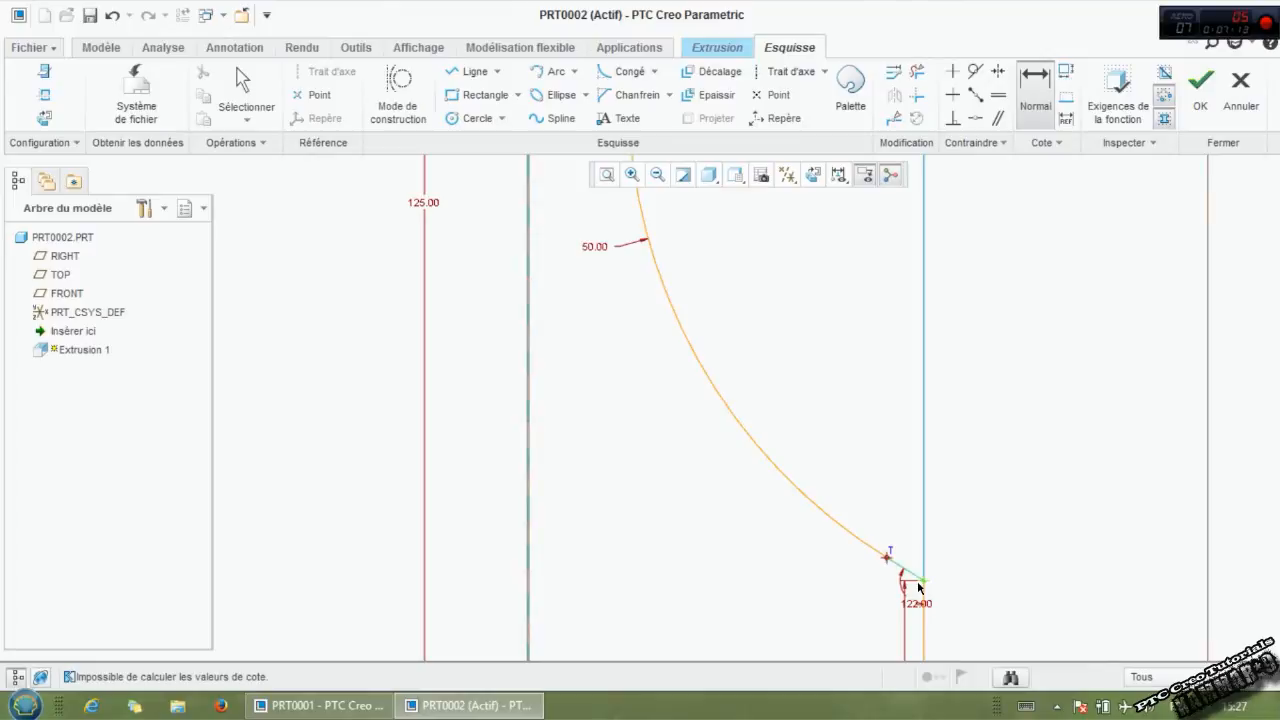
{"action": "middle_click", "coordinate": [893, 491]}
{"action": "type", "text": "3.5"}
{"action": "scroll", "coordinate": [876, 517], "scroll_direction": "down", "scroll_amount": 5}
{"action": "key", "text": "Return"}
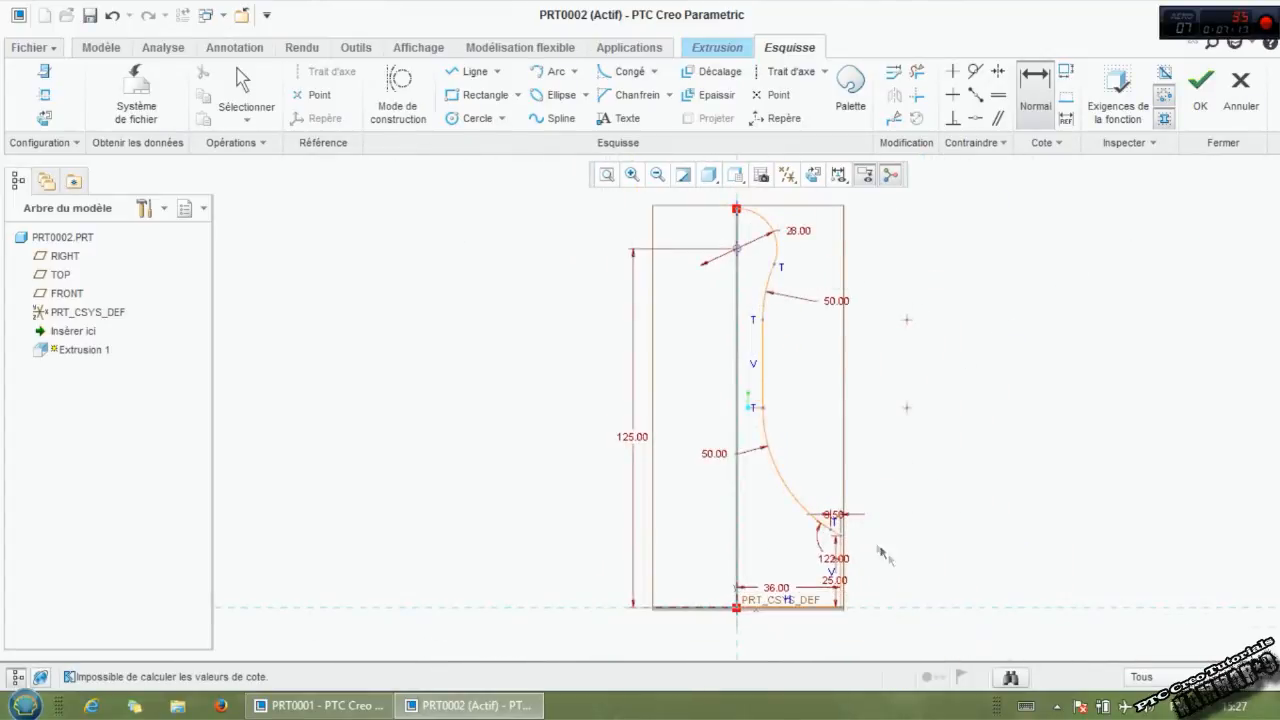
Step: Draw a circle centred on the sketch origin and set its diameter to 50
{"action": "scroll", "coordinate": [800, 486], "scroll_direction": "up", "scroll_amount": 1}
{"action": "left_click", "coordinate": [760, 520]}
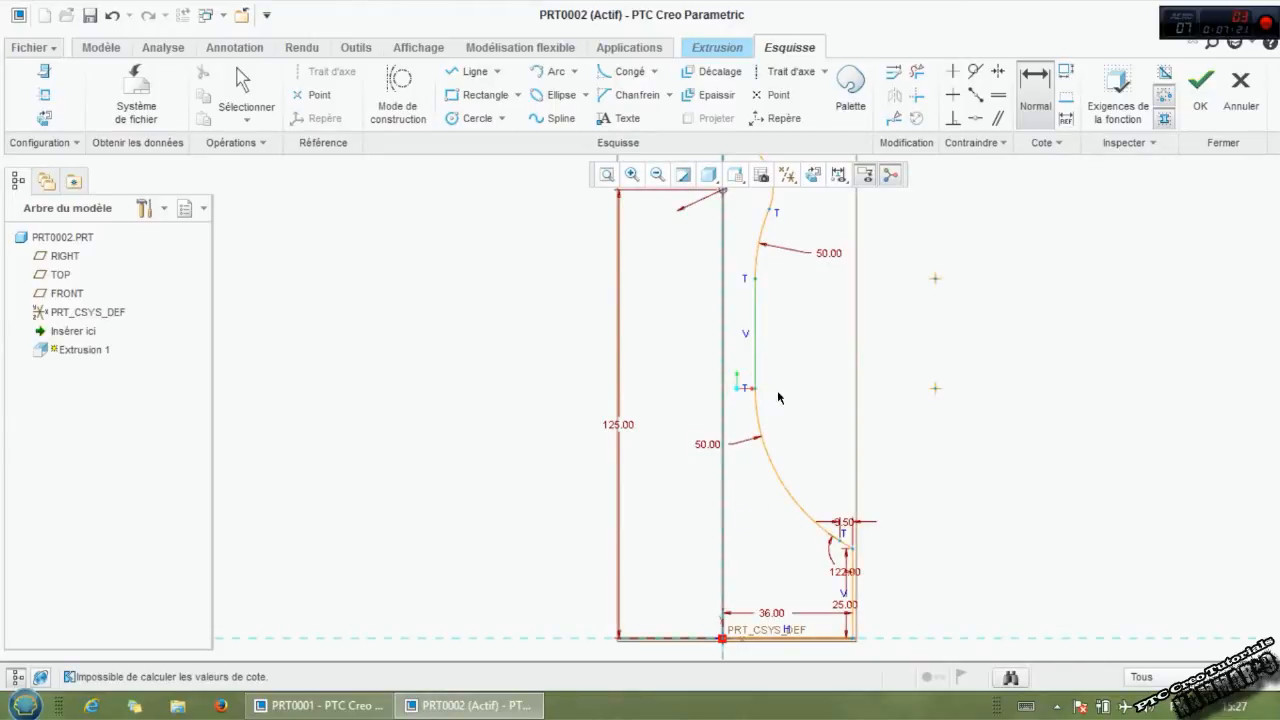
{"action": "scroll", "coordinate": [780, 420], "scroll_direction": "down", "scroll_amount": 2}
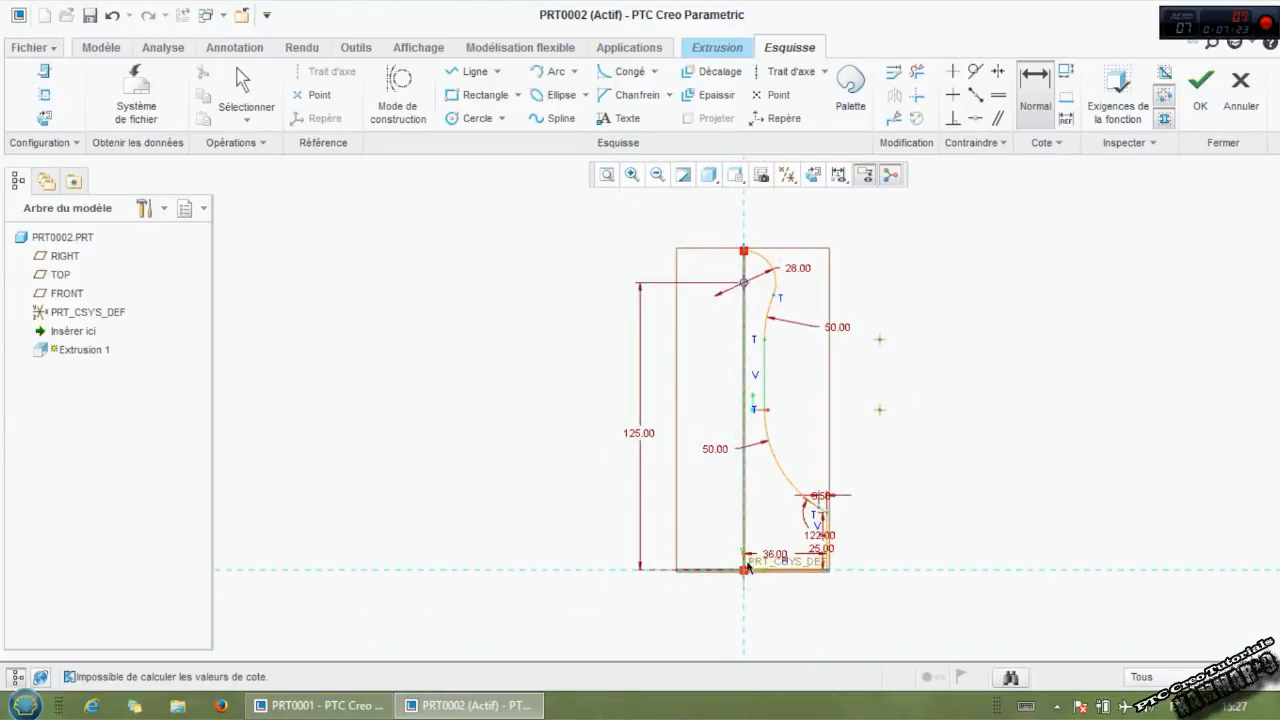
{"action": "scroll", "coordinate": [756, 565], "scroll_direction": "up", "scroll_amount": 4}
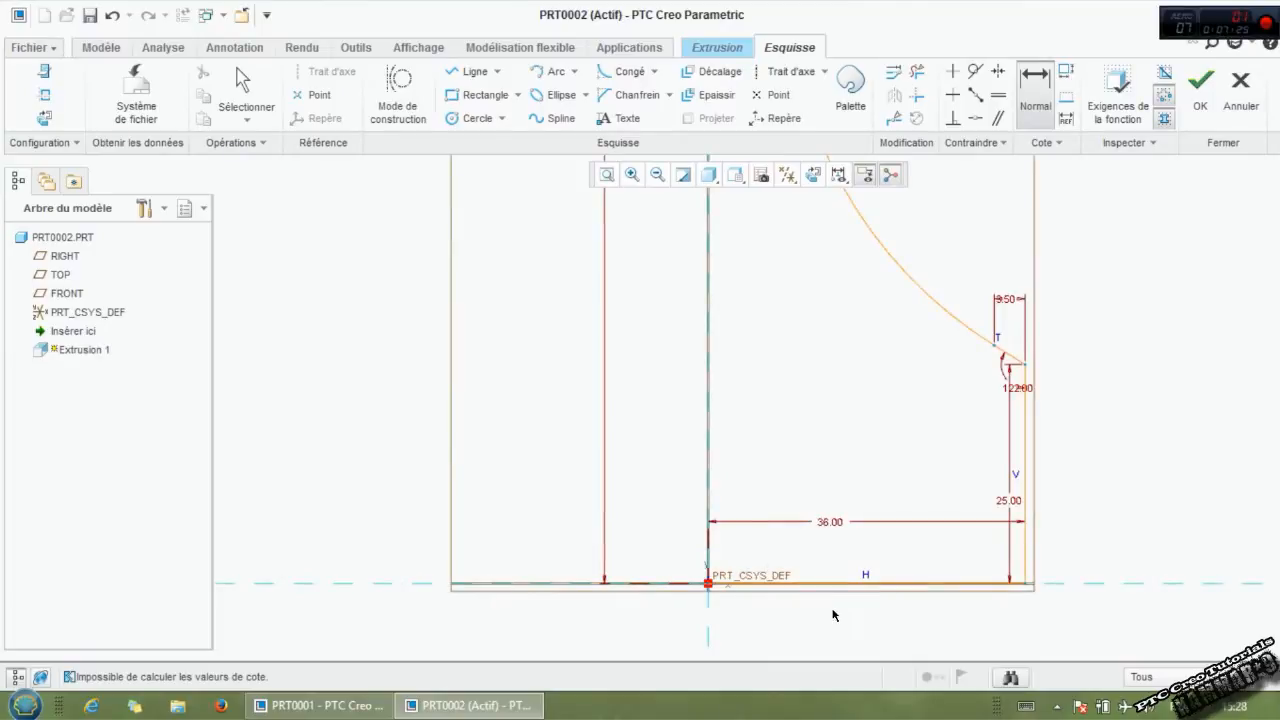
{"action": "scroll", "coordinate": [823, 617], "scroll_direction": "down", "scroll_amount": 1}
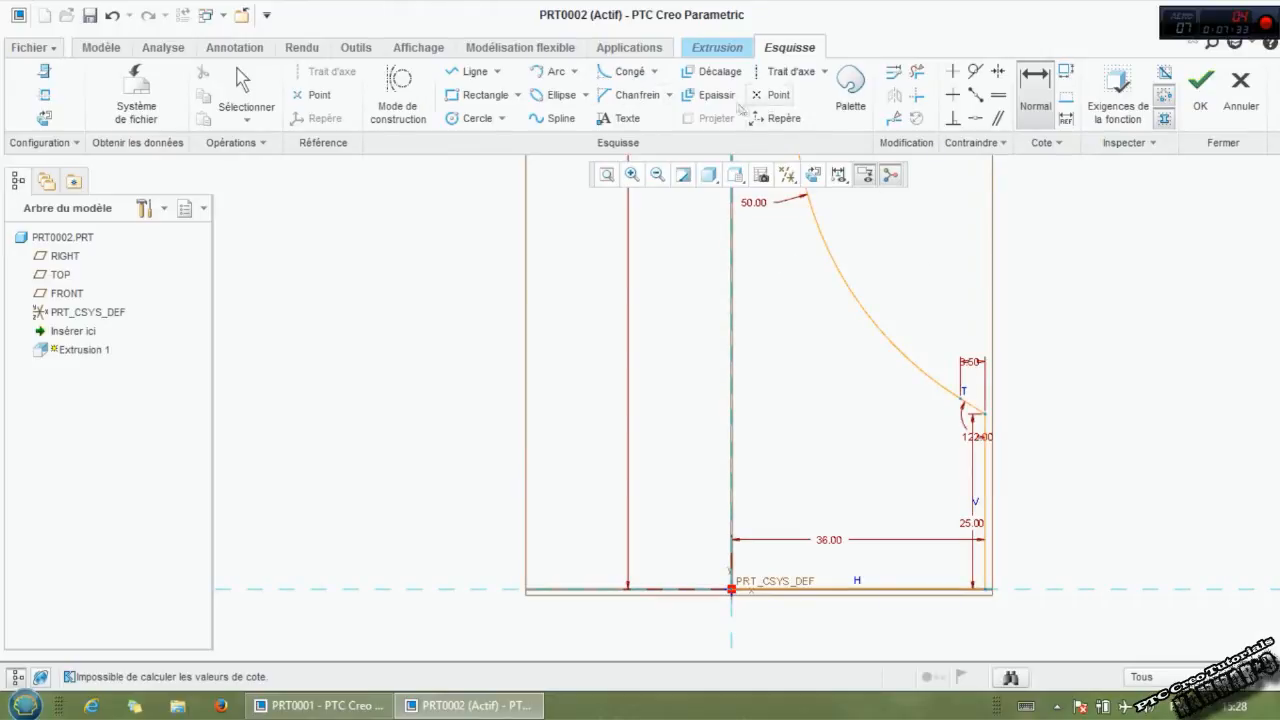
{"action": "left_click", "coordinate": [455, 118]}
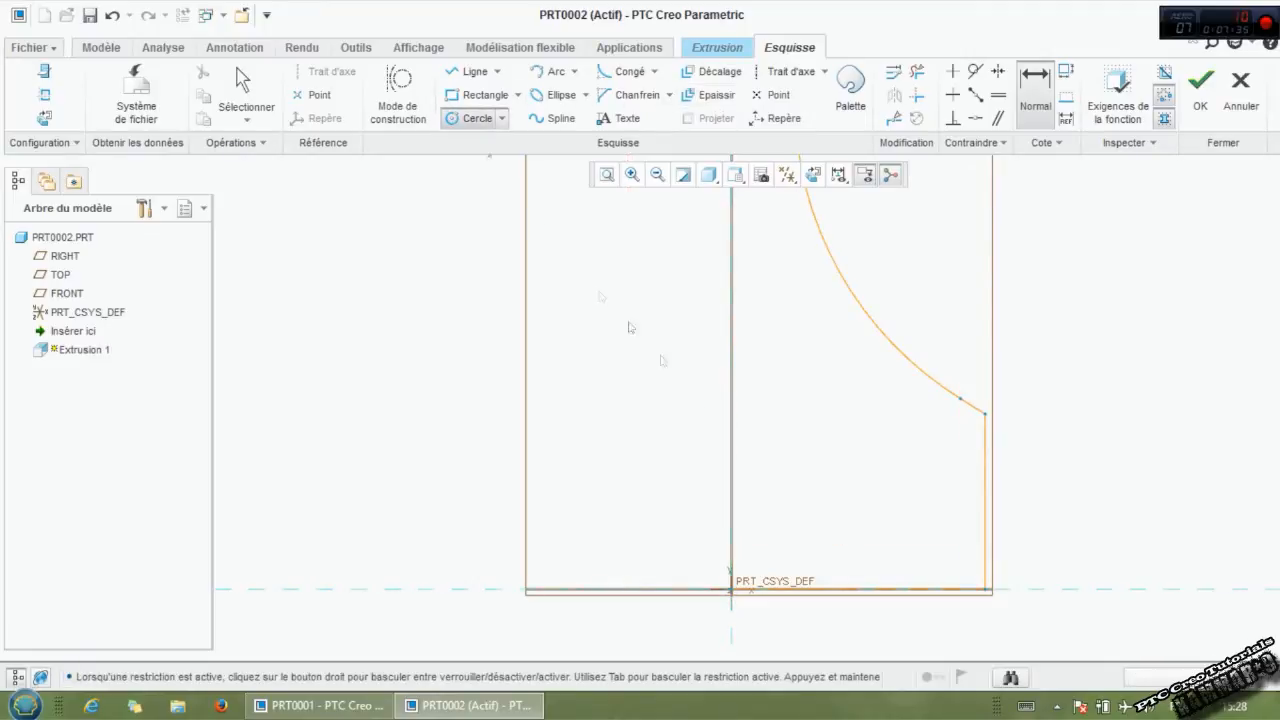
{"action": "left_click", "coordinate": [731, 591]}
{"action": "left_click", "coordinate": [818, 431]}
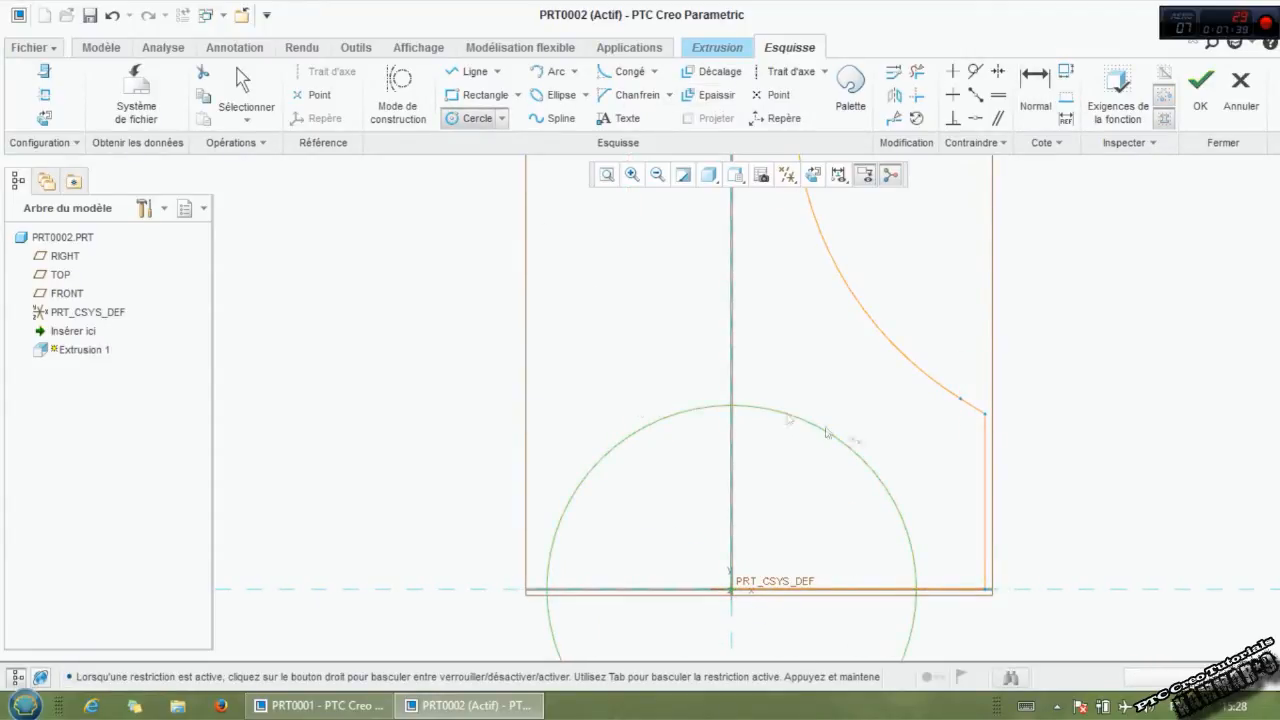
{"action": "middle_click", "coordinate": [618, 406]}
{"action": "double_click", "coordinate": [511, 413]}
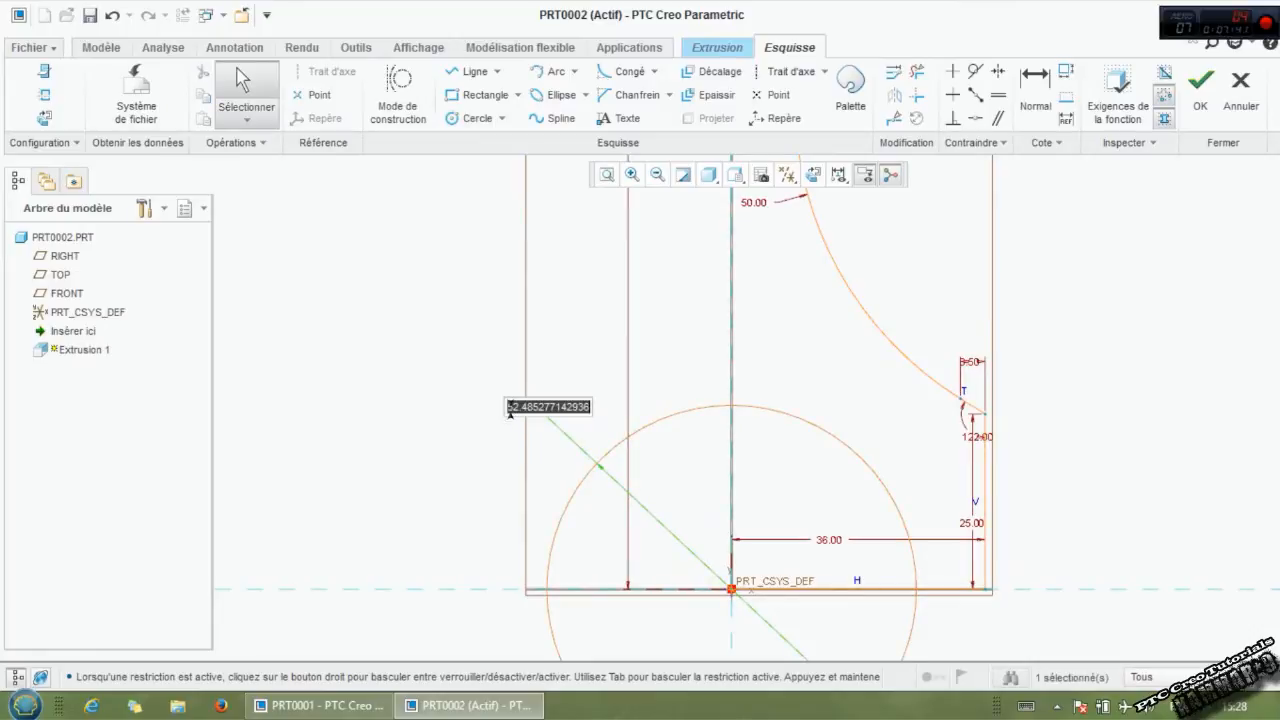
{"action": "type", "text": "50"}
{"action": "key", "text": "Return"}
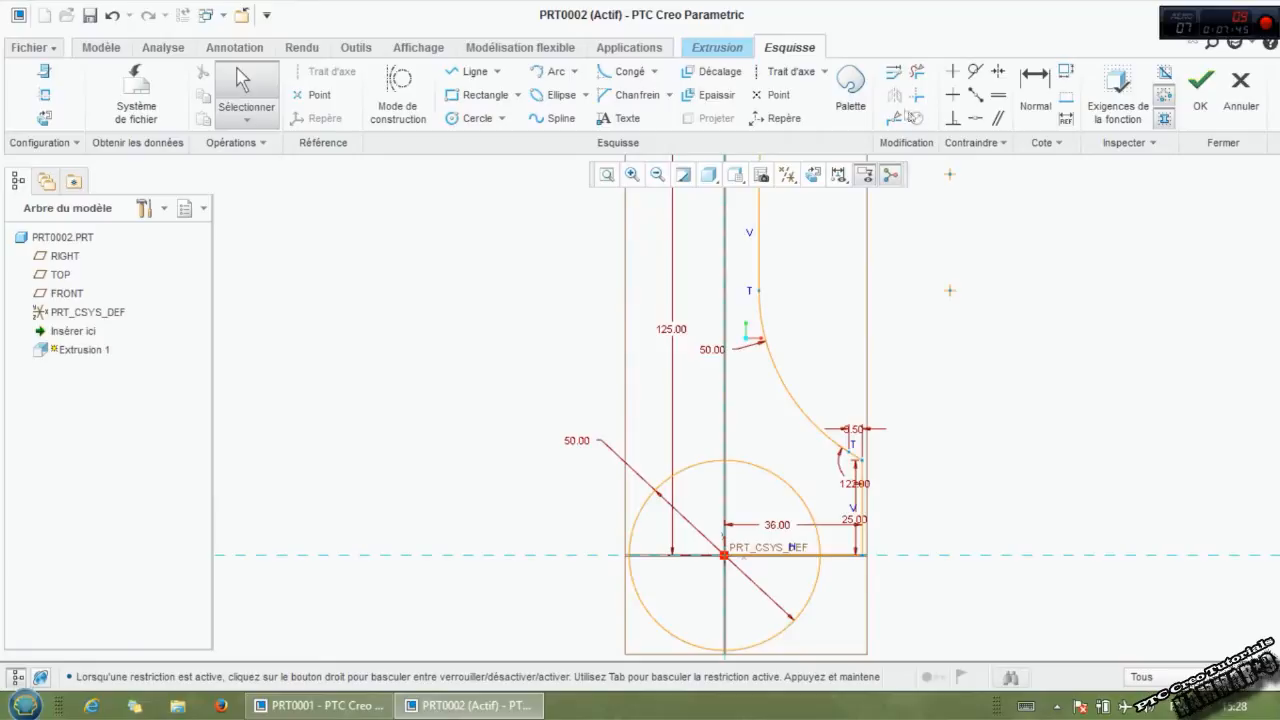
Step: Trim the 50 mm circle to its quarter arc inside the half-profile and remove the base line segment within it
{"action": "left_click", "coordinate": [916, 71]}
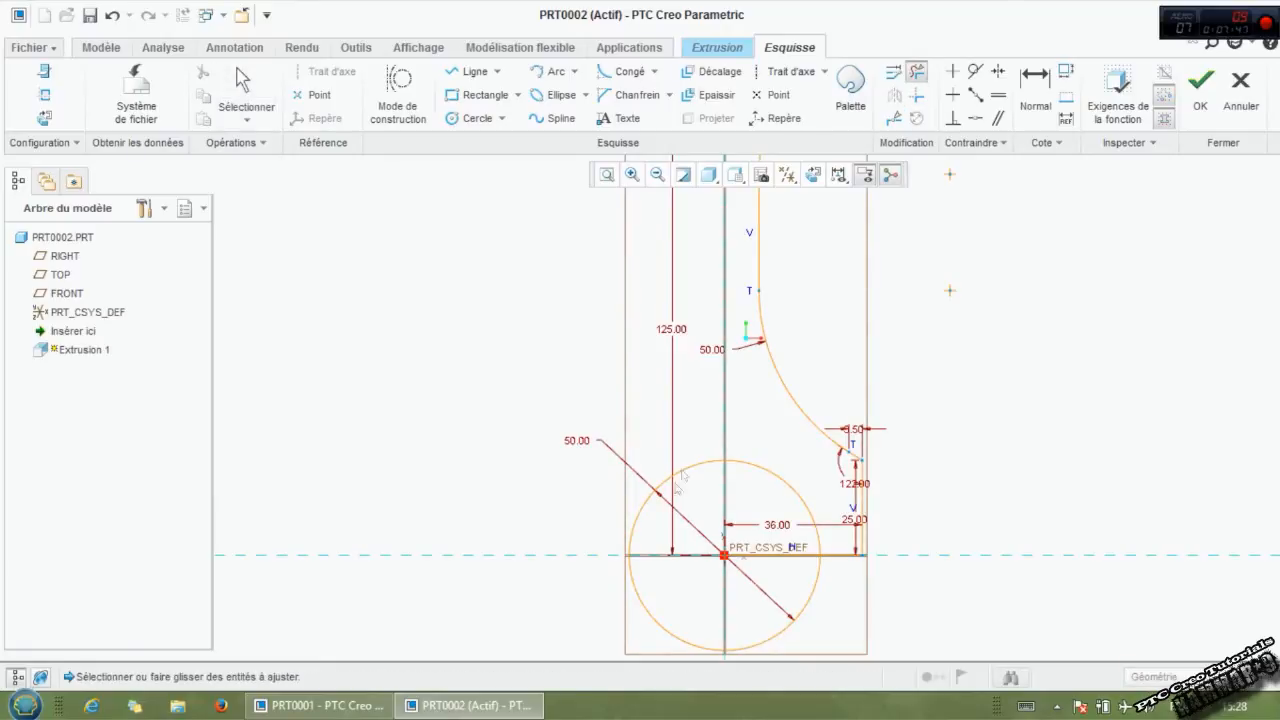
{"action": "left_click", "coordinate": [633, 521]}
{"action": "left_click", "coordinate": [654, 622]}
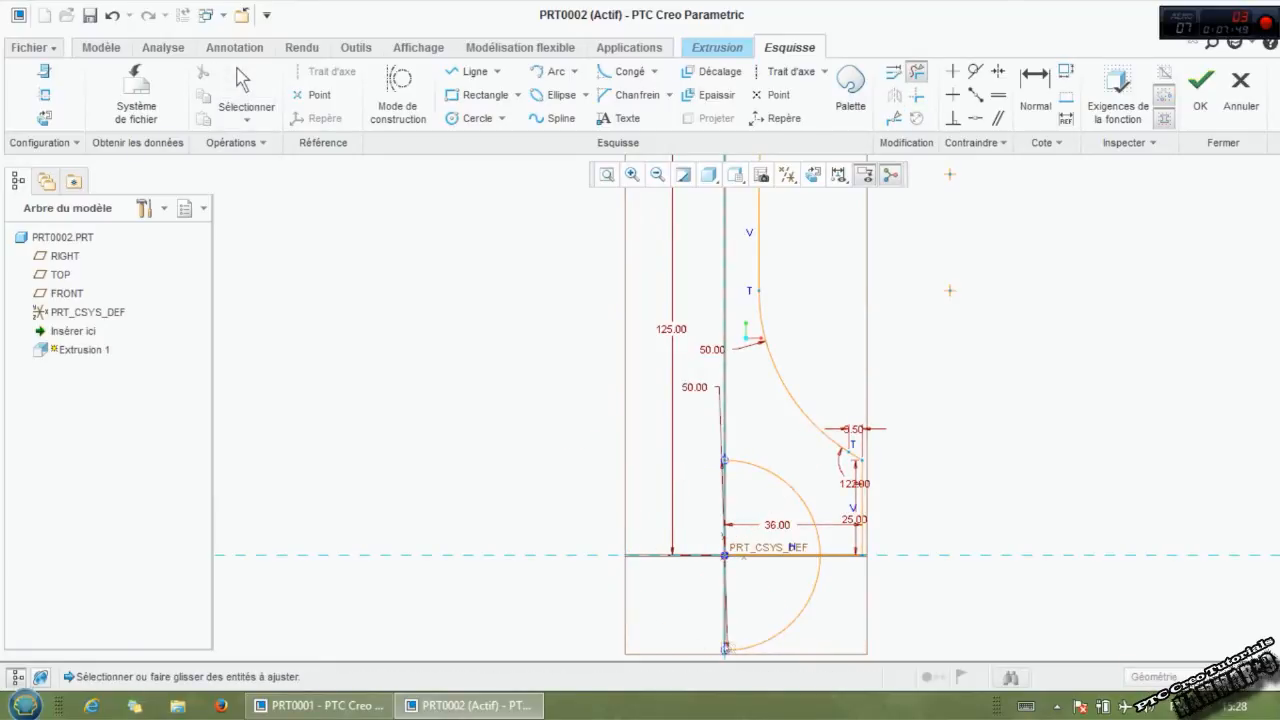
{"action": "left_click", "coordinate": [767, 646]}
{"action": "scroll", "coordinate": [777, 560], "scroll_direction": "up", "scroll_amount": 2}
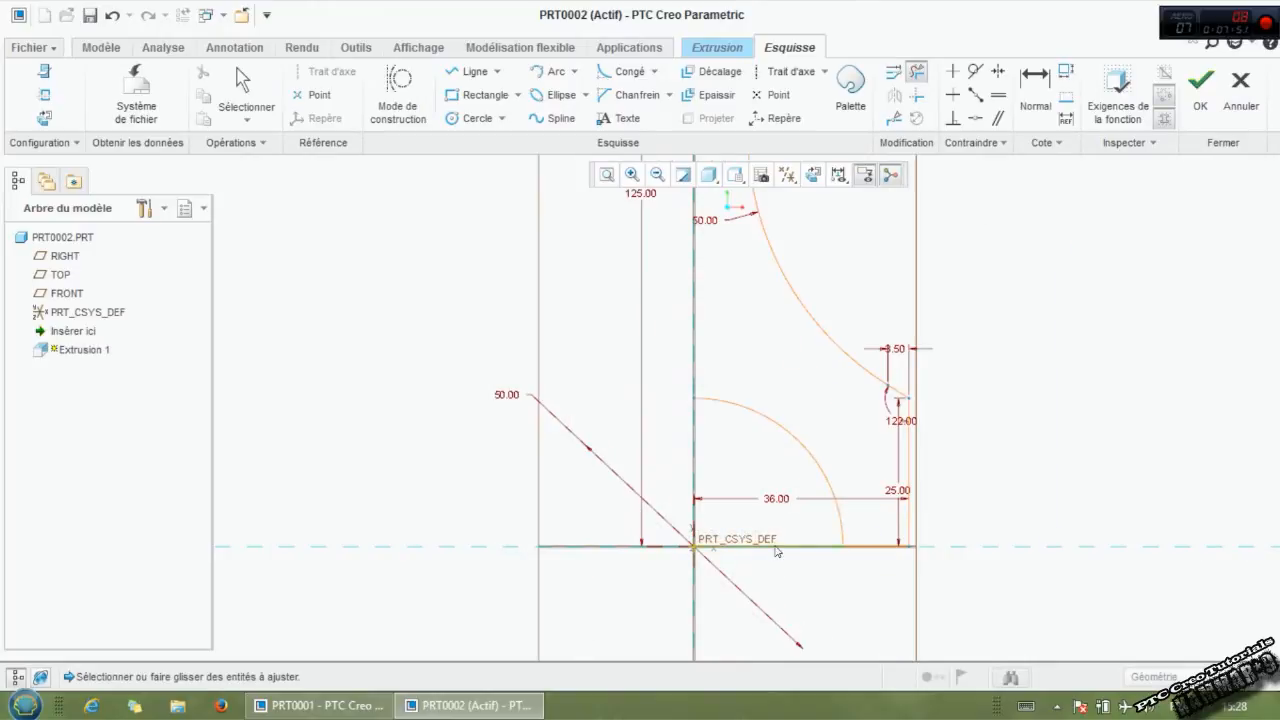
{"action": "left_click", "coordinate": [777, 547]}
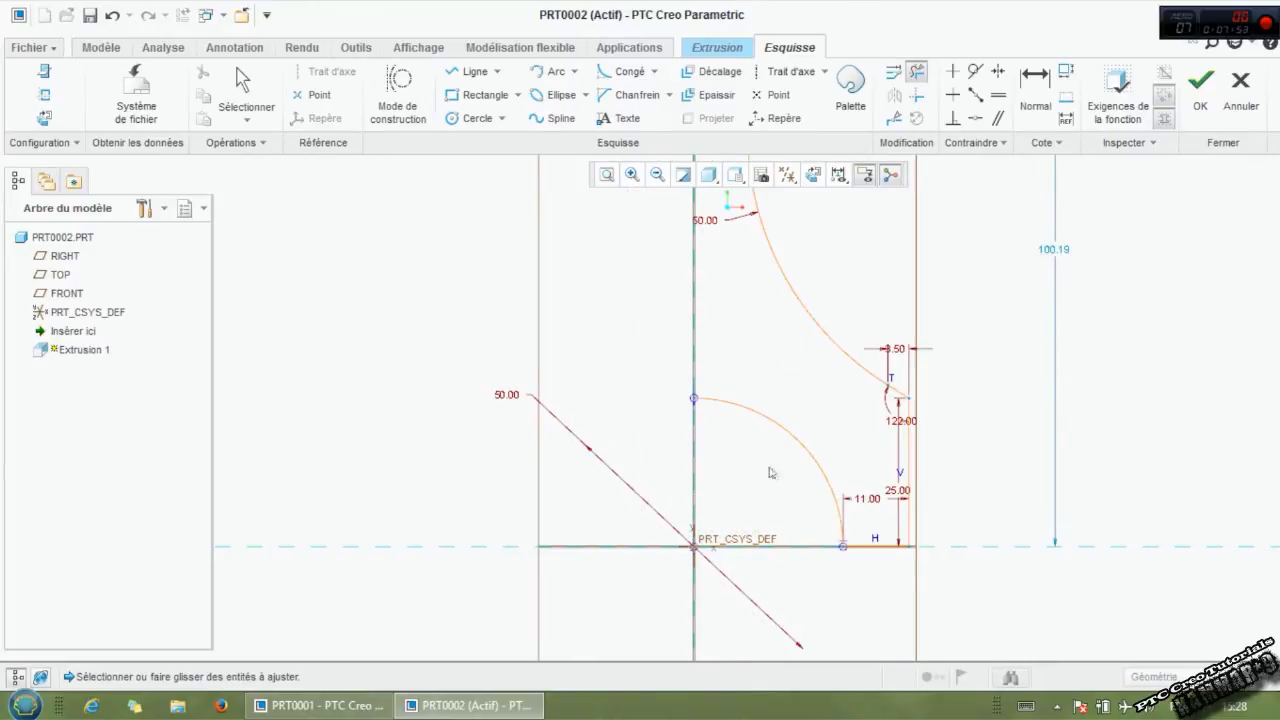
{"action": "scroll", "coordinate": [832, 571], "scroll_direction": "down", "scroll_amount": 3}
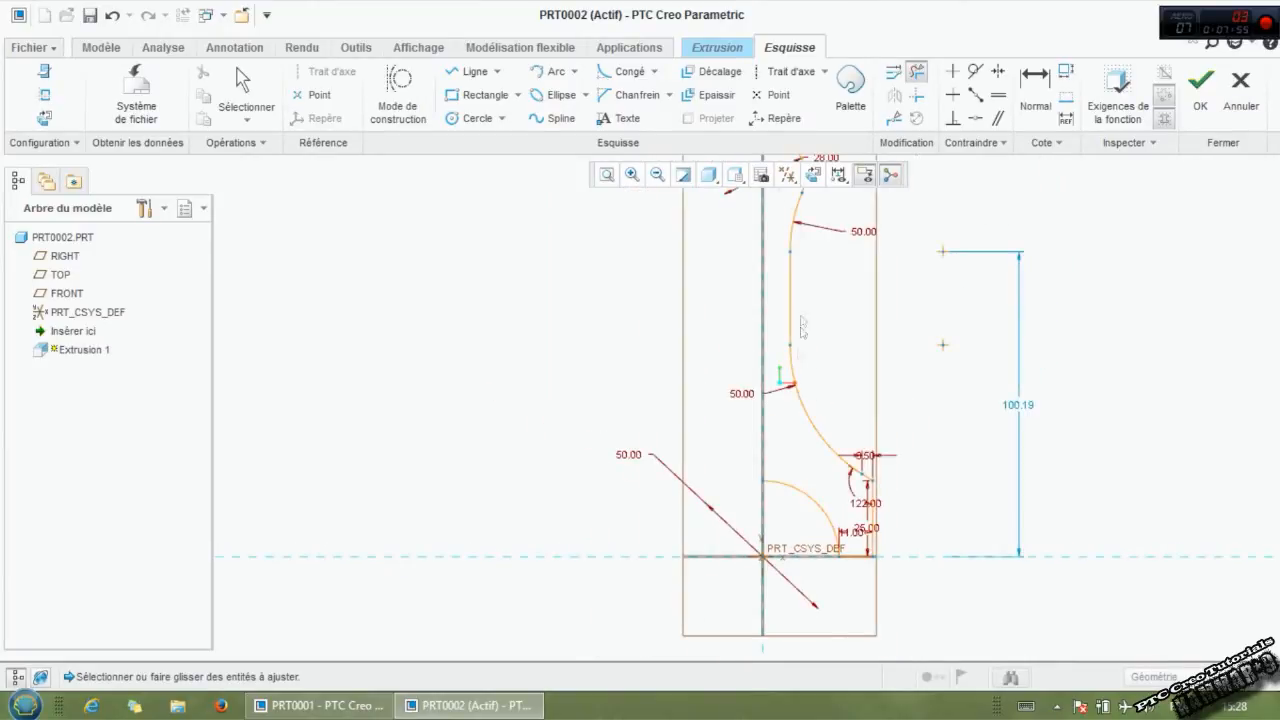
{"action": "scroll", "coordinate": [803, 311], "scroll_direction": "up", "scroll_amount": 1}
{"action": "middle_click", "coordinate": [800, 328]}
{"action": "scroll", "coordinate": [895, 552], "scroll_direction": "down", "scroll_amount": 4}
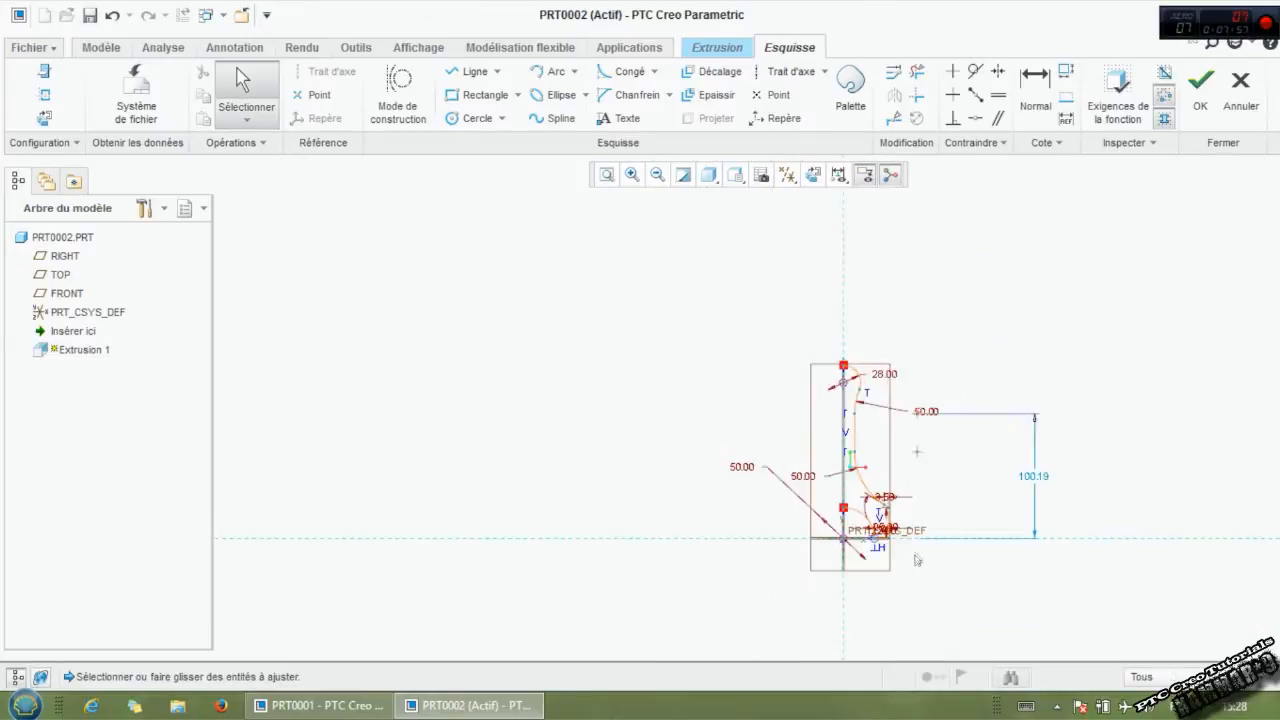
{"action": "scroll", "coordinate": [832, 472], "scroll_direction": "up", "scroll_amount": 1}
{"action": "scroll", "coordinate": [832, 472], "scroll_direction": "down", "scroll_amount": 1}
{"action": "key", "text": "ctrl+a"}
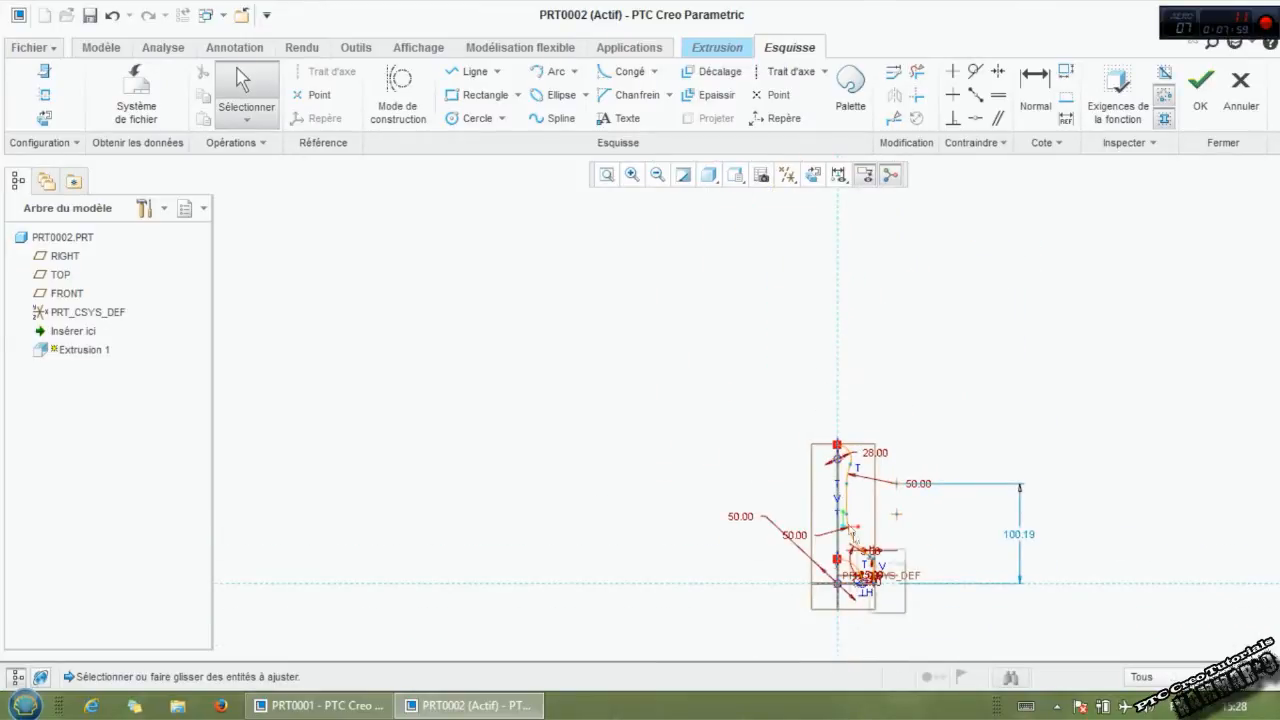
{"action": "scroll", "coordinate": [848, 547], "scroll_direction": "up", "scroll_amount": 2}
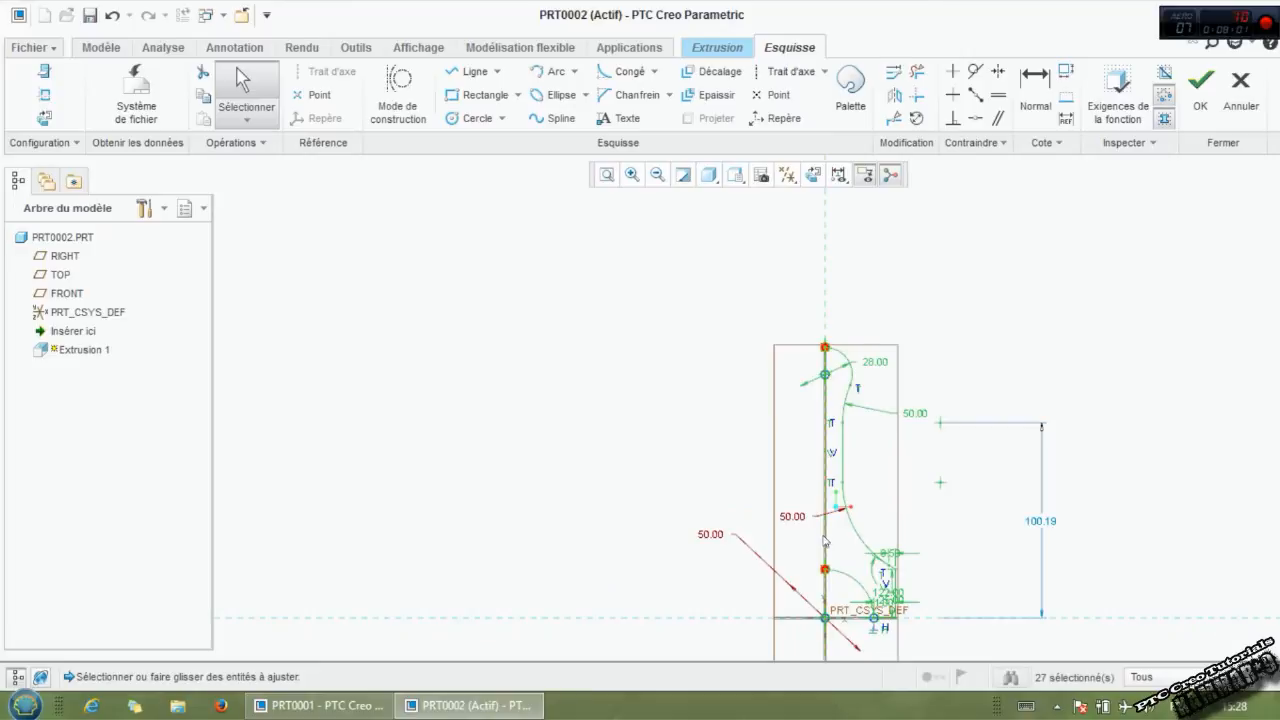
{"action": "left_click", "coordinate": [823, 545], "text": "ctrl"}
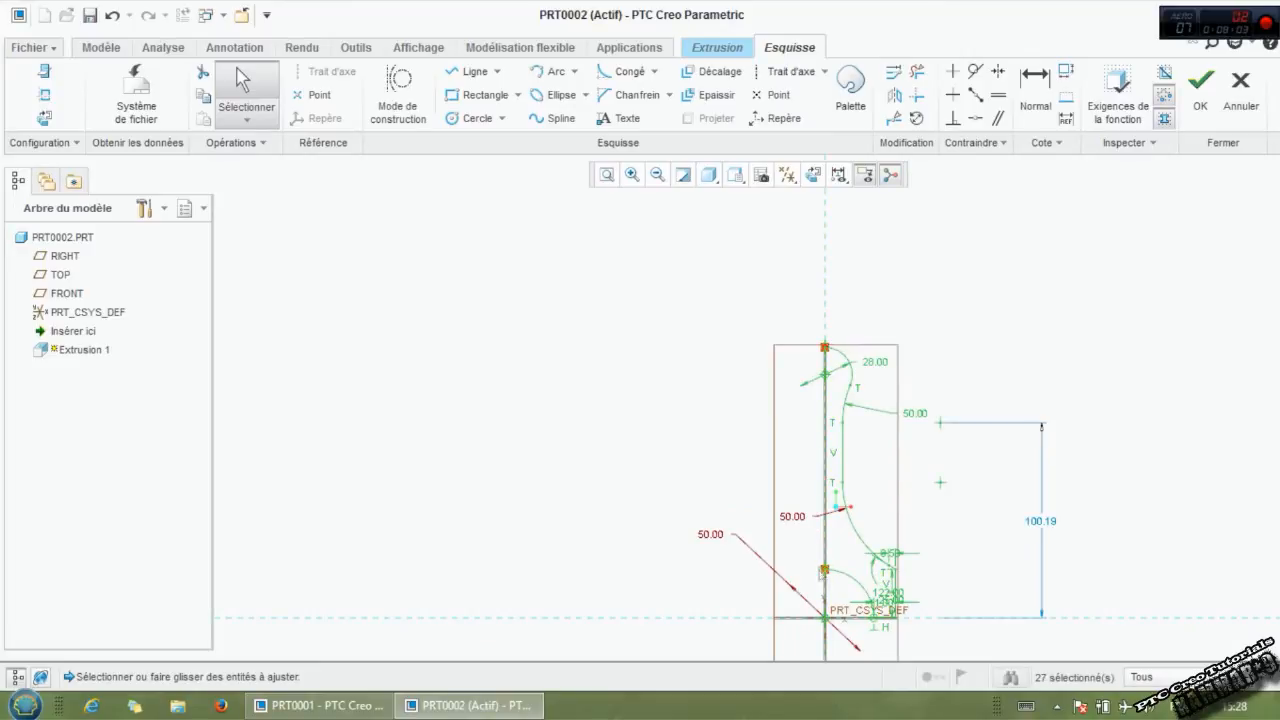
{"action": "left_click", "coordinate": [893, 94]}
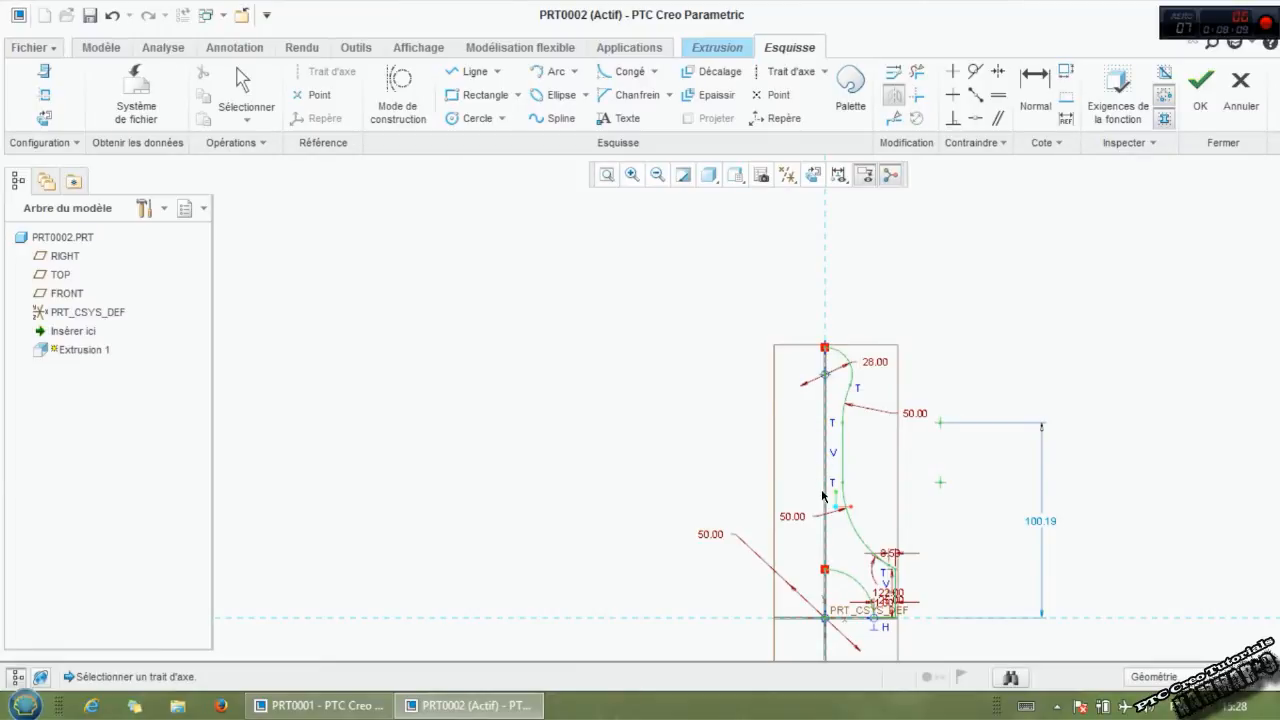
{"action": "left_click", "coordinate": [242, 80]}
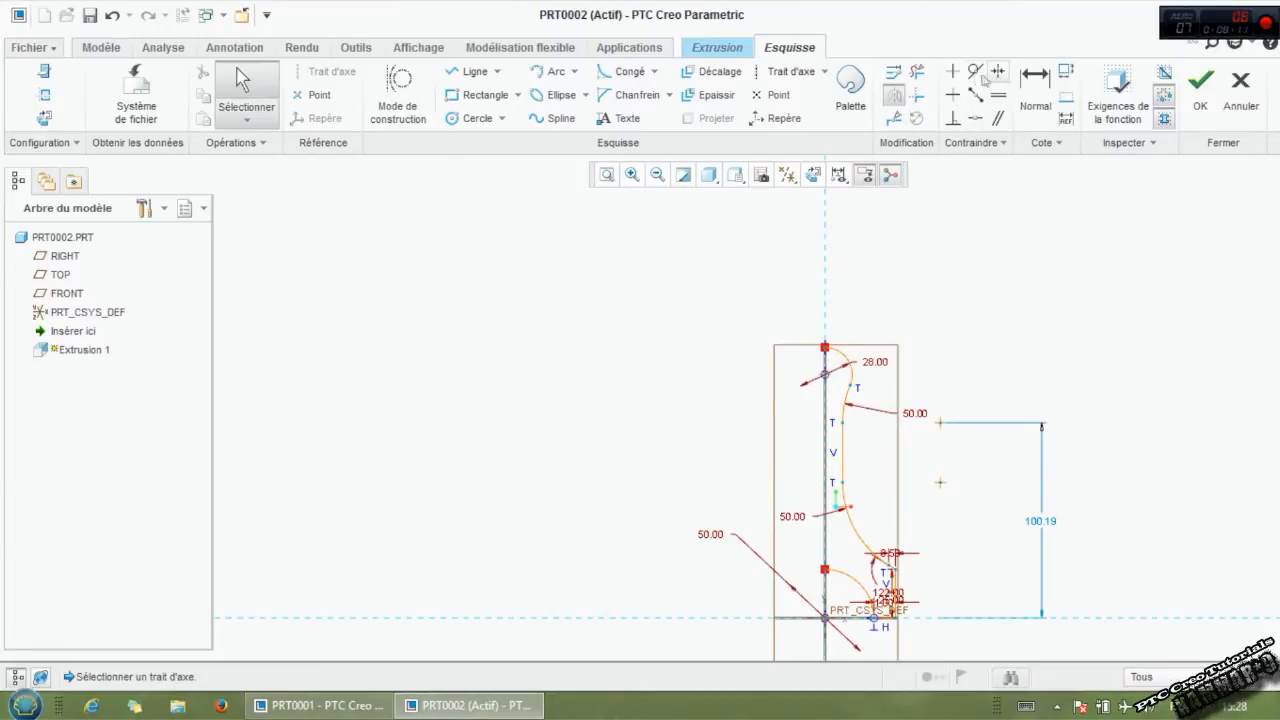
Step: Add a vertical centreline through the sketch origin along the half-profile's open side
{"action": "left_click", "coordinate": [783, 78]}
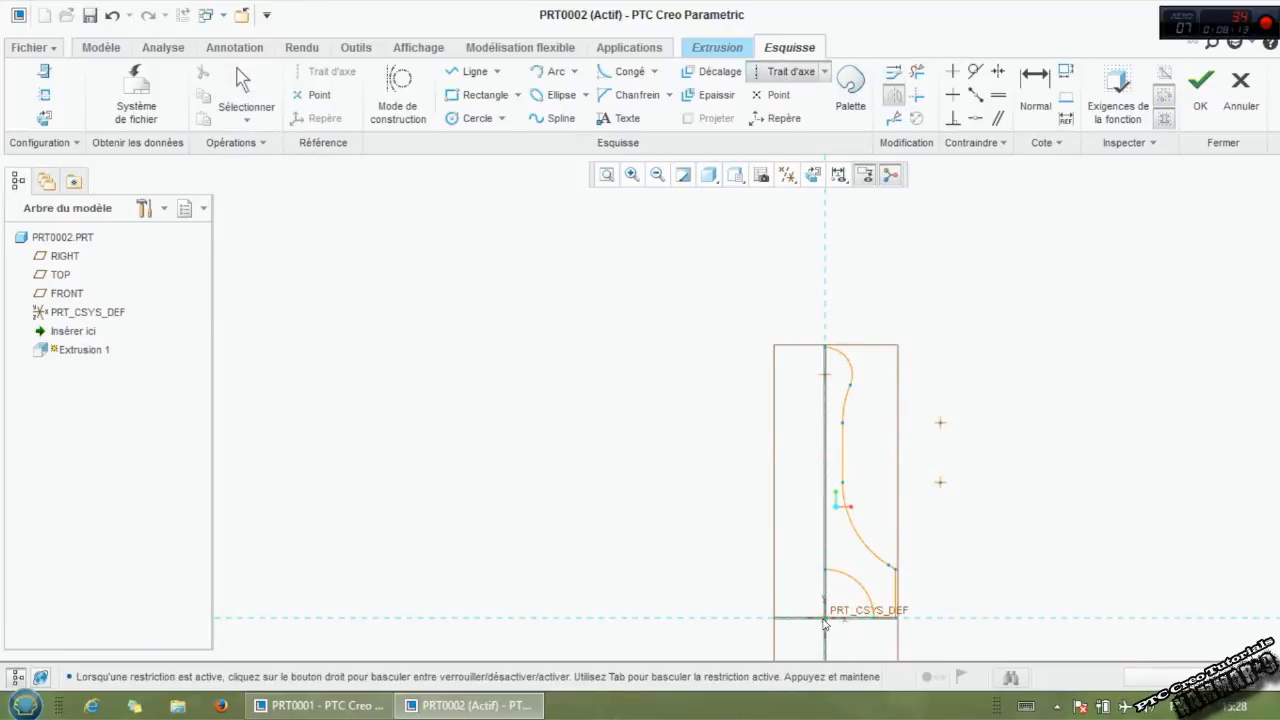
{"action": "left_click", "coordinate": [826, 288]}
{"action": "middle_click", "coordinate": [861, 286]}
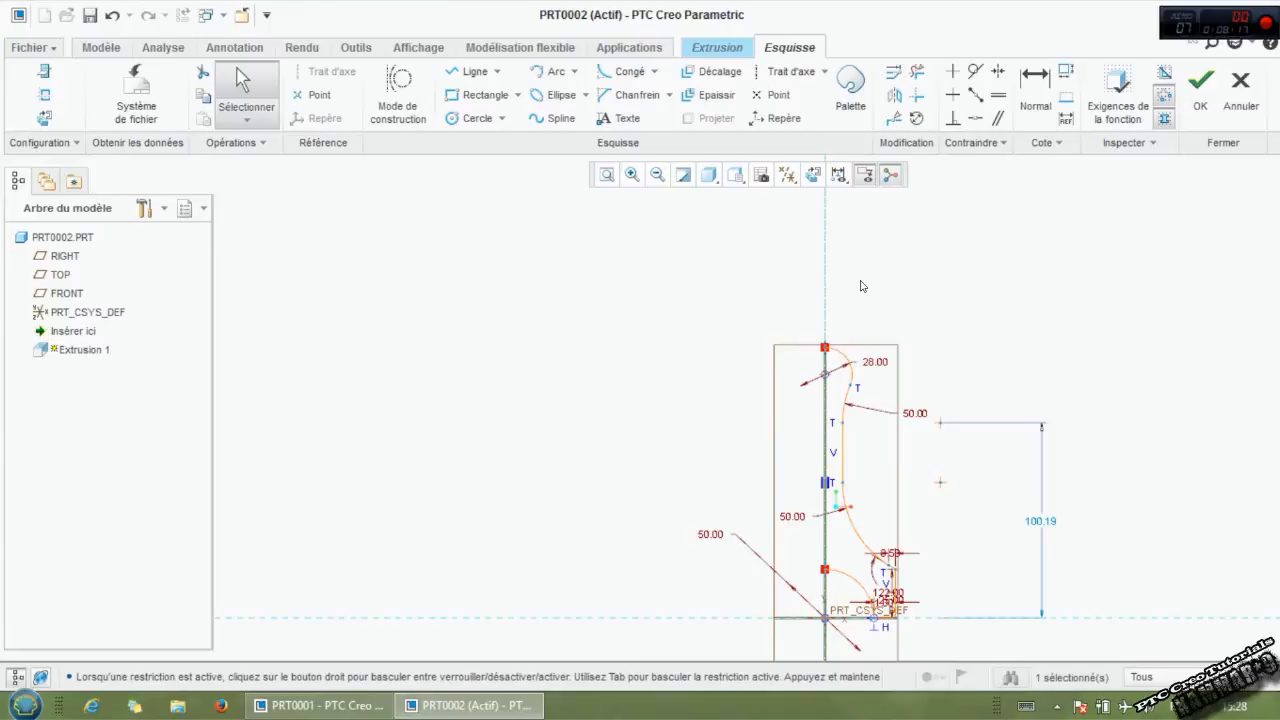
Step: Mirror the whole half-profile, including the quarter arc, about the vertical centreline
{"action": "scroll", "coordinate": [828, 601], "scroll_direction": "down", "scroll_amount": 1}
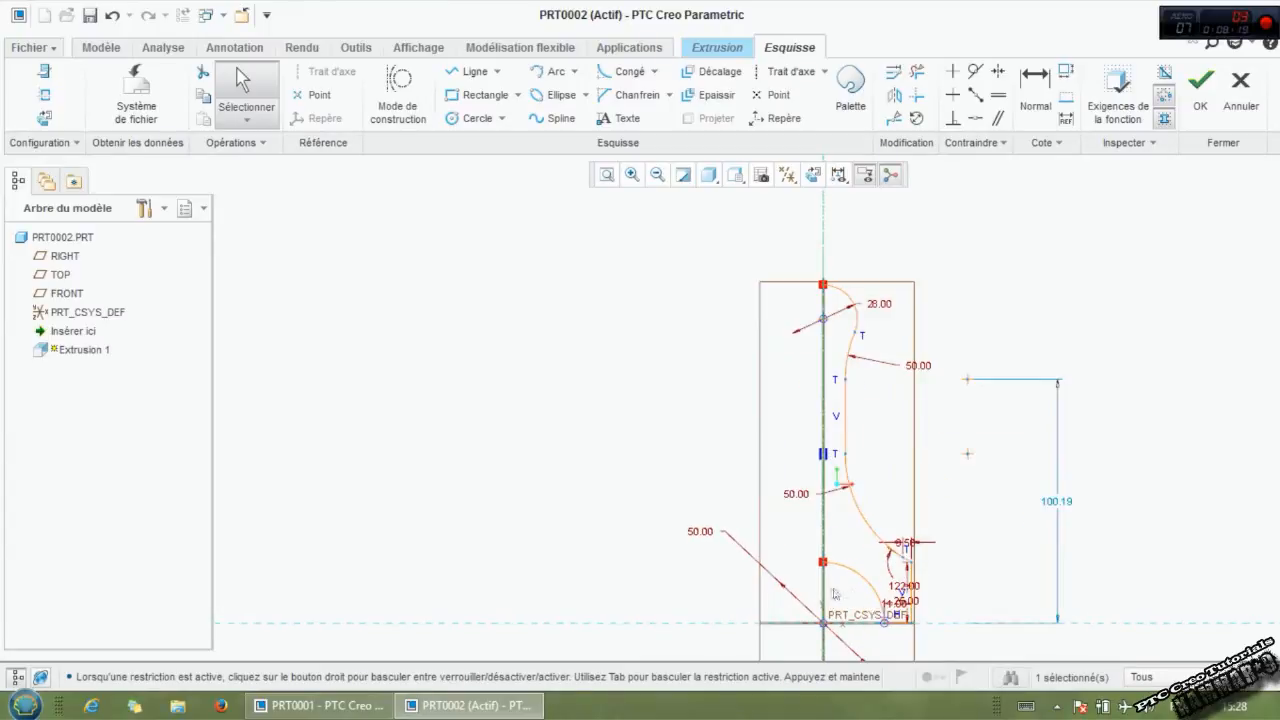
{"action": "scroll", "coordinate": [900, 567], "scroll_direction": "up", "scroll_amount": 2}
{"action": "mouse_move", "coordinate": [928, 616]}
{"action": "left_mouse_down"}
{"action": "mouse_move", "coordinate": [868, 507]}
{"action": "mouse_move", "coordinate": [838, 379]}
{"action": "left_mouse_up"}
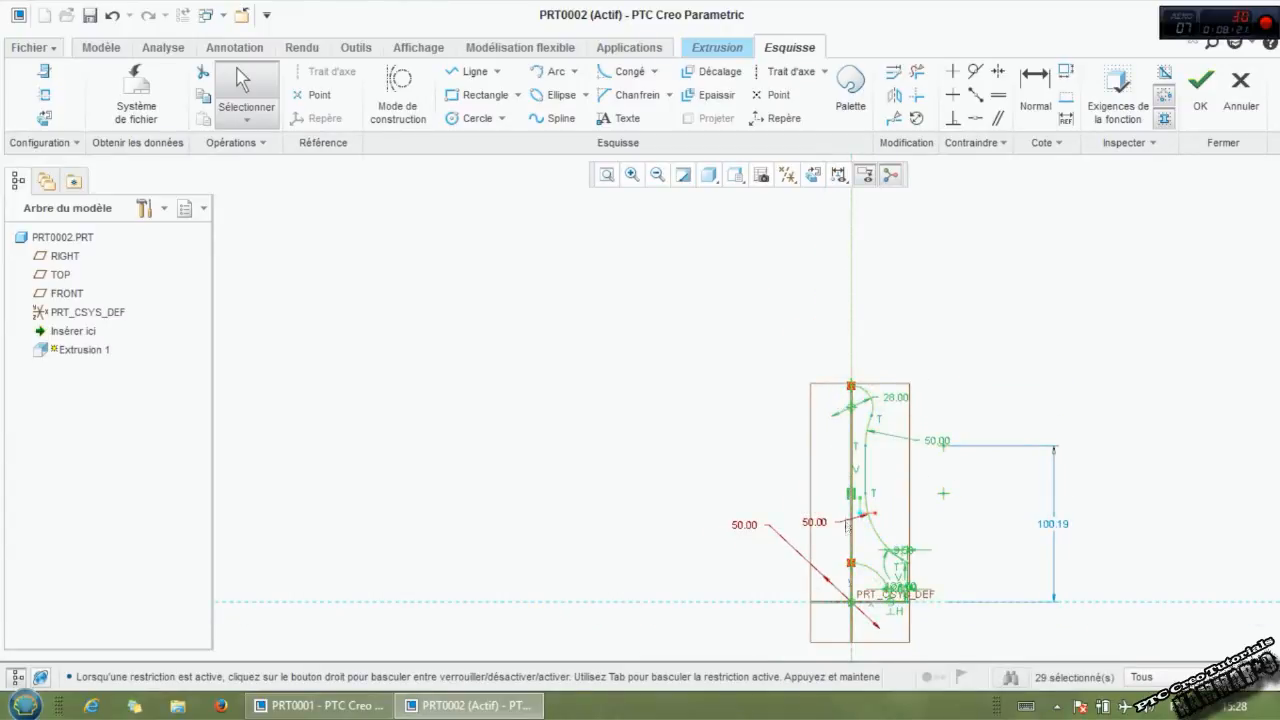
{"action": "scroll", "coordinate": [848, 527], "scroll_direction": "down", "scroll_amount": 3}
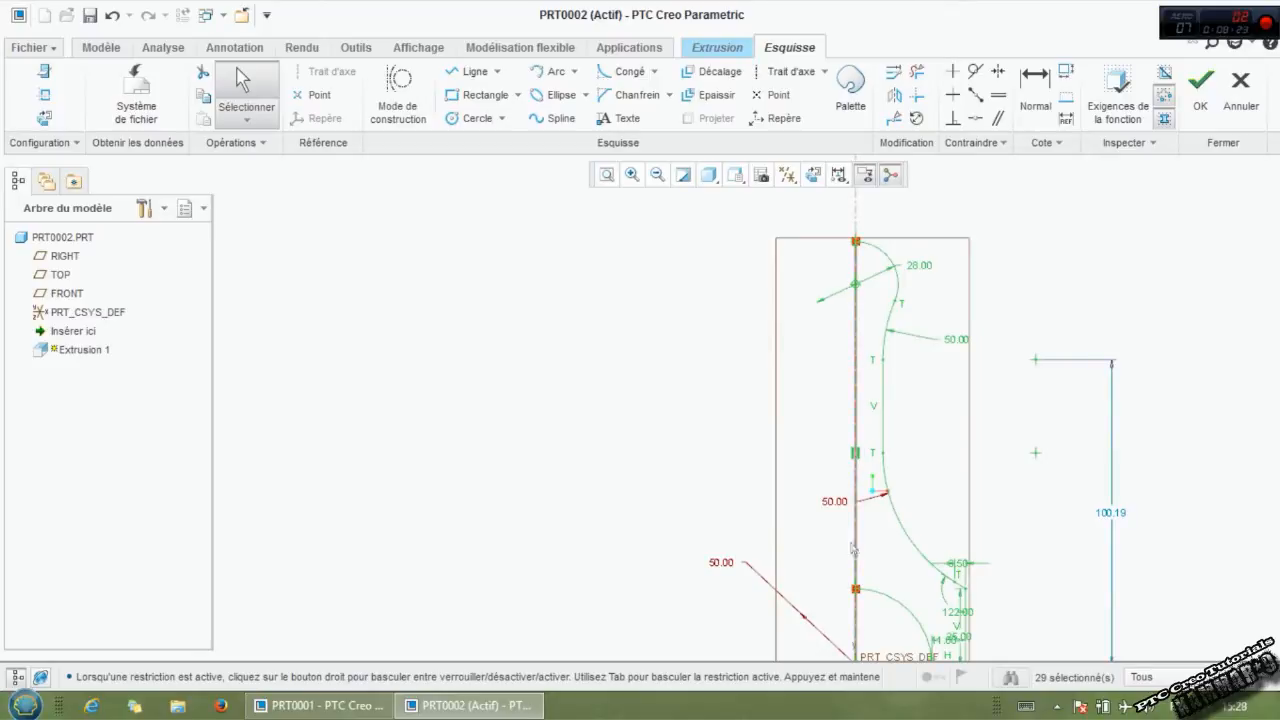
{"action": "left_click", "coordinate": [890, 98]}
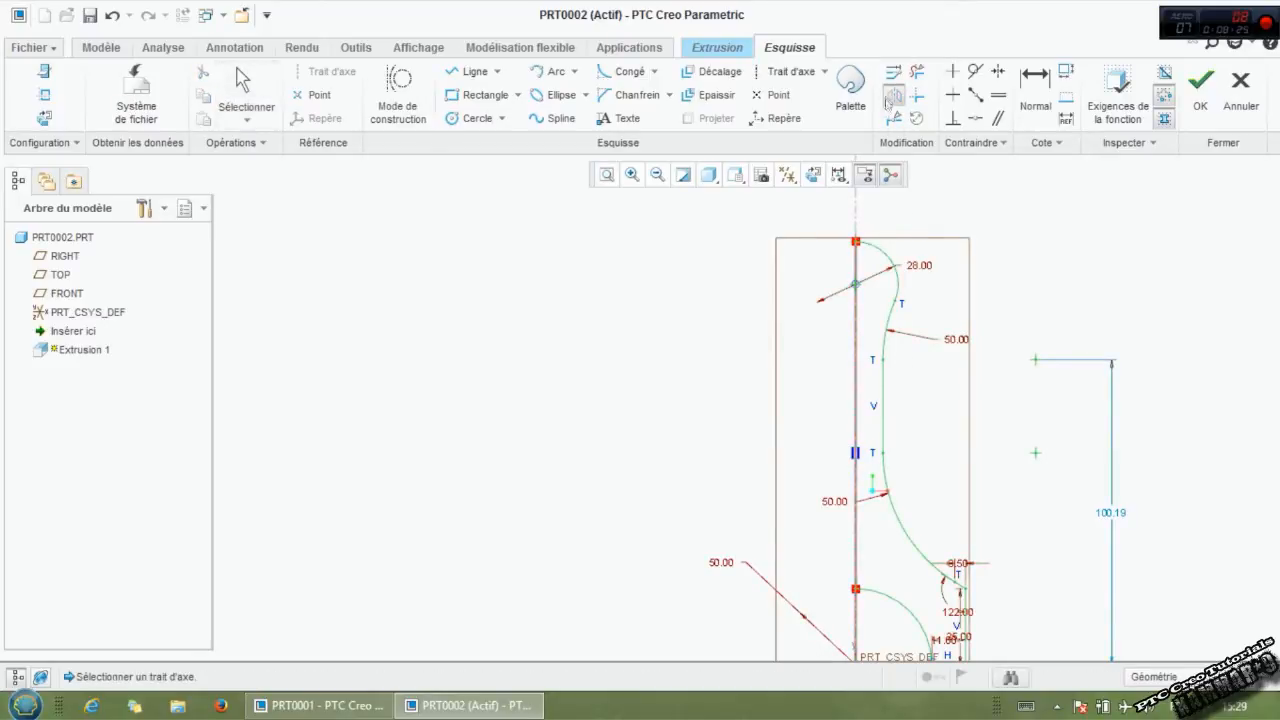
{"action": "left_click", "coordinate": [853, 521]}
{"action": "scroll", "coordinate": [851, 521], "scroll_direction": "up", "scroll_amount": 2}
{"action": "scroll", "coordinate": [877, 395], "scroll_direction": "down", "scroll_amount": 2}
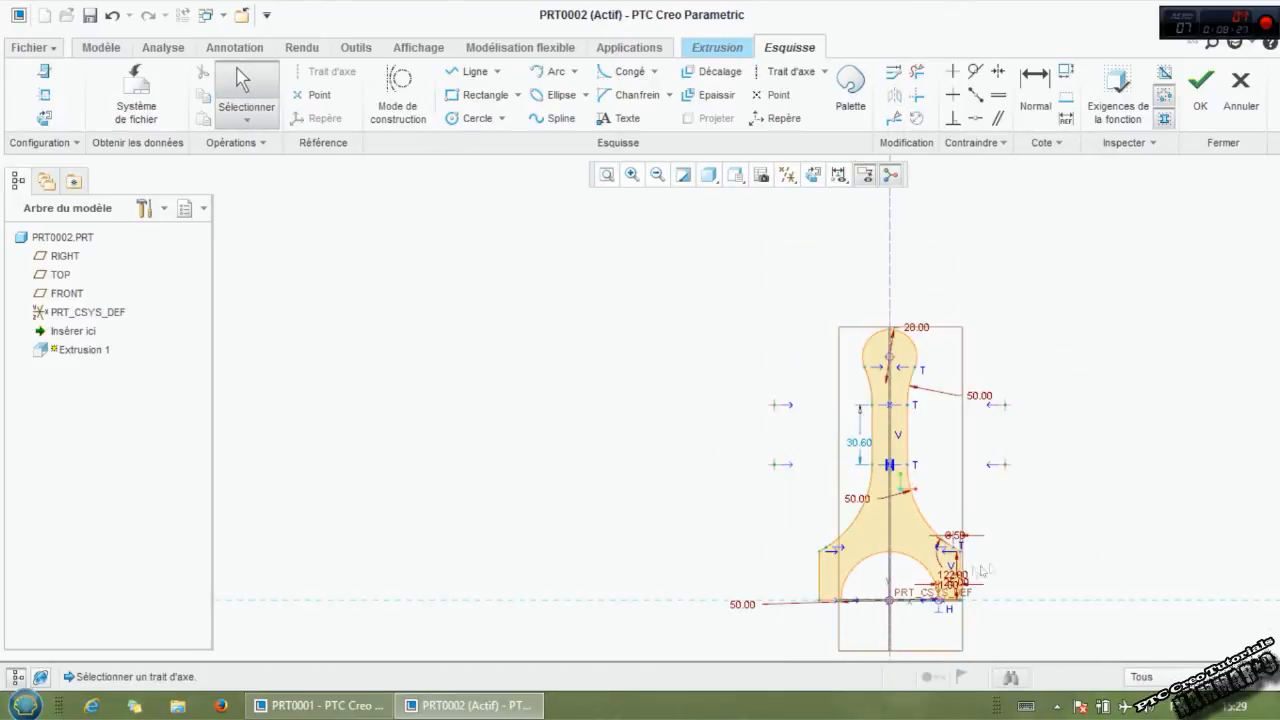
Step: Draw a circle concentric with the rod's small-end arc and set its diameter to 18
{"action": "scroll", "coordinate": [894, 348], "scroll_direction": "down", "scroll_amount": 2}
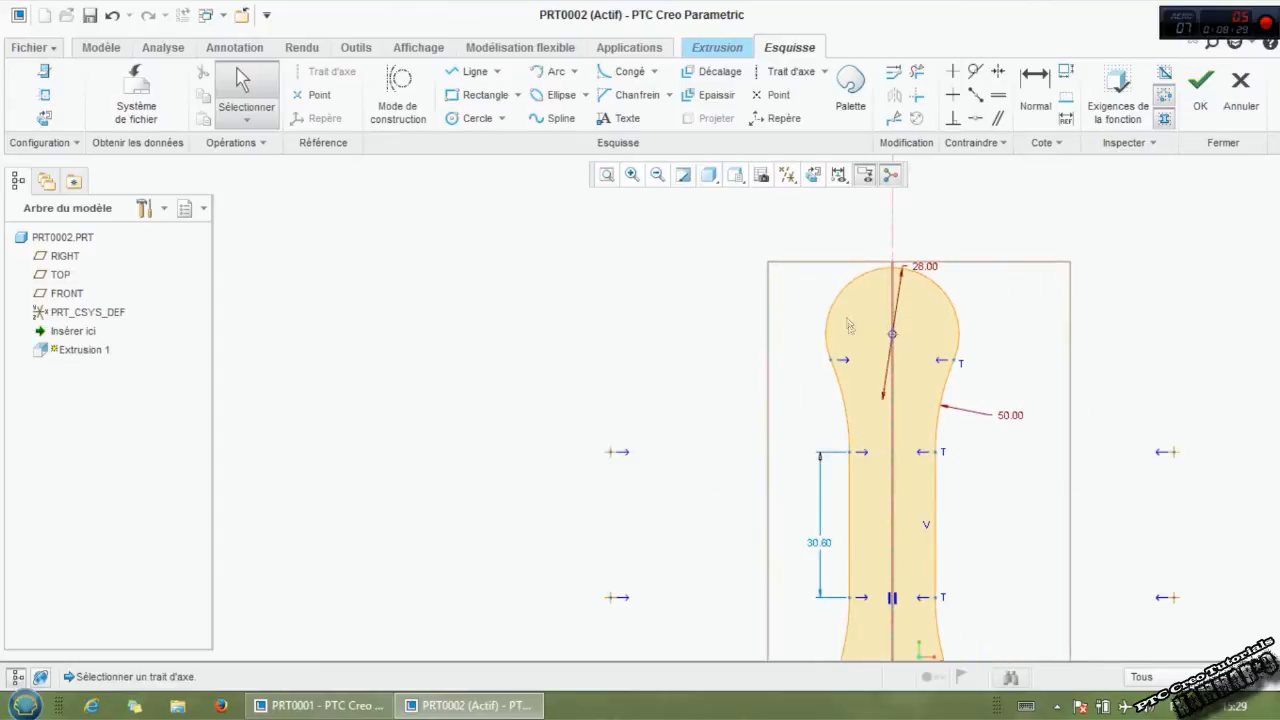
{"action": "scroll", "coordinate": [933, 343], "scroll_direction": "down", "scroll_amount": 1}
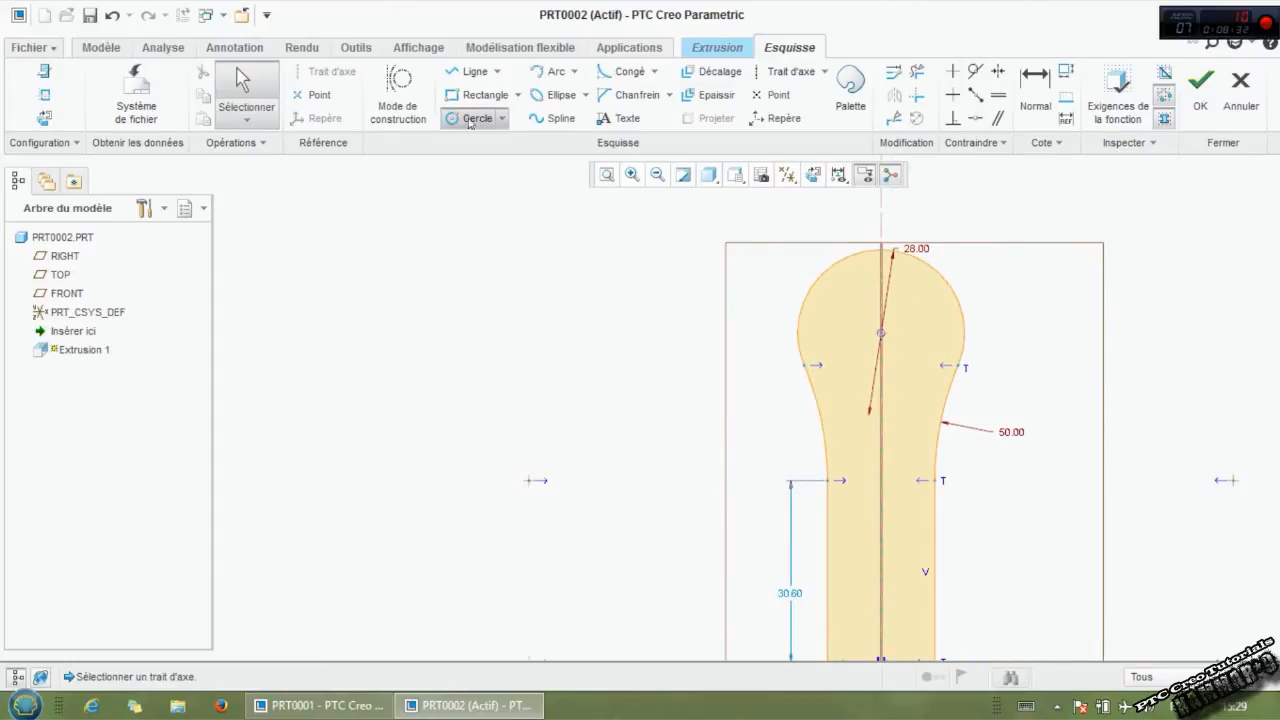
{"action": "left_click", "coordinate": [474, 118]}
{"action": "left_click", "coordinate": [880, 333]}
{"action": "left_click", "coordinate": [894, 398]}
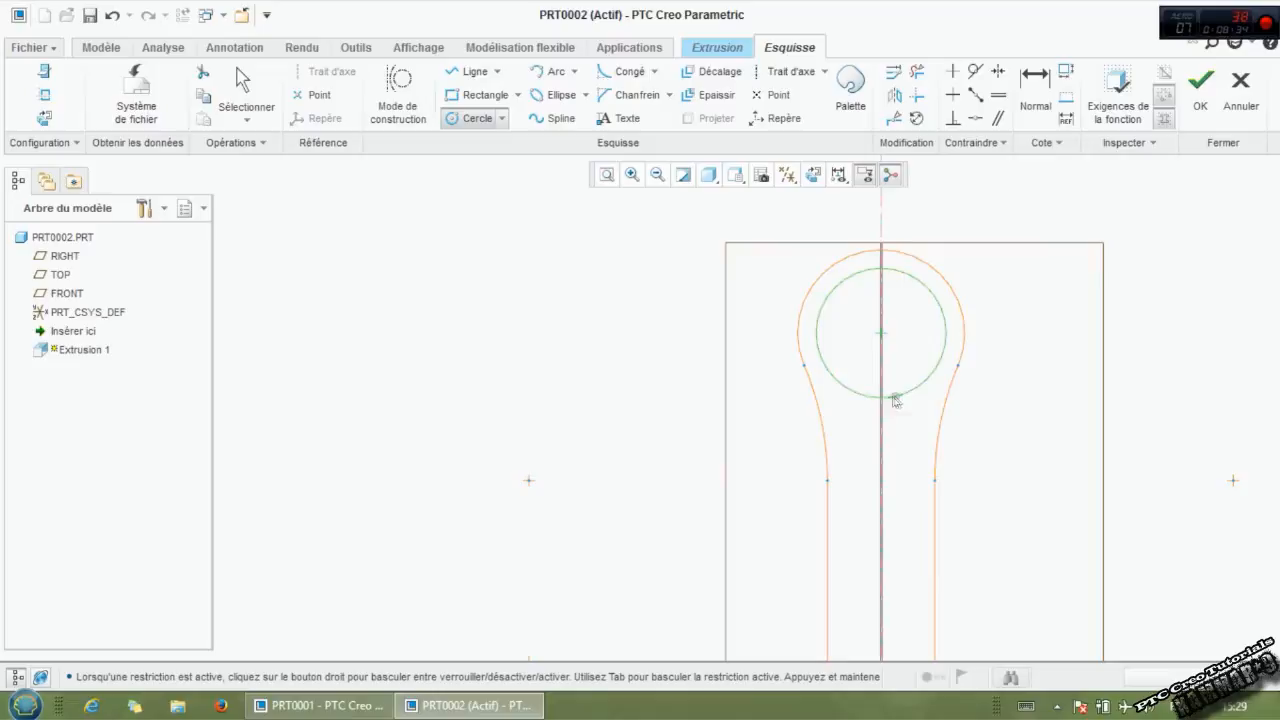
{"action": "middle_click", "coordinate": [1028, 328]}
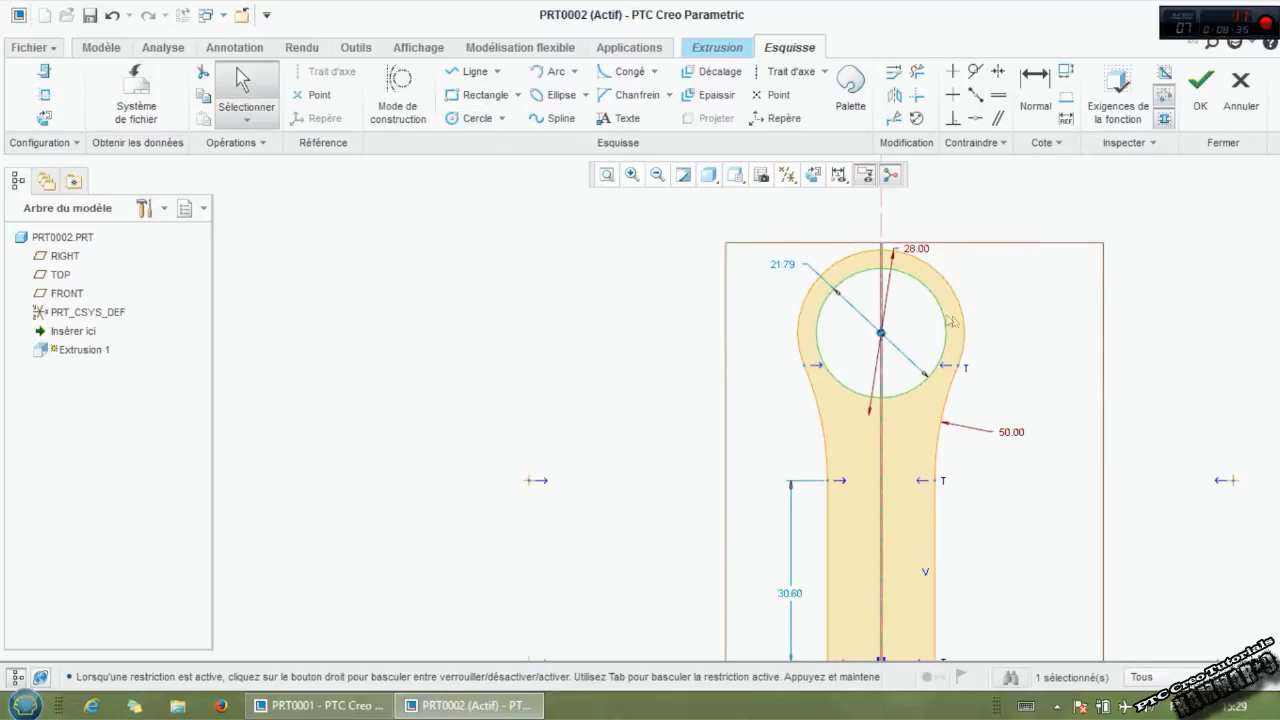
{"action": "double_click", "coordinate": [780, 263]}
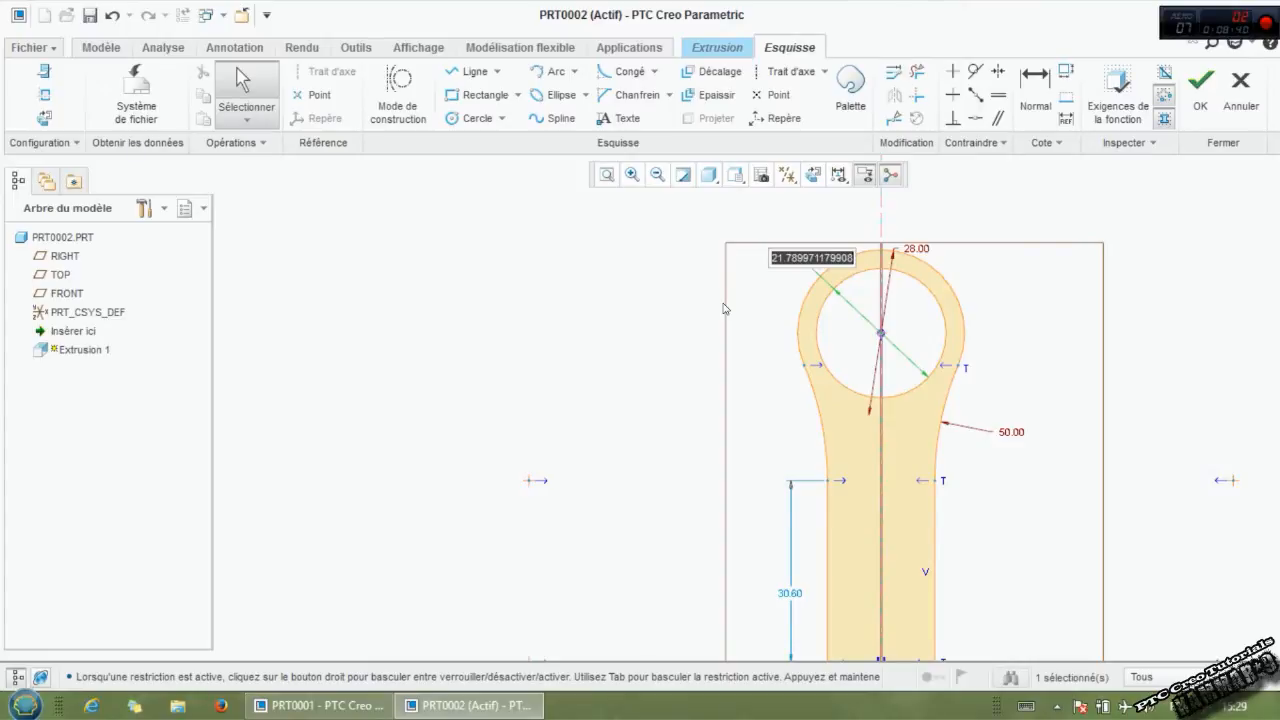
{"action": "type", "text": "18"}
{"action": "key", "text": "Return"}
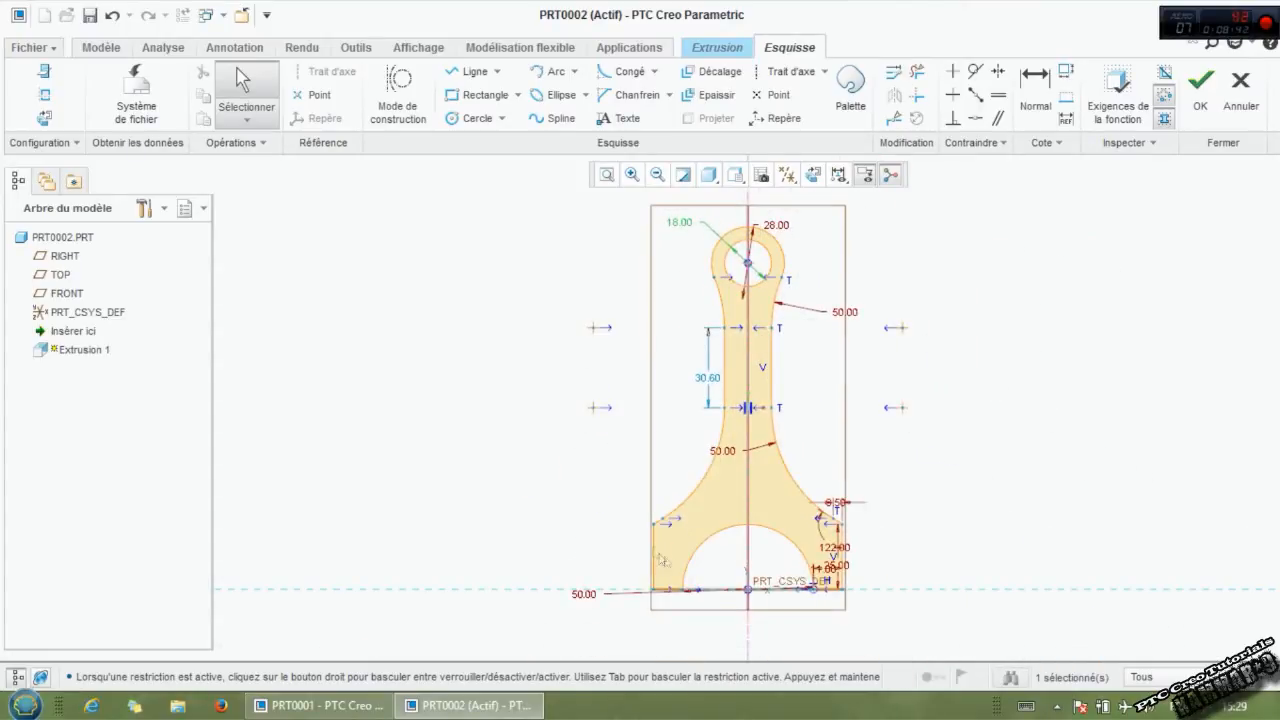
Step: Finish the profile sketch and extrude it to a depth of 15, symmetric about the sketch plane
{"action": "scroll", "coordinate": [697, 524], "scroll_direction": "up", "scroll_amount": 2}
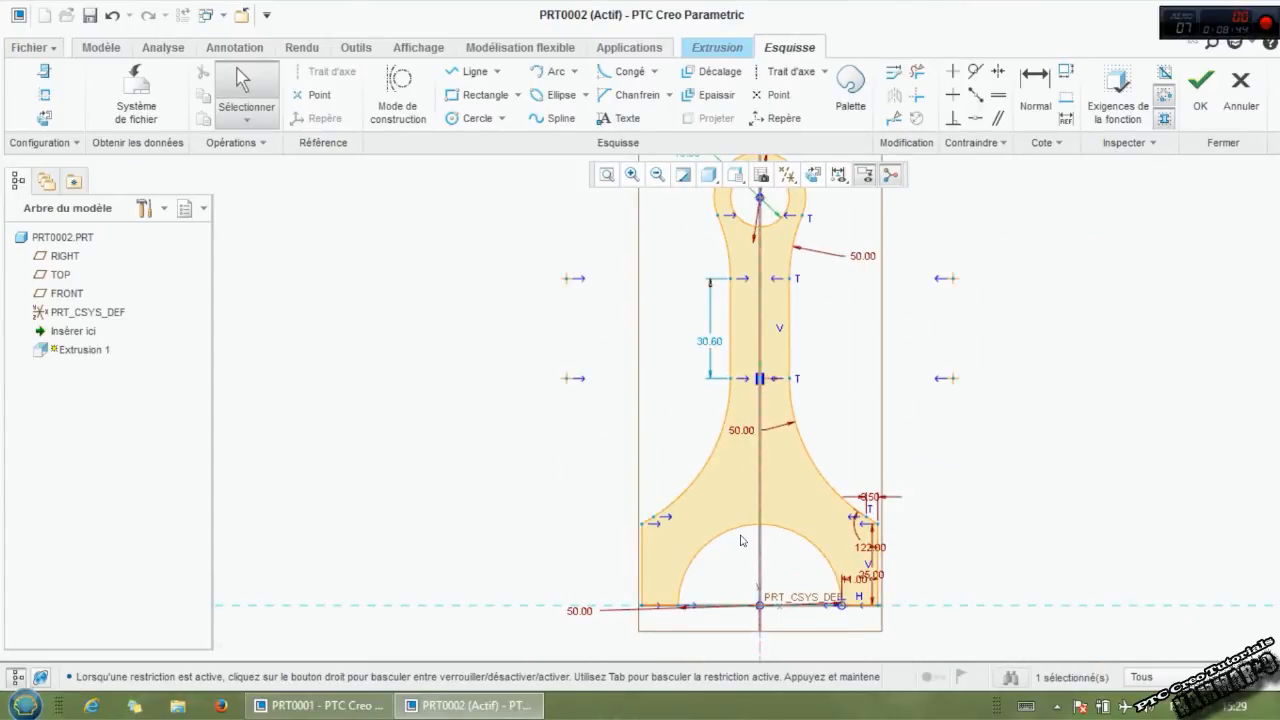
{"action": "scroll", "coordinate": [740, 541], "scroll_direction": "down", "scroll_amount": 2}
{"action": "left_click", "coordinate": [1200, 85]}
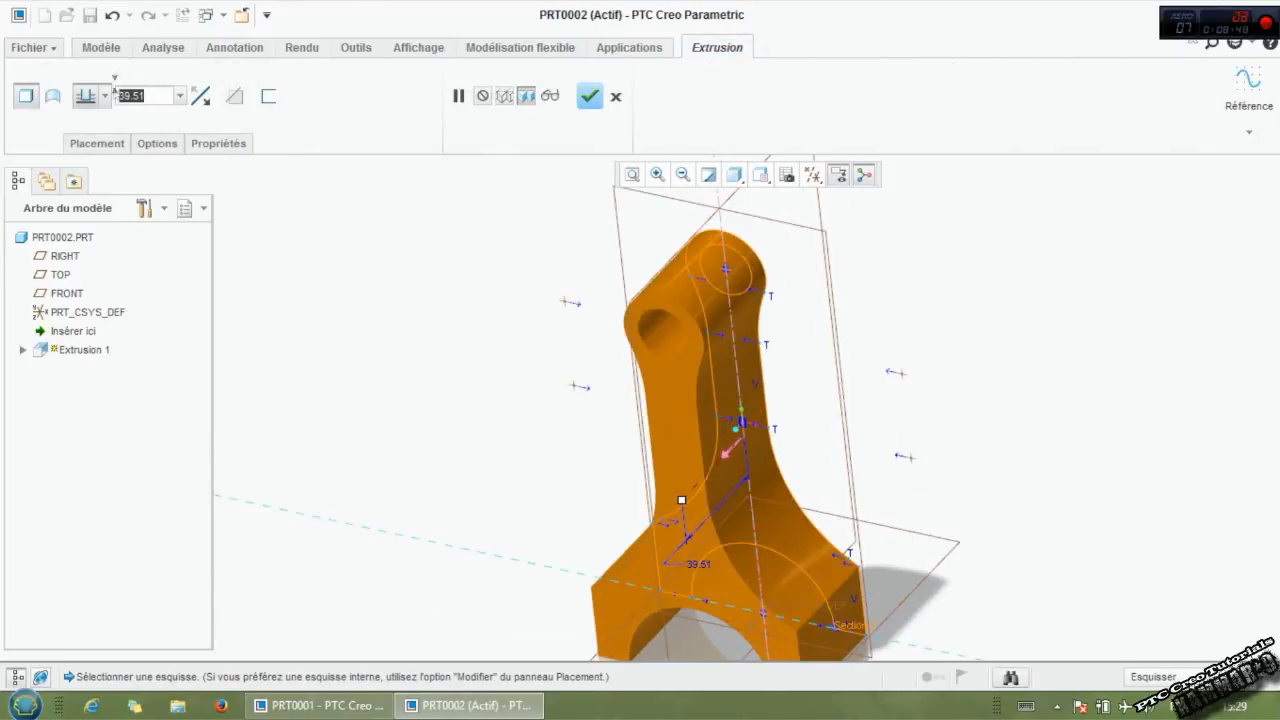
{"action": "type", "text": "15"}
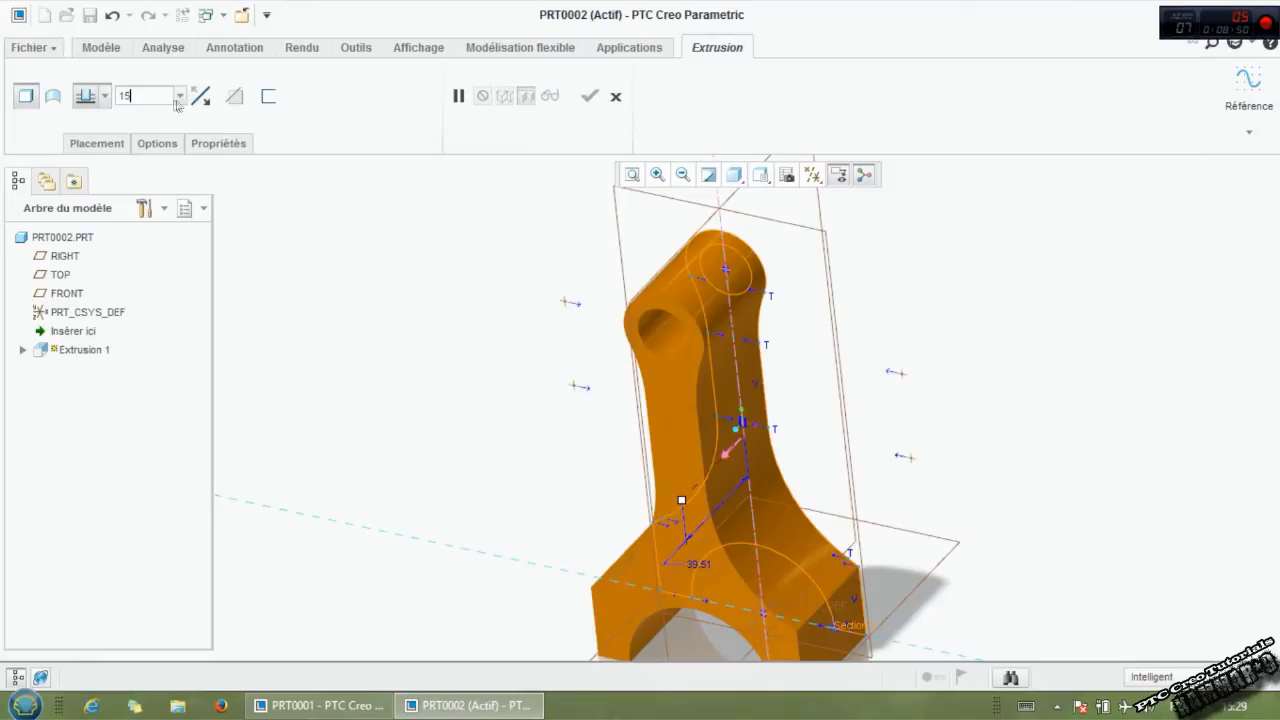
{"action": "key", "text": "Return"}
{"action": "left_click", "coordinate": [100, 96]}
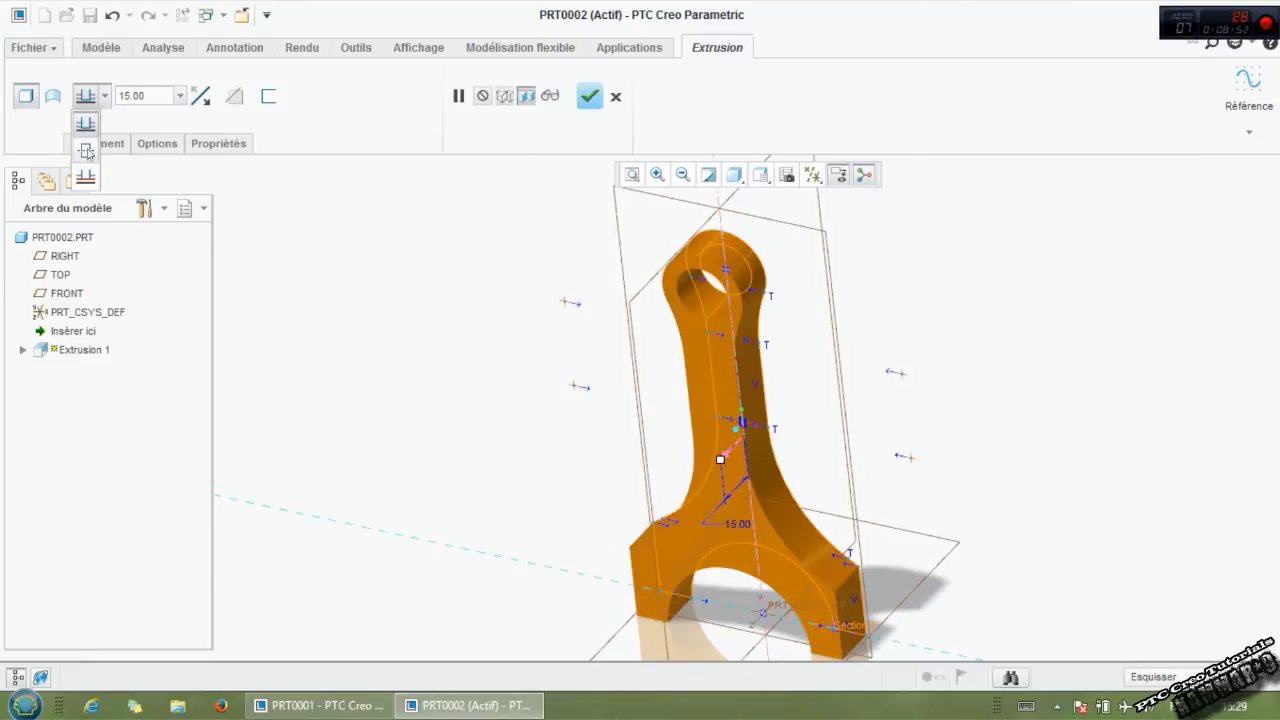
{"action": "left_click", "coordinate": [86, 151]}
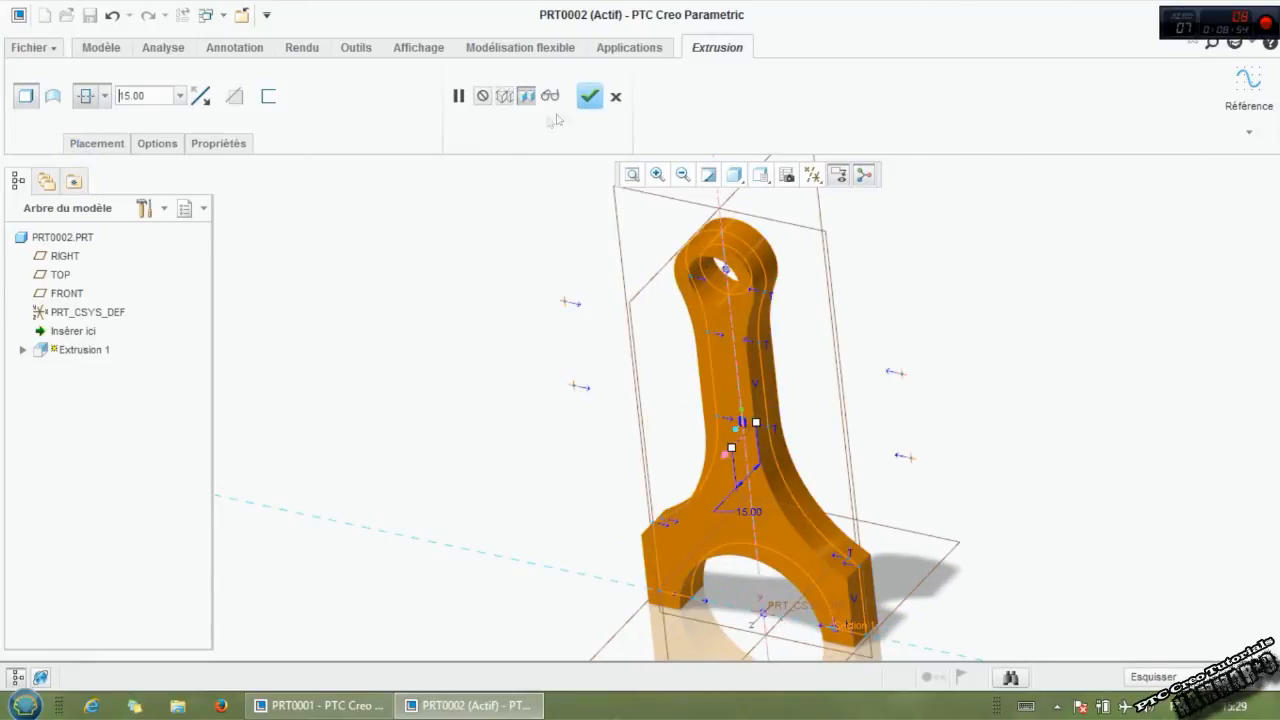
{"action": "left_click", "coordinate": [590, 96]}
Step: Start a second extrusion with its sketch on the rod's large front face
{"action": "scroll", "coordinate": [461, 446], "scroll_direction": "down", "scroll_amount": 2}
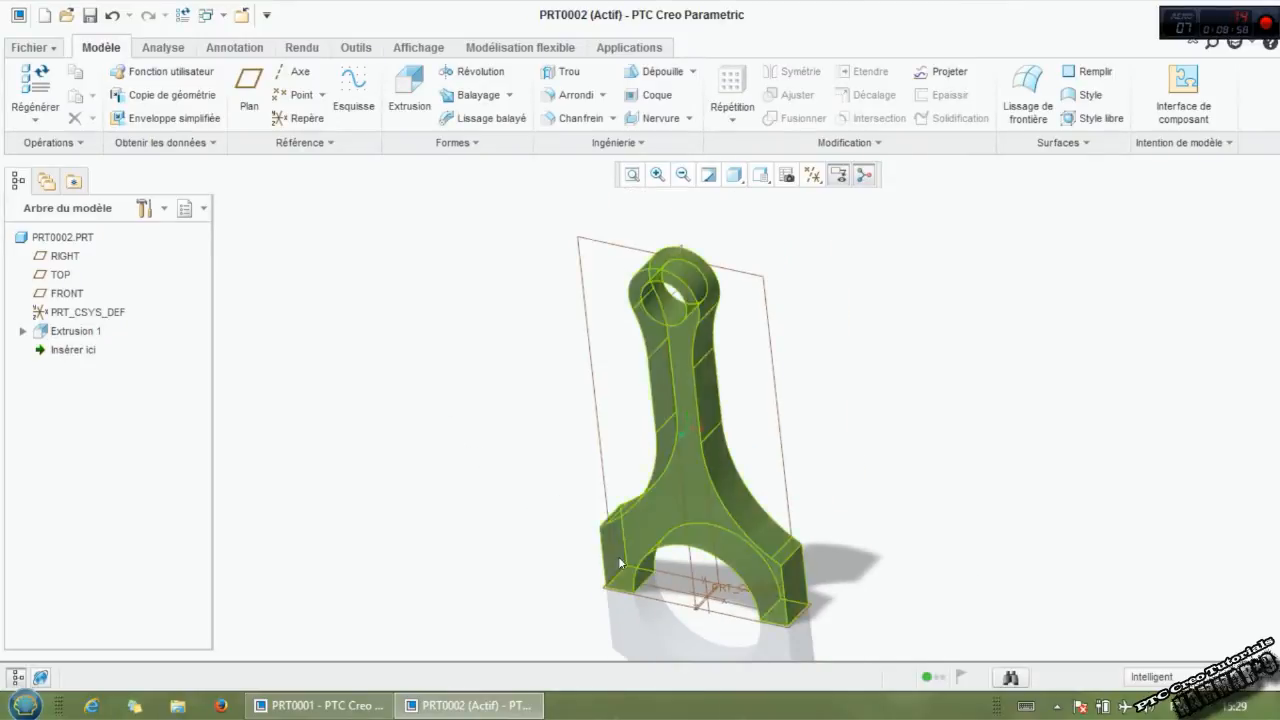
{"action": "scroll", "coordinate": [680, 505], "scroll_direction": "up", "scroll_amount": 2}
{"action": "left_click", "coordinate": [690, 495]}
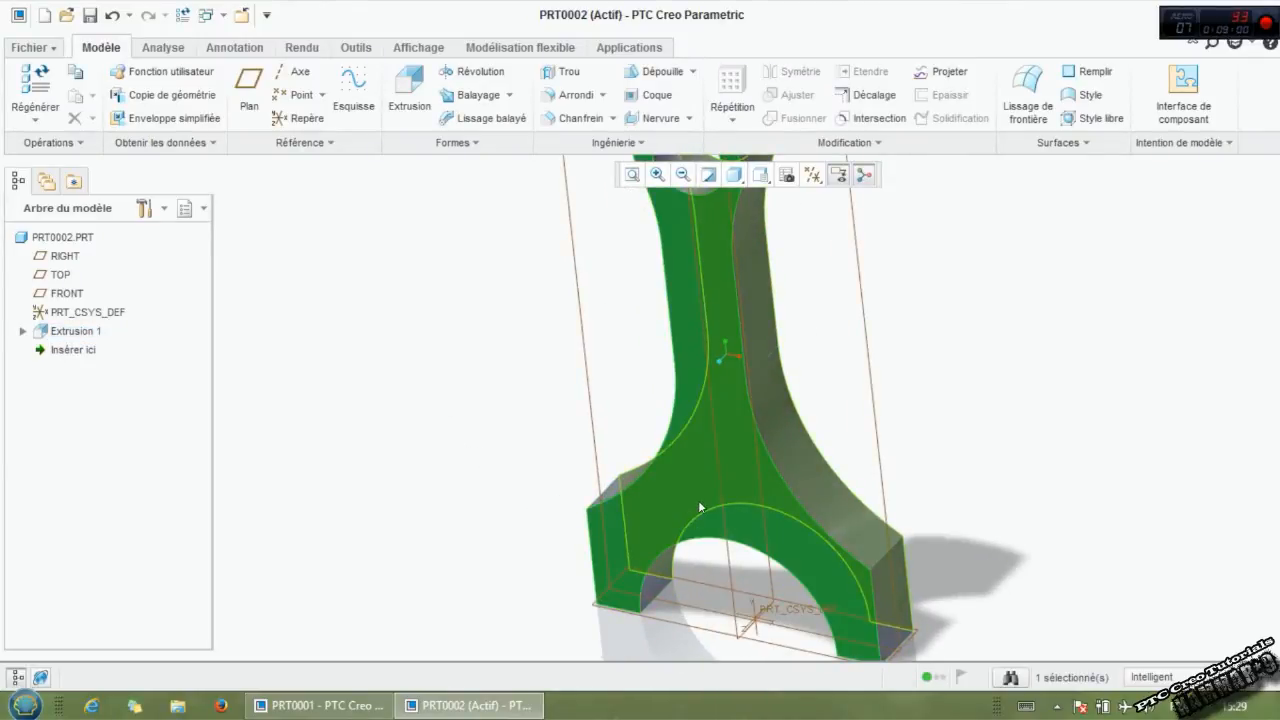
{"action": "left_click", "coordinate": [410, 92]}
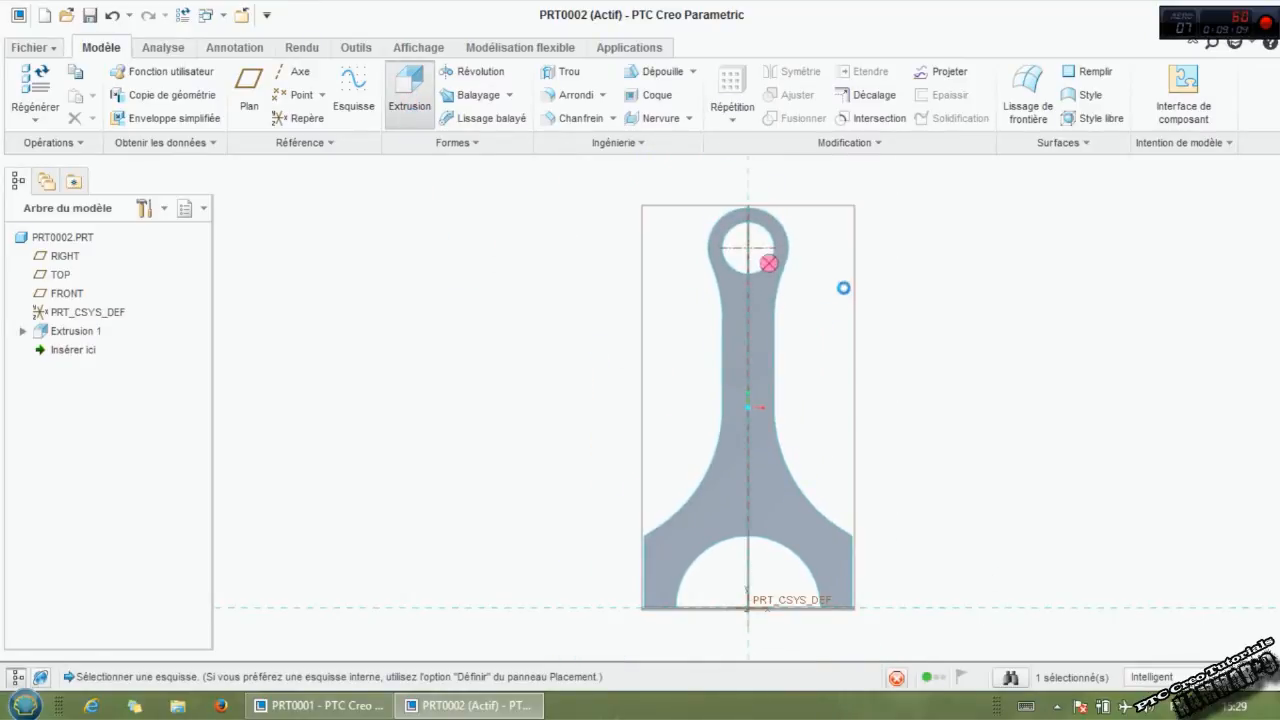
{"action": "left_click", "coordinate": [843, 289]}
Step: Project the edges of the small-end bore and the big-end semicircular opening into the sketch
{"action": "scroll", "coordinate": [601, 233], "scroll_direction": "up", "scroll_amount": 2}
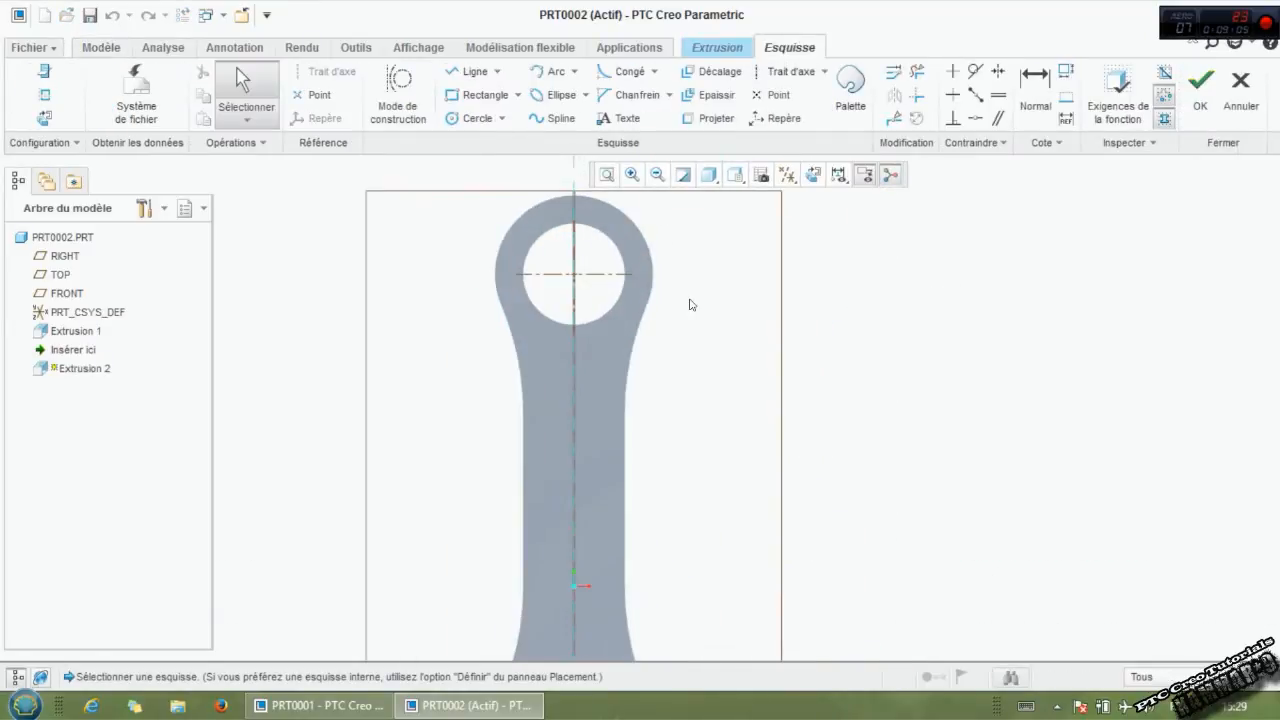
{"action": "left_click", "coordinate": [712, 118]}
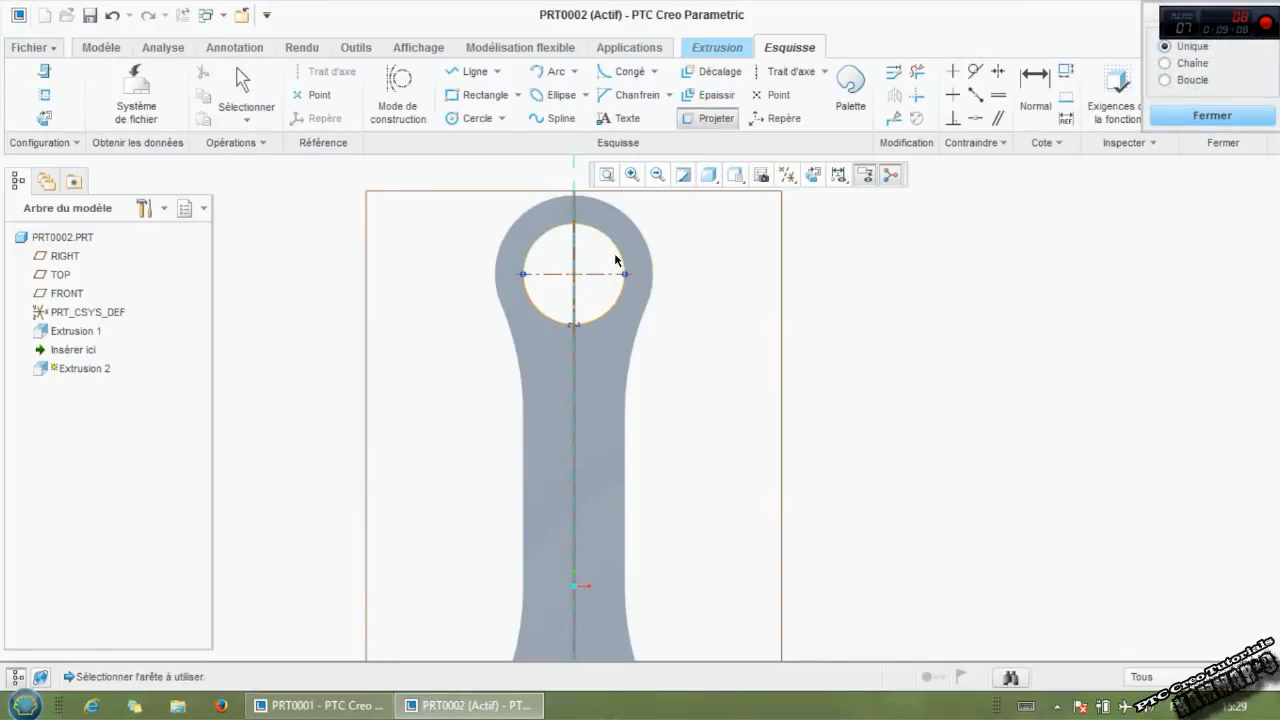
{"action": "scroll", "coordinate": [617, 260], "scroll_direction": "down", "scroll_amount": 2}
{"action": "scroll", "coordinate": [617, 553], "scroll_direction": "up", "scroll_amount": 3}
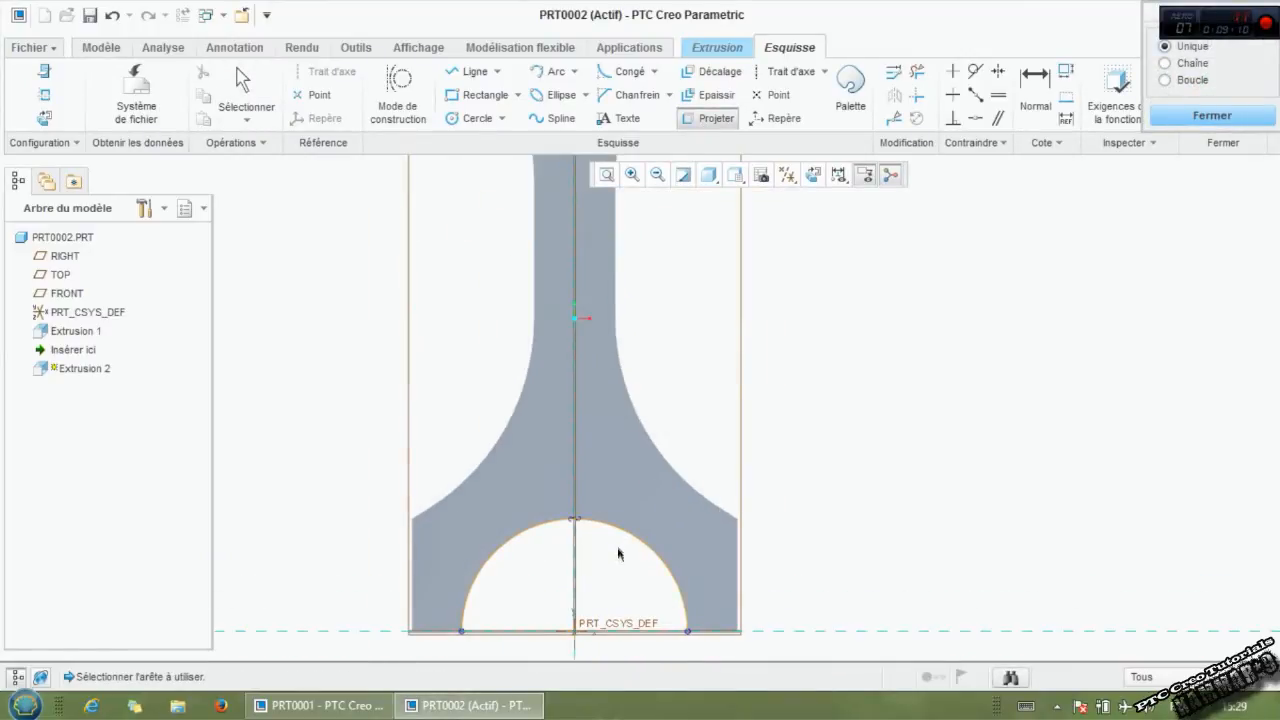
{"action": "left_click", "coordinate": [1175, 118]}
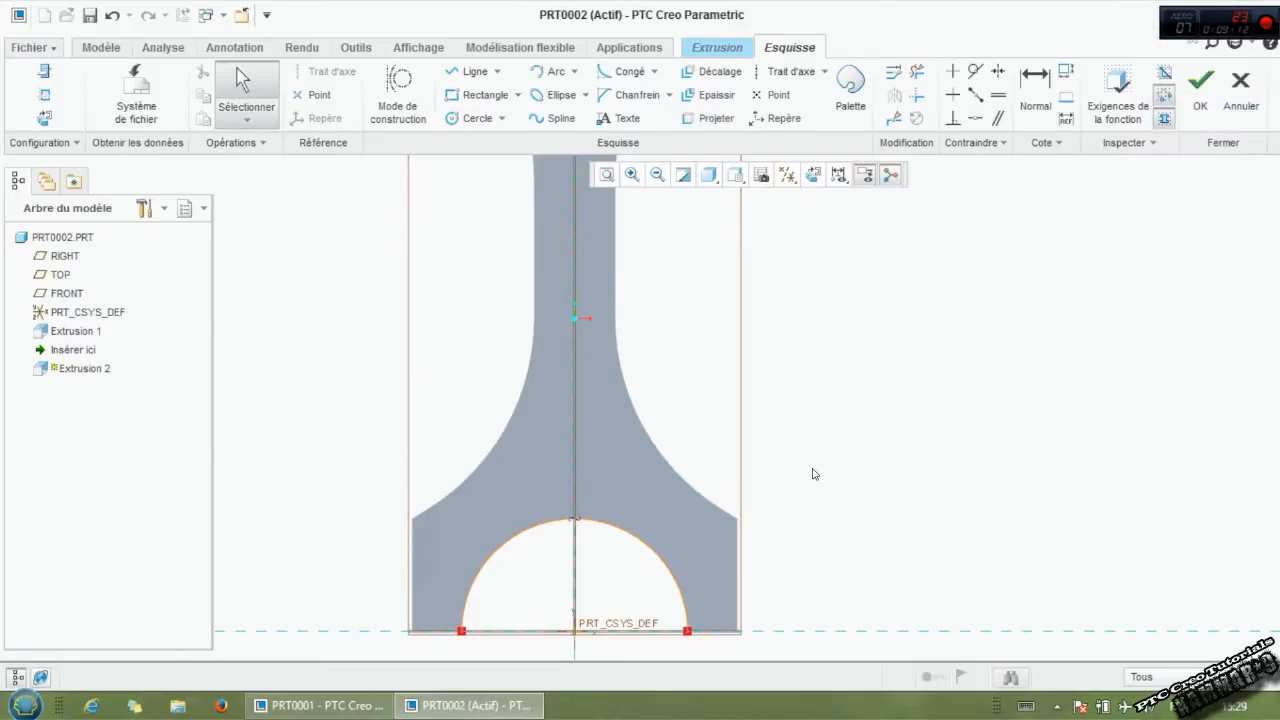
Step: Draw a circle centred on the big-end opening's centre and set its diameter to 60
{"action": "scroll", "coordinate": [800, 500], "scroll_direction": "down", "scroll_amount": 2}
{"action": "left_click", "coordinate": [472, 118]}
{"action": "scroll", "coordinate": [657, 601], "scroll_direction": "up", "scroll_amount": 2}
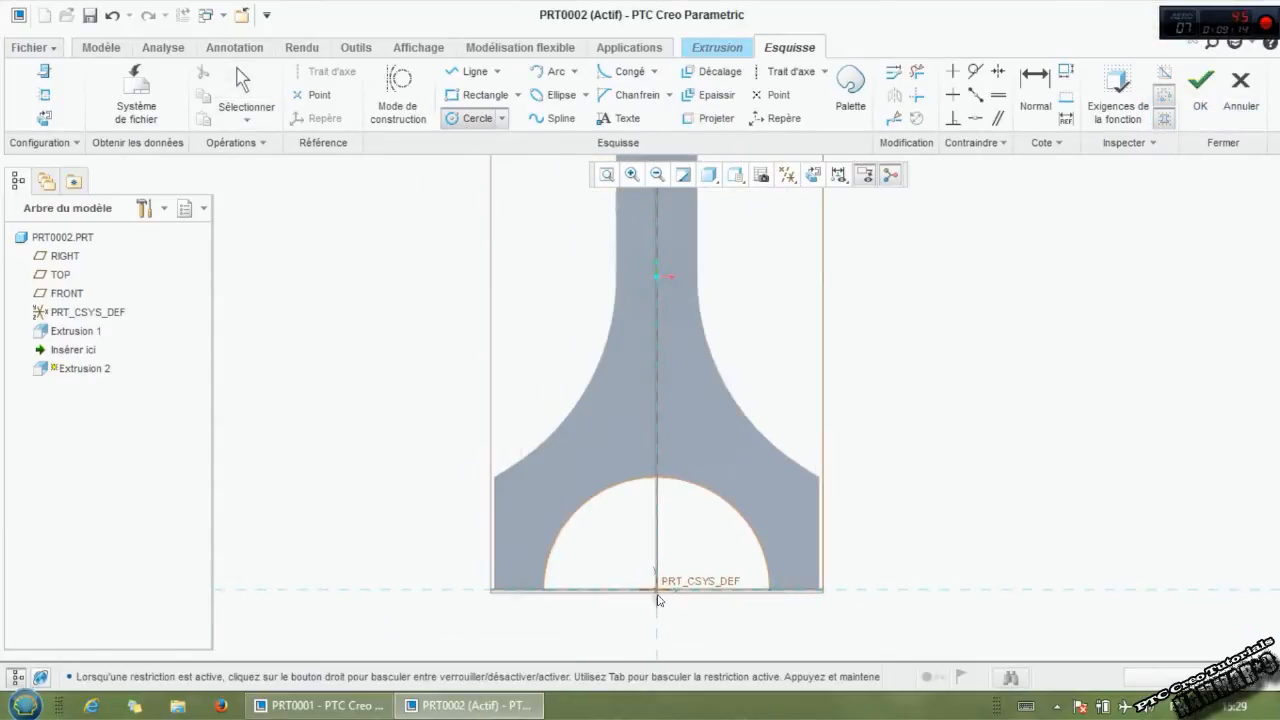
{"action": "left_click", "coordinate": [657, 590]}
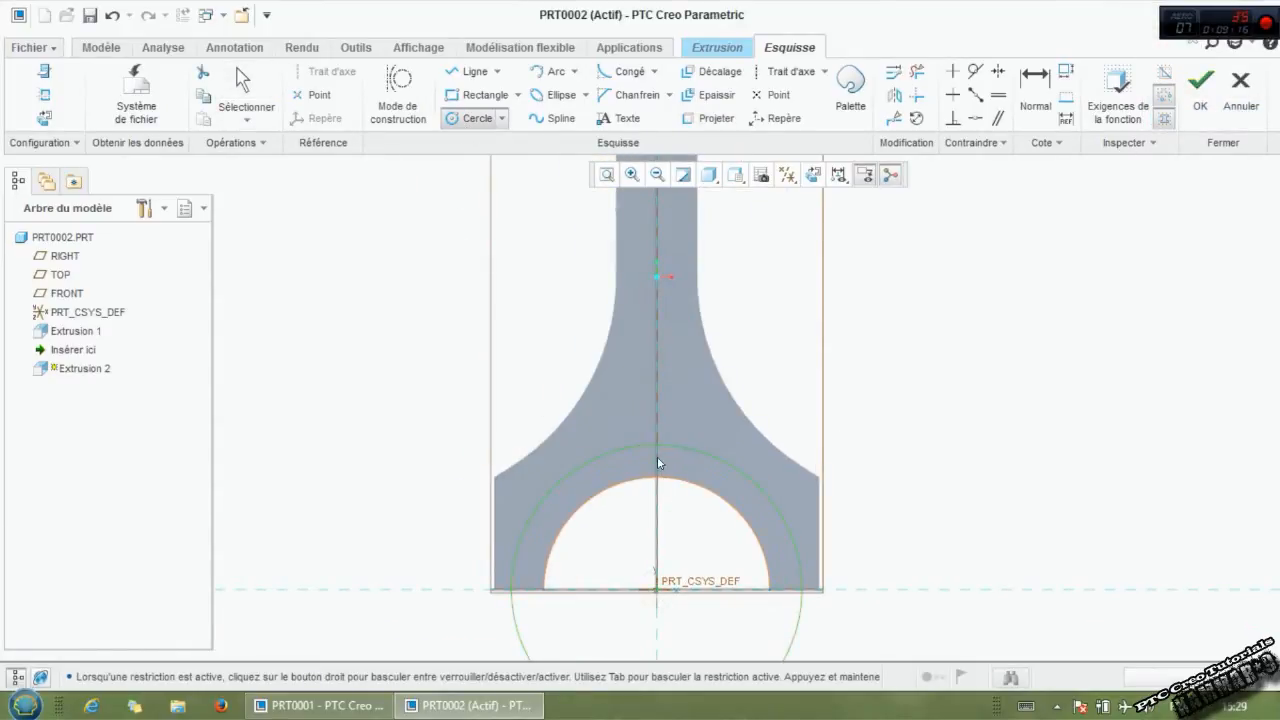
{"action": "left_click", "coordinate": [527, 368]}
{"action": "middle_click", "coordinate": [527, 368]}
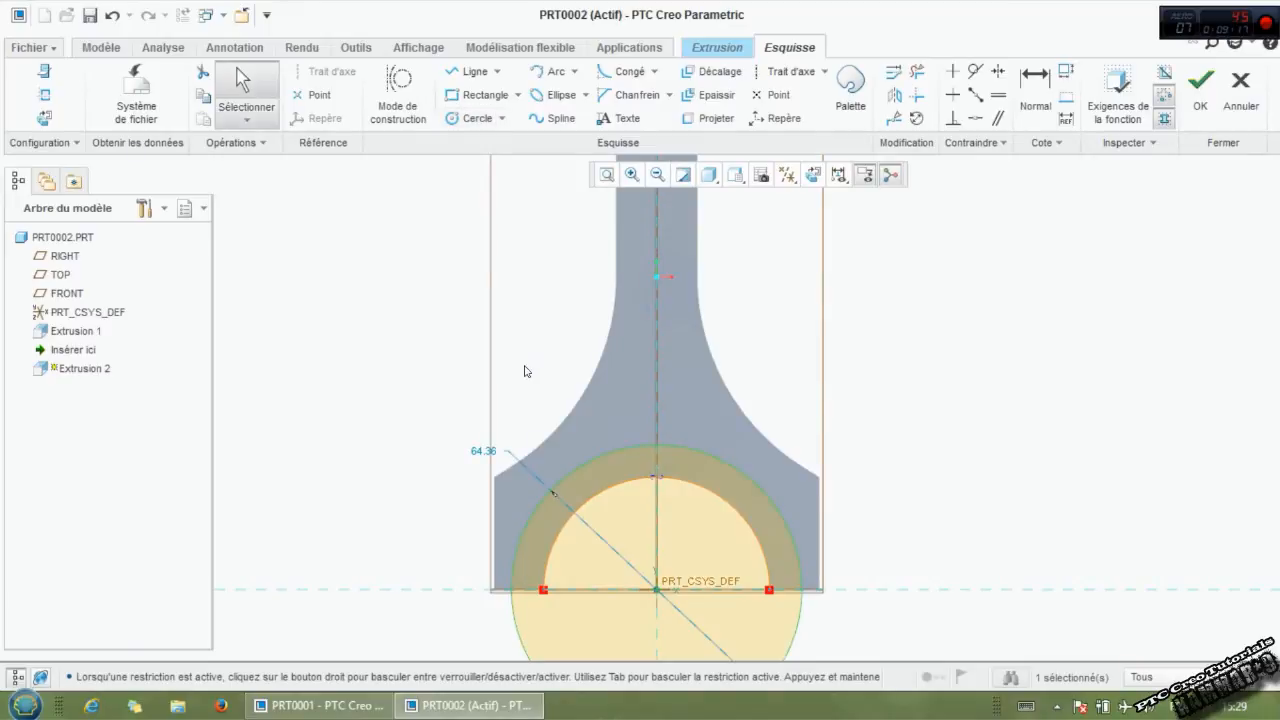
{"action": "double_click", "coordinate": [482, 451]}
{"action": "type", "text": "60"}
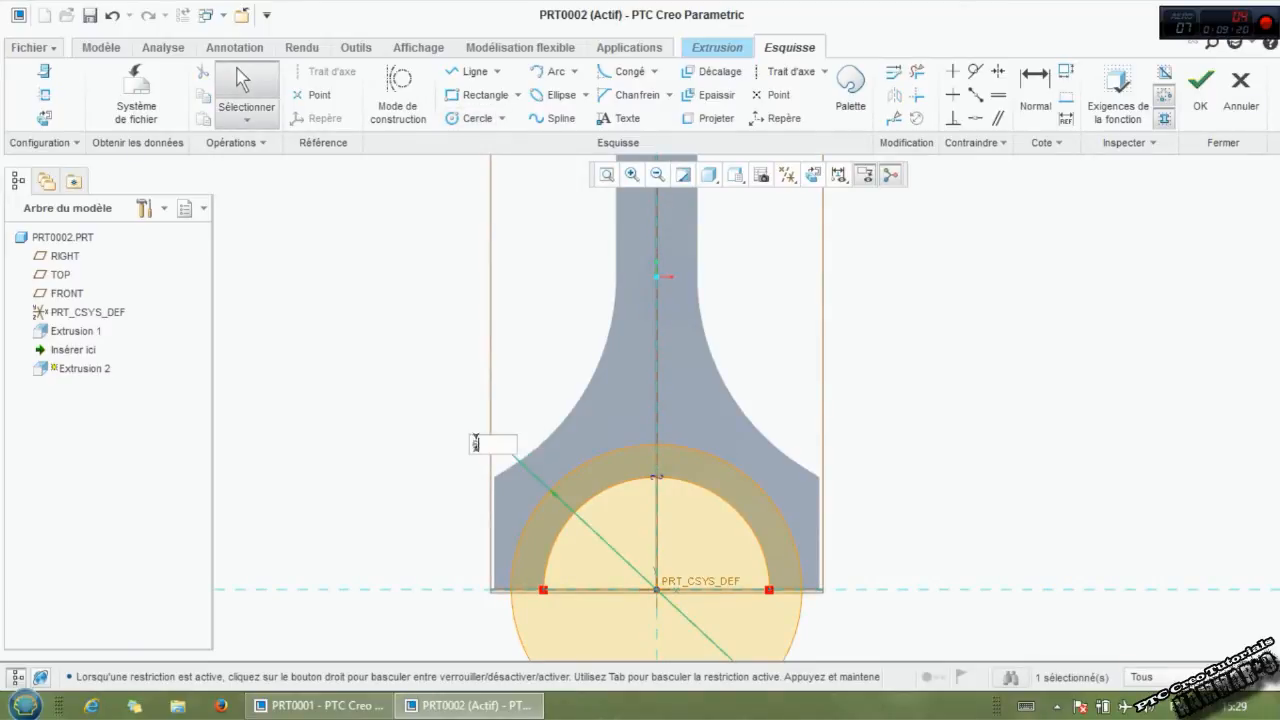
{"action": "key", "text": "Return"}
Step: Draw a circle about 31.2 in diameter around the small-end bore, concentric with it
{"action": "scroll", "coordinate": [539, 414], "scroll_direction": "up", "scroll_amount": 3}
{"action": "scroll", "coordinate": [571, 262], "scroll_direction": "down", "scroll_amount": 3}
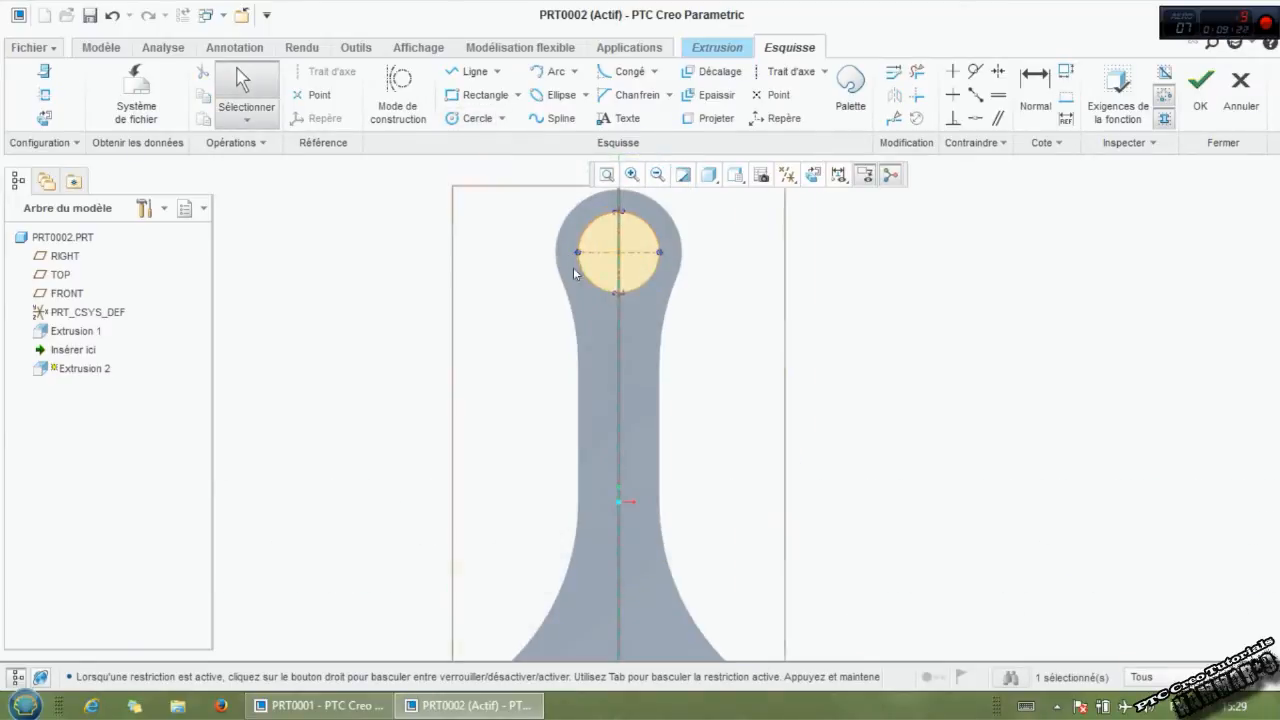
{"action": "left_click", "coordinate": [470, 118]}
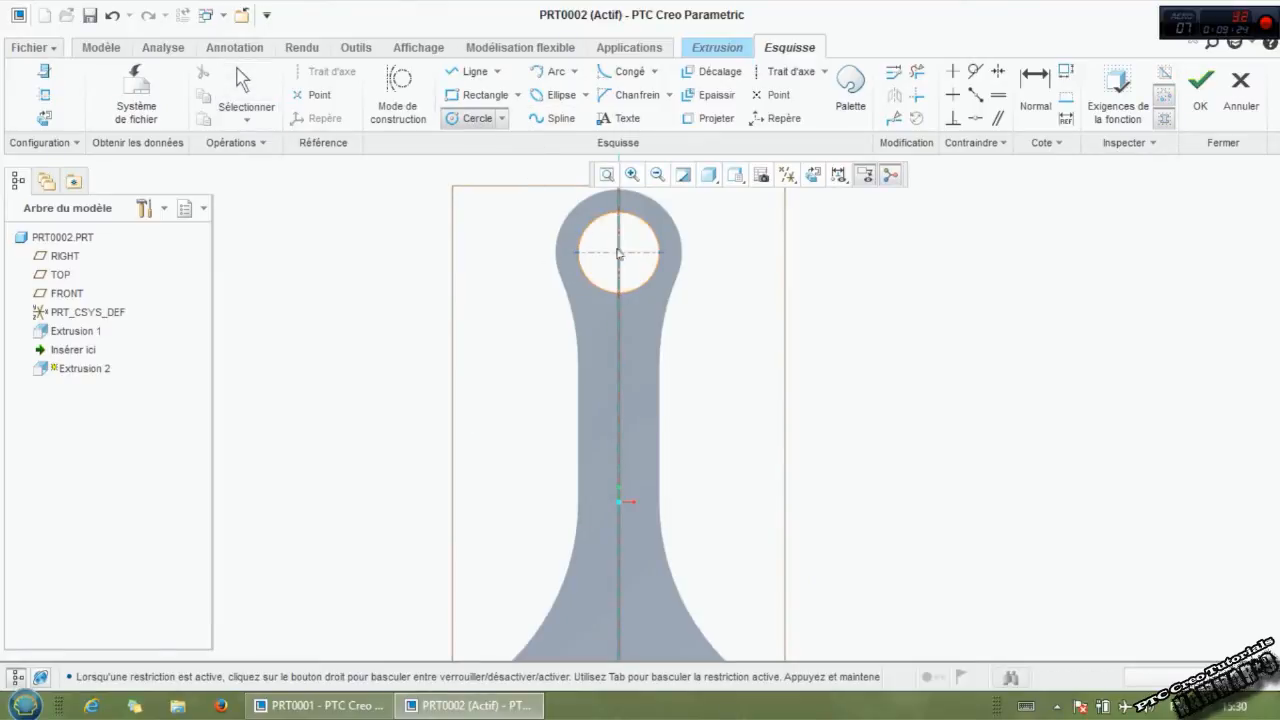
{"action": "left_click", "coordinate": [619, 255]}
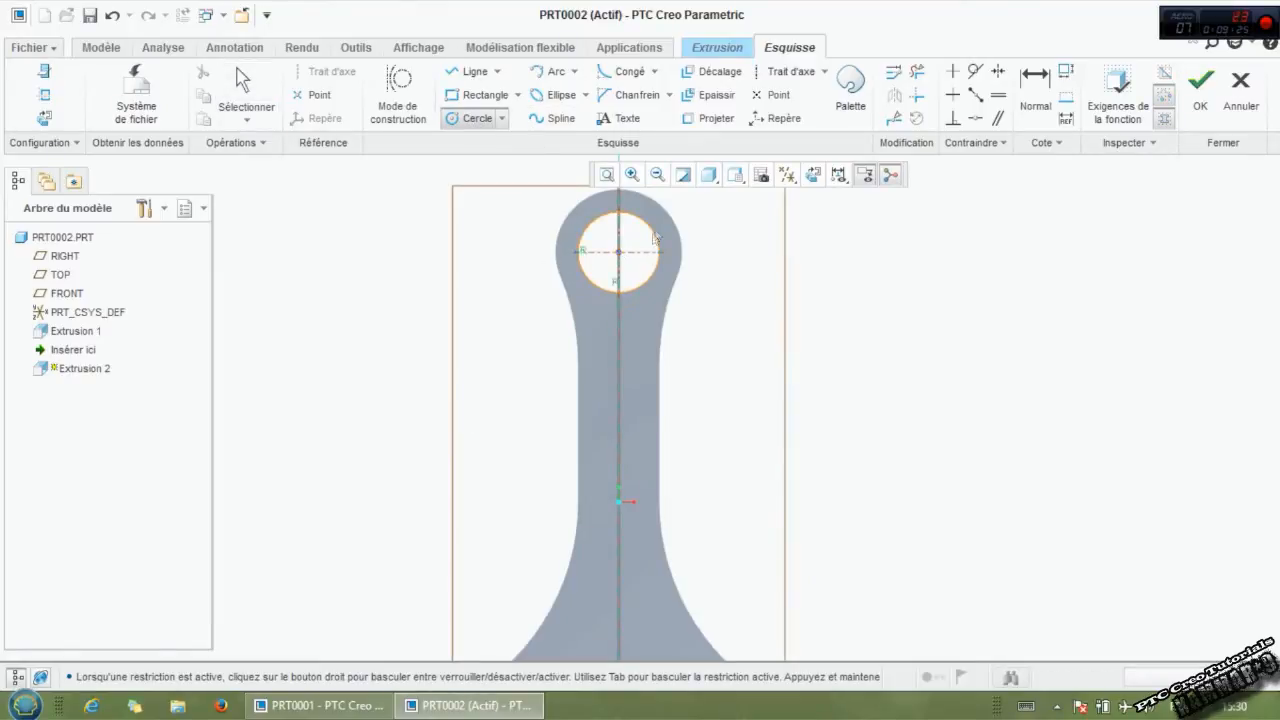
{"action": "left_click", "coordinate": [678, 287]}
{"action": "middle_click", "coordinate": [678, 287]}
{"action": "scroll", "coordinate": [705, 270], "scroll_direction": "up", "scroll_amount": 3}
{"action": "scroll", "coordinate": [689, 251], "scroll_direction": "down", "scroll_amount": 4}
{"action": "left_click", "coordinate": [720, 287]}
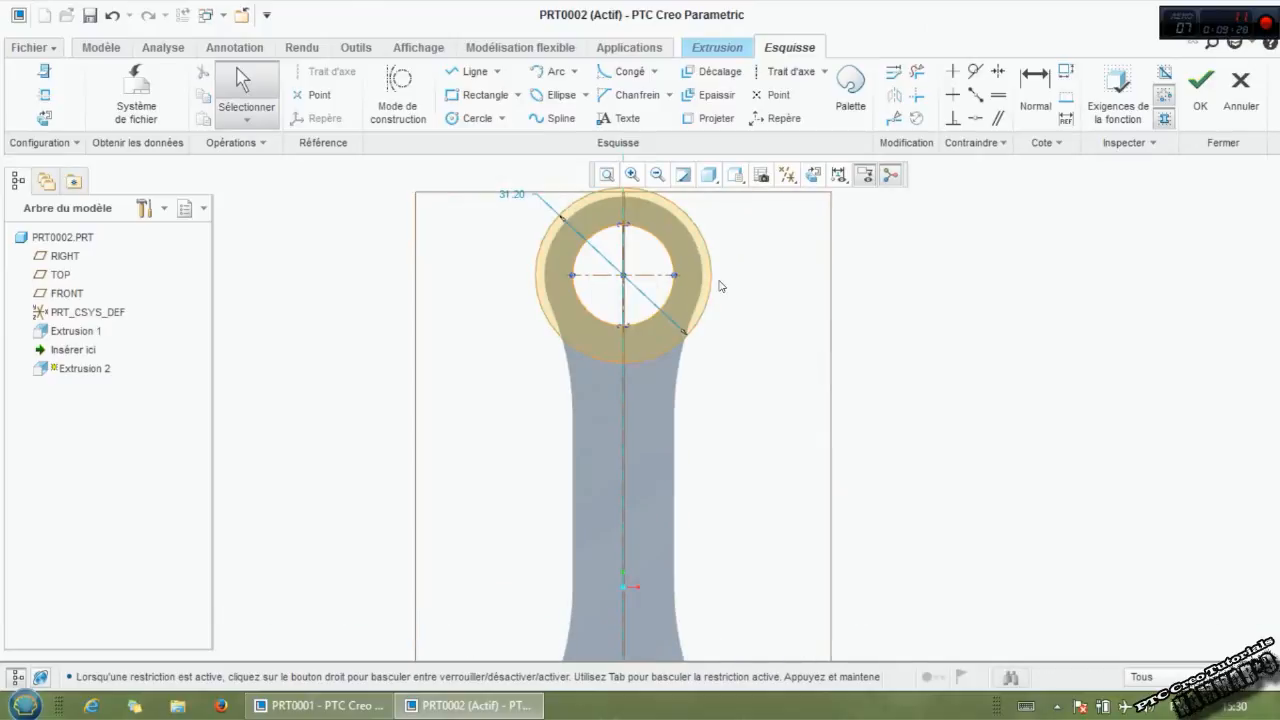
Step: Draw a horizontal line about 65 long along the rod's base, crossing the 60-diameter circle on both sides
{"action": "left_click", "coordinate": [470, 71]}
{"action": "scroll", "coordinate": [540, 334], "scroll_direction": "up", "scroll_amount": 3}
{"action": "scroll", "coordinate": [510, 630], "scroll_direction": "down", "scroll_amount": 4}
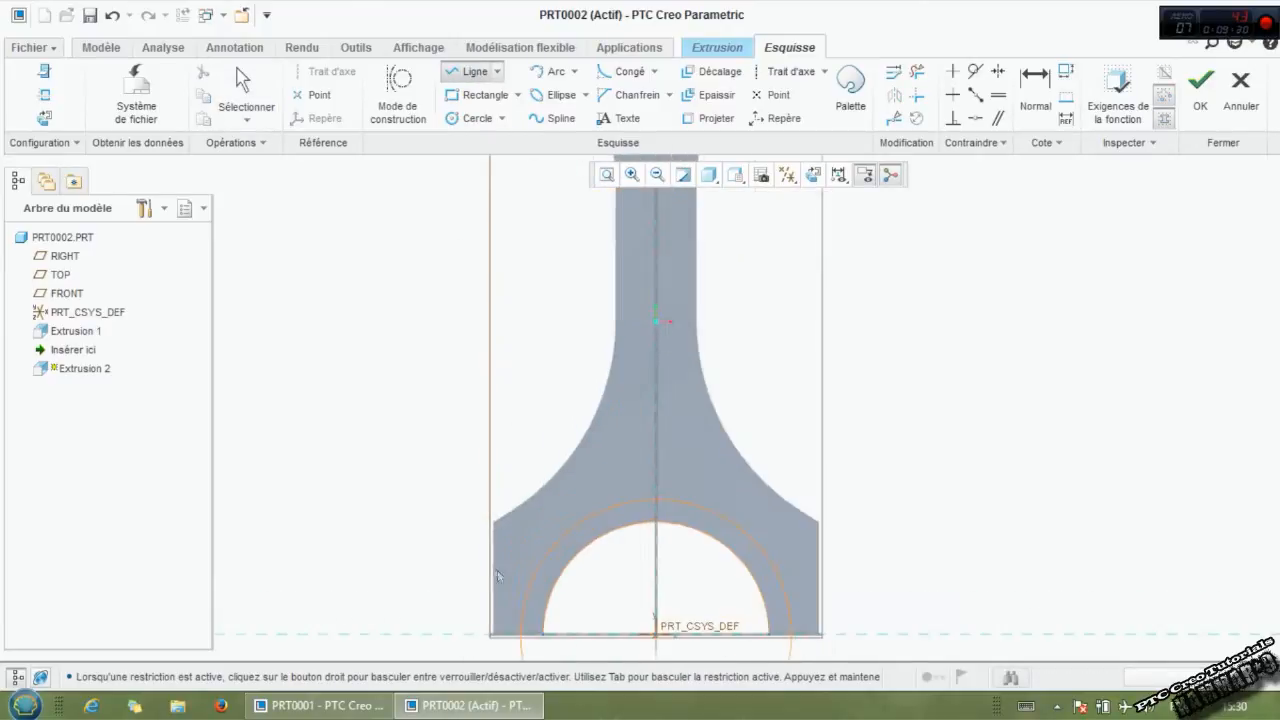
{"action": "left_click", "coordinate": [507, 635]}
{"action": "left_click", "coordinate": [803, 634]}
{"action": "middle_click", "coordinate": [916, 619]}
{"action": "scroll", "coordinate": [916, 621], "scroll_direction": "up", "scroll_amount": 2}
{"action": "scroll", "coordinate": [783, 634], "scroll_direction": "down", "scroll_amount": 2}
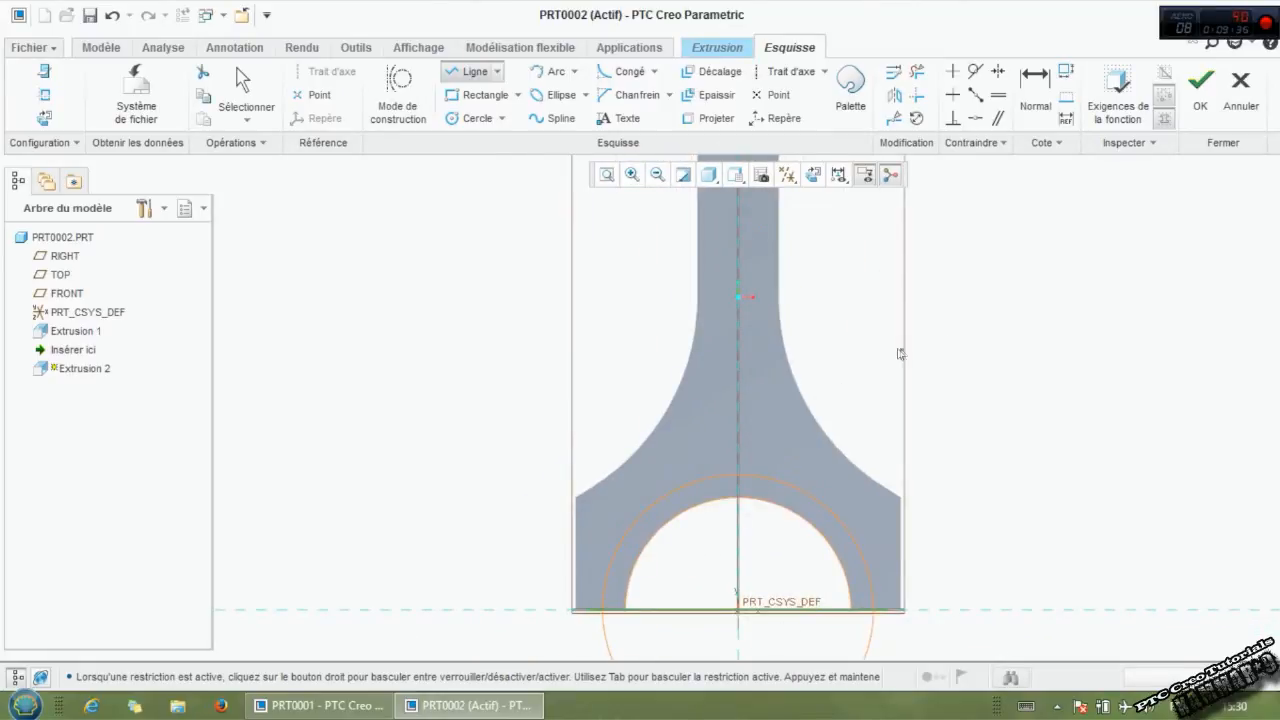
{"action": "middle_click", "coordinate": [968, 334]}
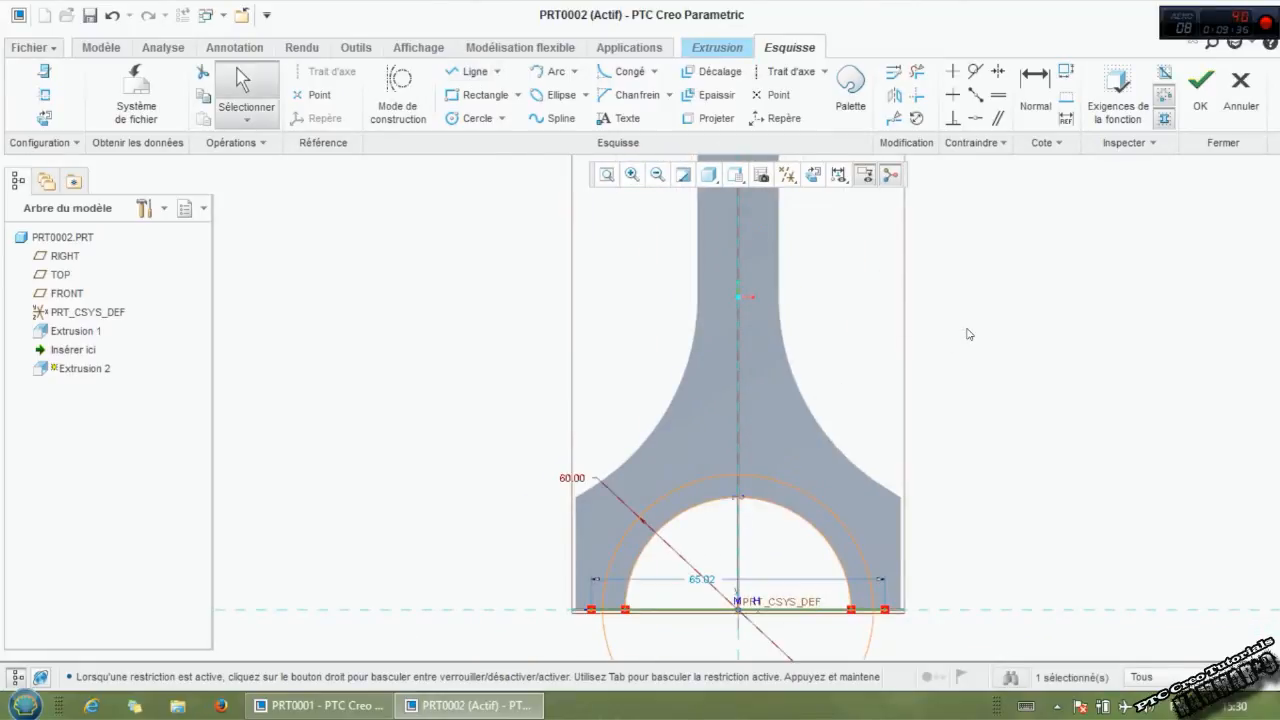
Step: Trim the base line's overhanging ends and its part across the opening, plus the big circle's lower half, leaving a closed half-ring
{"action": "left_click", "coordinate": [916, 74]}
{"action": "scroll", "coordinate": [862, 630], "scroll_direction": "down", "scroll_amount": 3}
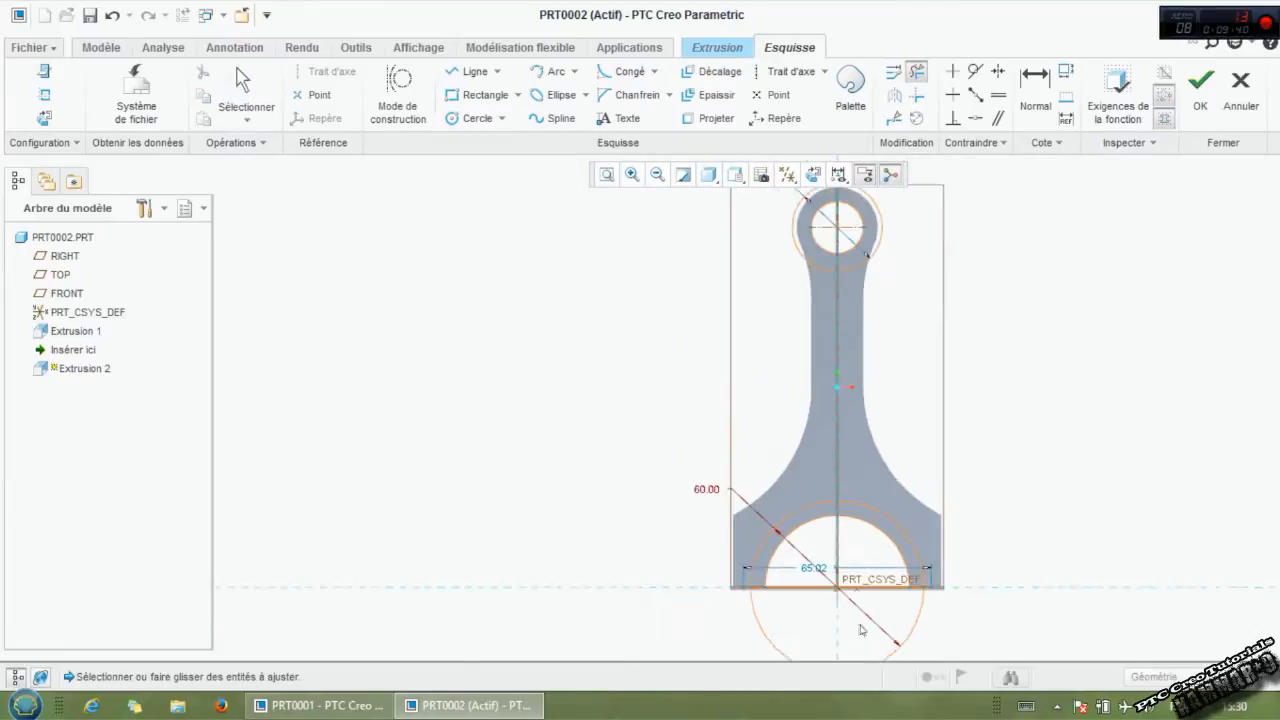
{"action": "scroll", "coordinate": [862, 630], "scroll_direction": "up", "scroll_amount": 3}
{"action": "left_click", "coordinate": [598, 565]}
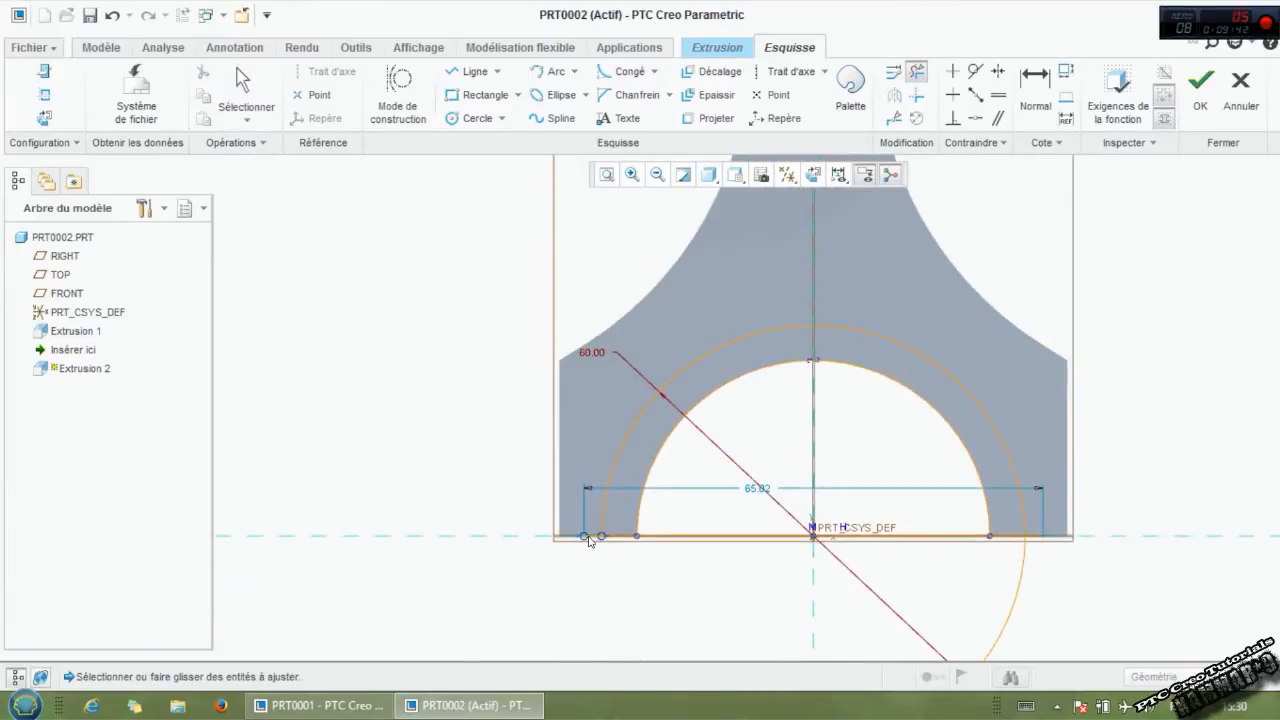
{"action": "left_click", "coordinate": [681, 538]}
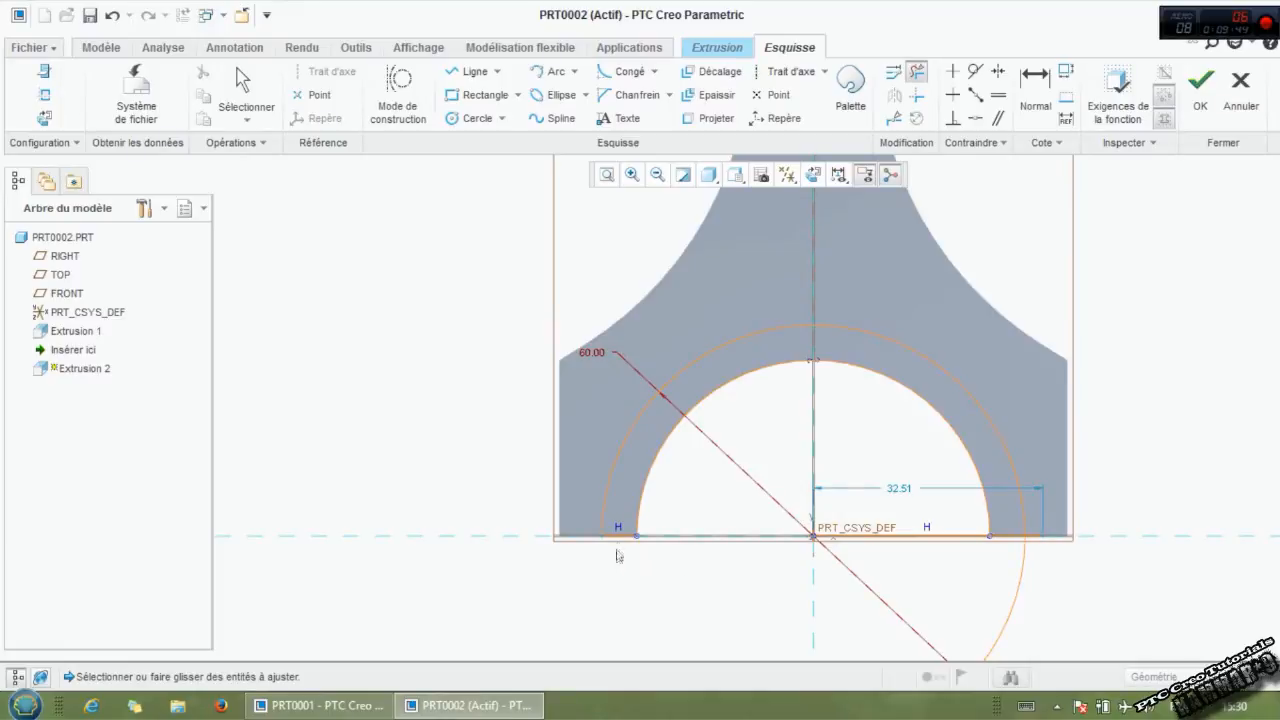
{"action": "left_click", "coordinate": [933, 539]}
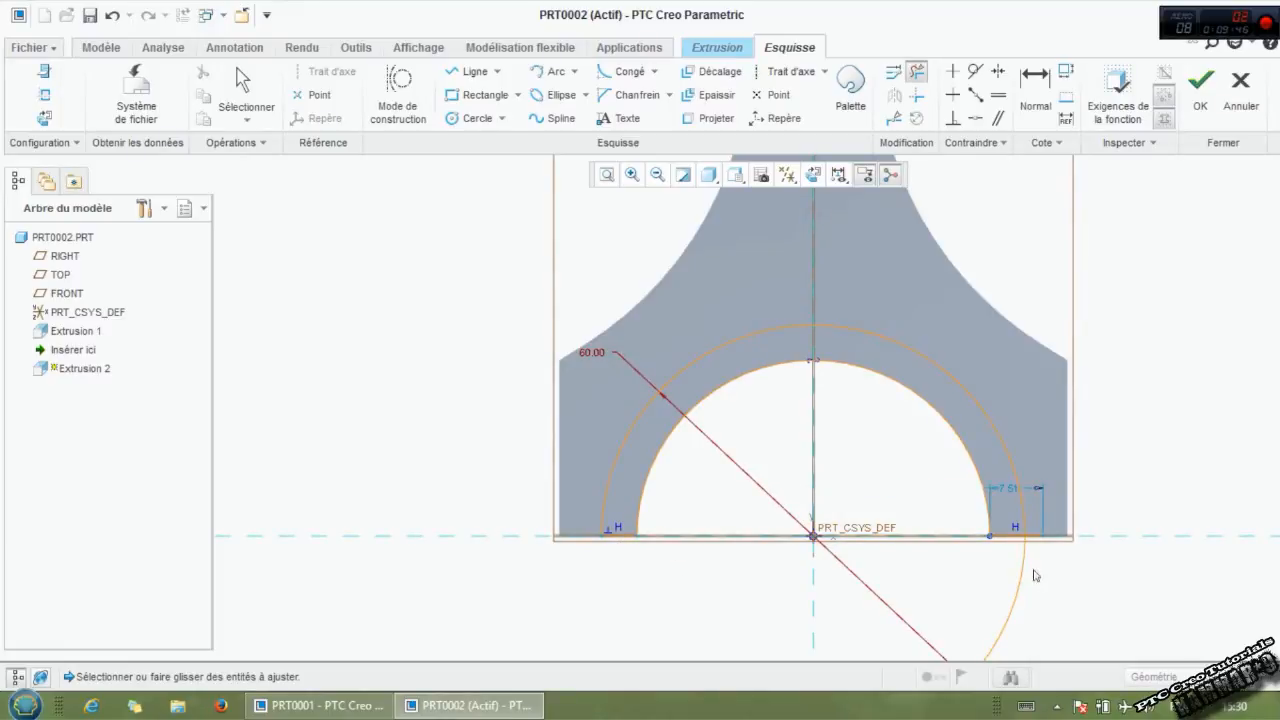
{"action": "scroll", "coordinate": [1006, 546], "scroll_direction": "down", "scroll_amount": 4}
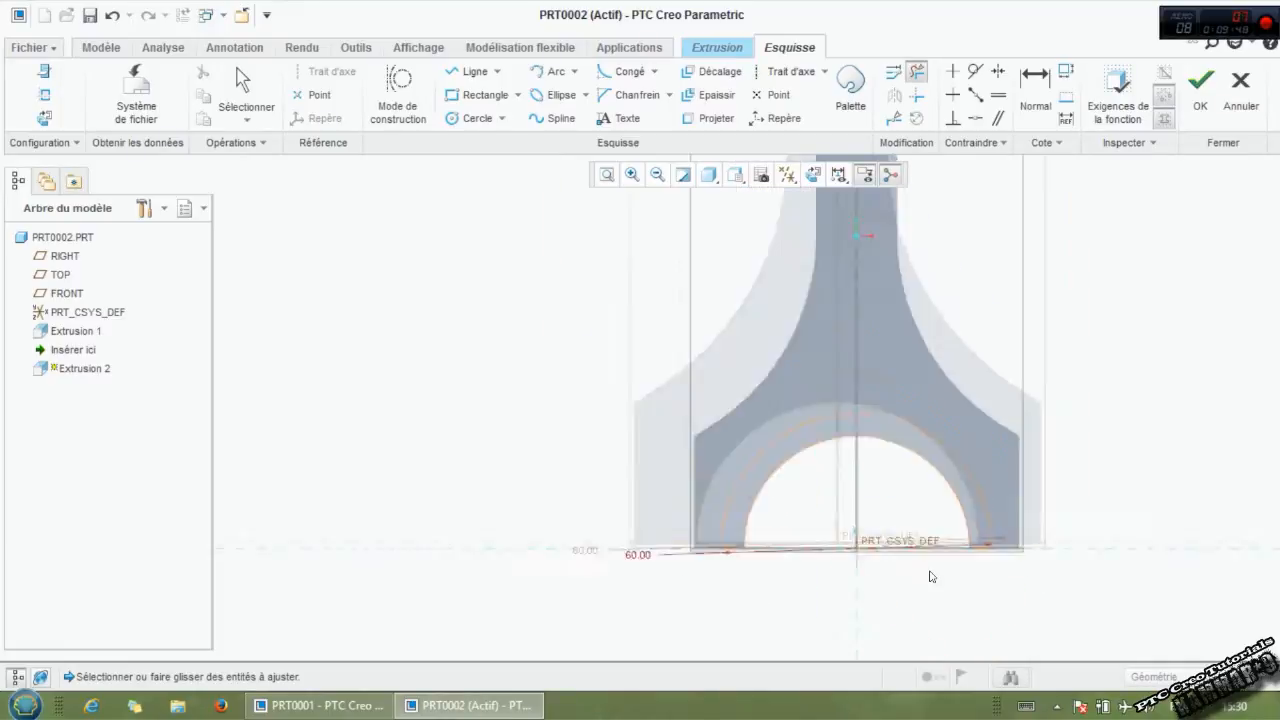
{"action": "scroll", "coordinate": [920, 326], "scroll_direction": "up", "scroll_amount": 5}
{"action": "middle_click", "coordinate": [920, 330]}
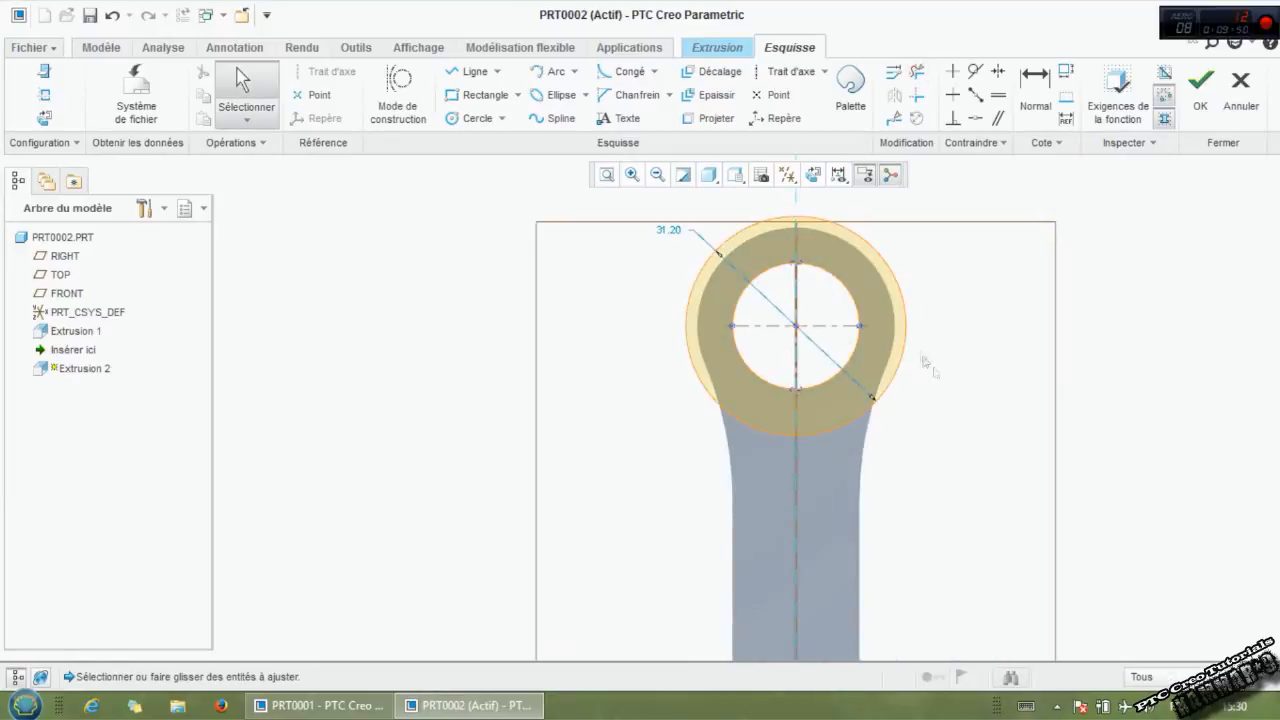
Step: Make the small-end circle's radius equal to the rod's rounded end arc and finish the sketch
{"action": "left_click_drag", "start_coordinate": [897, 298], "coordinate": [911, 298]}
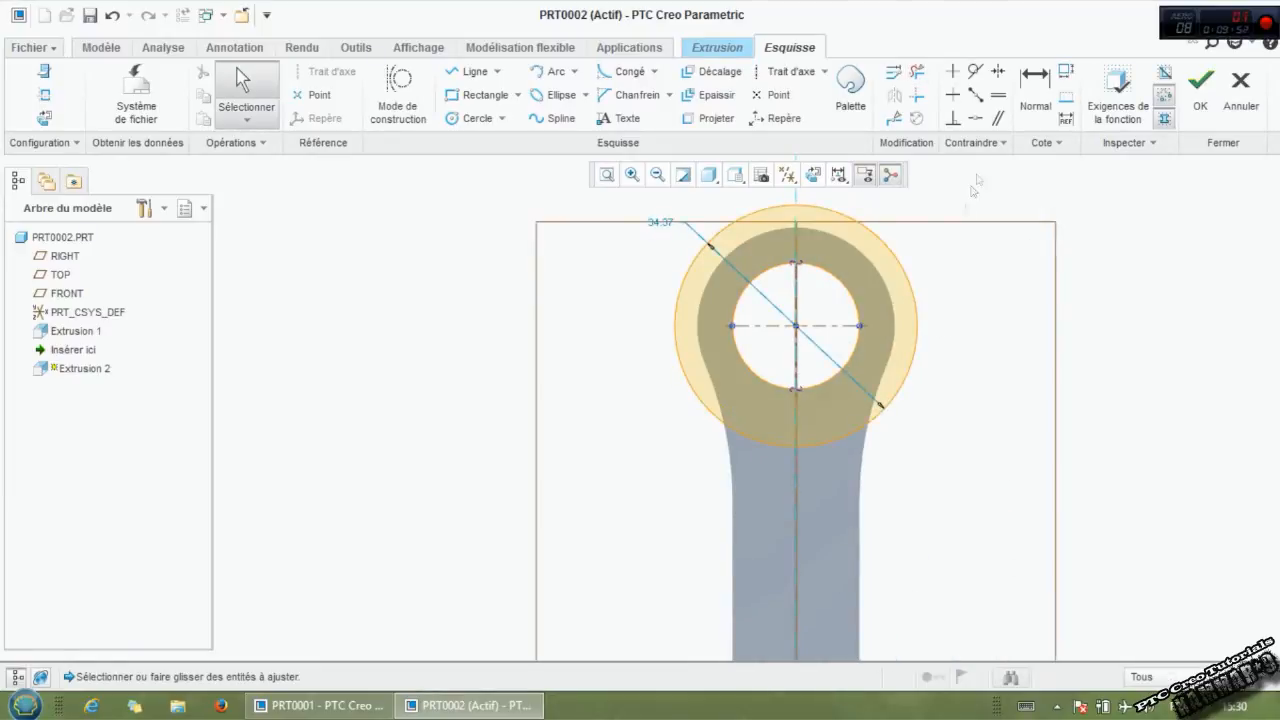
{"action": "left_click", "coordinate": [998, 95]}
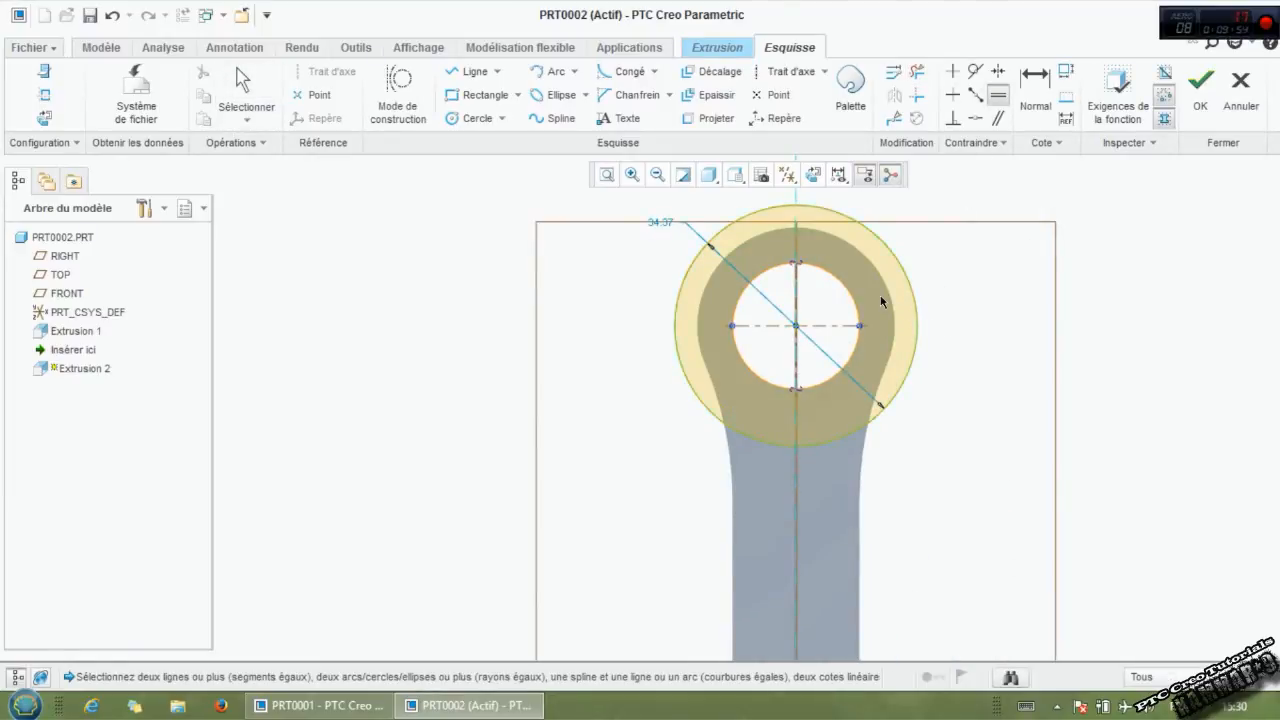
{"action": "left_click", "coordinate": [916, 337]}
{"action": "key", "text": "ctrl+d"}
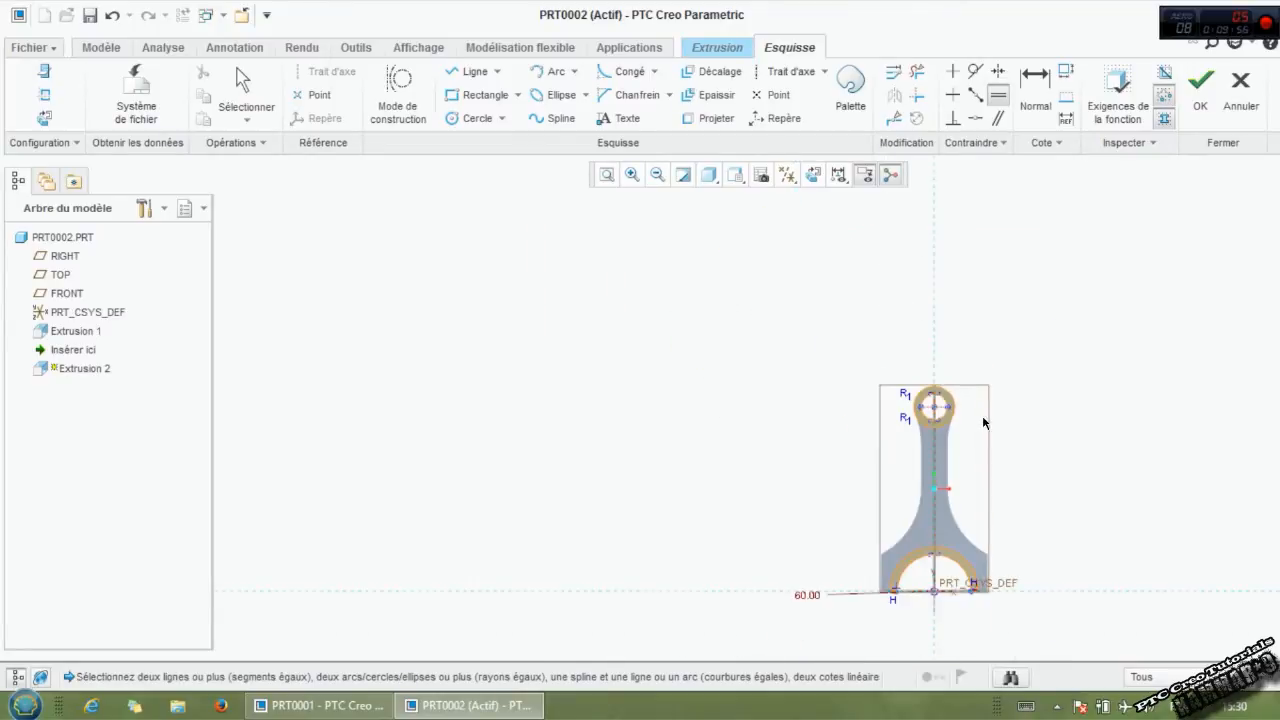
{"action": "left_click", "coordinate": [1199, 97]}
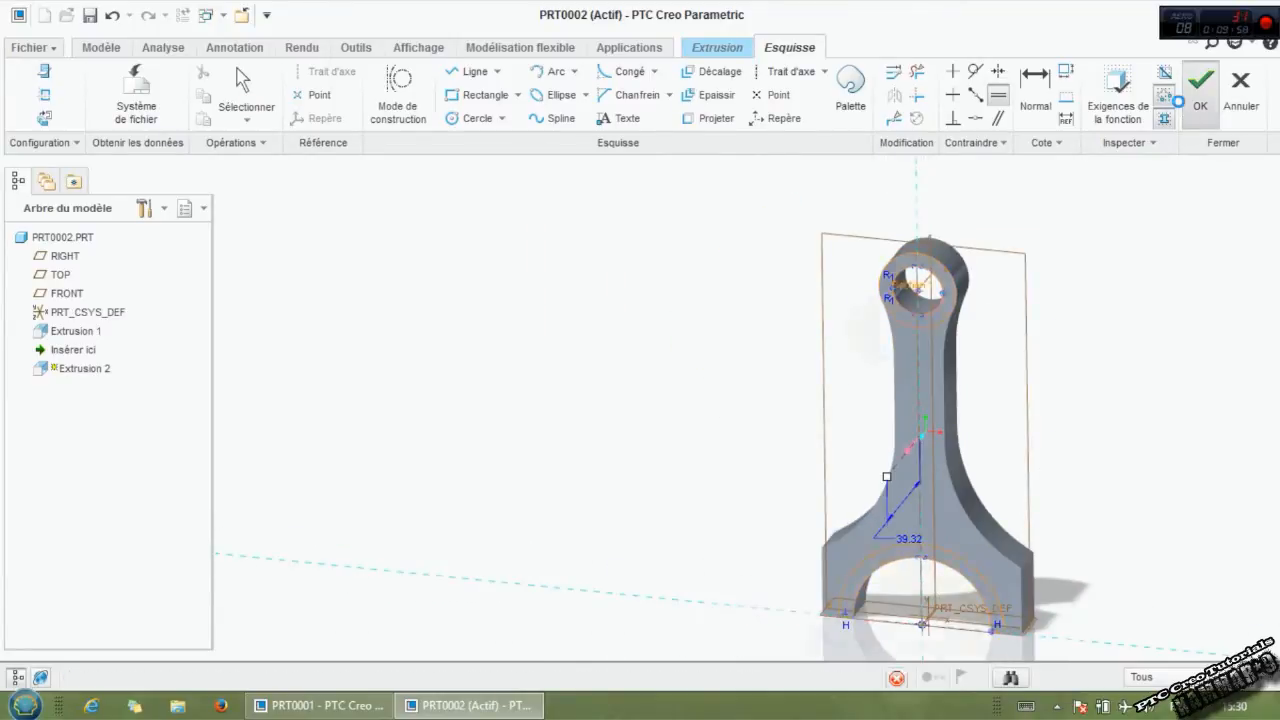
Step: Extrude the ring profiles around both bores to a depth of 2.5
{"action": "left_click_drag", "start_coordinate": [156, 95], "coordinate": [118, 96]}
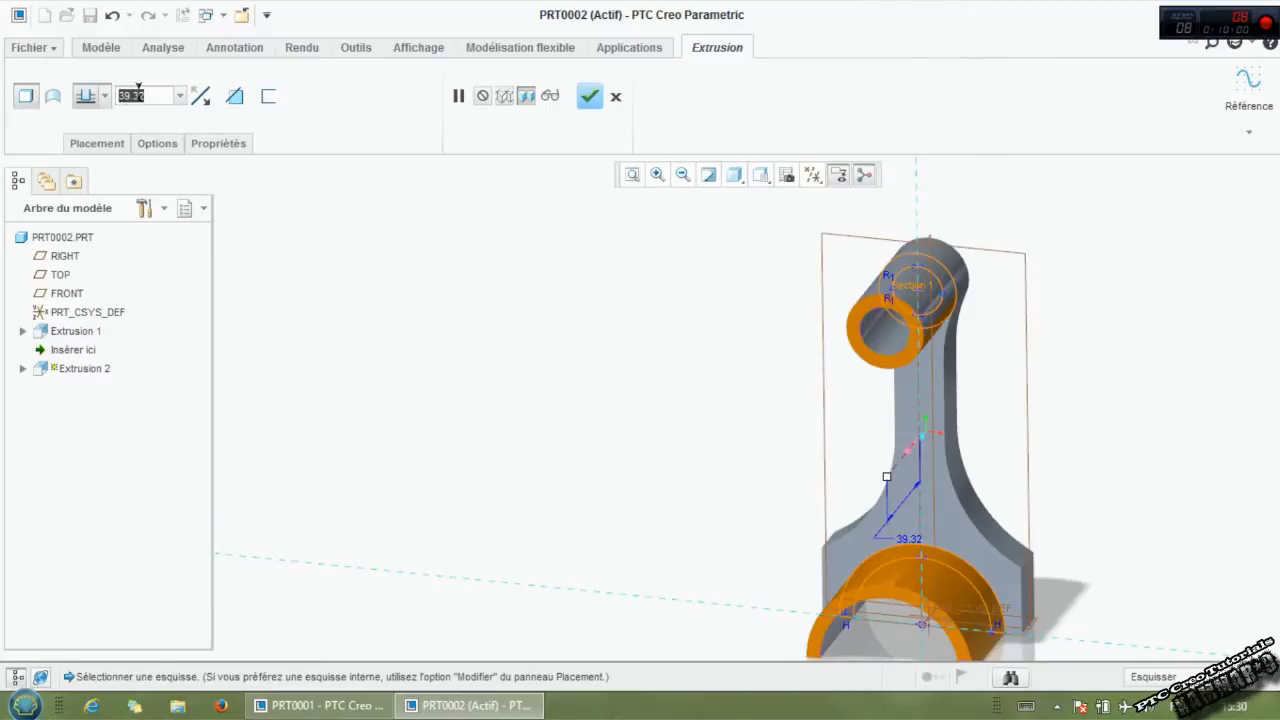
{"action": "type", "text": "2.5"}
{"action": "key", "text": "Return"}
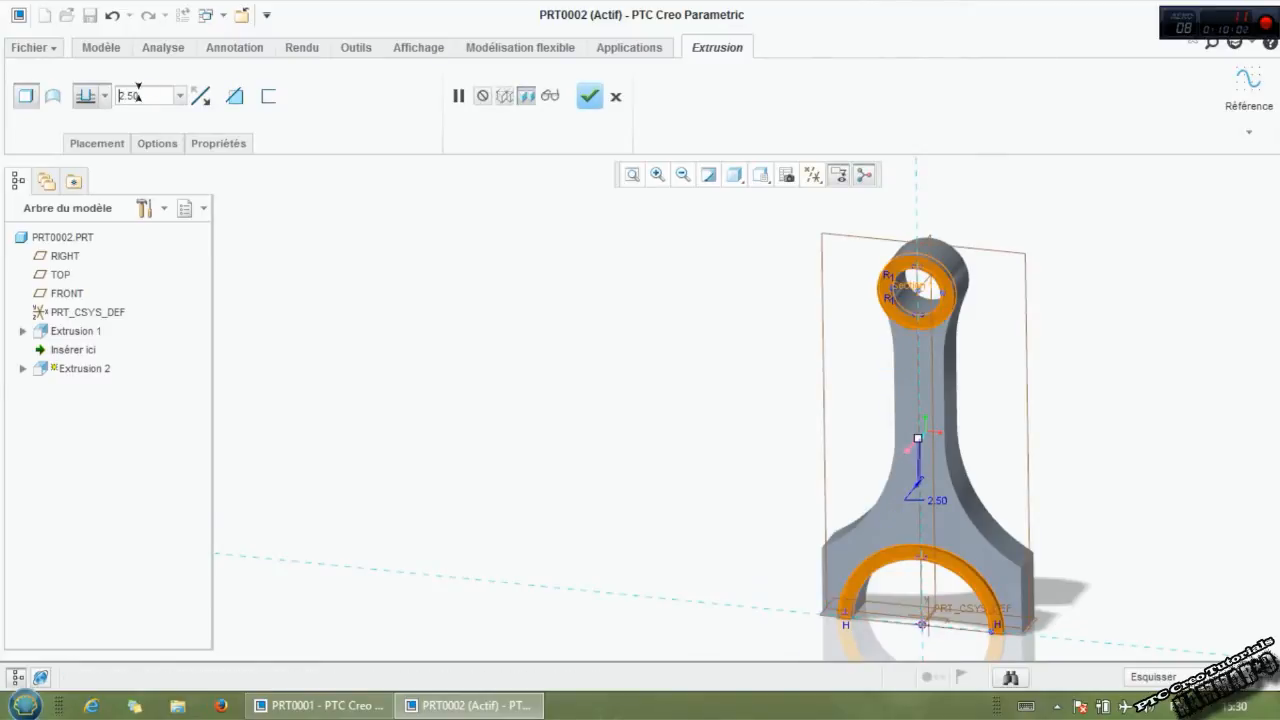
{"action": "left_click", "coordinate": [590, 96]}
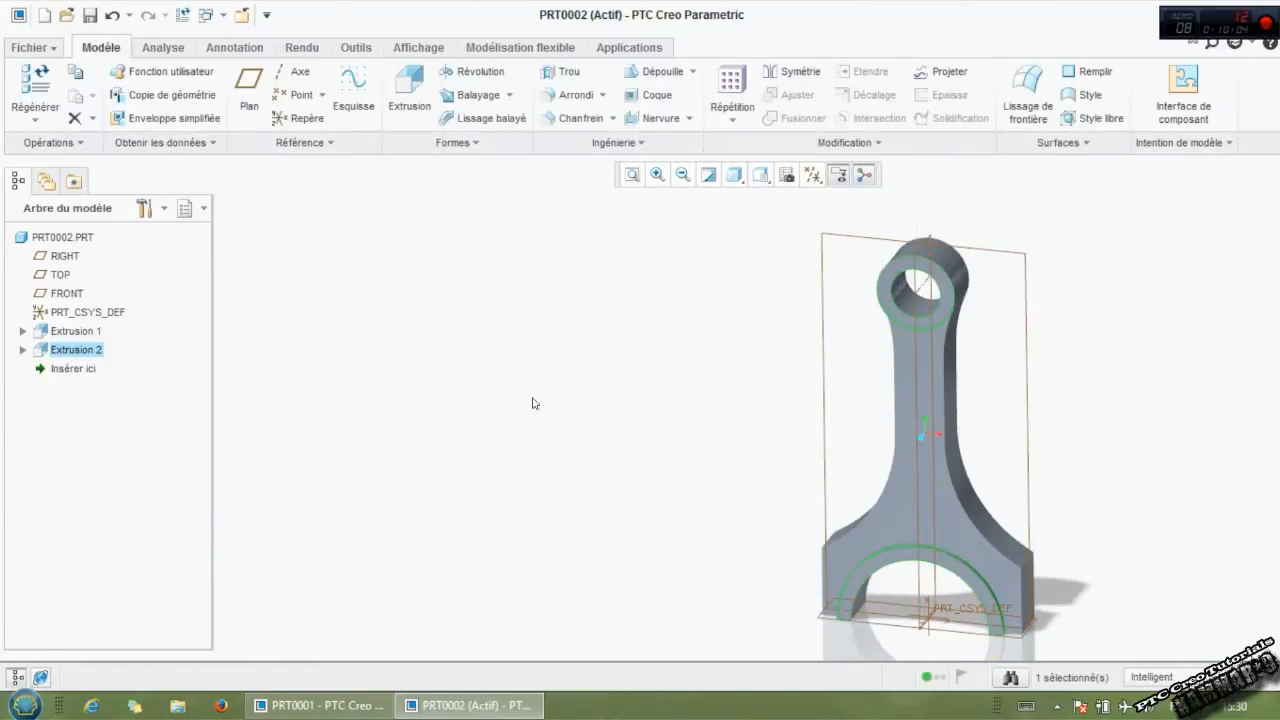
{"action": "left_click", "coordinate": [866, 437]}
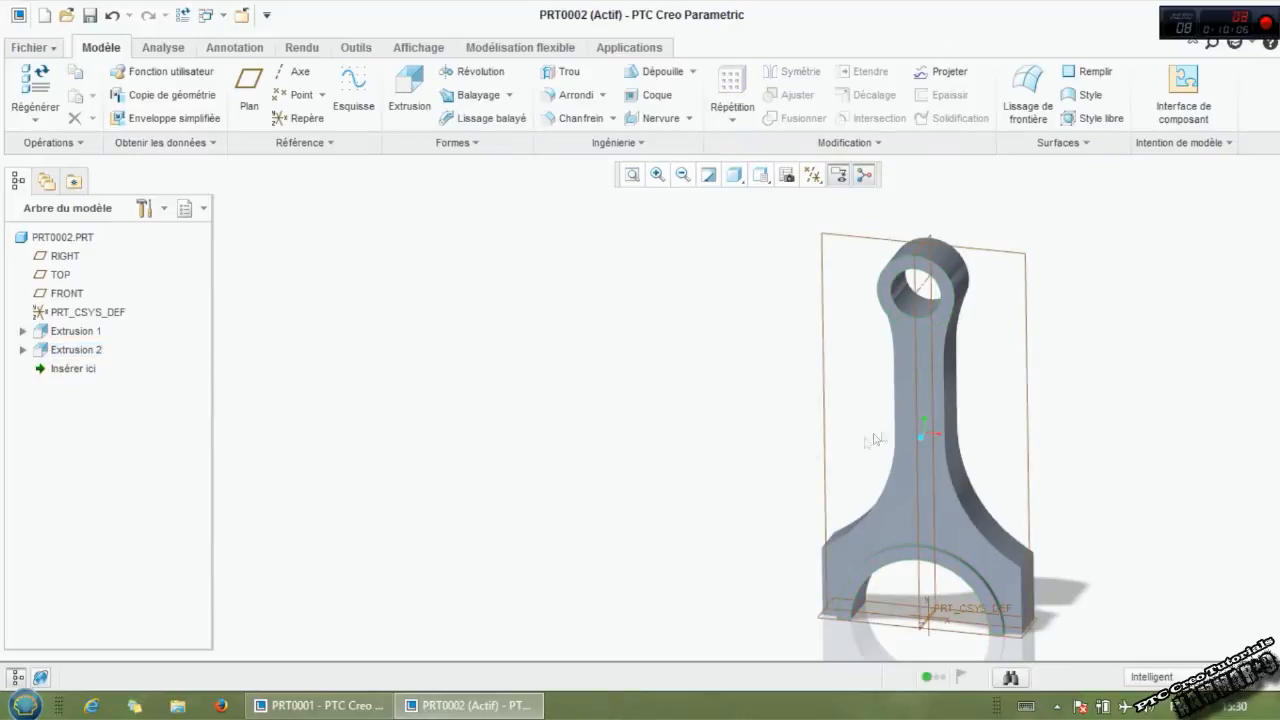
Step: Start an extrusion sketch on the shank's front face and draw a vertical rectangle about 8.3 by 49 across the centreline
{"action": "scroll", "coordinate": [886, 430], "scroll_direction": "down", "scroll_amount": 2}
{"action": "left_click", "coordinate": [912, 407]}
{"action": "left_click", "coordinate": [912, 412]}
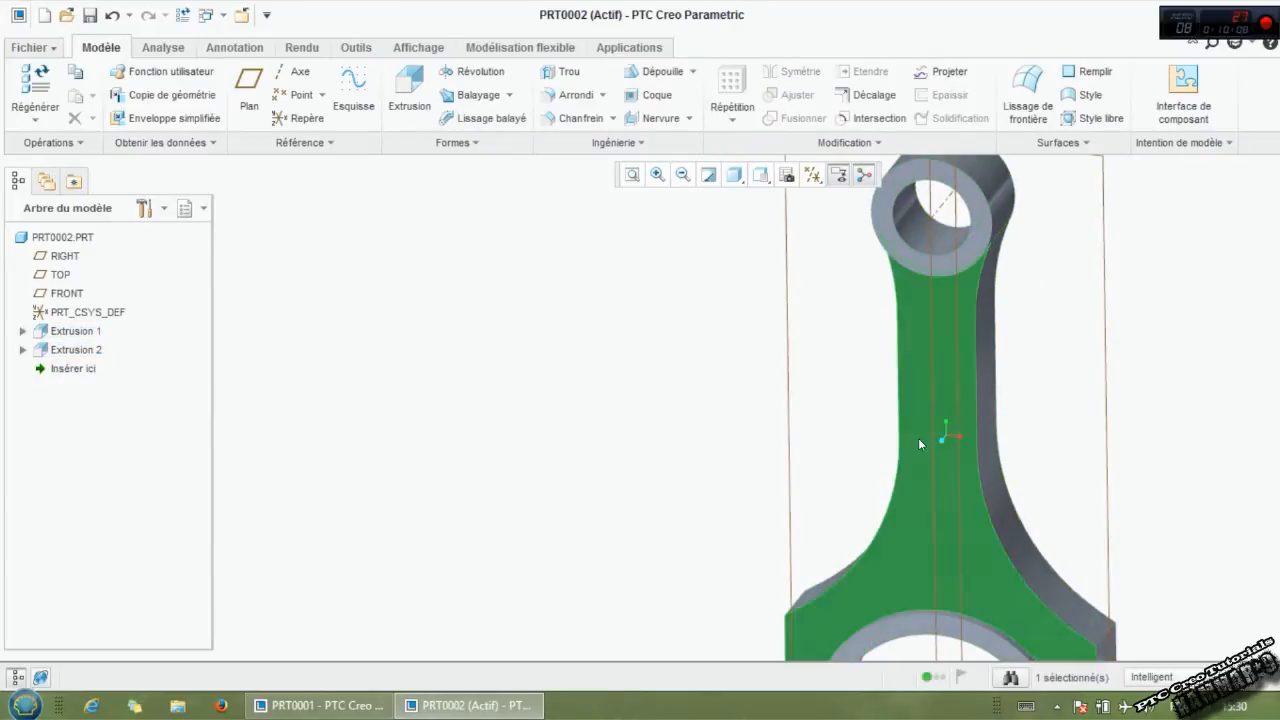
{"action": "left_click", "coordinate": [409, 90]}
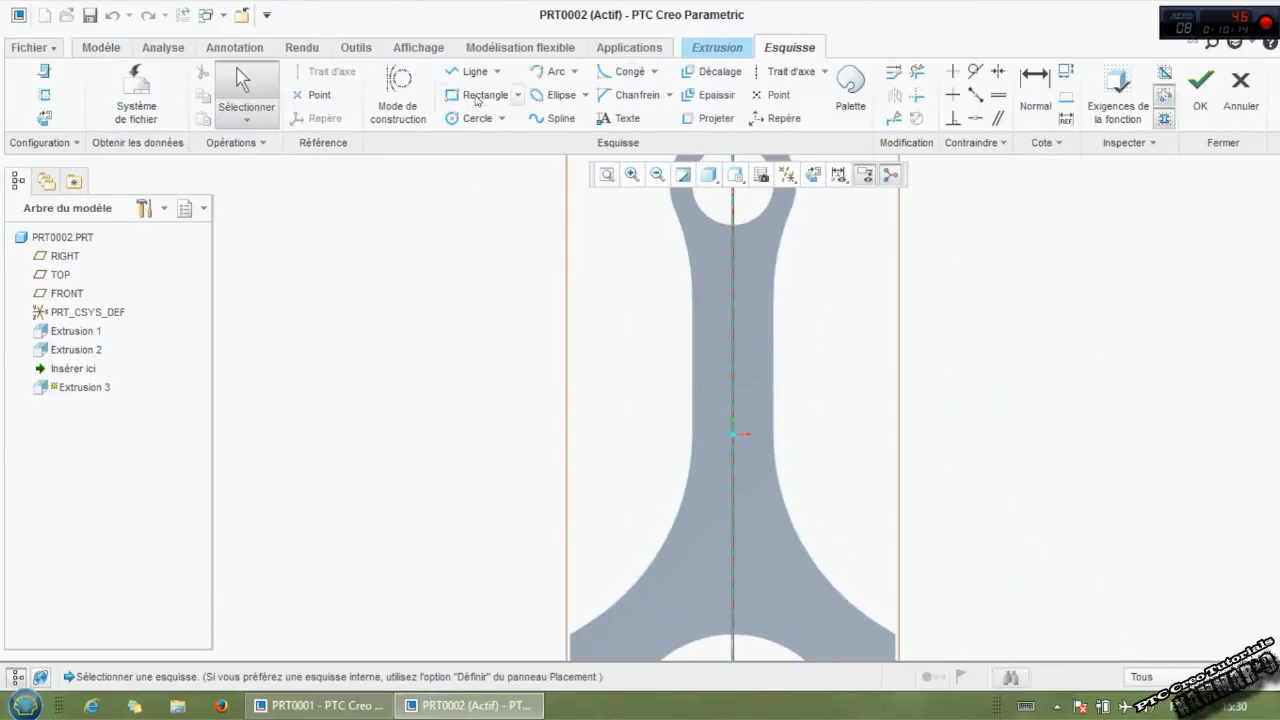
{"action": "left_click", "coordinate": [508, 94]}
{"action": "left_click", "coordinate": [714, 298]}
{"action": "left_click", "coordinate": [749, 518]}
{"action": "scroll", "coordinate": [740, 298], "scroll_direction": "down", "scroll_amount": 2}
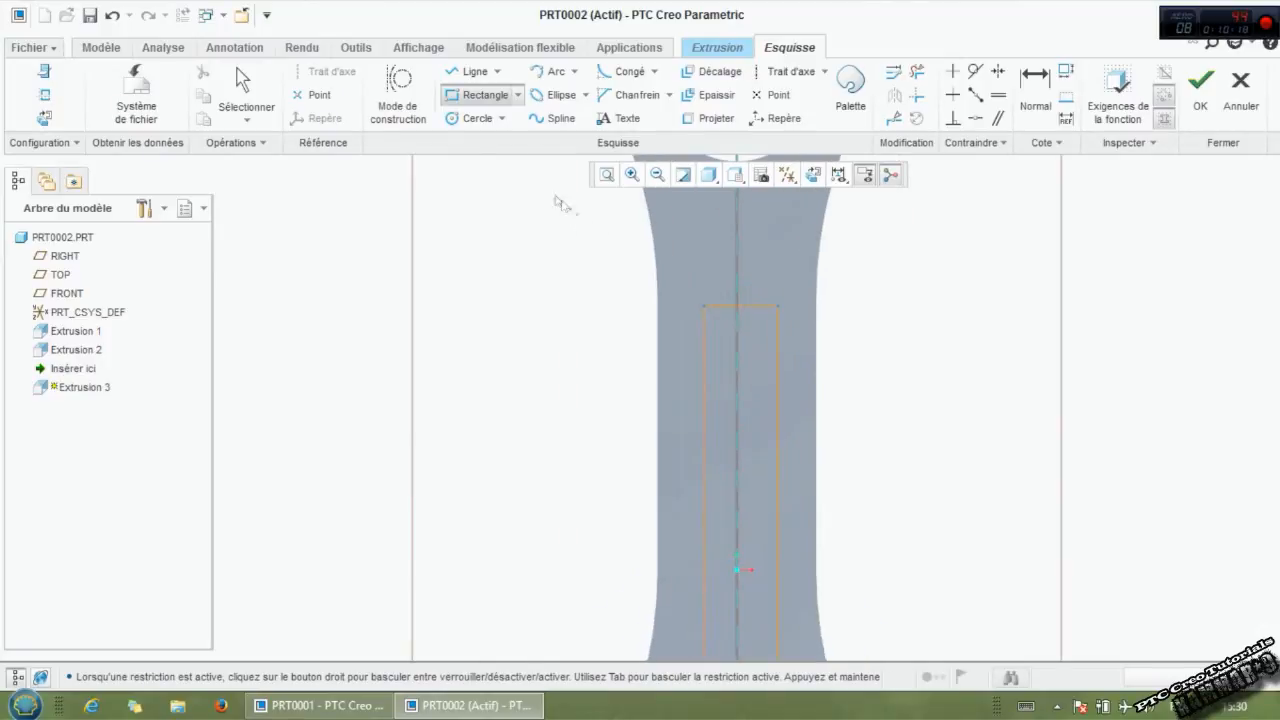
Step: Draw a circle centred on each short side of the rectangle, with a diameter matching the rectangle's width
{"action": "left_click", "coordinate": [478, 120]}
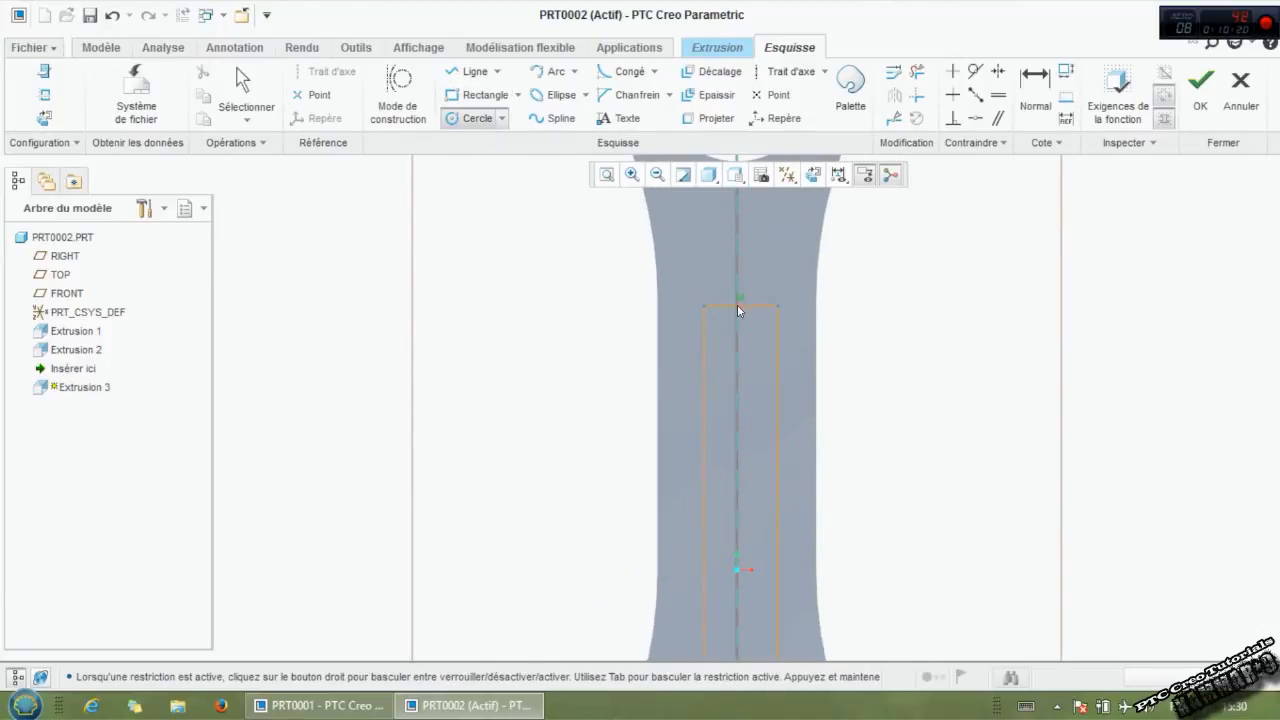
{"action": "mouse_move", "coordinate": [772, 306]}
{"action": "middle_mouse_down"}
{"action": "mouse_move", "coordinate": [752, 394]}
{"action": "mouse_move", "coordinate": [748, 562]}
{"action": "mouse_move", "coordinate": [740, 490]}
{"action": "middle_mouse_up"}
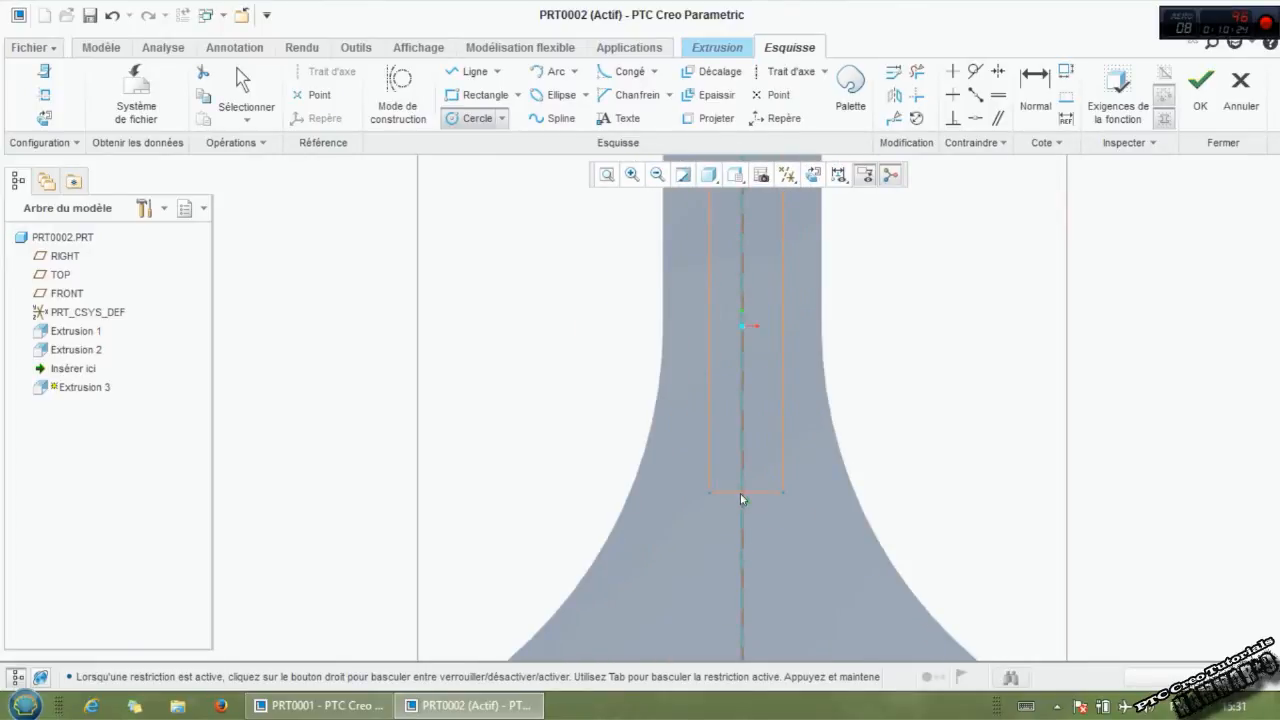
{"action": "left_click", "coordinate": [777, 494]}
{"action": "middle_click", "coordinate": [777, 490]}
{"action": "scroll", "coordinate": [777, 478], "scroll_direction": "up", "scroll_amount": 2}
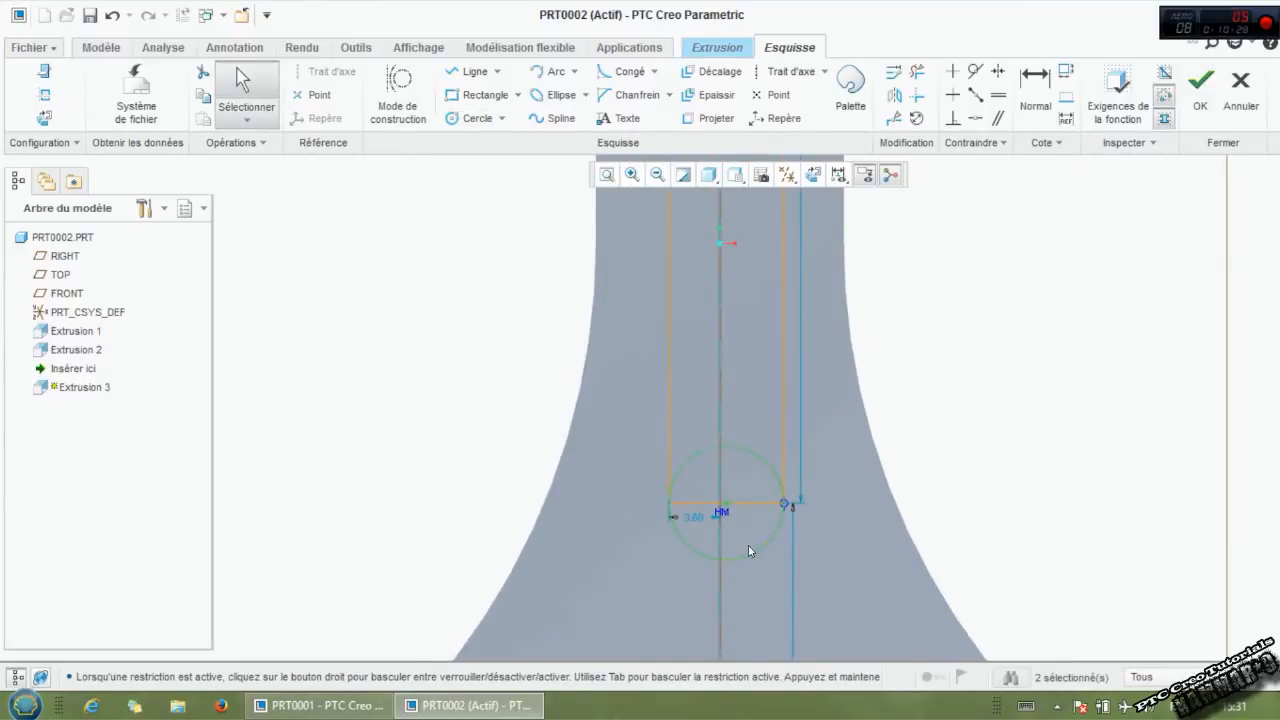
Step: Trim the rectangle's short sides and the inner halves of both circles, leaving a closed slot with rounded ends
{"action": "scroll", "coordinate": [748, 545], "scroll_direction": "down", "scroll_amount": 3}
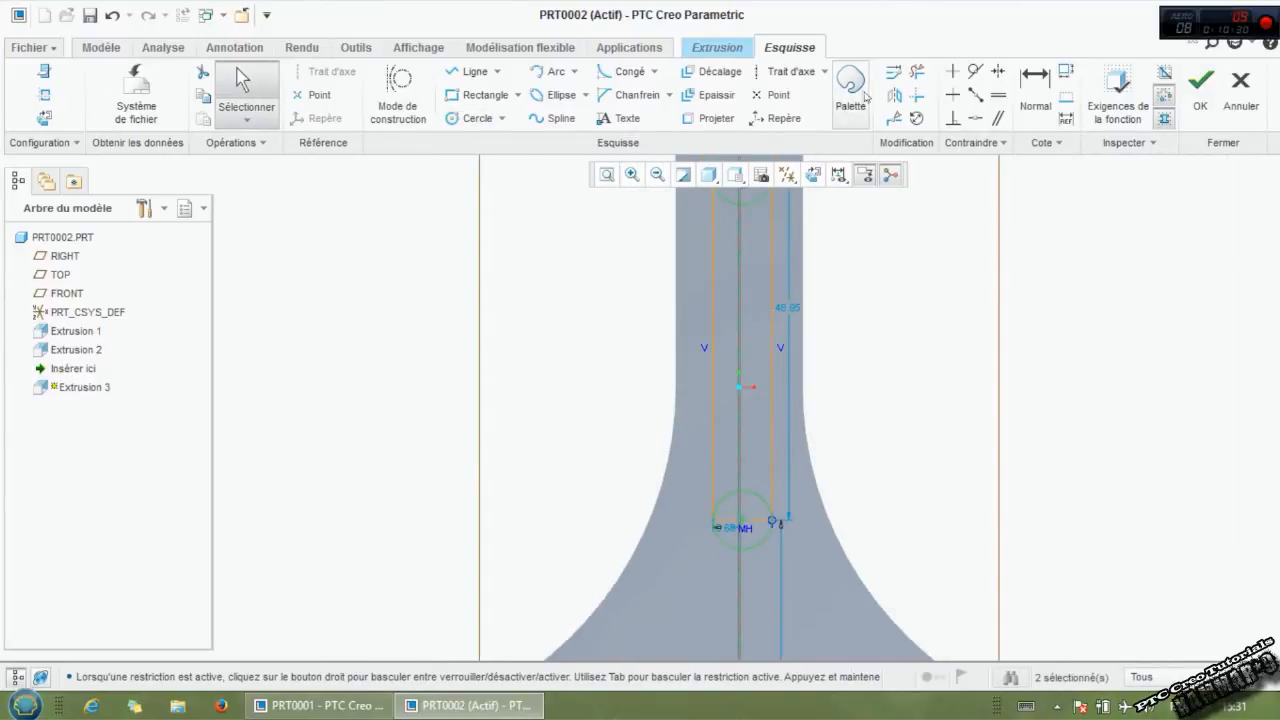
{"action": "left_click", "coordinate": [917, 71]}
{"action": "scroll", "coordinate": [740, 525], "scroll_direction": "up", "scroll_amount": 2}
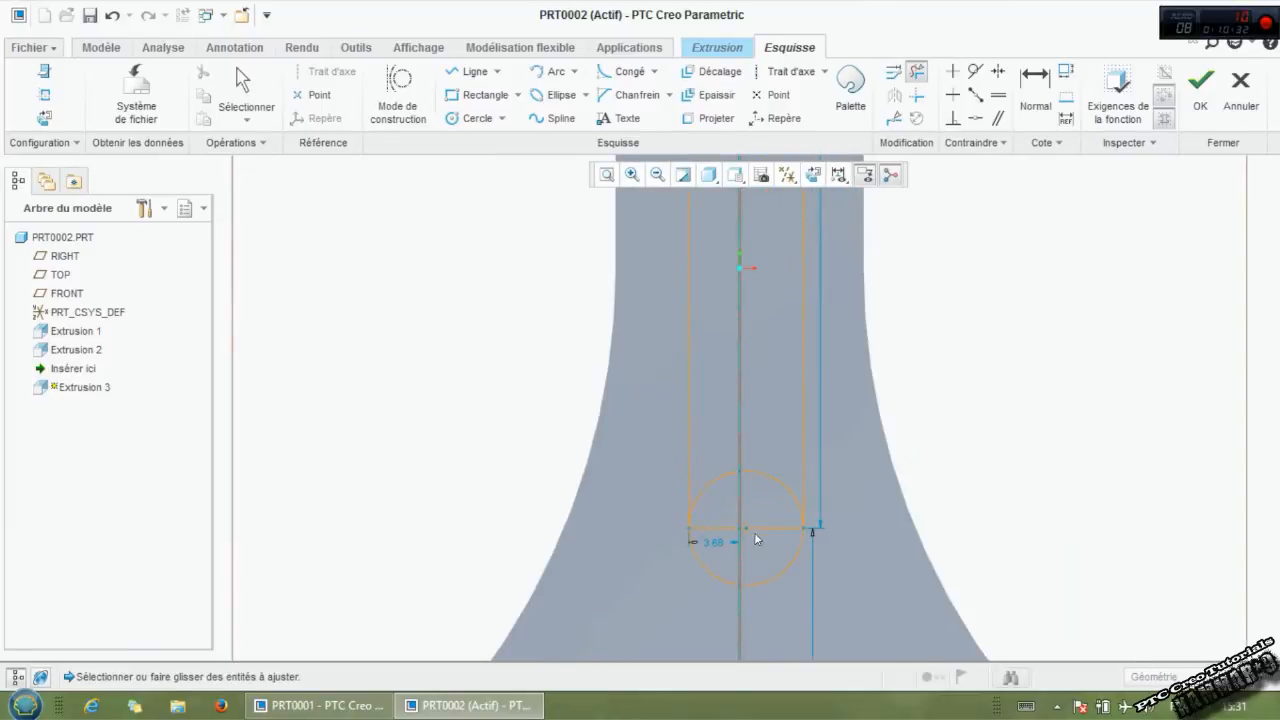
{"action": "left_click", "coordinate": [745, 528]}
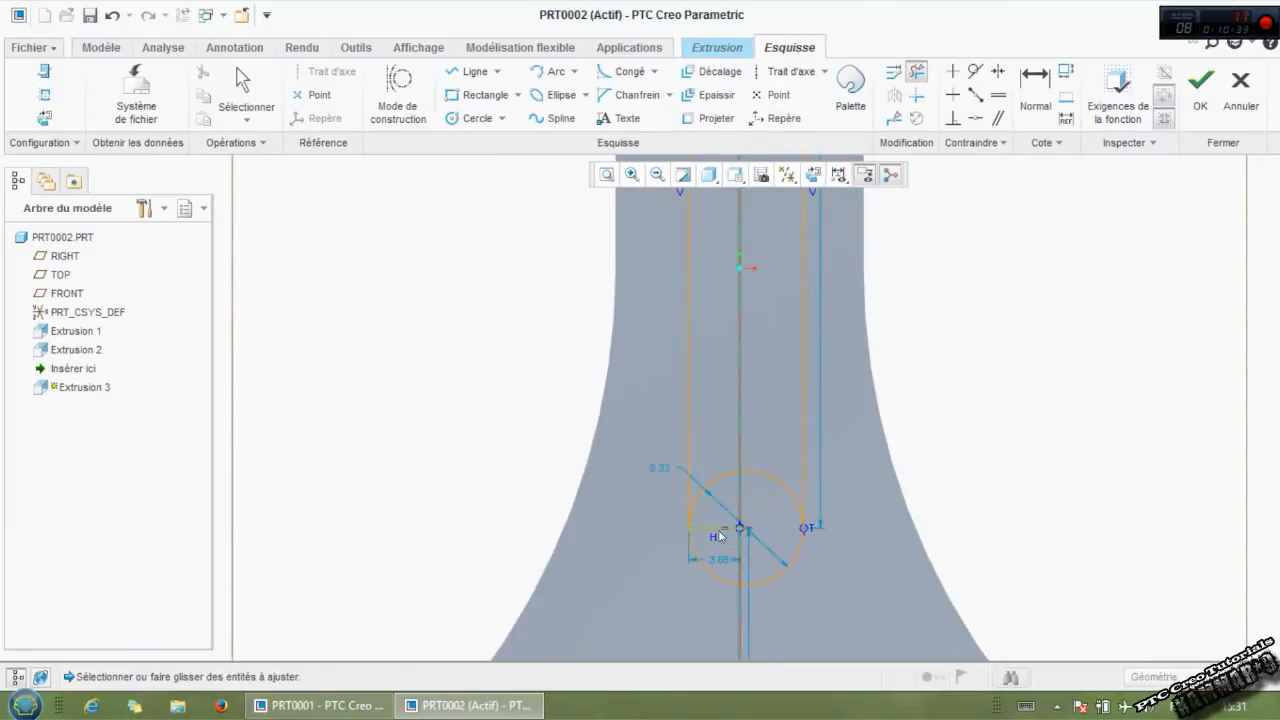
{"action": "left_click", "coordinate": [753, 471]}
{"action": "left_click", "coordinate": [718, 476]}
{"action": "scroll", "coordinate": [727, 494], "scroll_direction": "down", "scroll_amount": 3}
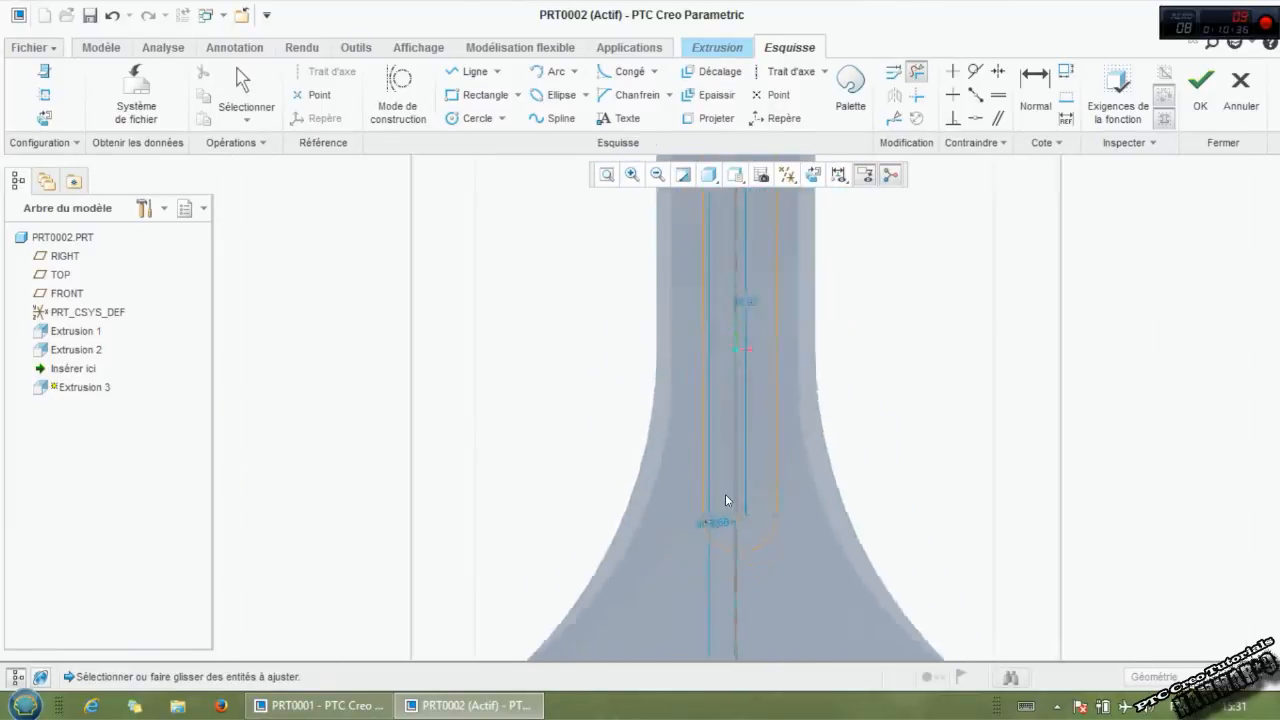
{"action": "scroll", "coordinate": [741, 268], "scroll_direction": "up", "scroll_amount": 3}
{"action": "left_click_drag", "start_coordinate": [701, 371], "coordinate": [702, 324]}
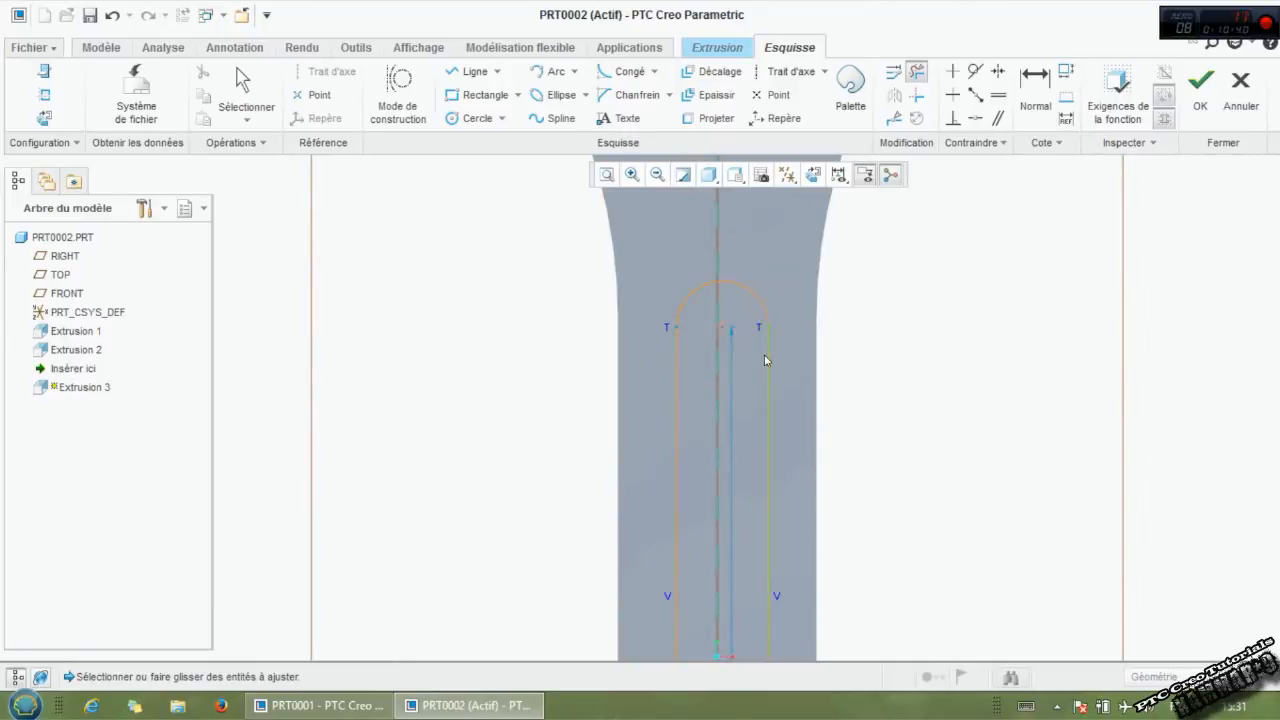
{"action": "middle_click", "coordinate": [764, 360]}
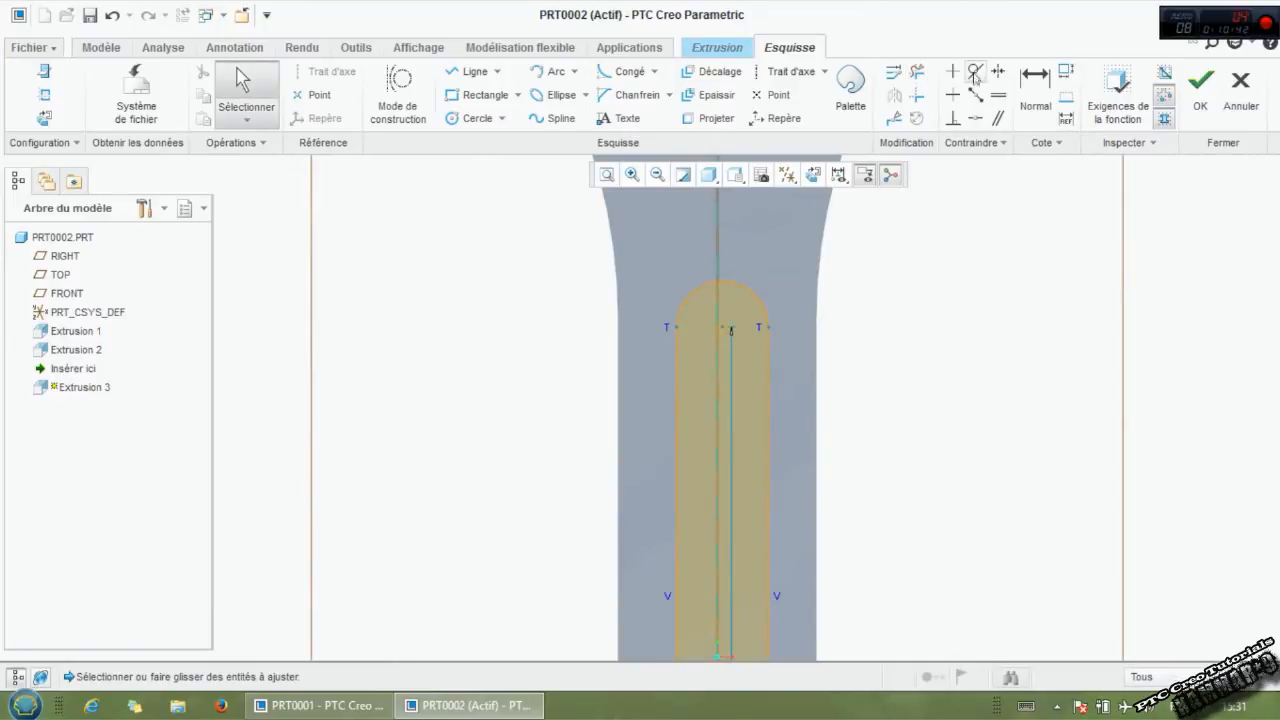
Step: Align the slot's upper arc centre with the rod's vertical centreline
{"action": "left_click", "coordinate": [975, 118]}
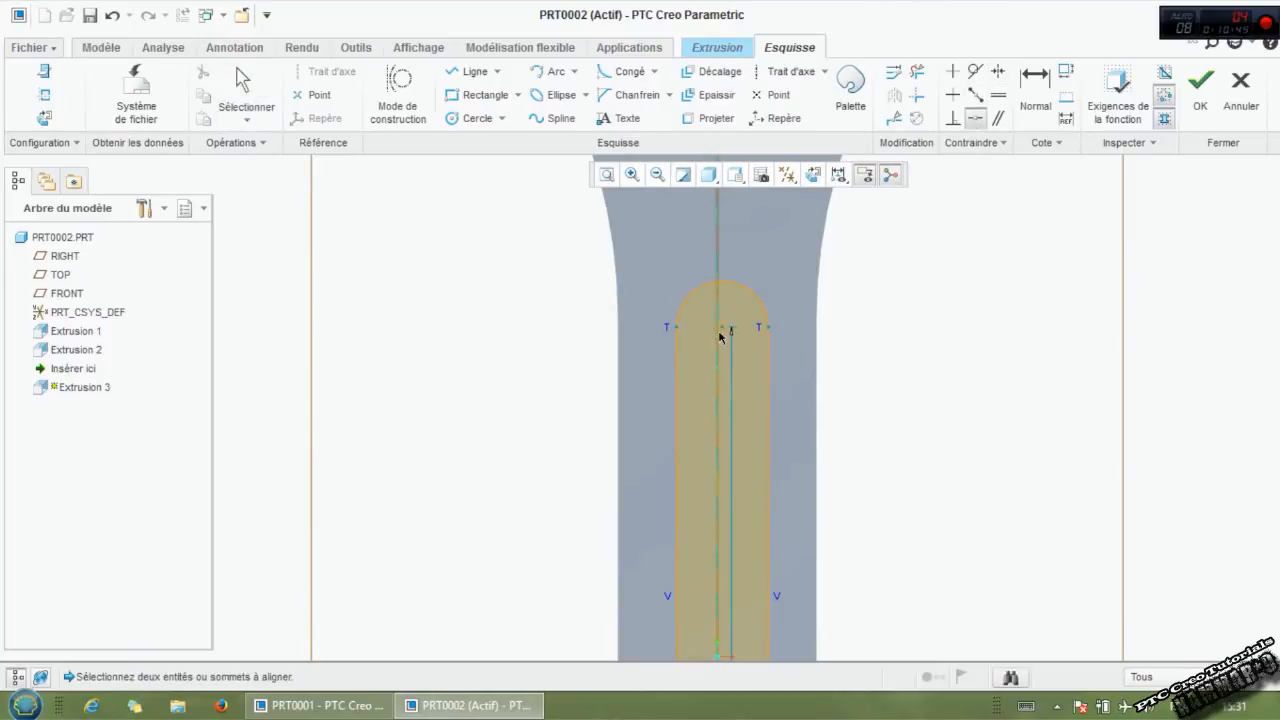
{"action": "left_click", "coordinate": [715, 309]}
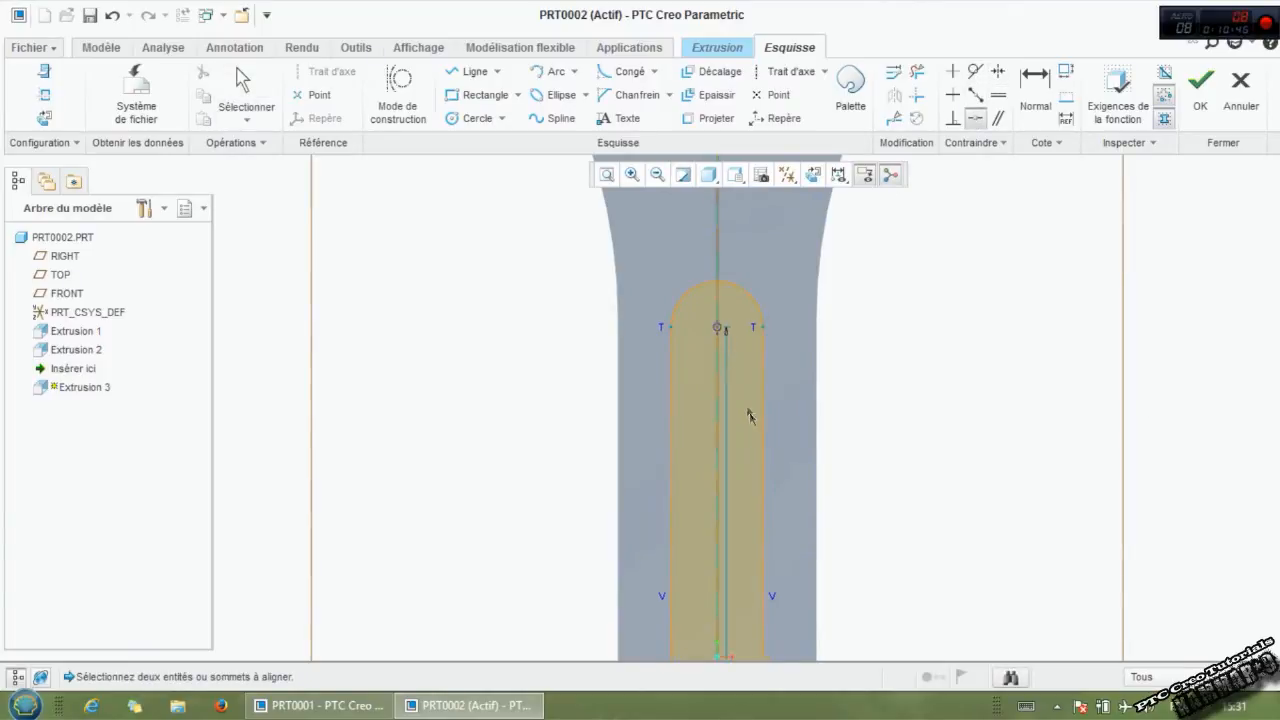
{"action": "scroll", "coordinate": [749, 412], "scroll_direction": "up", "scroll_amount": 4}
{"action": "scroll", "coordinate": [741, 583], "scroll_direction": "down", "scroll_amount": 3}
{"action": "scroll", "coordinate": [878, 479], "scroll_direction": "up", "scroll_amount": 1}
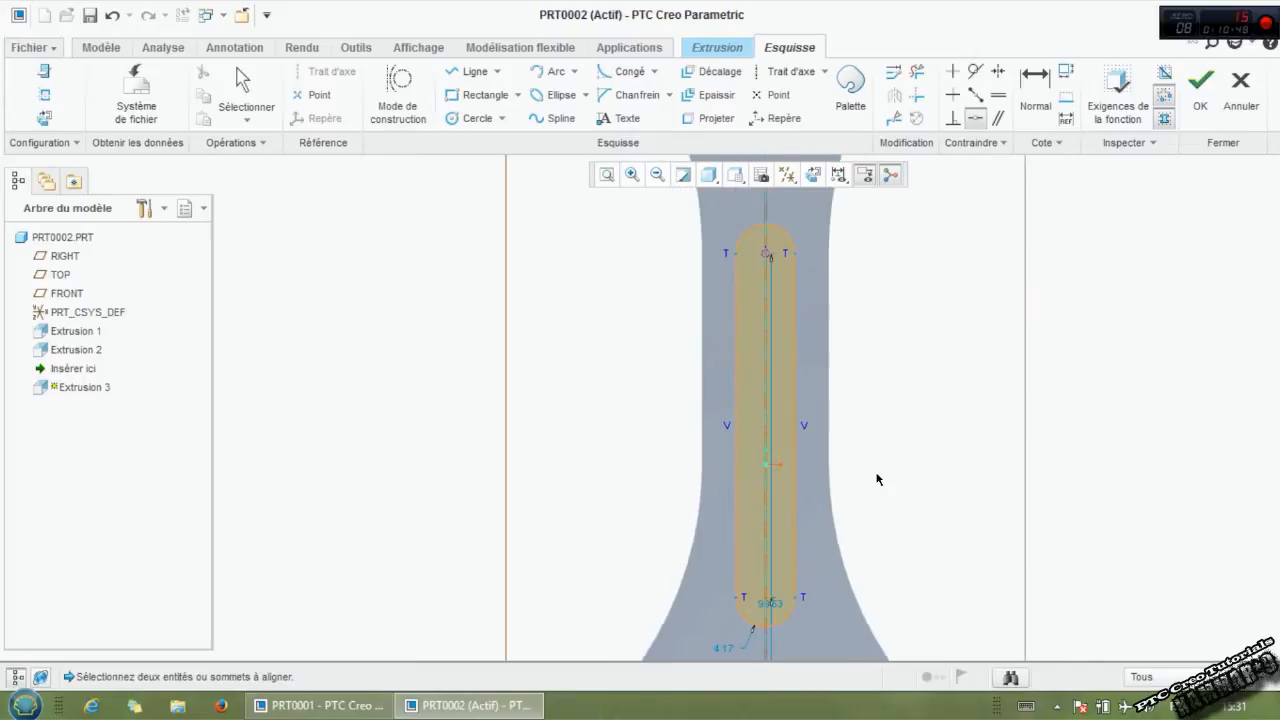
{"action": "middle_click", "coordinate": [902, 537]}
{"action": "left_click_drag", "start_coordinate": [766, 603], "coordinate": [801, 600]}
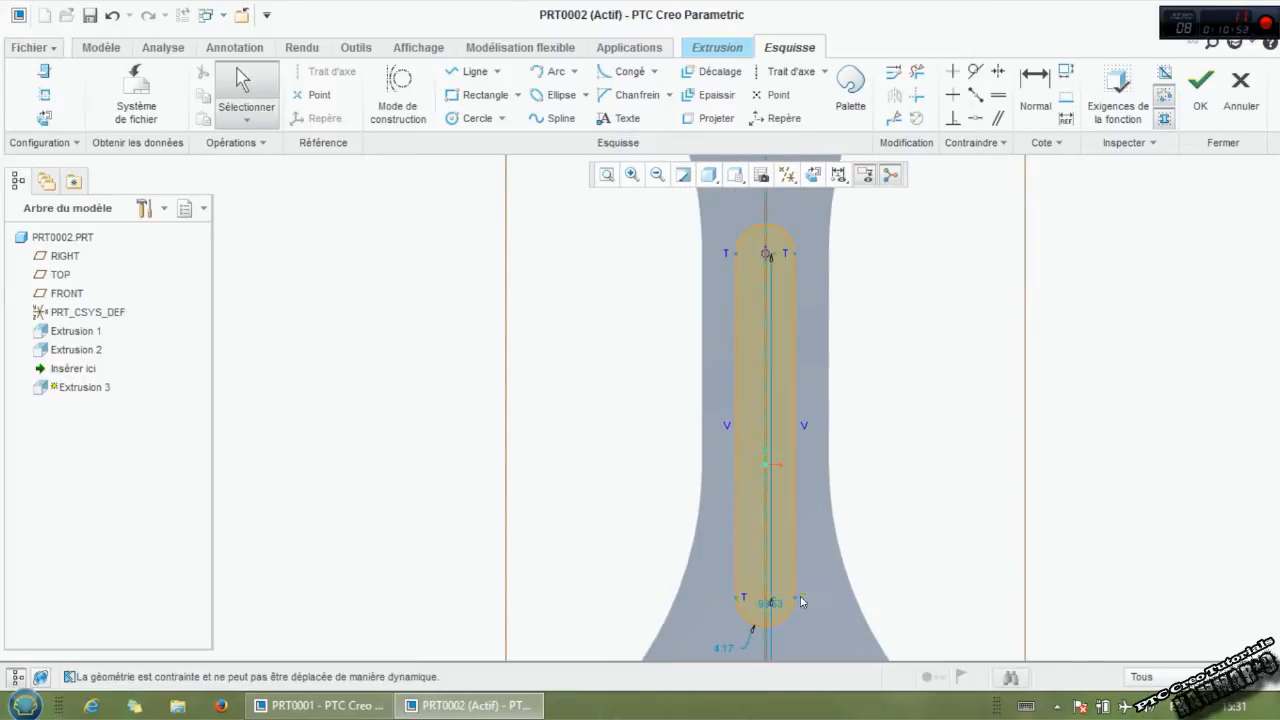
Step: Dimension the distance between the slot's two arc centres and set it to 55
{"action": "scroll", "coordinate": [883, 575], "scroll_direction": "up", "scroll_amount": 1}
{"action": "scroll", "coordinate": [793, 602], "scroll_direction": "down", "scroll_amount": 1}
{"action": "scroll", "coordinate": [930, 388], "scroll_direction": "up", "scroll_amount": 2}
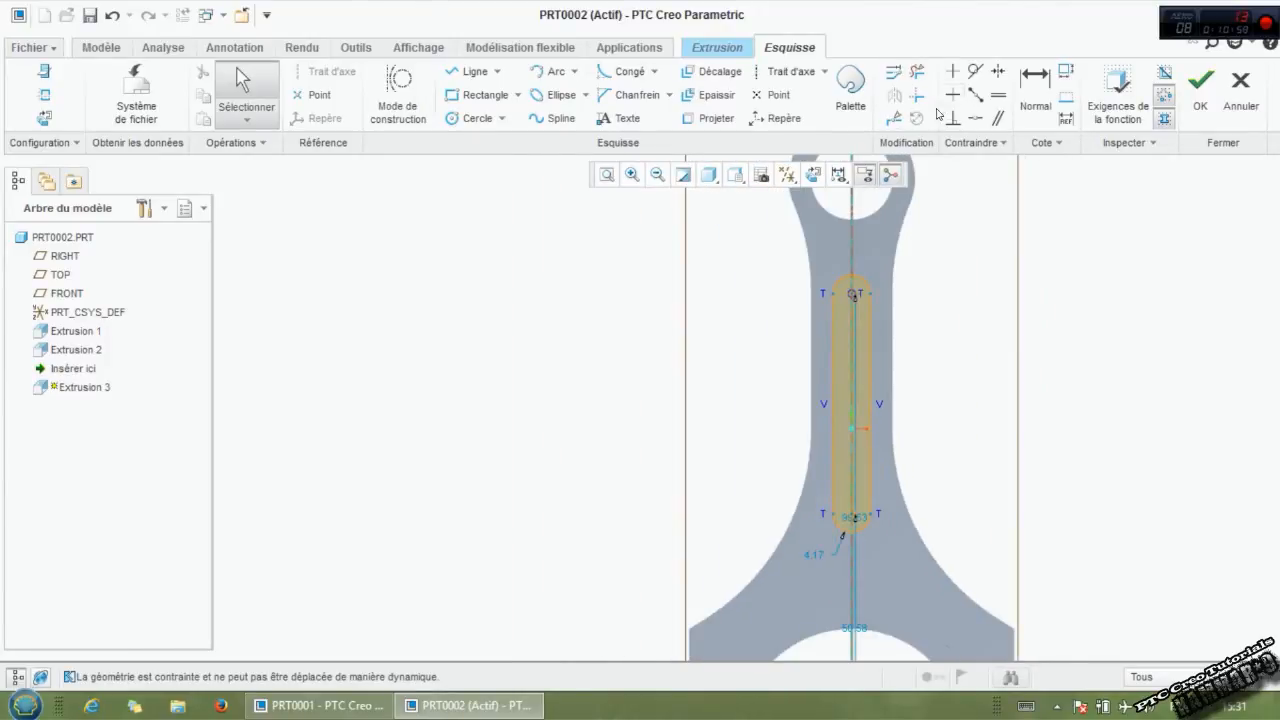
{"action": "left_click", "coordinate": [1035, 95]}
{"action": "scroll", "coordinate": [951, 400], "scroll_direction": "up", "scroll_amount": 1}
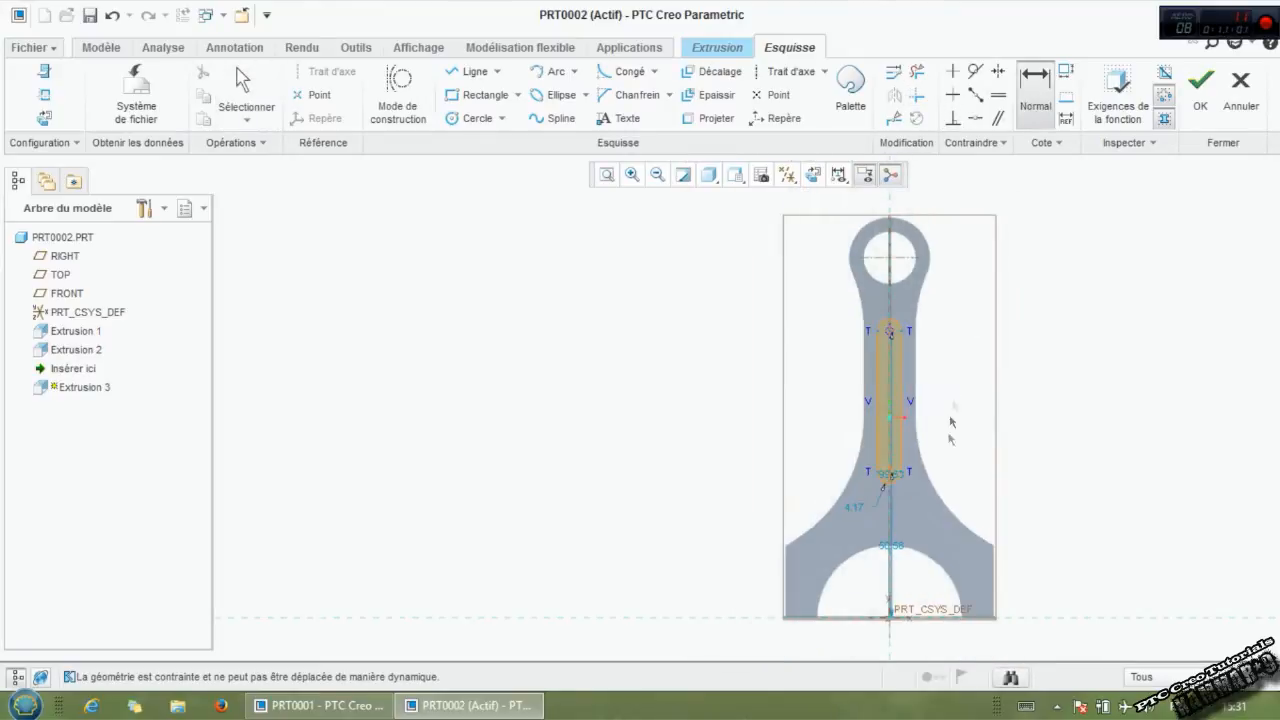
{"action": "scroll", "coordinate": [900, 508], "scroll_direction": "down", "scroll_amount": 1}
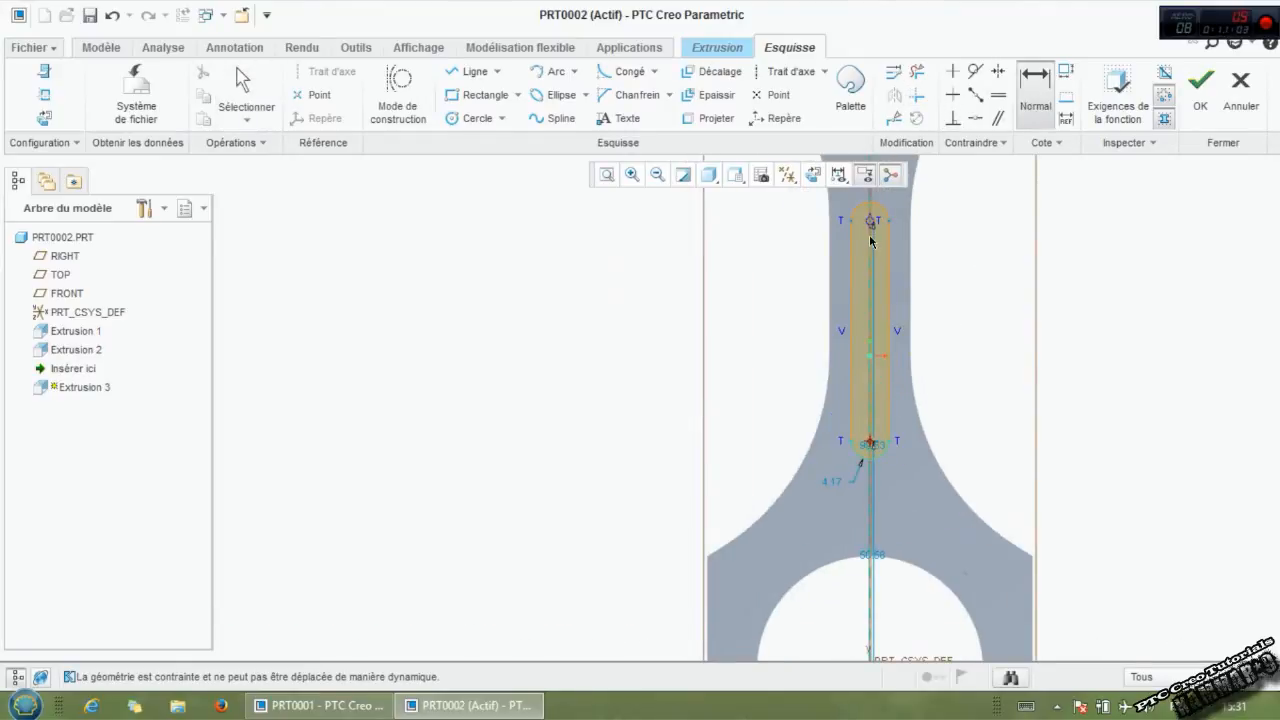
{"action": "middle_click", "coordinate": [961, 323]}
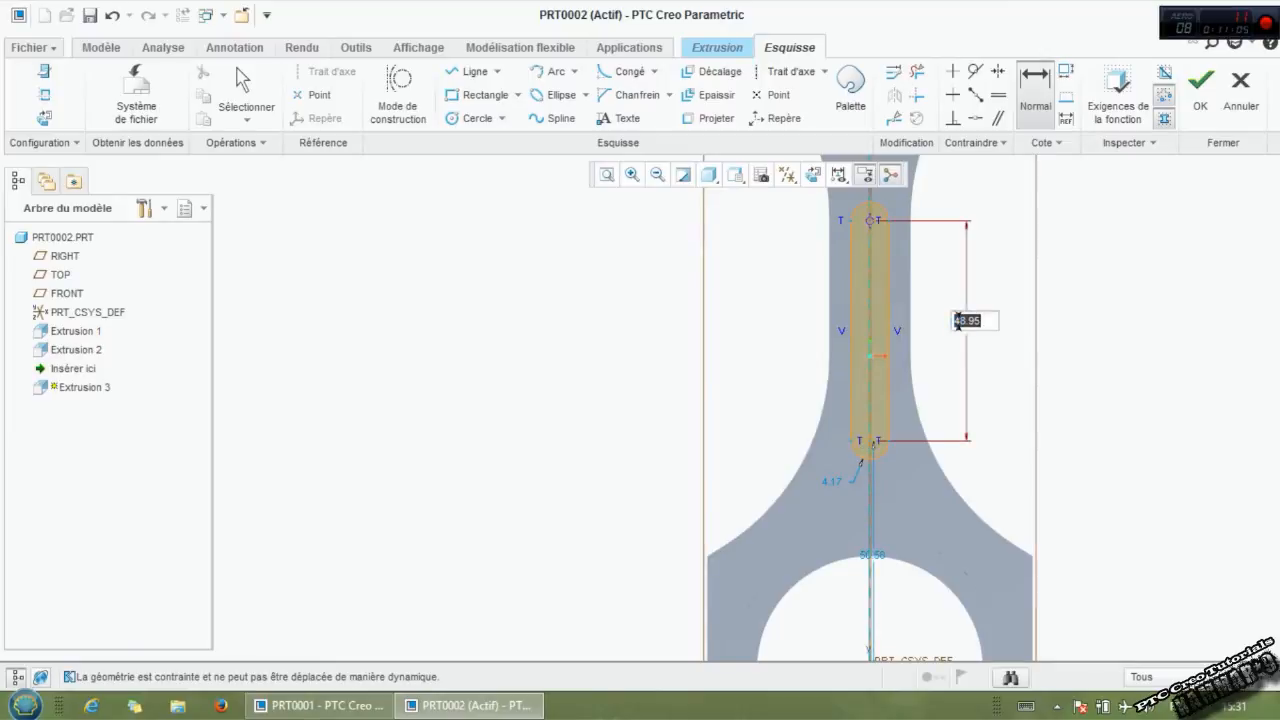
{"action": "type", "text": "55"}
{"action": "key", "text": "Return"}
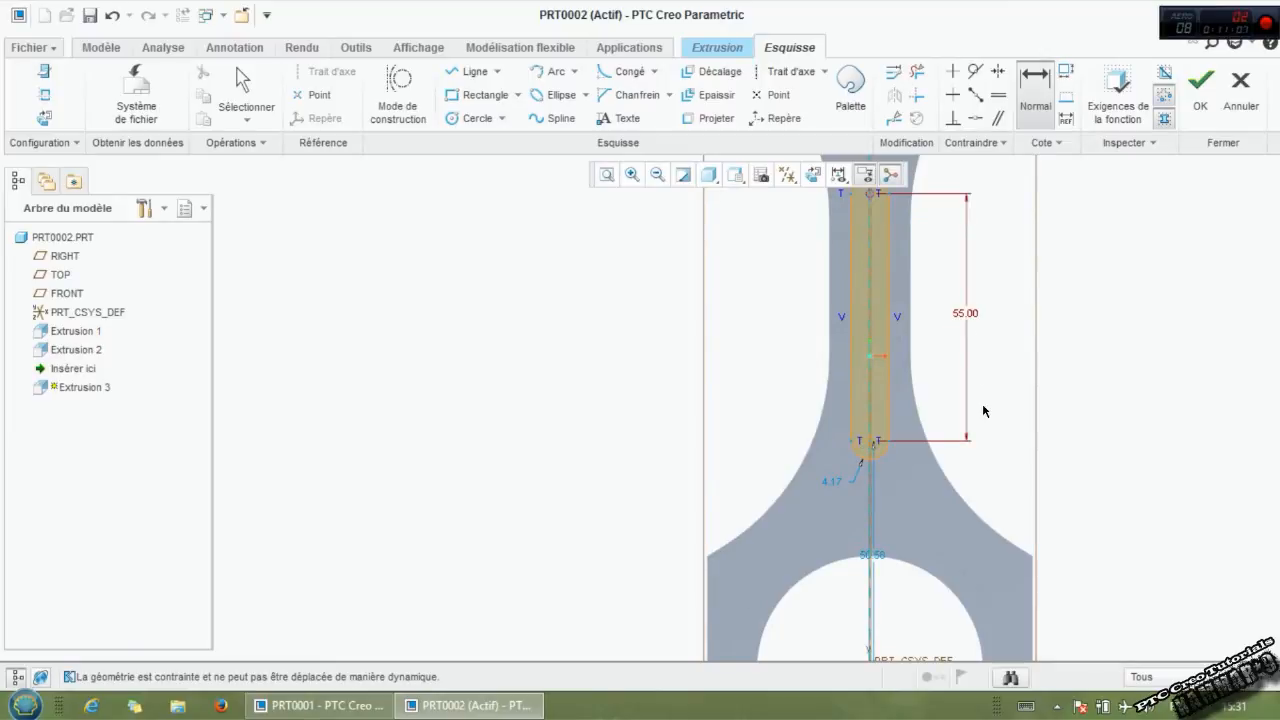
{"action": "scroll", "coordinate": [859, 551], "scroll_direction": "down", "scroll_amount": 3}
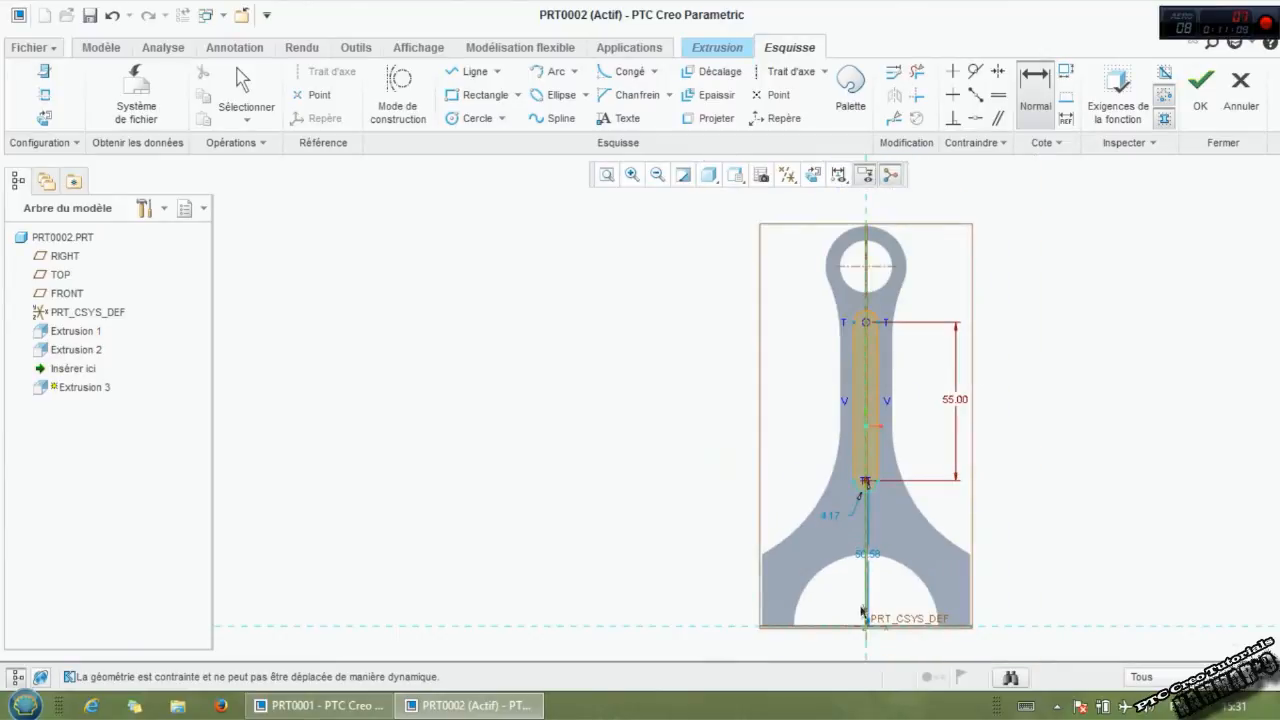
{"action": "scroll", "coordinate": [865, 638], "scroll_direction": "up", "scroll_amount": 2}
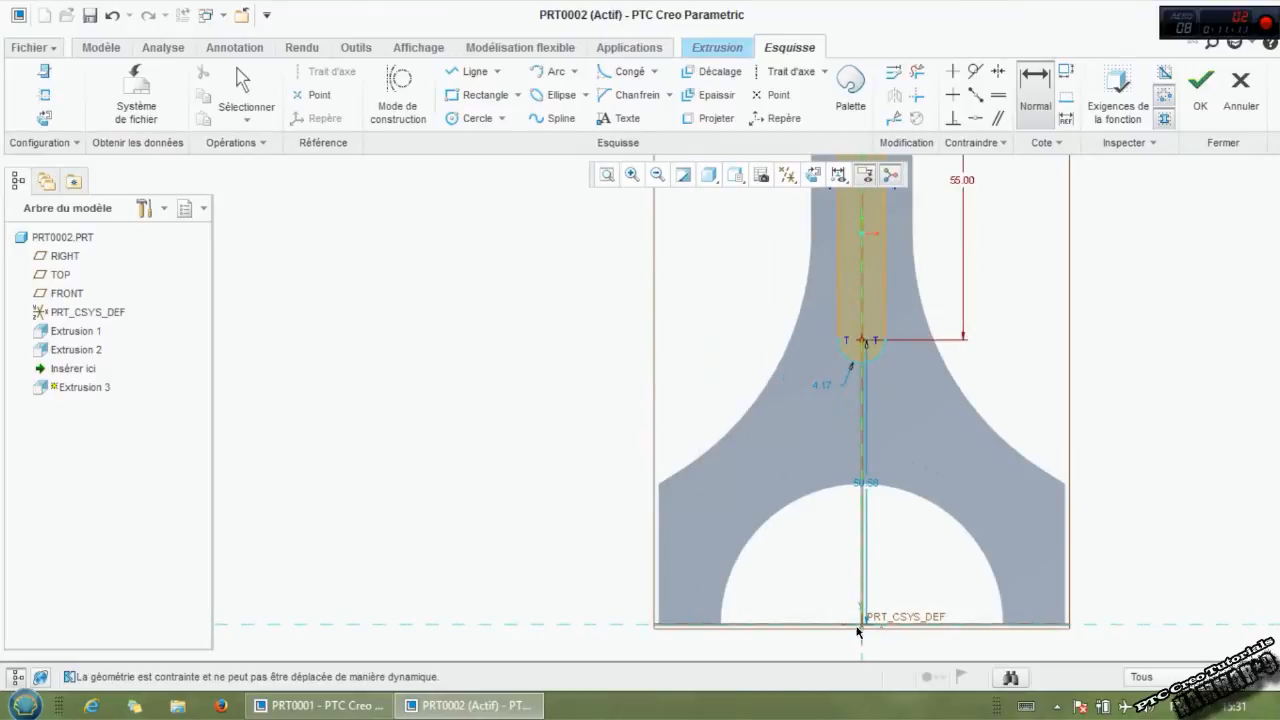
{"action": "scroll", "coordinate": [858, 628], "scroll_direction": "up", "scroll_amount": 2}
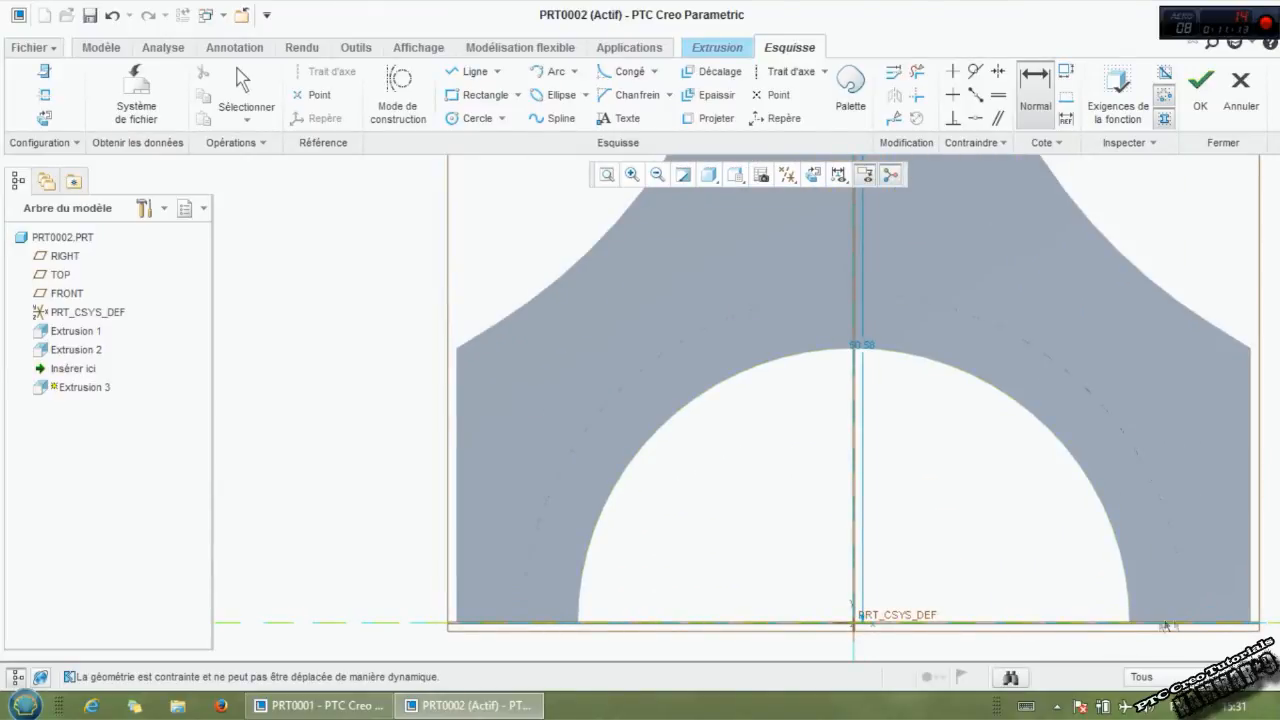
{"action": "scroll", "coordinate": [1165, 622], "scroll_direction": "down", "scroll_amount": 3}
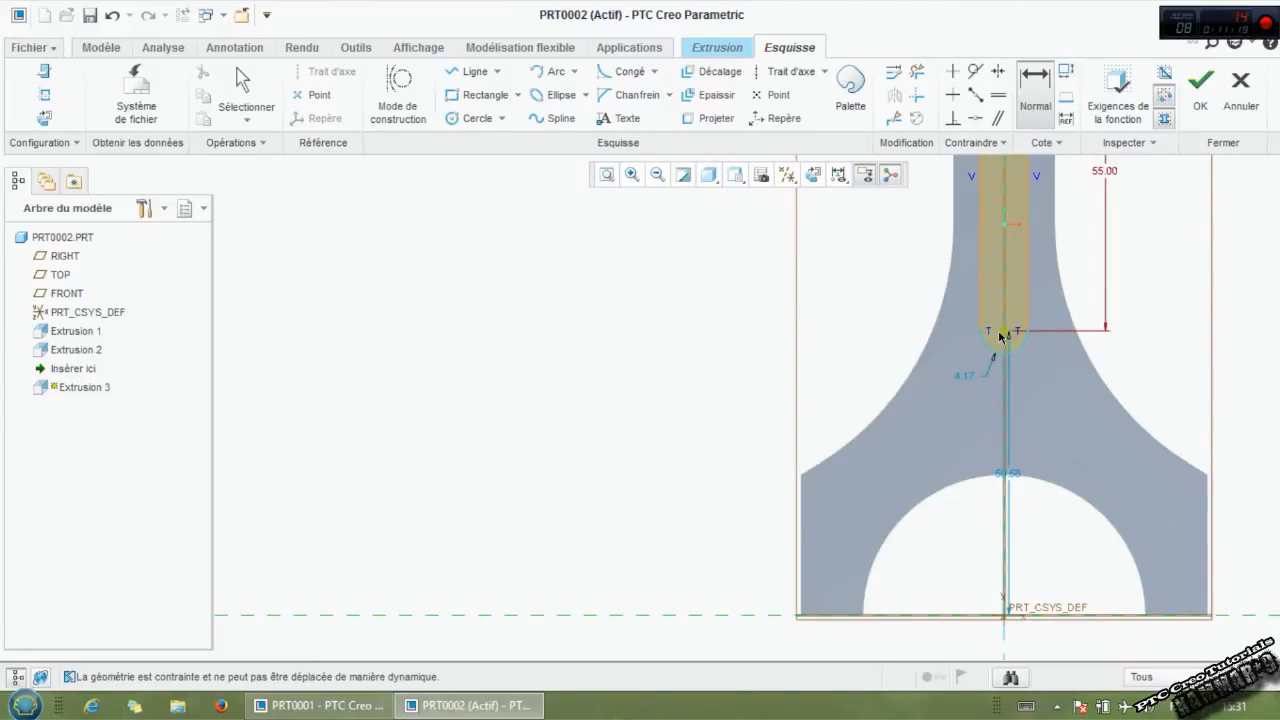
{"action": "scroll", "coordinate": [831, 615], "scroll_direction": "down", "scroll_amount": 2}
{"action": "scroll", "coordinate": [1005, 609], "scroll_direction": "up", "scroll_amount": 1}
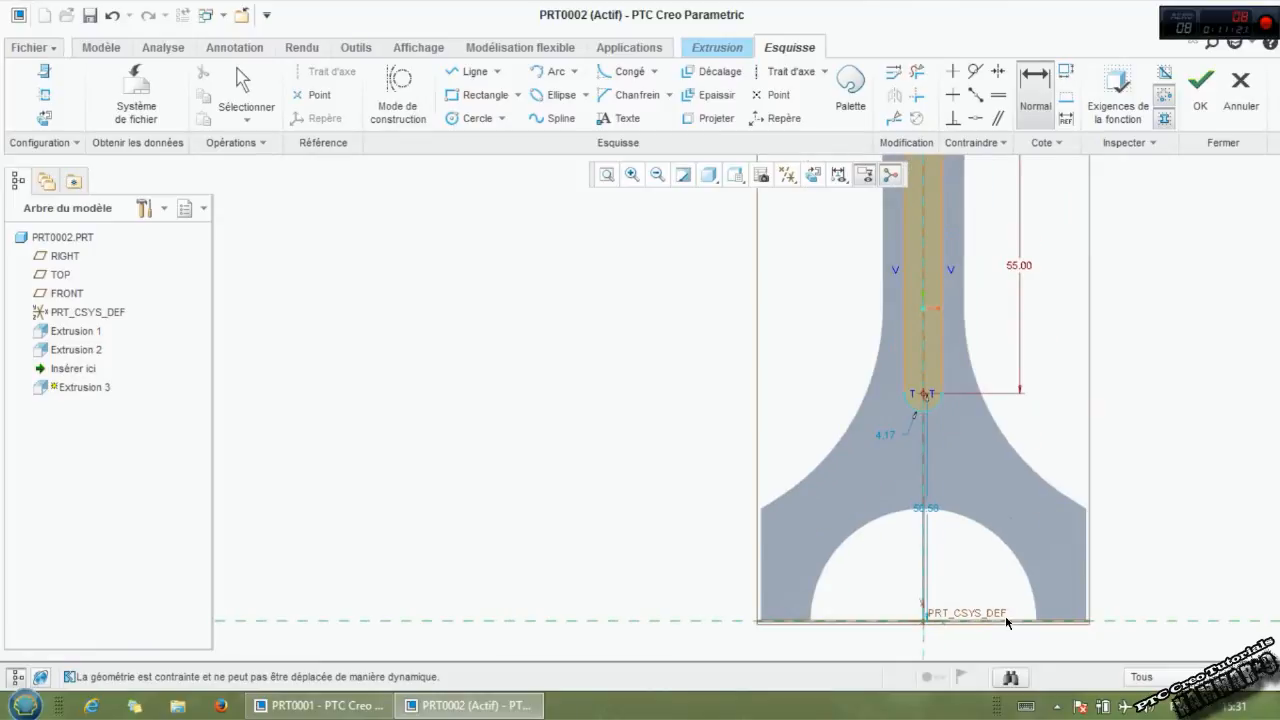
{"action": "middle_click", "coordinate": [893, 520]}
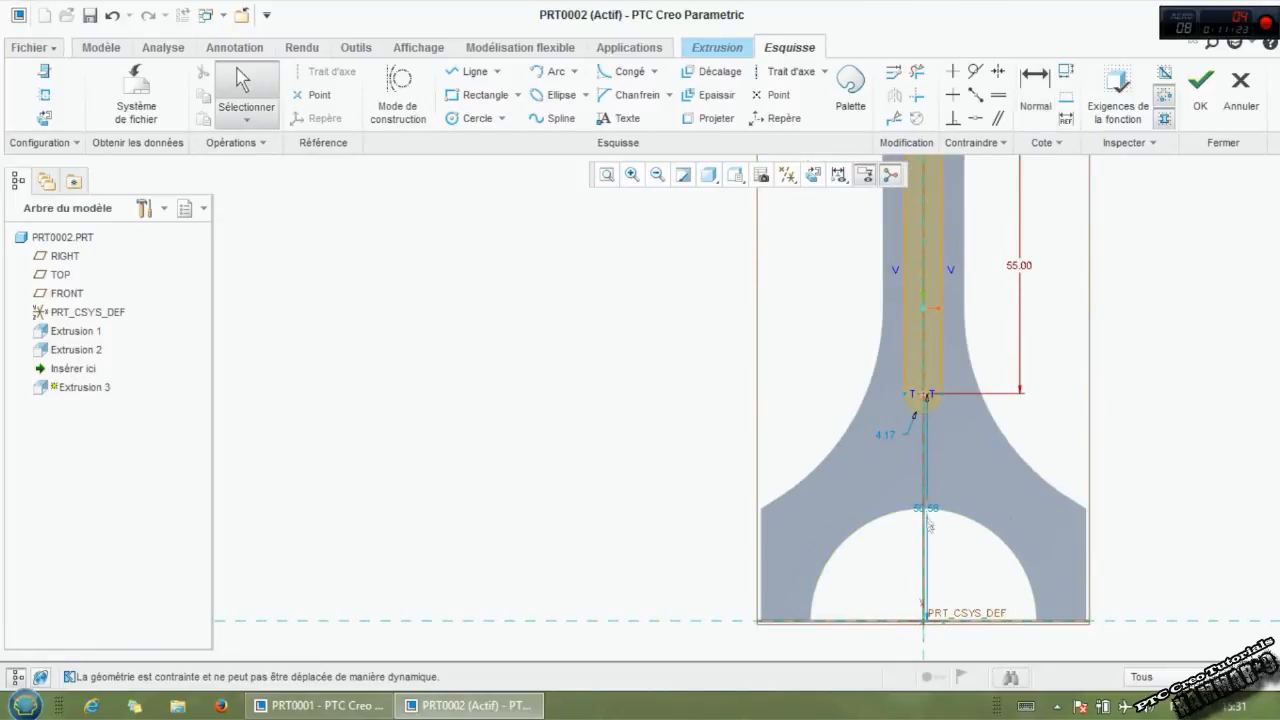
Step: Set the distance from the rod's base line to the slot's lower arc centre to 45 and the arc radius to 5
{"action": "left_click_drag", "start_coordinate": [926, 508], "coordinate": [688, 502]}
{"action": "double_click", "coordinate": [688, 504]}
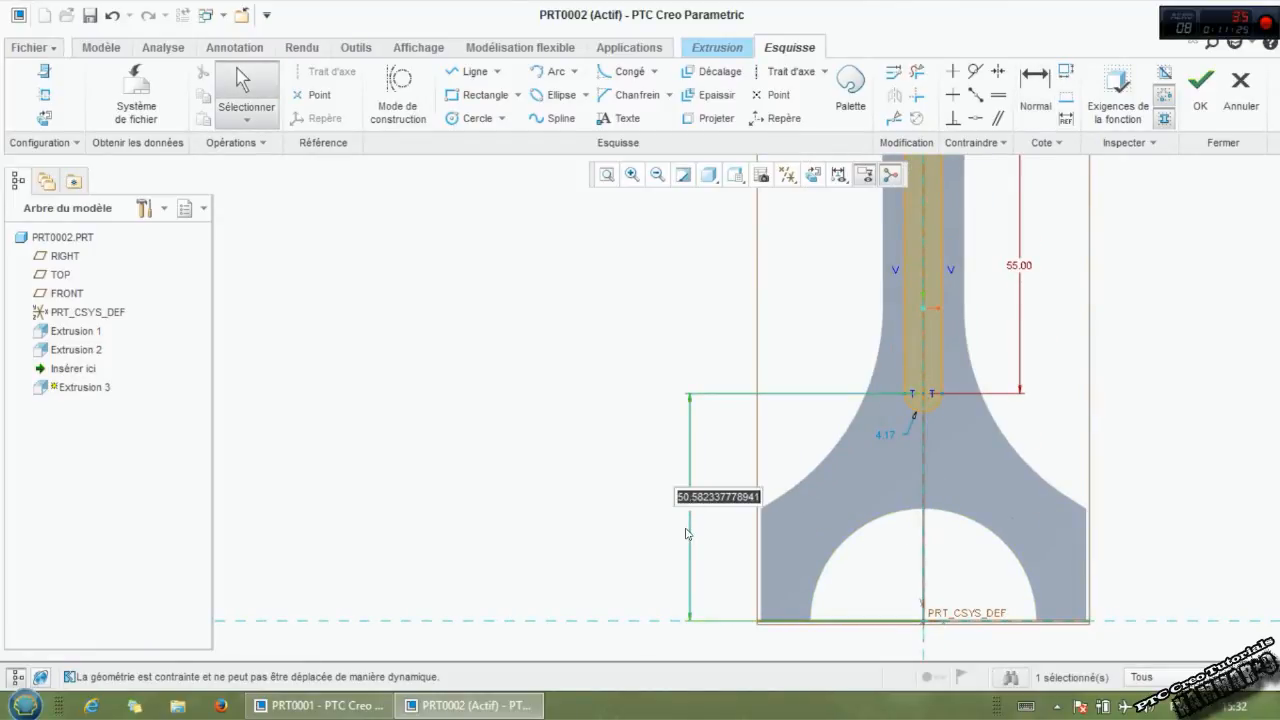
{"action": "type", "text": "45"}
{"action": "key", "text": "Return"}
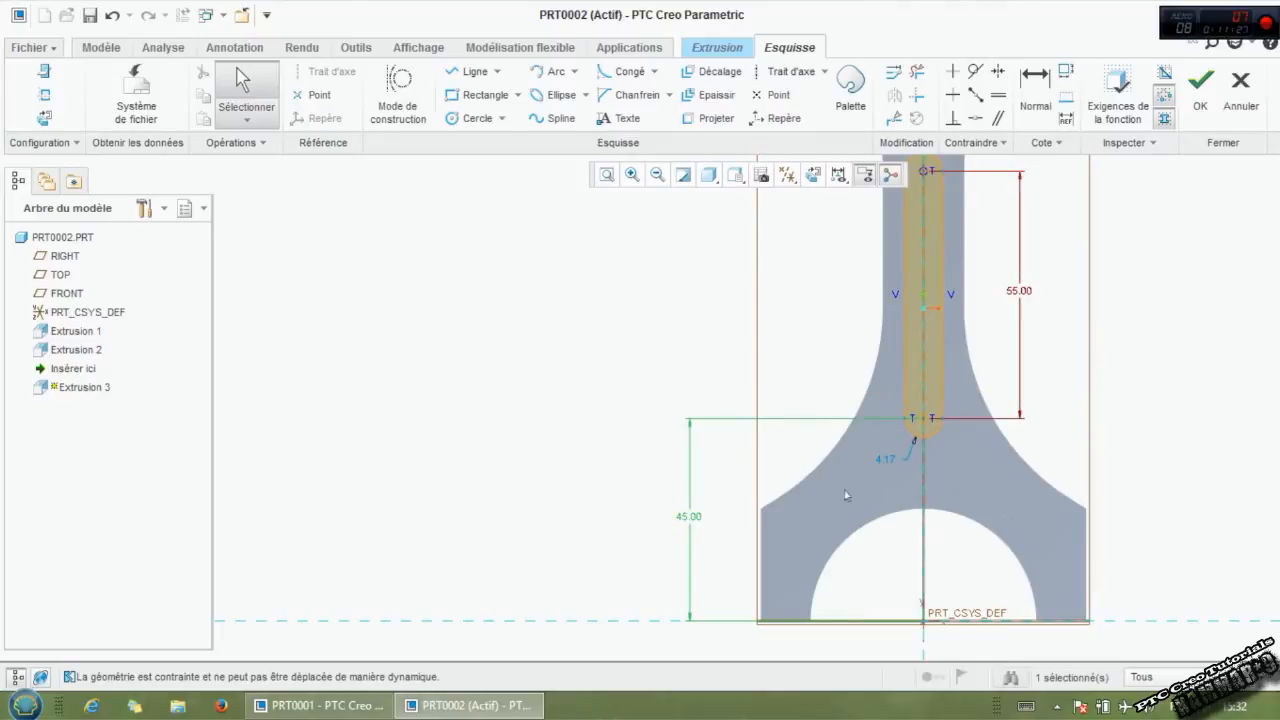
{"action": "double_click", "coordinate": [886, 463]}
{"action": "type", "text": "5"}
{"action": "key", "text": "Return"}
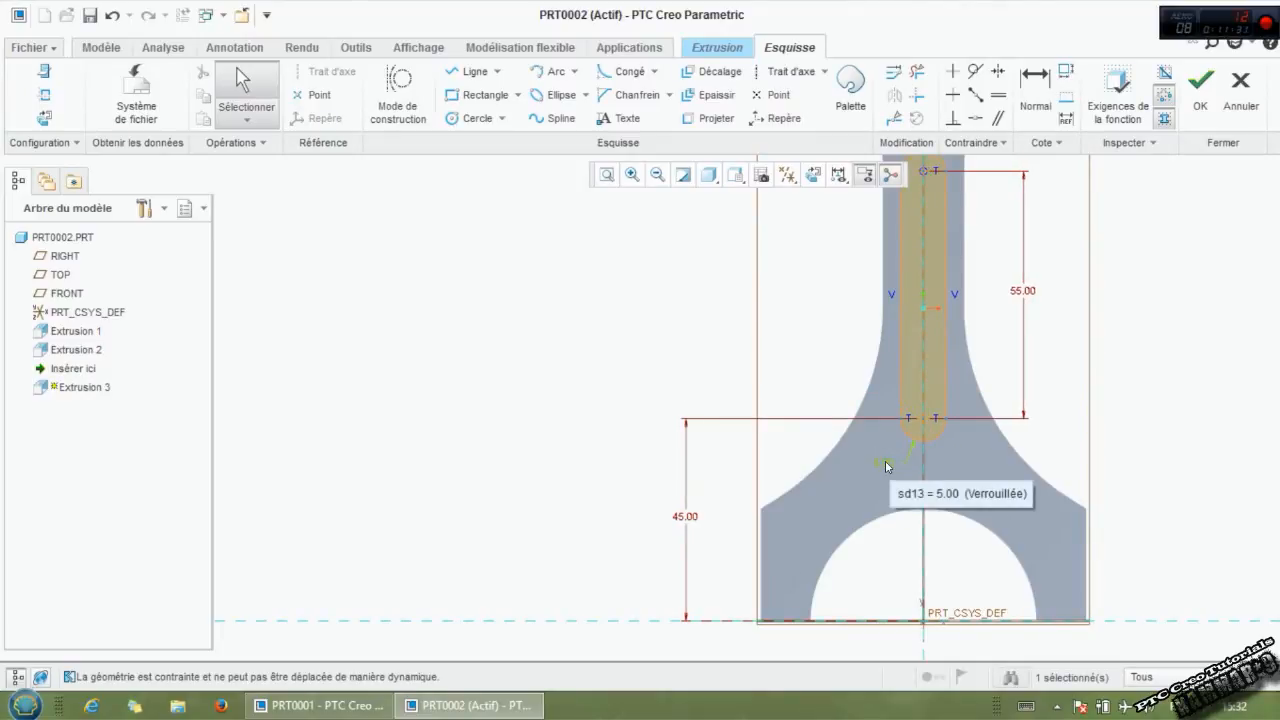
Step: Finish the slot sketch and extrude it as a cut 5 deep into the shank, reversing the direction to remove material
{"action": "scroll", "coordinate": [922, 434], "scroll_direction": "down", "scroll_amount": 1}
{"action": "middle_click_drag", "start_coordinate": [920, 432], "coordinate": [880, 460]}
{"action": "scroll", "coordinate": [880, 460], "scroll_direction": "up", "scroll_amount": 2}
{"action": "scroll", "coordinate": [900, 400], "scroll_direction": "up", "scroll_amount": 1}
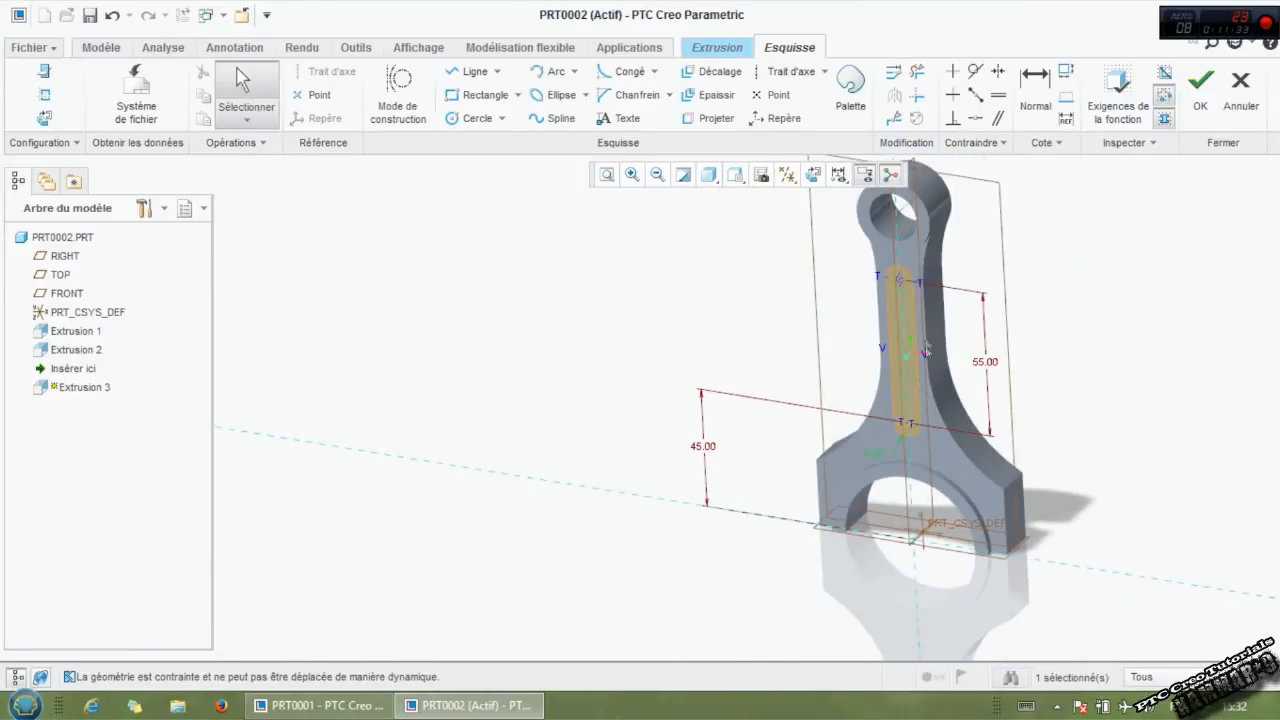
{"action": "scroll", "coordinate": [921, 333], "scroll_direction": "down", "scroll_amount": 2}
{"action": "mouse_move", "coordinate": [930, 268]}
{"action": "middle_mouse_down"}
{"action": "mouse_move", "coordinate": [946, 247]}
{"action": "mouse_move", "coordinate": [1029, 227]}
{"action": "middle_mouse_up"}
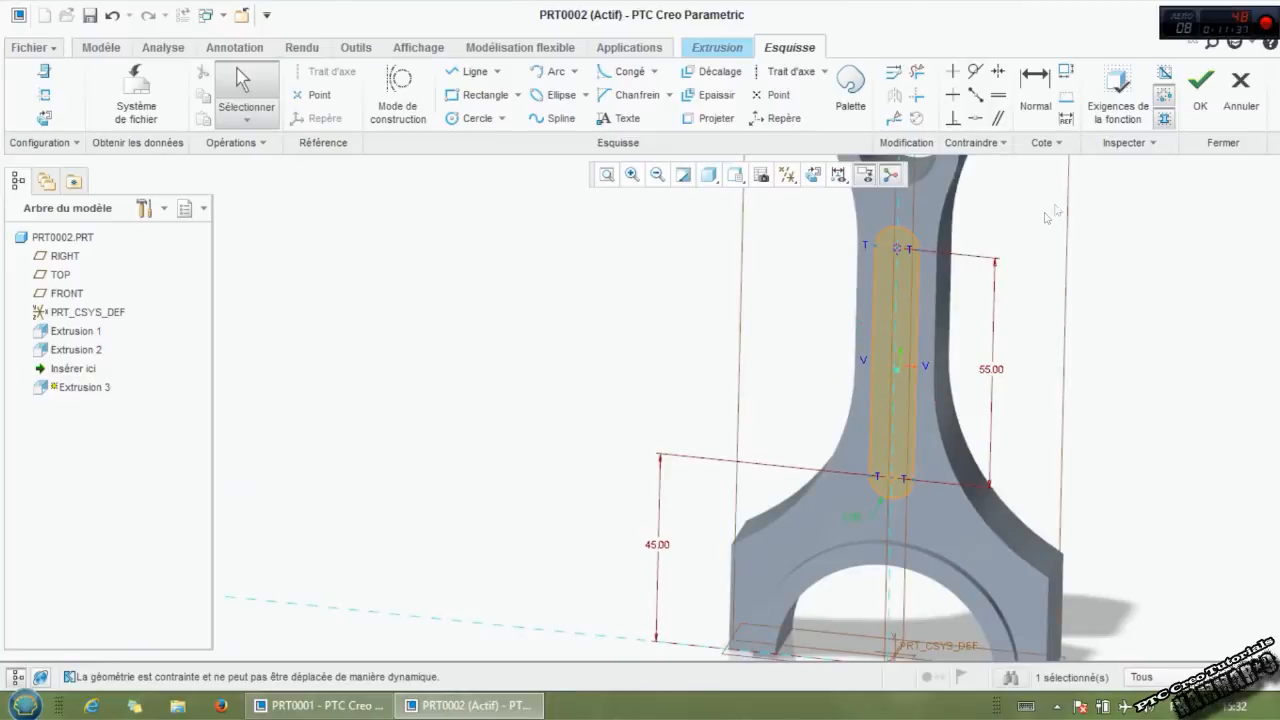
{"action": "left_click", "coordinate": [1199, 108]}
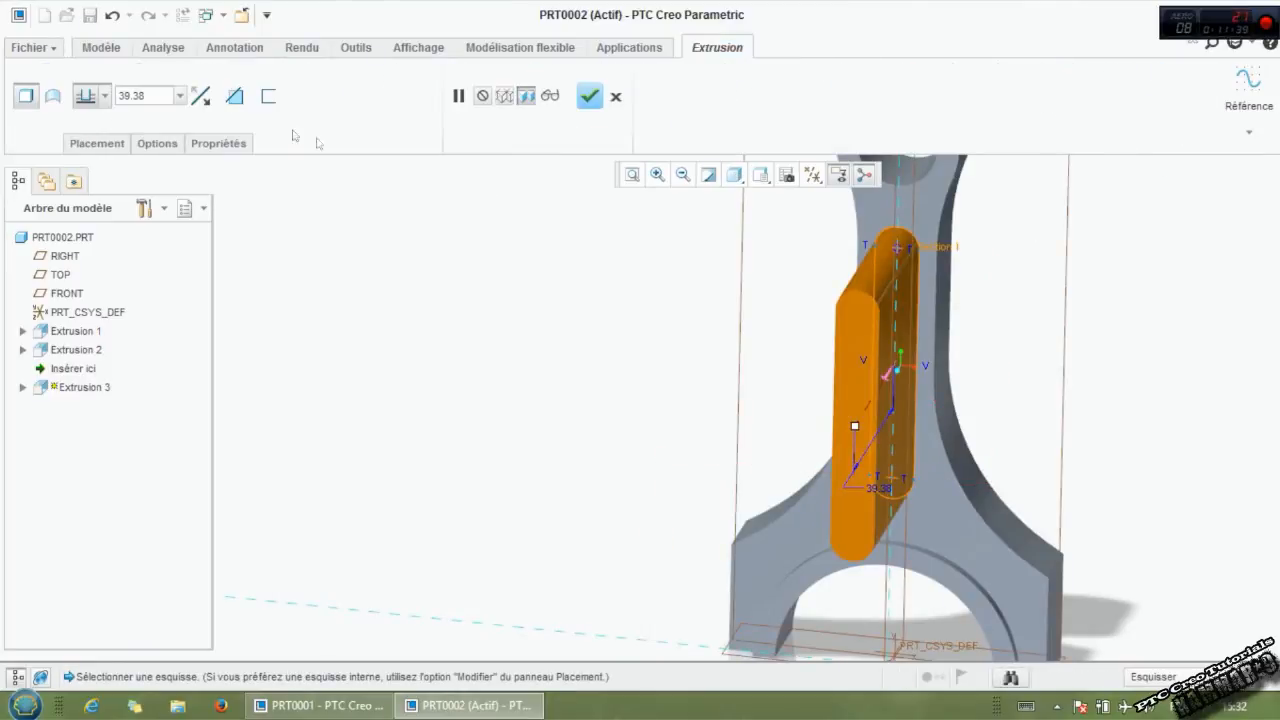
{"action": "left_click", "coordinate": [238, 100]}
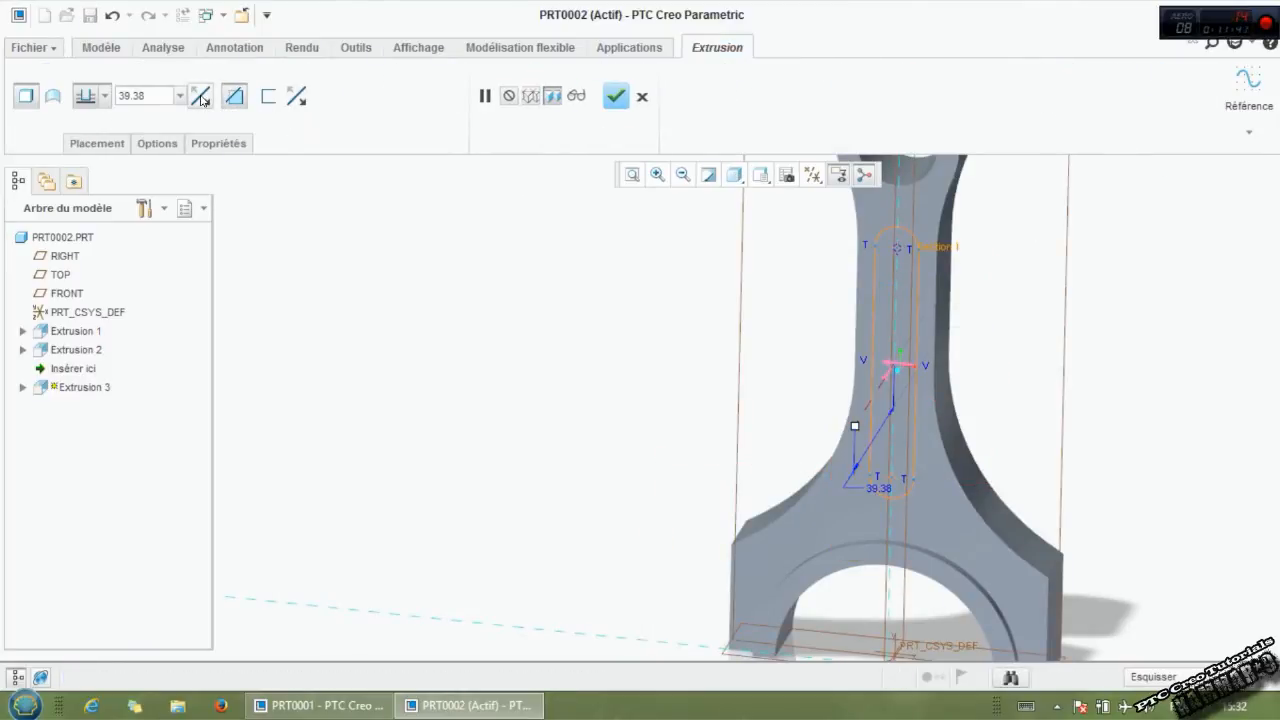
{"action": "left_click", "coordinate": [201, 97]}
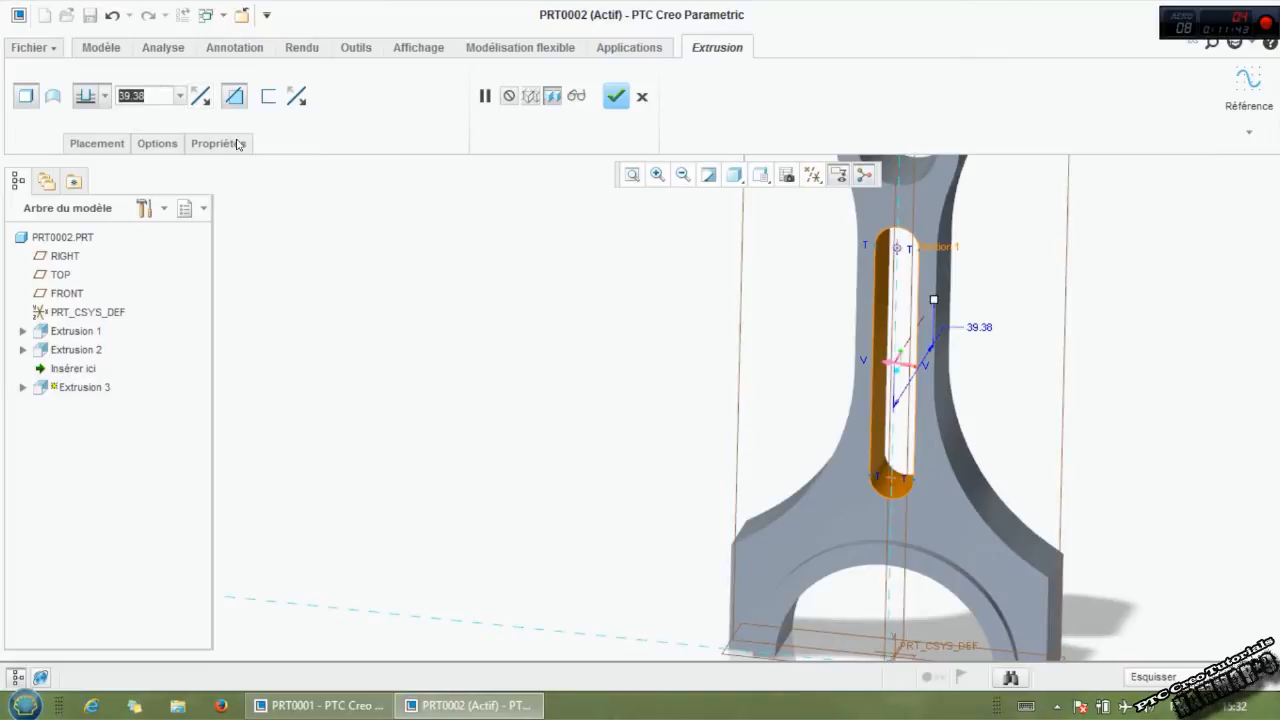
{"action": "type", "text": "5"}
{"action": "key", "text": "Return"}
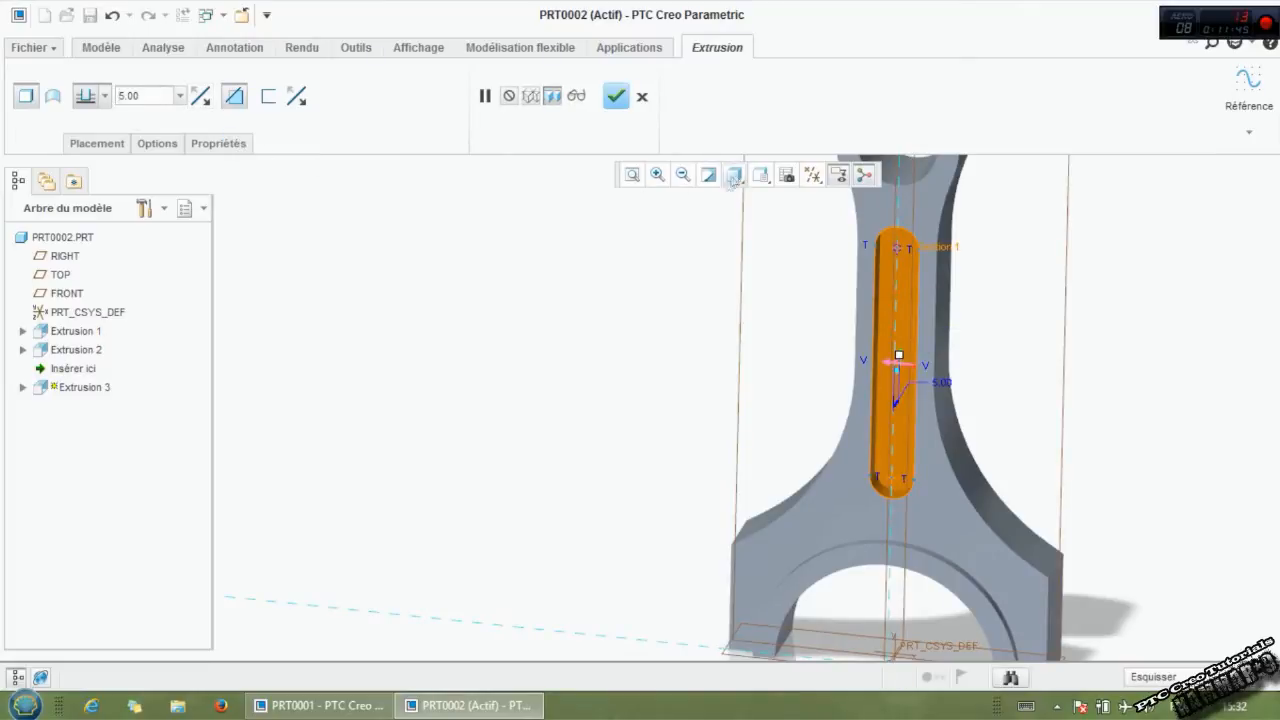
{"action": "left_click", "coordinate": [615, 97]}
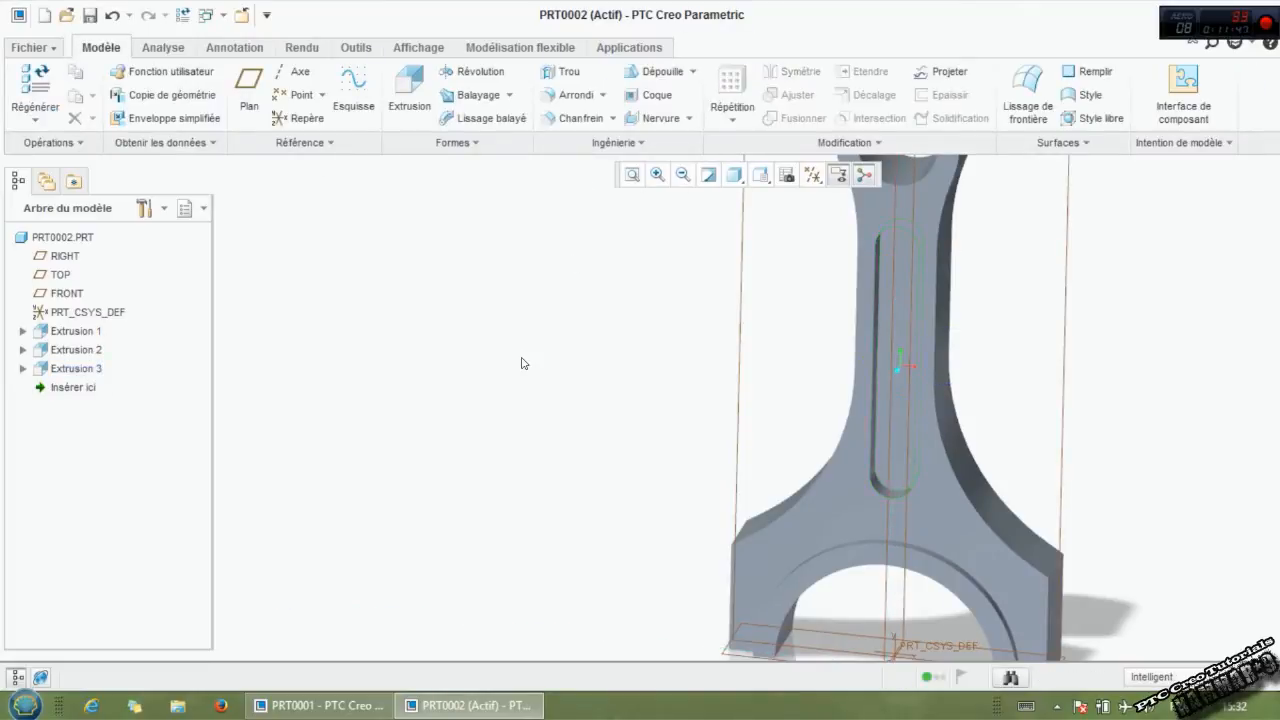
Step: Chamfer the long curved edges along both sides of the shank with a D x D size of 2
{"action": "middle_click_drag", "start_coordinate": [608, 360], "coordinate": [755, 348]}
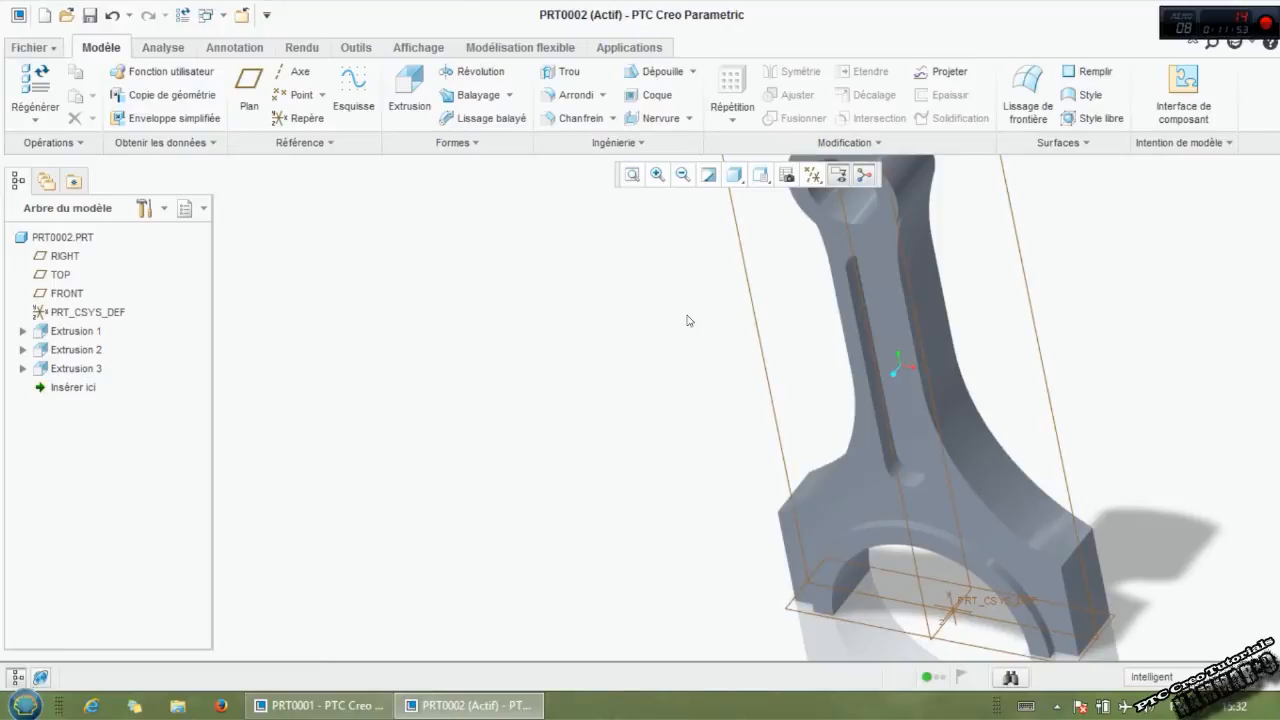
{"action": "left_click", "coordinate": [568, 118]}
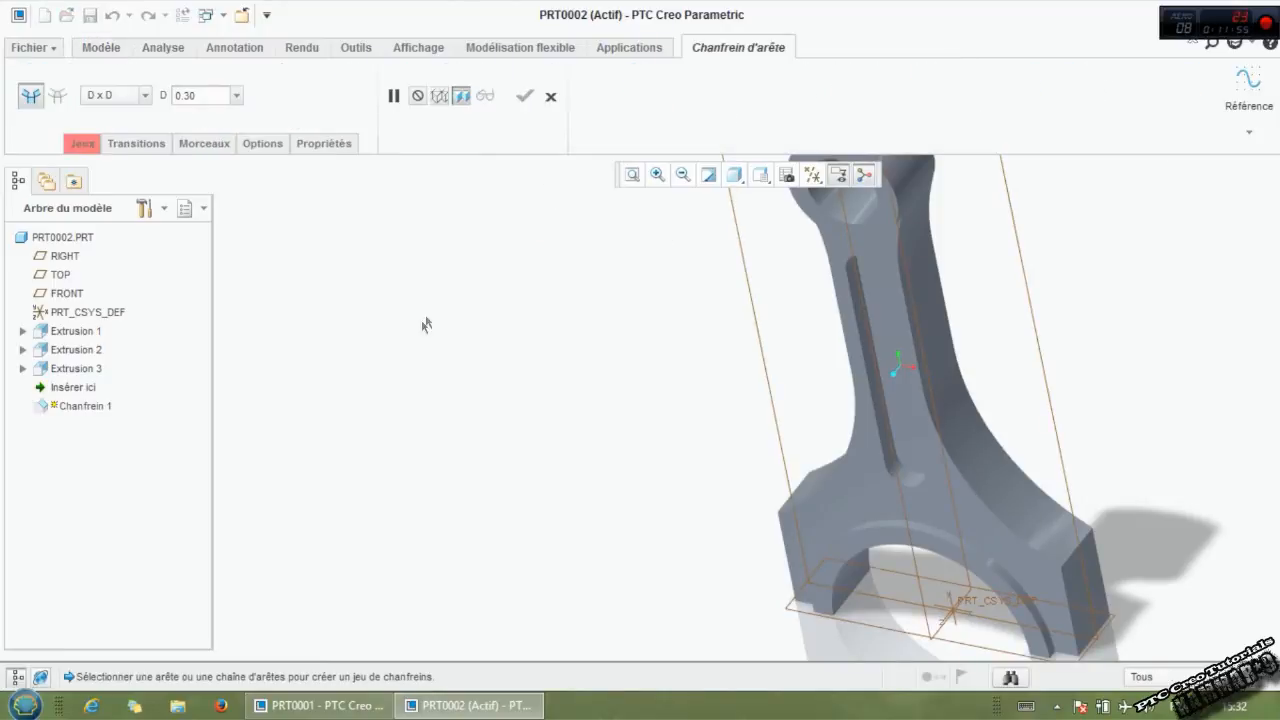
{"action": "double_click", "coordinate": [207, 95]}
{"action": "type", "text": "2"}
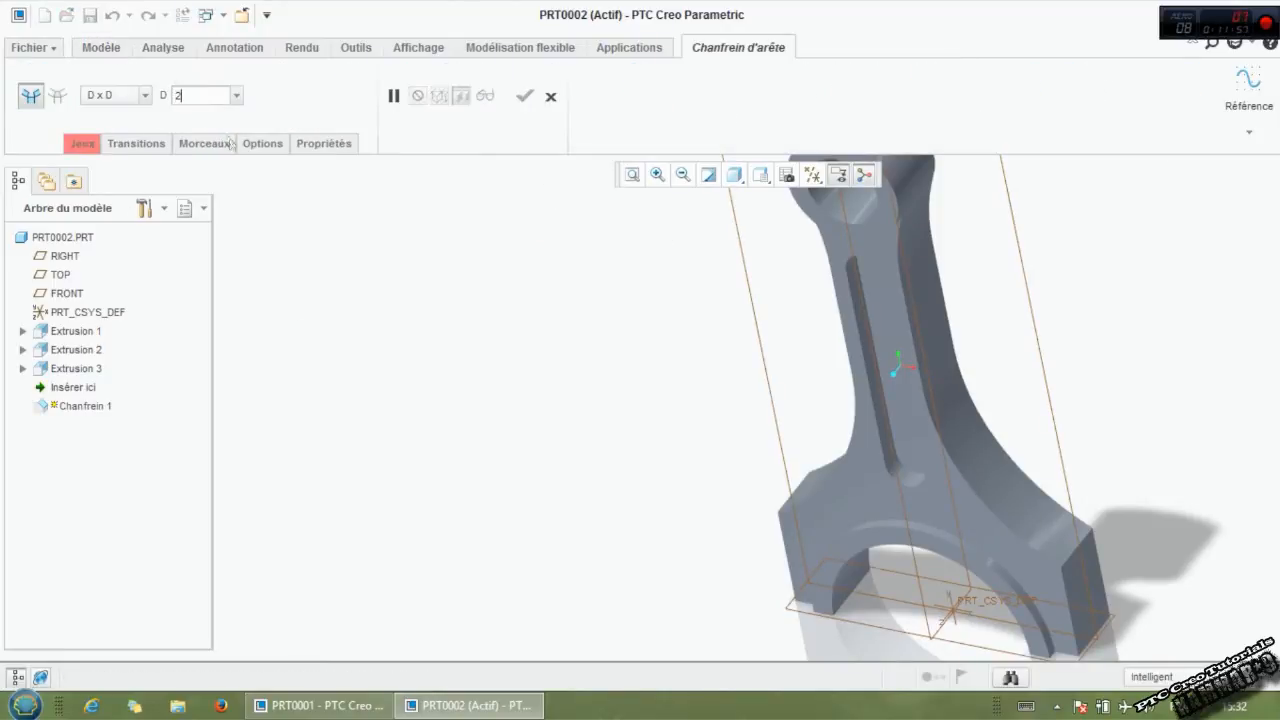
{"action": "key", "text": "Return"}
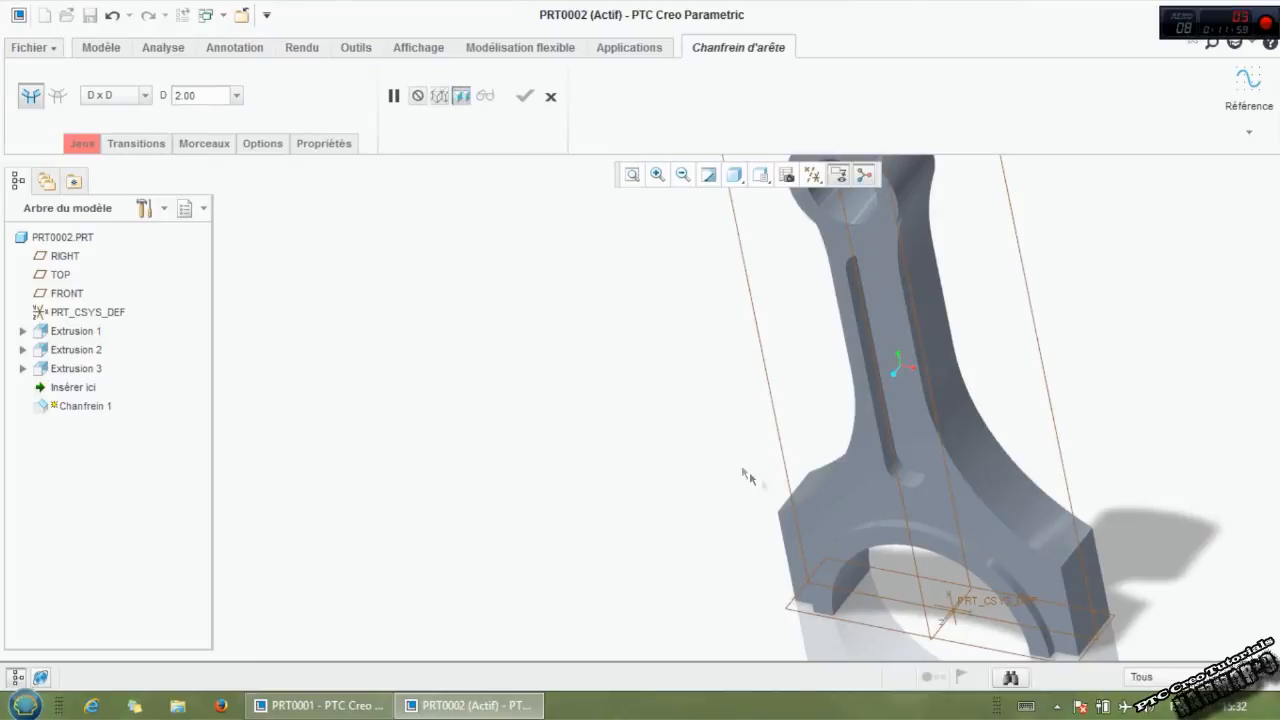
{"action": "left_click", "coordinate": [975, 478]}
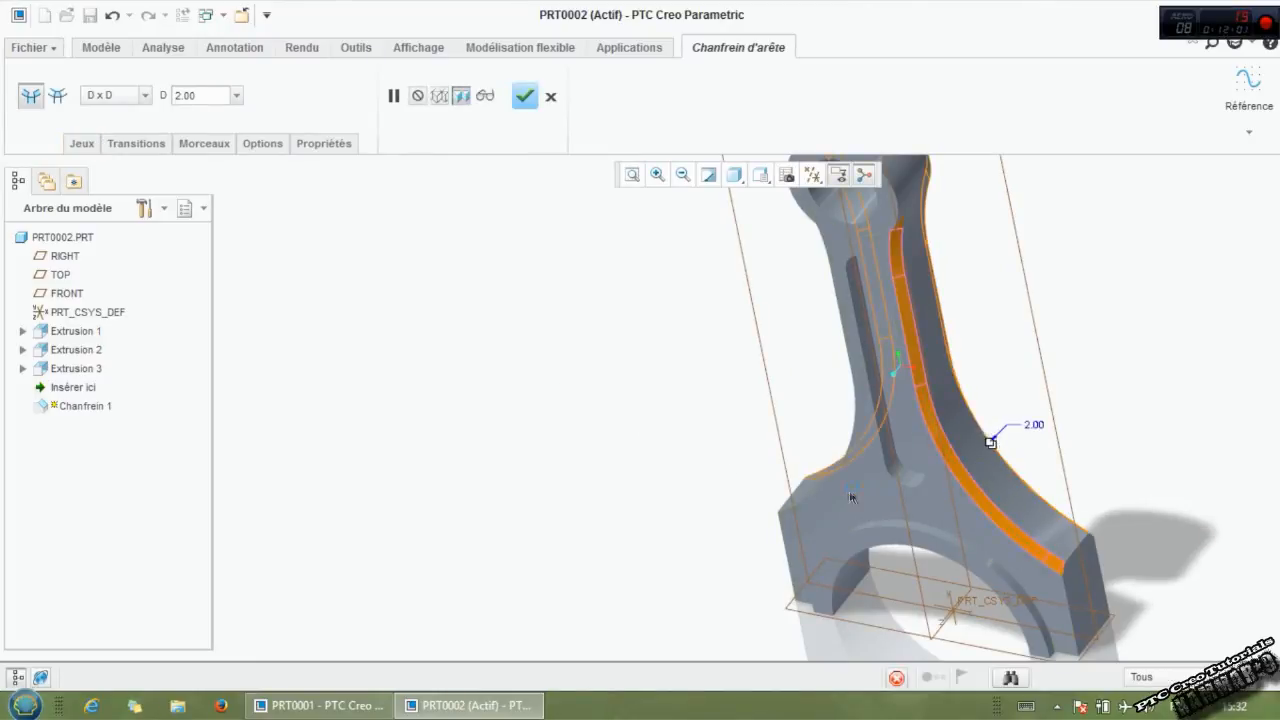
{"action": "middle_click_drag", "start_coordinate": [855, 440], "coordinate": [677, 242]}
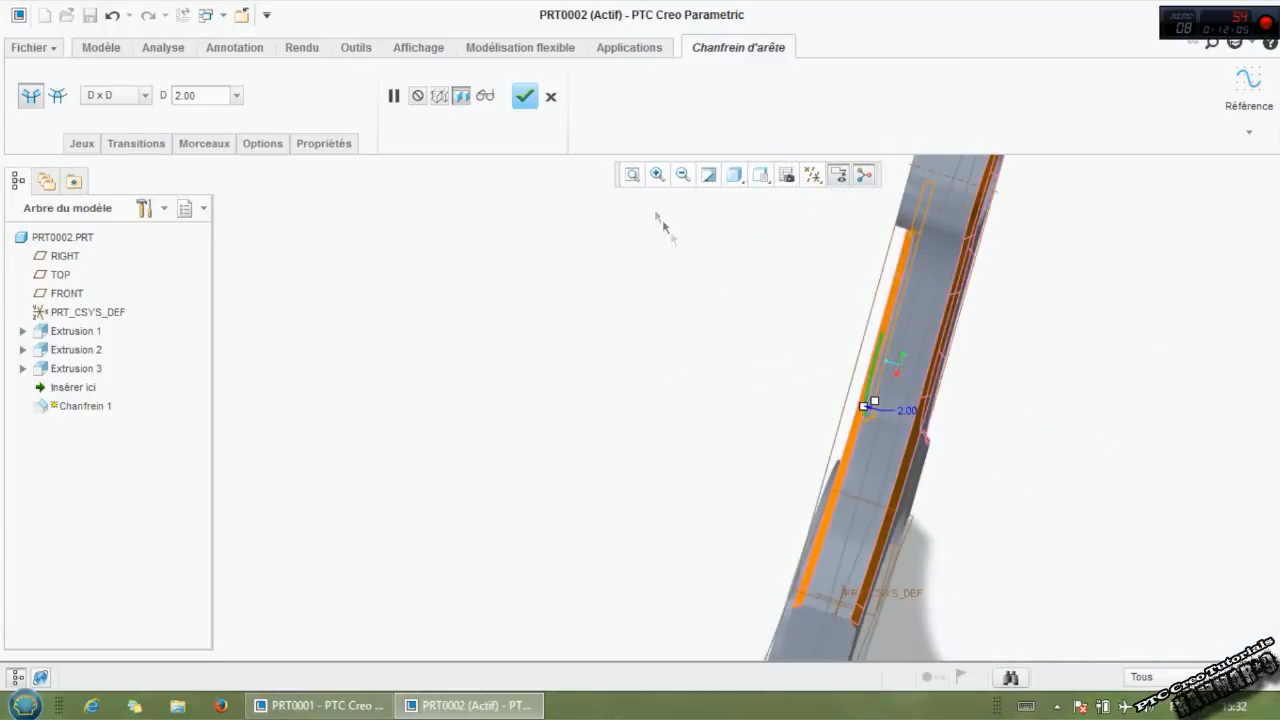
{"action": "left_click", "coordinate": [524, 97]}
Step: Create a datum plane offset 20.60 above the TOP plane
{"action": "middle_click_drag", "start_coordinate": [563, 346], "coordinate": [783, 480]}
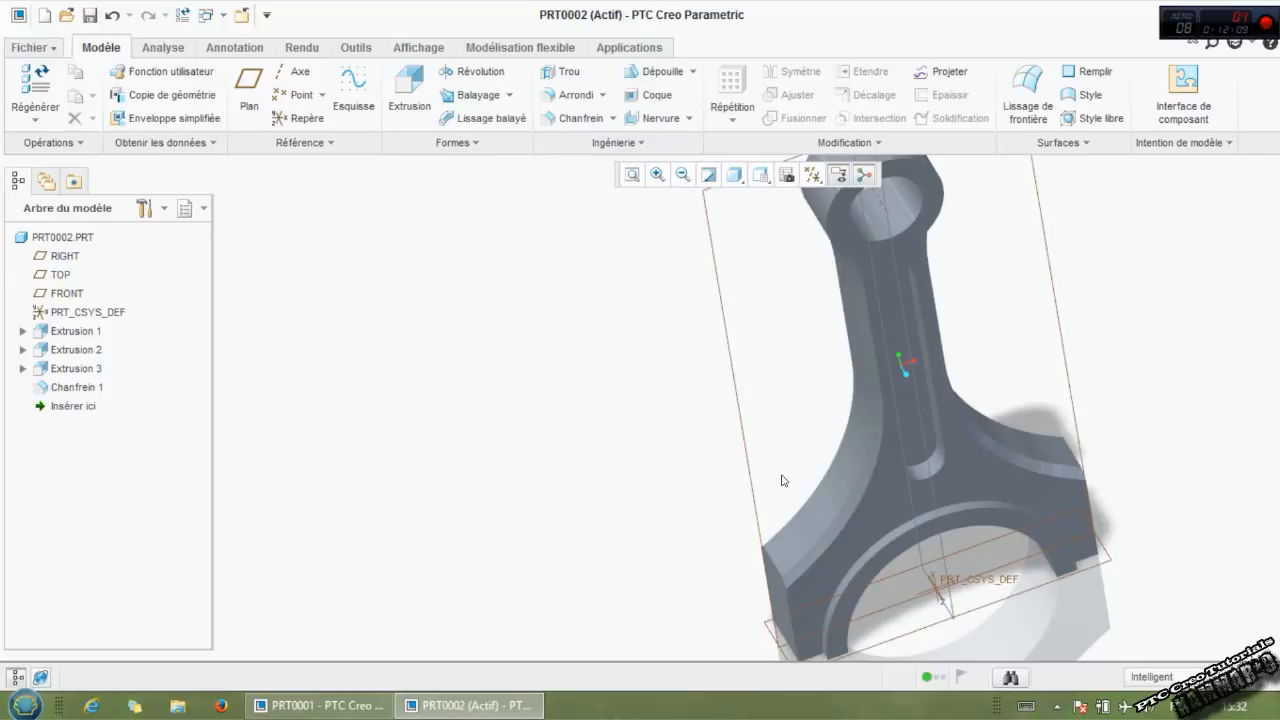
{"action": "middle_click_drag", "start_coordinate": [829, 483], "coordinate": [1005, 592]}
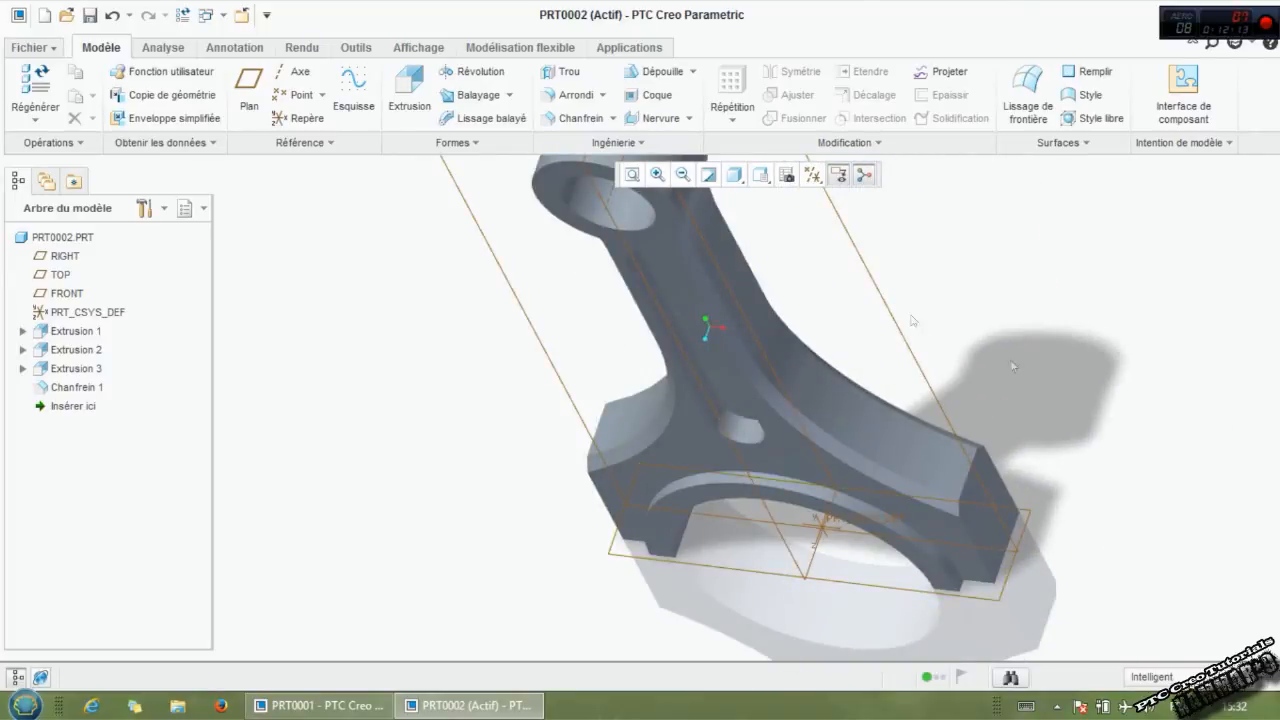
{"action": "left_click", "coordinate": [249, 88]}
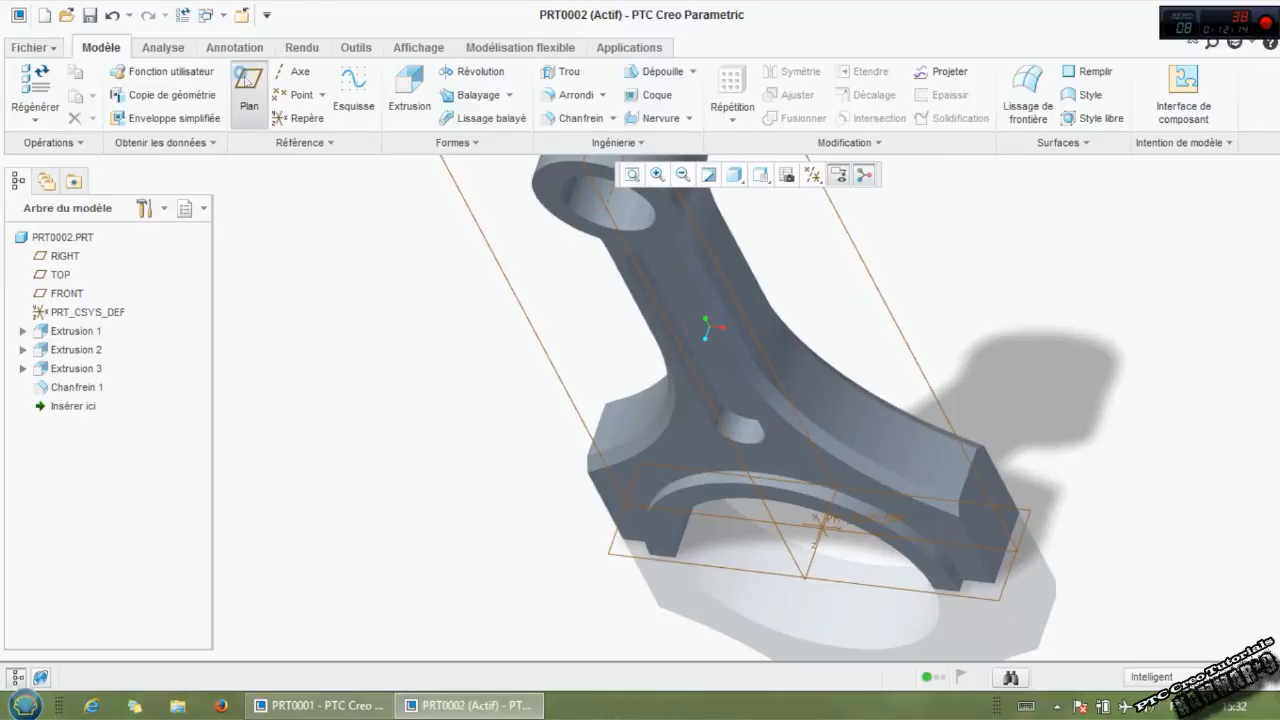
{"action": "left_click", "coordinate": [966, 594]}
{"action": "left_click_drag", "start_coordinate": [1072, 371], "coordinate": [1042, 374]}
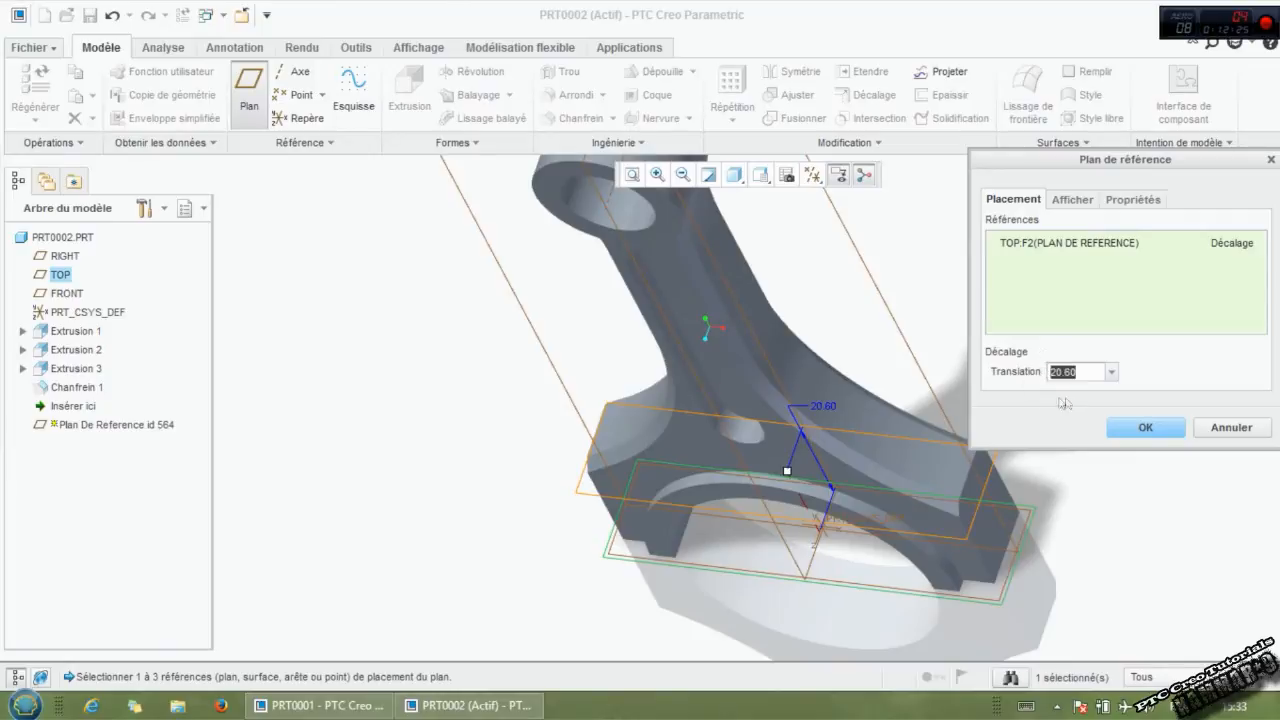
{"action": "left_click", "coordinate": [1140, 428]}
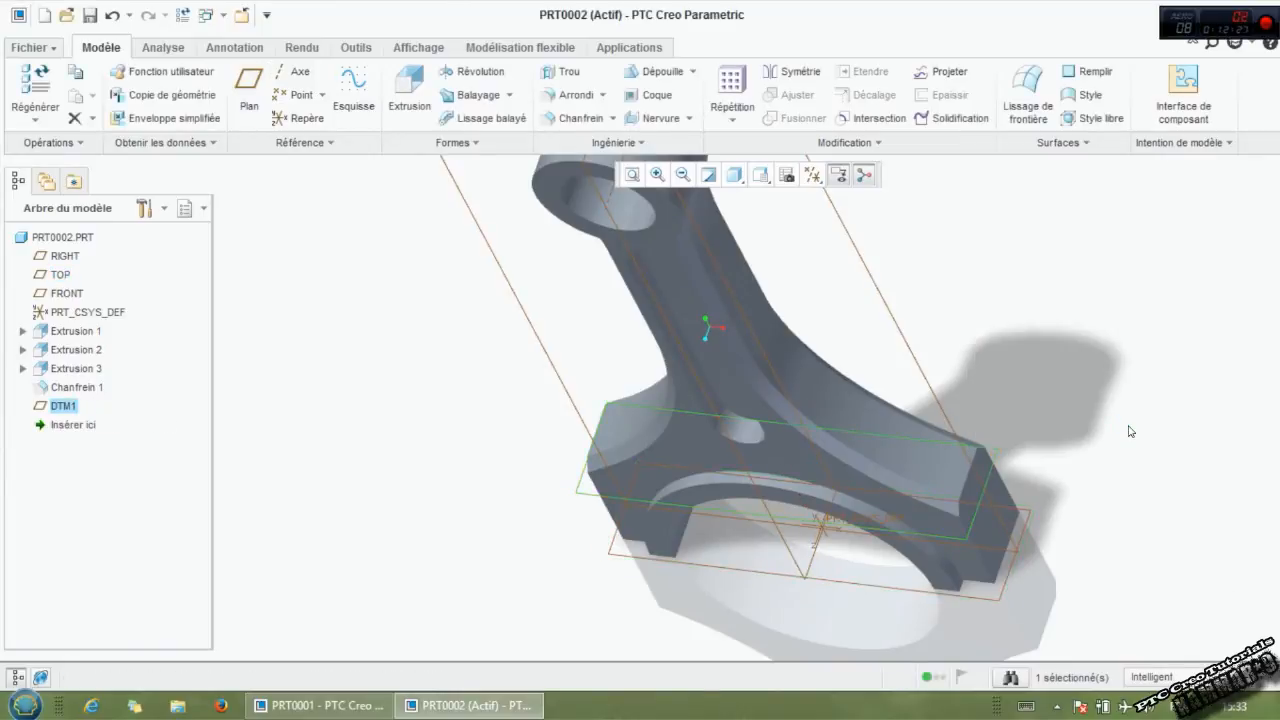
Step: Start an extrusion on the new offset plane and sketch a circle about 9.4 in diameter on the horizontal axis, near one end of the big end
{"action": "left_click", "coordinate": [989, 463]}
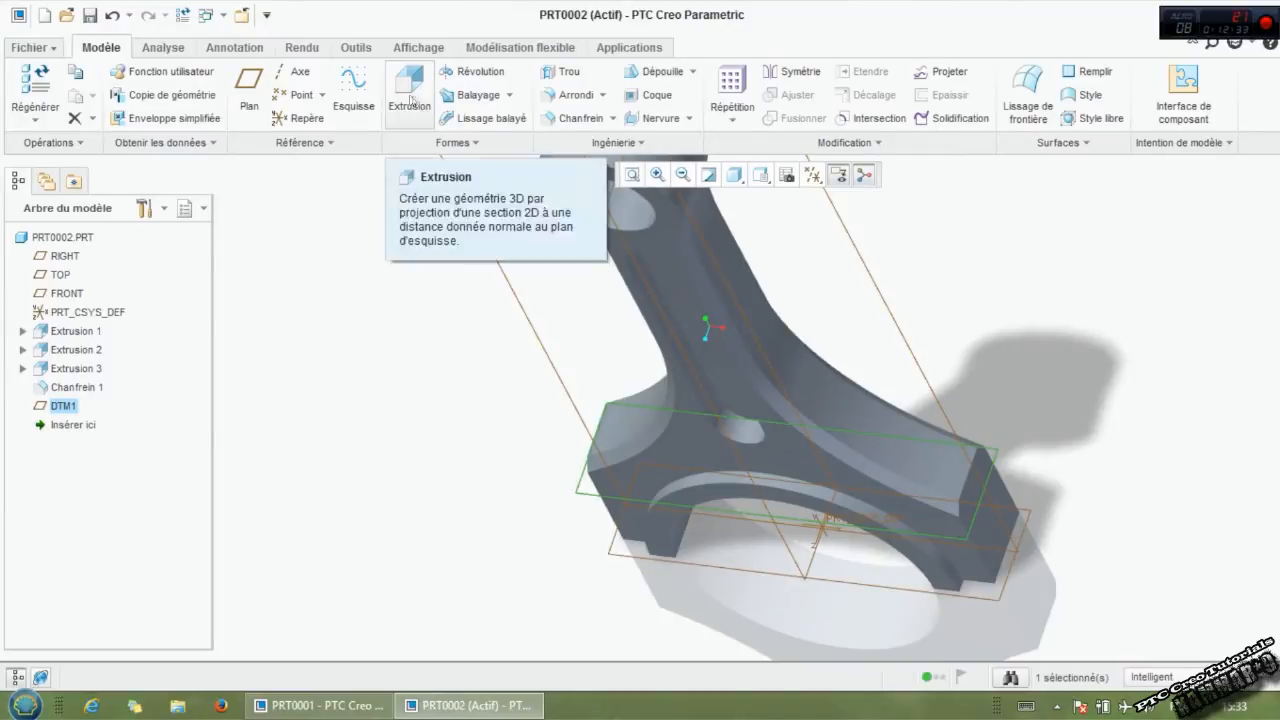
{"action": "left_click", "coordinate": [410, 92]}
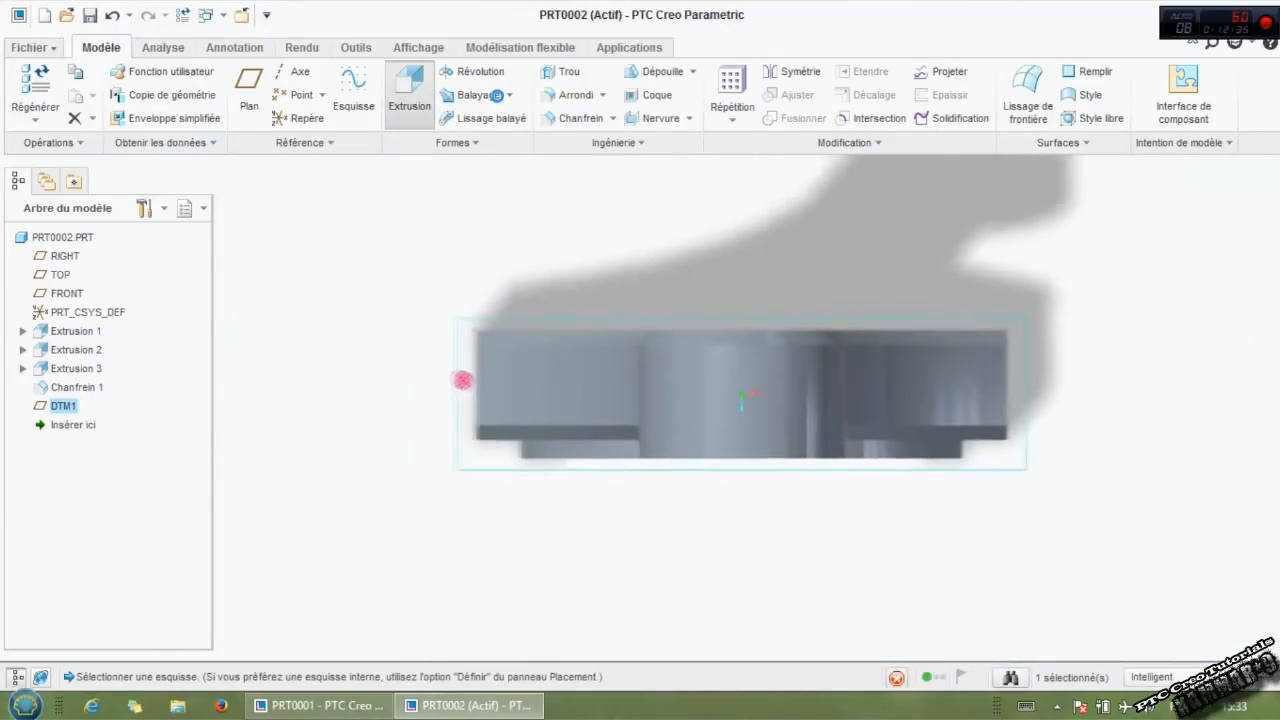
{"action": "left_click", "coordinate": [460, 119]}
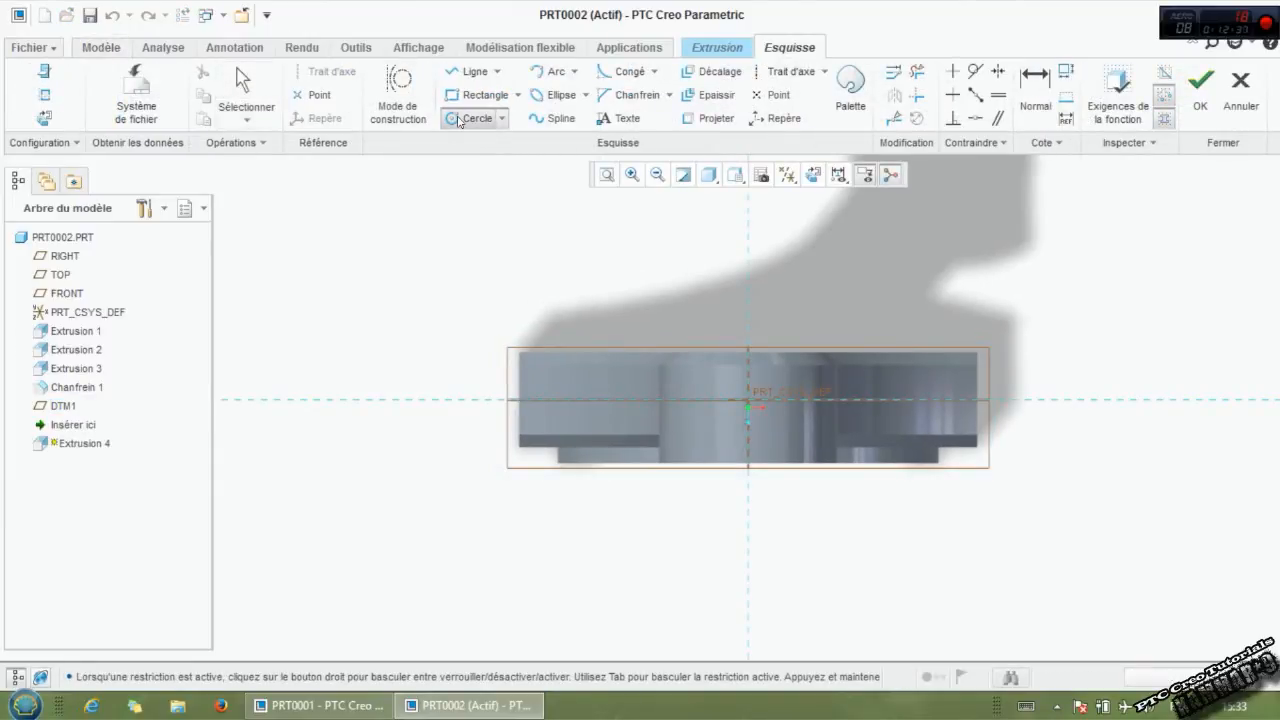
{"action": "scroll", "coordinate": [910, 383], "scroll_direction": "up", "scroll_amount": 3}
{"action": "left_click", "coordinate": [931, 413]}
{"action": "left_click", "coordinate": [956, 467]}
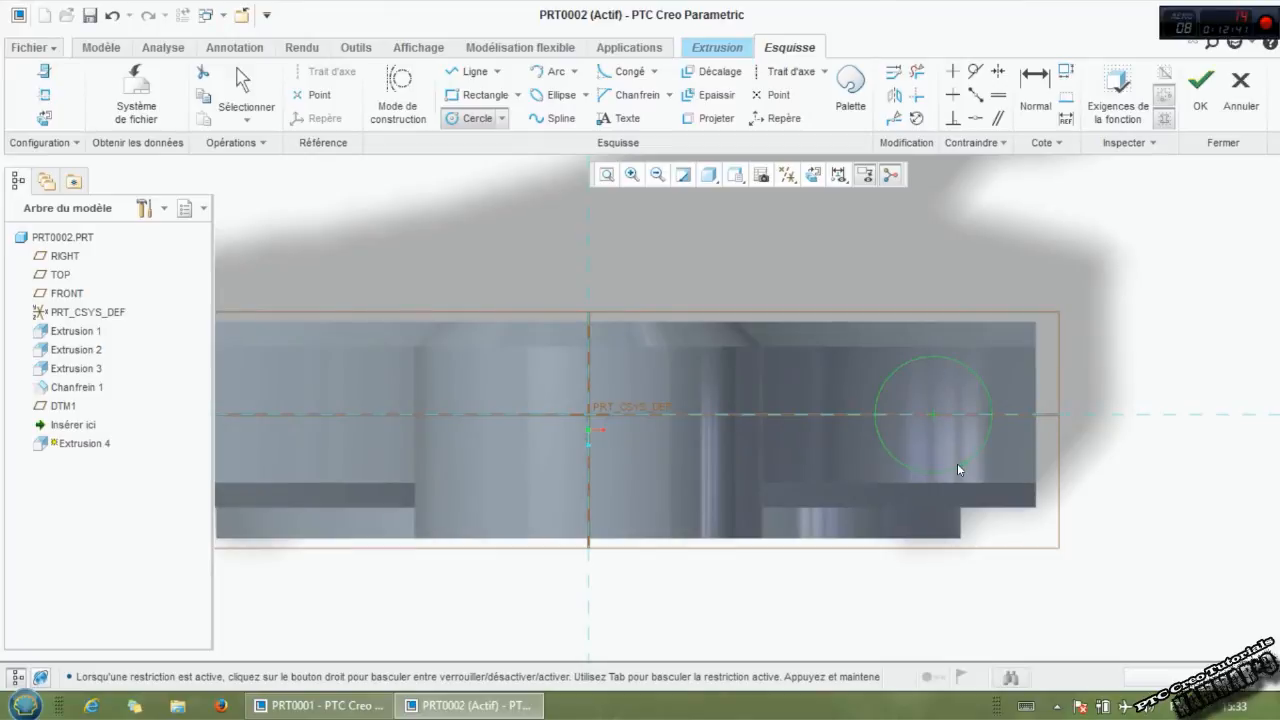
Step: Set the circle's diameter to 11 and its centre distance from the vertical axis to 30
{"action": "scroll", "coordinate": [1090, 420], "scroll_direction": "down", "scroll_amount": 2}
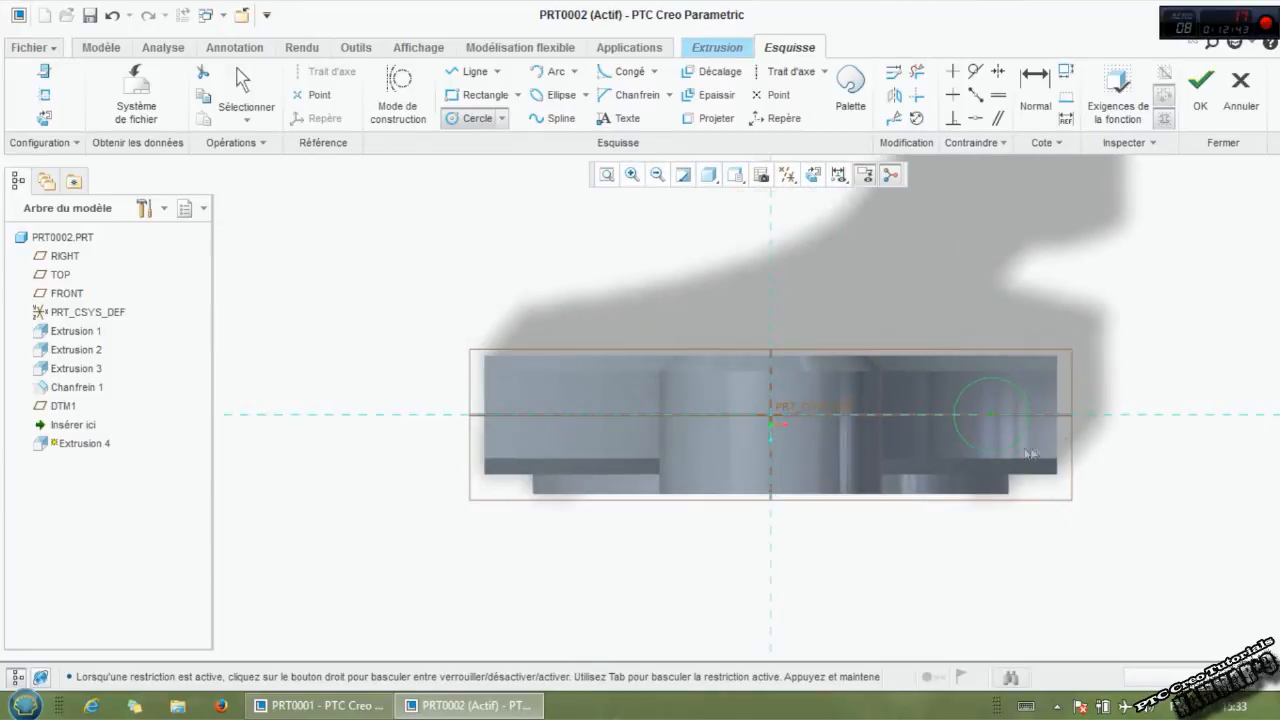
{"action": "middle_click", "coordinate": [957, 317]}
{"action": "double_click", "coordinate": [922, 378]}
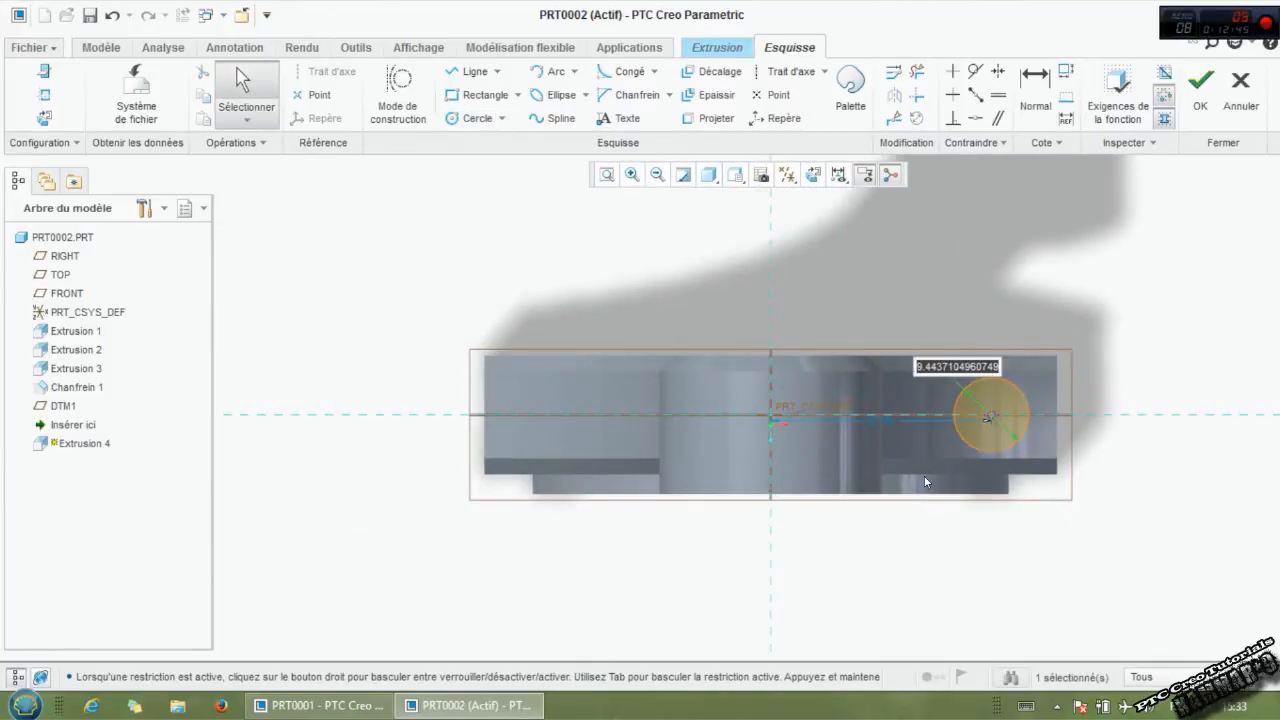
{"action": "type", "text": "11"}
{"action": "key", "text": "Return"}
{"action": "double_click", "coordinate": [876, 428]}
{"action": "type", "text": "30"}
{"action": "key", "text": "Return"}
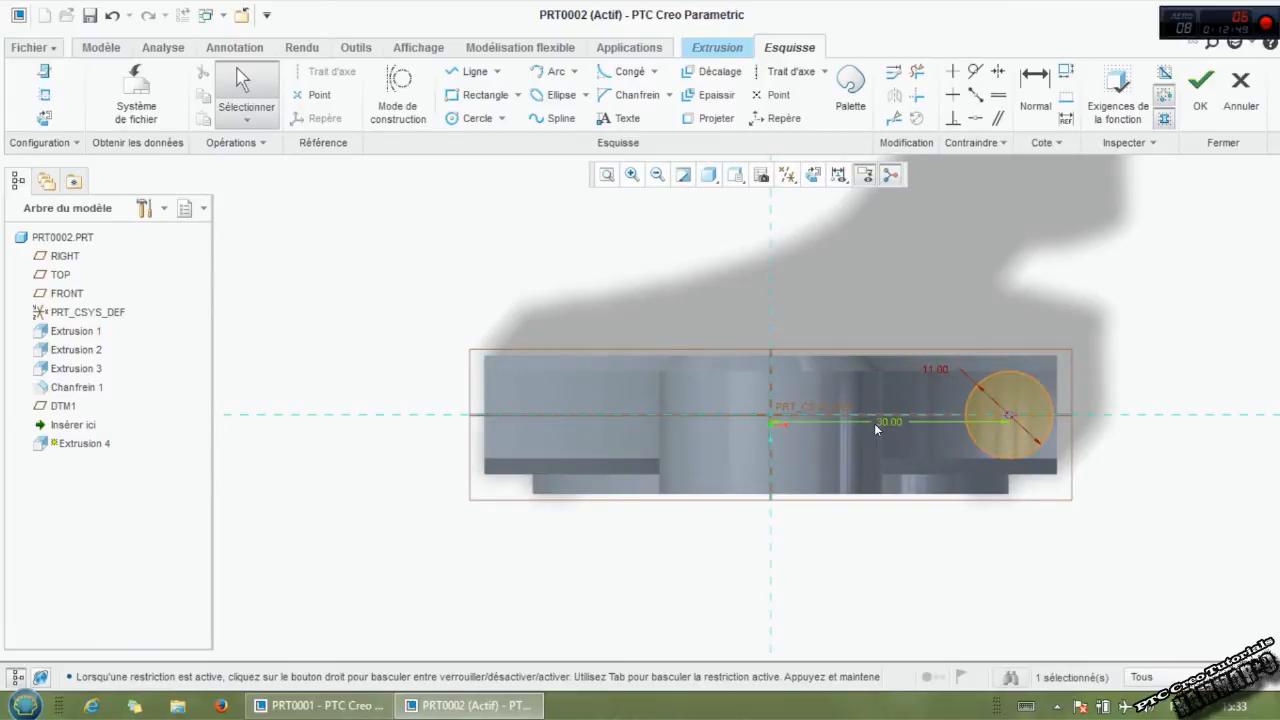
Step: Add a vertical centreline through the origin and mirror the circle about it
{"action": "left_click", "coordinate": [790, 71]}
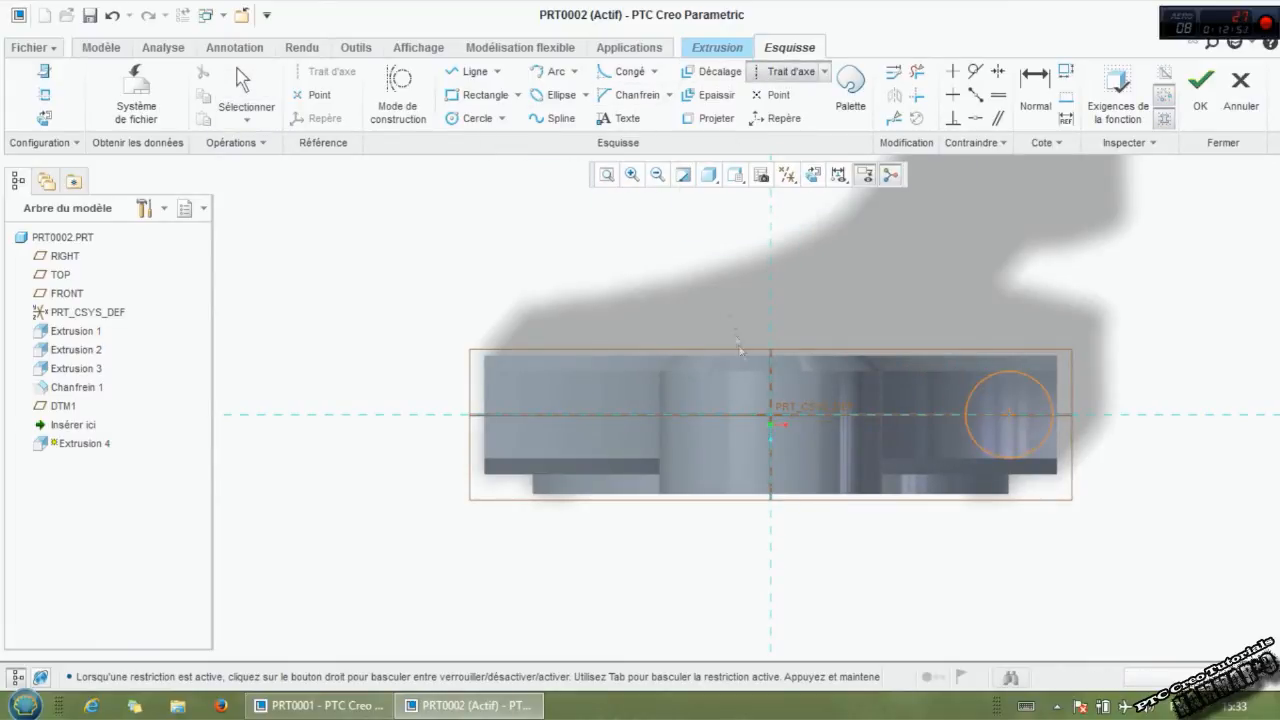
{"action": "middle_click", "coordinate": [844, 304]}
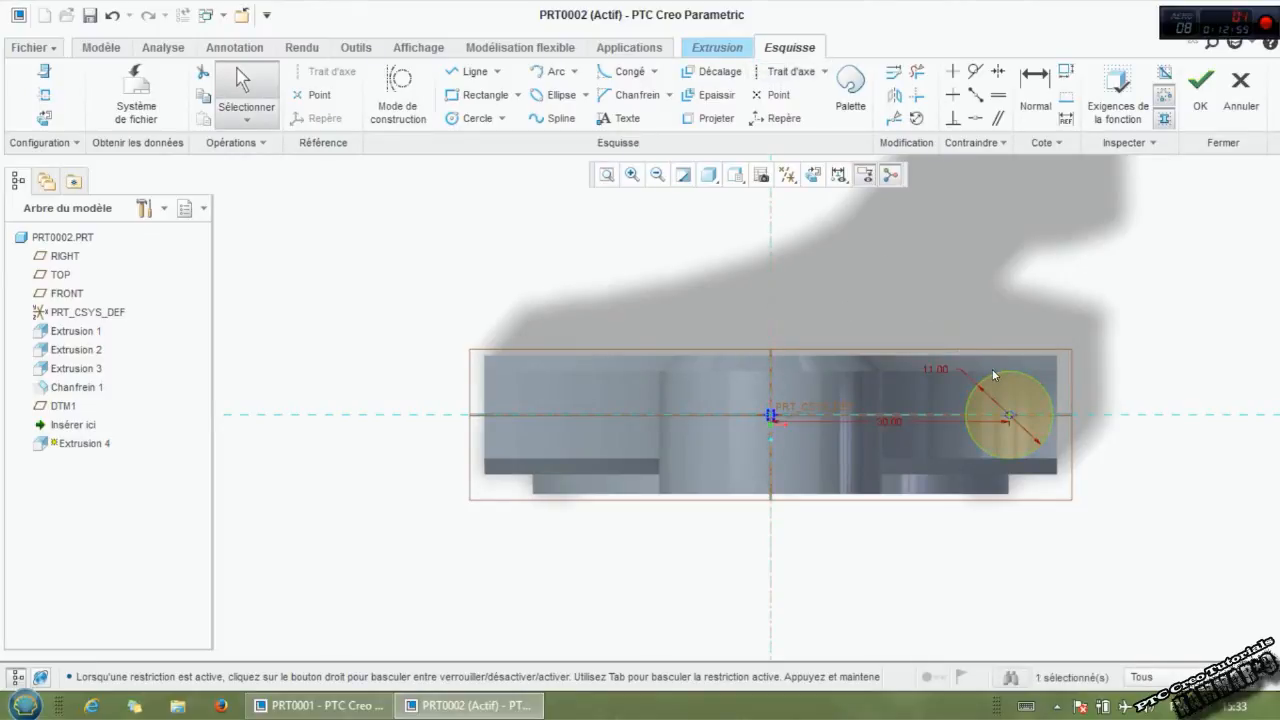
{"action": "left_click", "coordinate": [894, 94]}
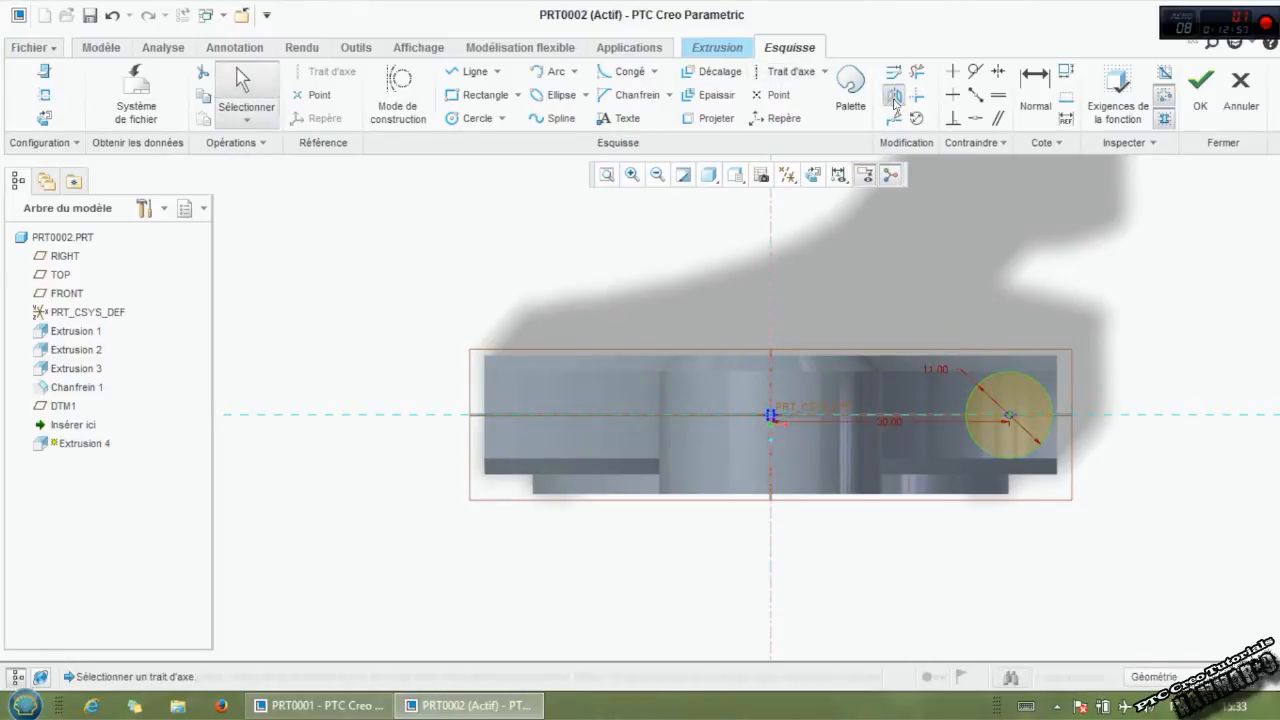
{"action": "left_click", "coordinate": [769, 320]}
Step: Finish the sketch and cut both circles 39.62 upward from the offset plane through the big end's shoulders
{"action": "left_click", "coordinate": [1200, 85]}
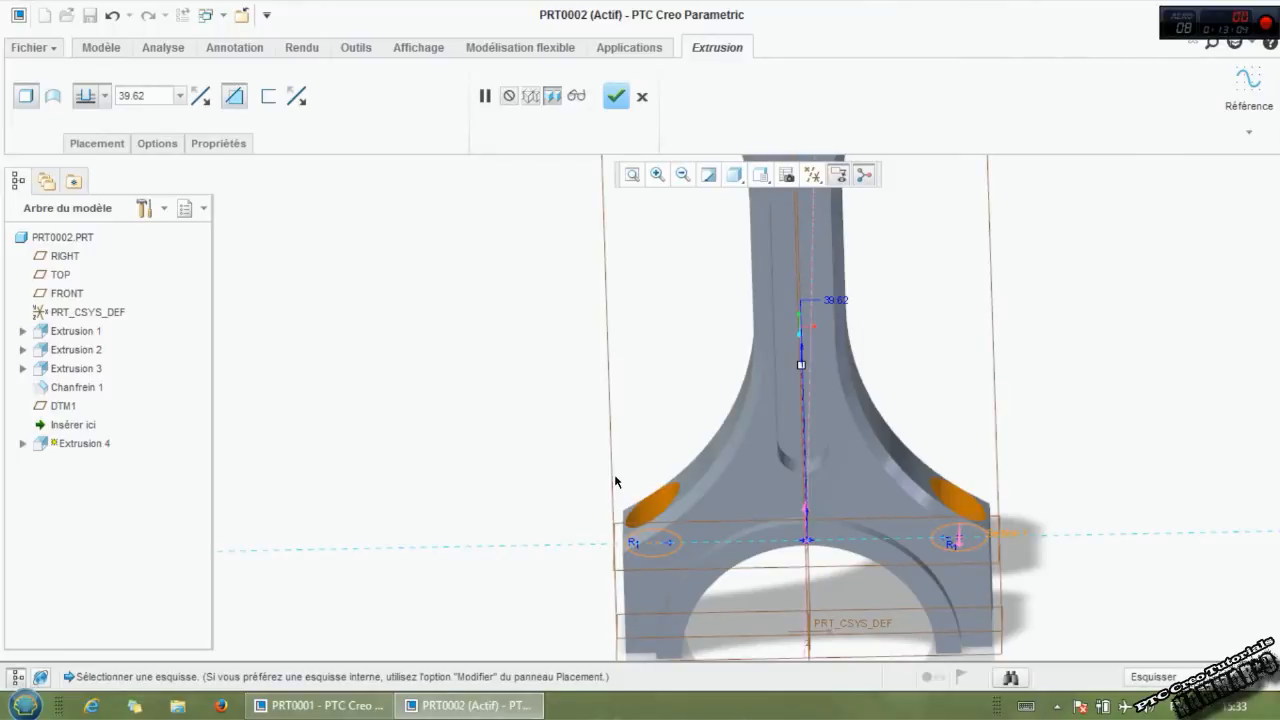
{"action": "mouse_move", "coordinate": [695, 456]}
{"action": "middle_mouse_down"}
{"action": "mouse_move", "coordinate": [680, 440]}
{"action": "mouse_move", "coordinate": [690, 470]}
{"action": "mouse_move", "coordinate": [704, 464]}
{"action": "middle_mouse_up"}
{"action": "scroll", "coordinate": [704, 464], "scroll_direction": "up", "scroll_amount": 3}
{"action": "middle_click", "coordinate": [704, 464]}
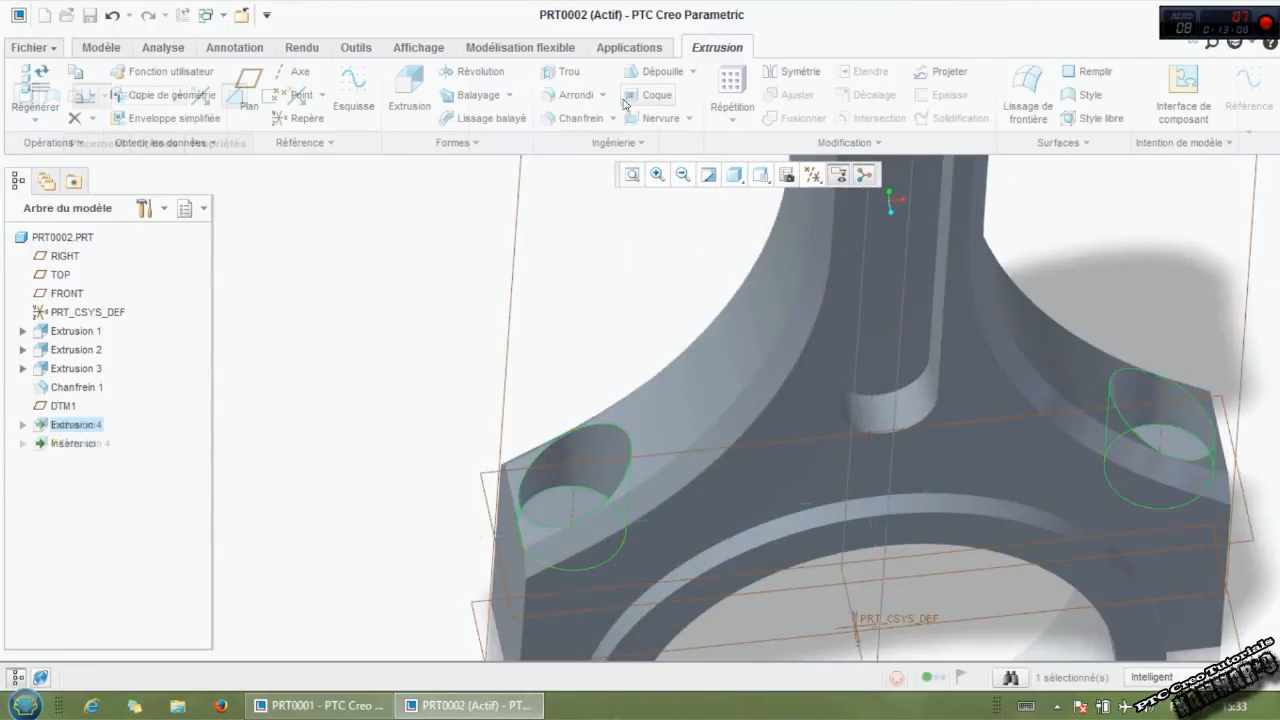
Step: Start an extrusion on the offset plane and sketch a smaller circle concentric with one bolt seat of the big end
{"action": "middle_click_drag", "start_coordinate": [870, 455], "coordinate": [653, 416]}
{"action": "scroll", "coordinate": [706, 445], "scroll_direction": "down", "scroll_amount": 2}
{"action": "left_click", "coordinate": [706, 445]}
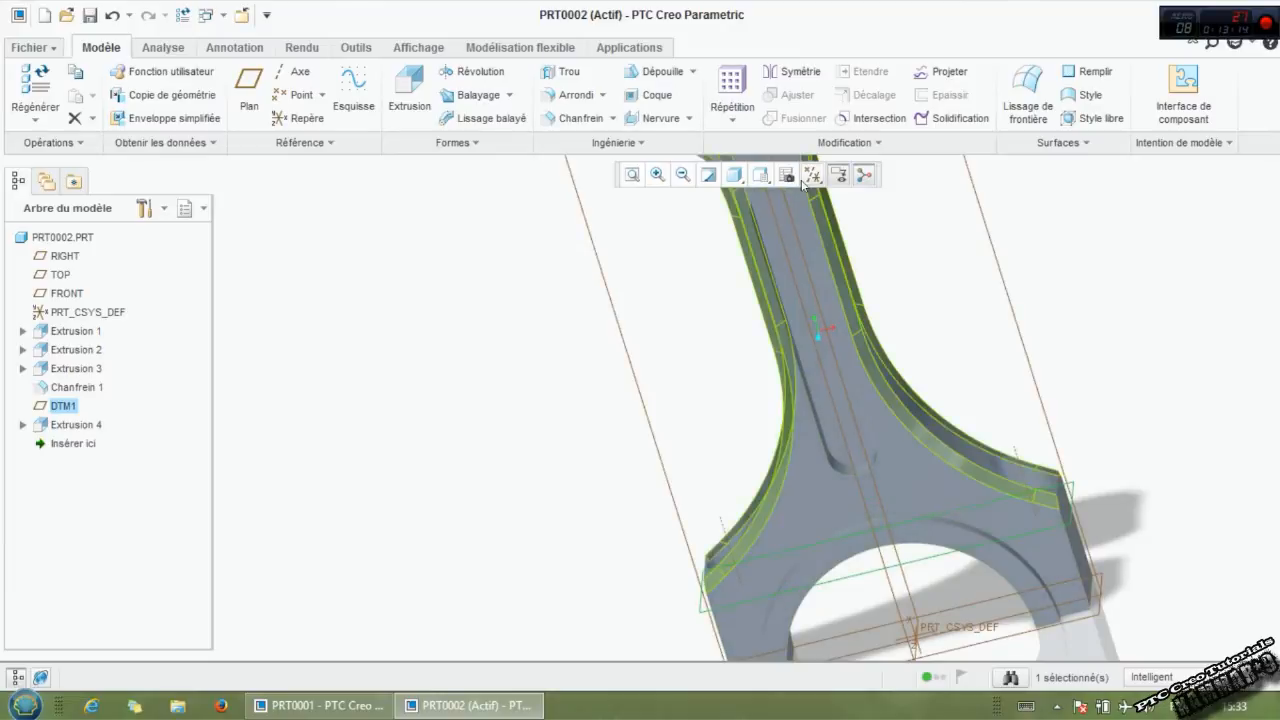
{"action": "left_click", "coordinate": [405, 88]}
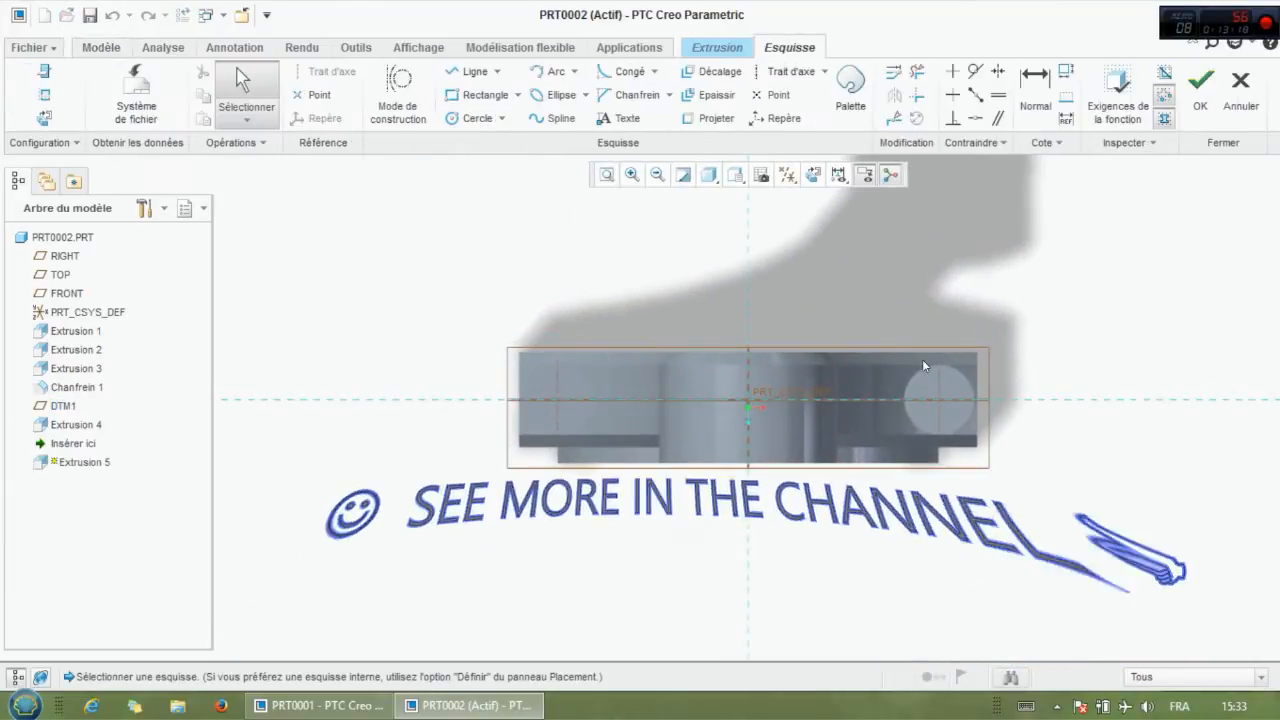
{"action": "scroll", "coordinate": [945, 412], "scroll_direction": "up", "scroll_amount": 3}
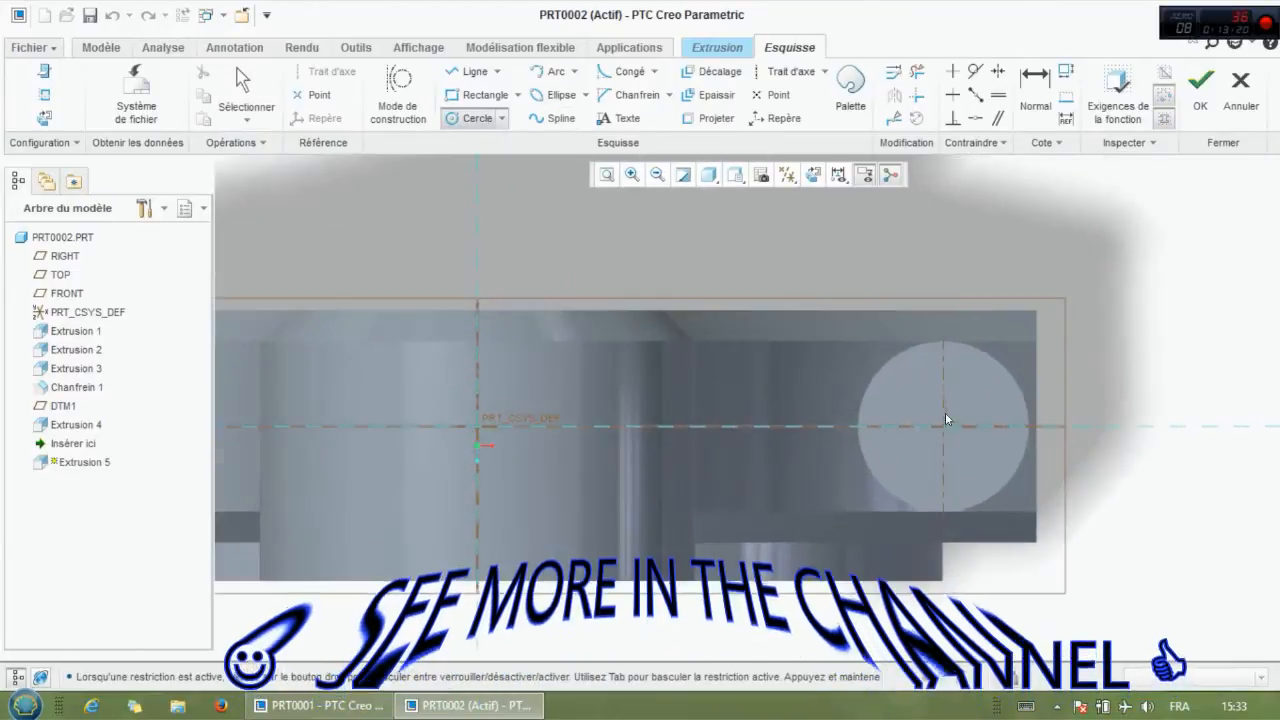
{"action": "left_click", "coordinate": [938, 428]}
{"action": "left_click", "coordinate": [948, 480]}
{"action": "middle_click", "coordinate": [1117, 490]}
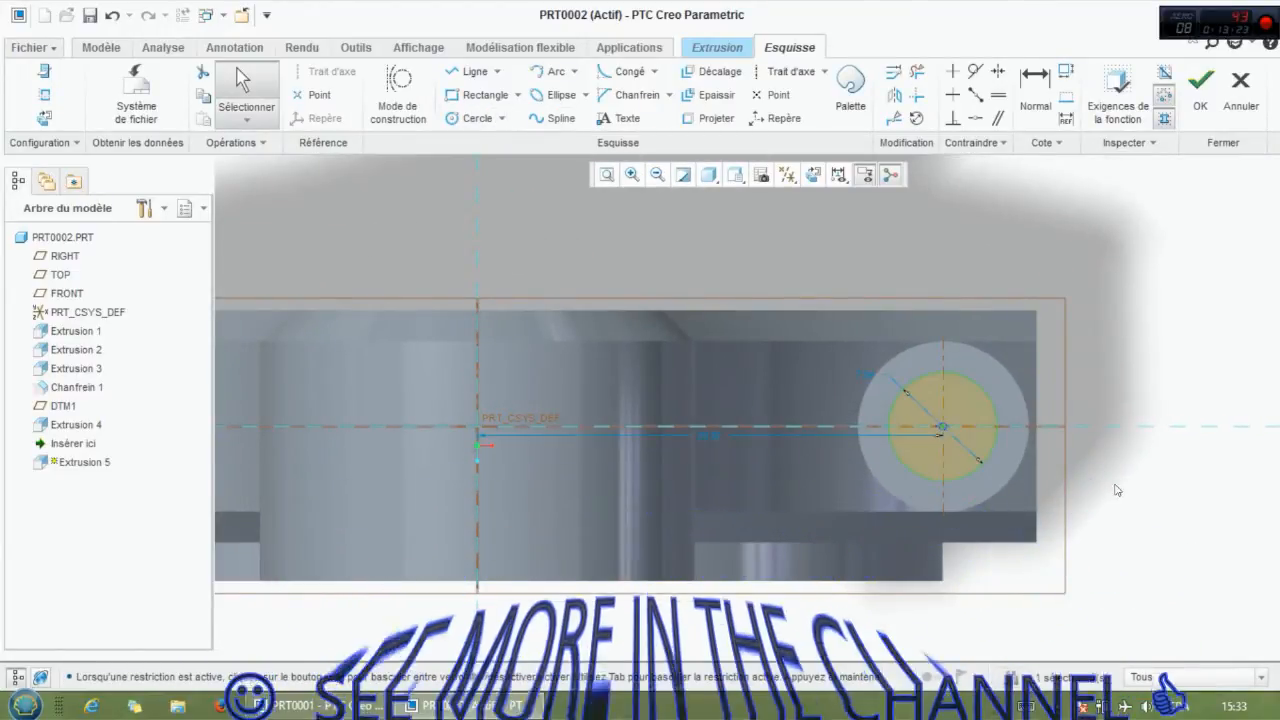
Step: Set the circle's diameter to 7 and its centre distance from the vertical axis to 30
{"action": "double_click", "coordinate": [858, 372]}
{"action": "type", "text": "7"}
{"action": "key", "text": "Return"}
{"action": "double_click", "coordinate": [705, 437]}
{"action": "type", "text": "30"}
{"action": "key", "text": "Return"}
Step: Add a vertical centreline through the origin and mirror the 7 diameter circle about it to the opposite shoulder
{"action": "left_click", "coordinate": [788, 72]}
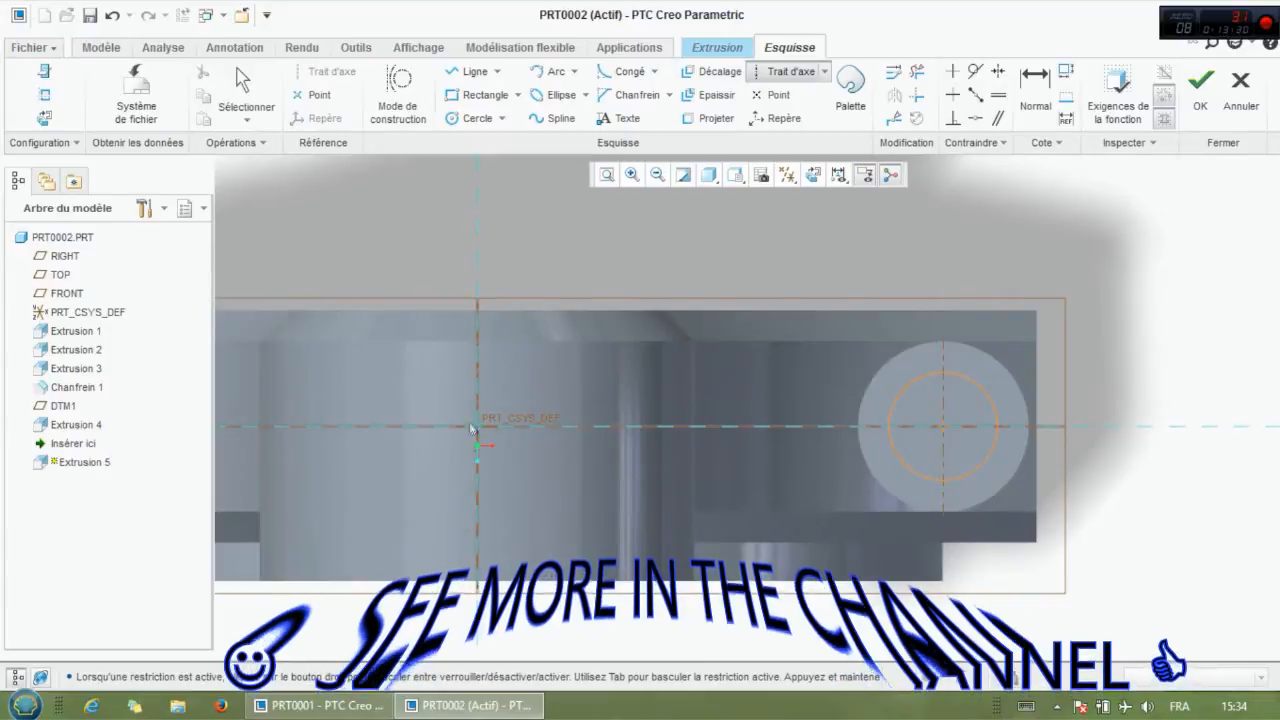
{"action": "middle_click", "coordinate": [541, 252]}
{"action": "scroll", "coordinate": [541, 252], "scroll_direction": "up", "scroll_amount": 2}
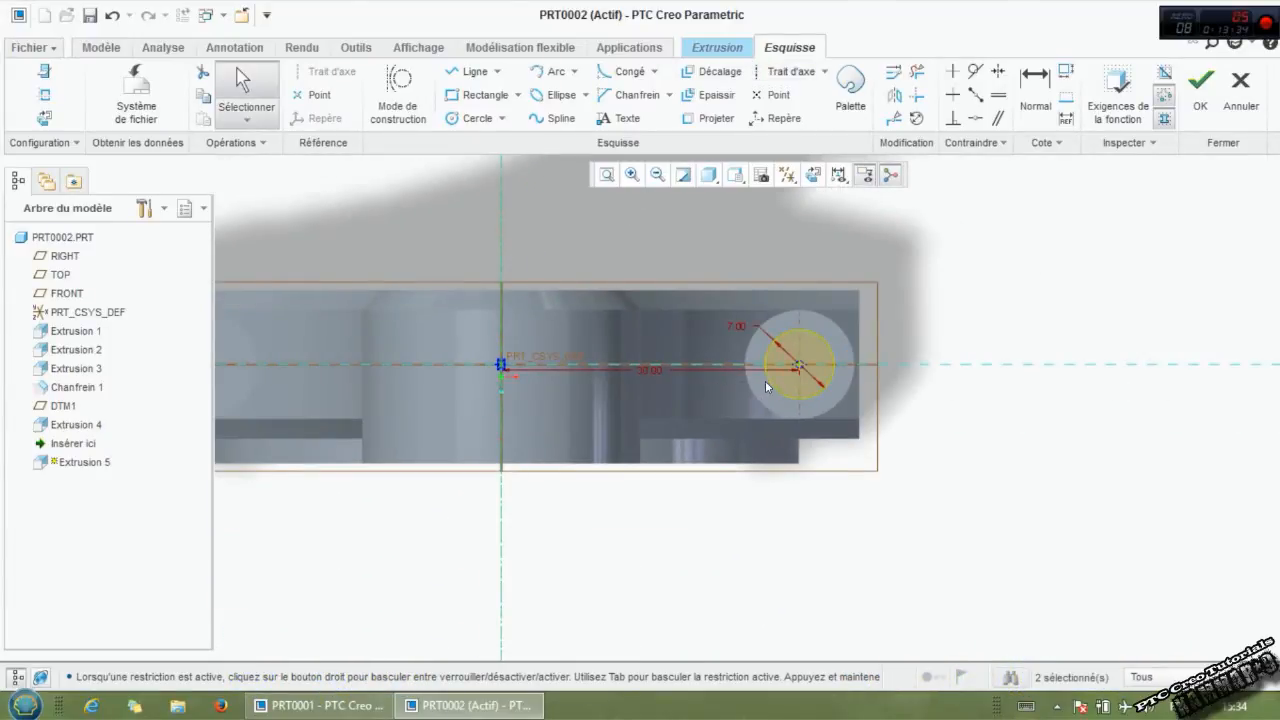
{"action": "left_click", "coordinate": [894, 94]}
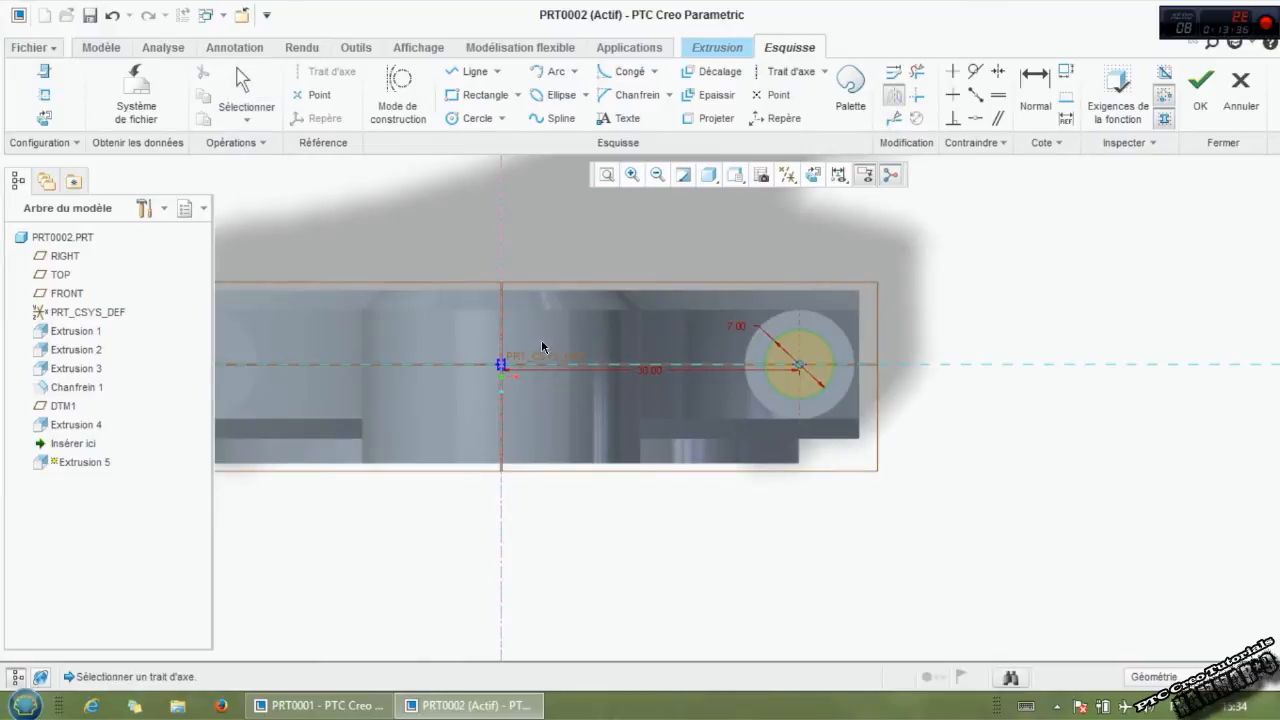
{"action": "left_click", "coordinate": [500, 333]}
{"action": "scroll", "coordinate": [528, 442], "scroll_direction": "up", "scroll_amount": 2}
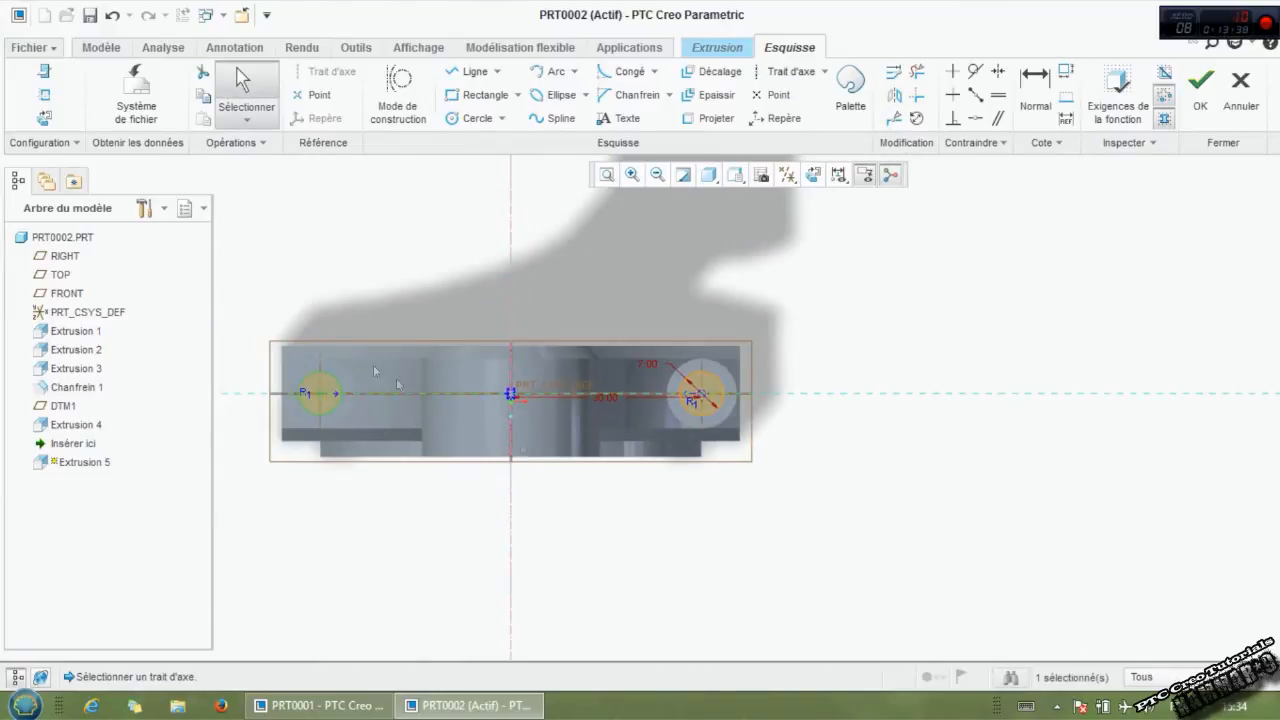
Step: Finish the sketch and cut both circles from the bolt seats down through the big end's shoulders
{"action": "middle_click_drag", "start_coordinate": [803, 443], "coordinate": [735, 428]}
{"action": "left_click", "coordinate": [234, 96]}
{"action": "middle_click_drag", "start_coordinate": [394, 337], "coordinate": [469, 520]}
{"action": "left_click", "coordinate": [203, 98]}
{"action": "middle_click_drag", "start_coordinate": [413, 400], "coordinate": [441, 273]}
{"action": "left_click", "coordinate": [616, 96]}
{"action": "middle_click_drag", "start_coordinate": [700, 200], "coordinate": [763, 466]}
{"action": "scroll", "coordinate": [412, 323], "scroll_direction": "up", "scroll_amount": 5}
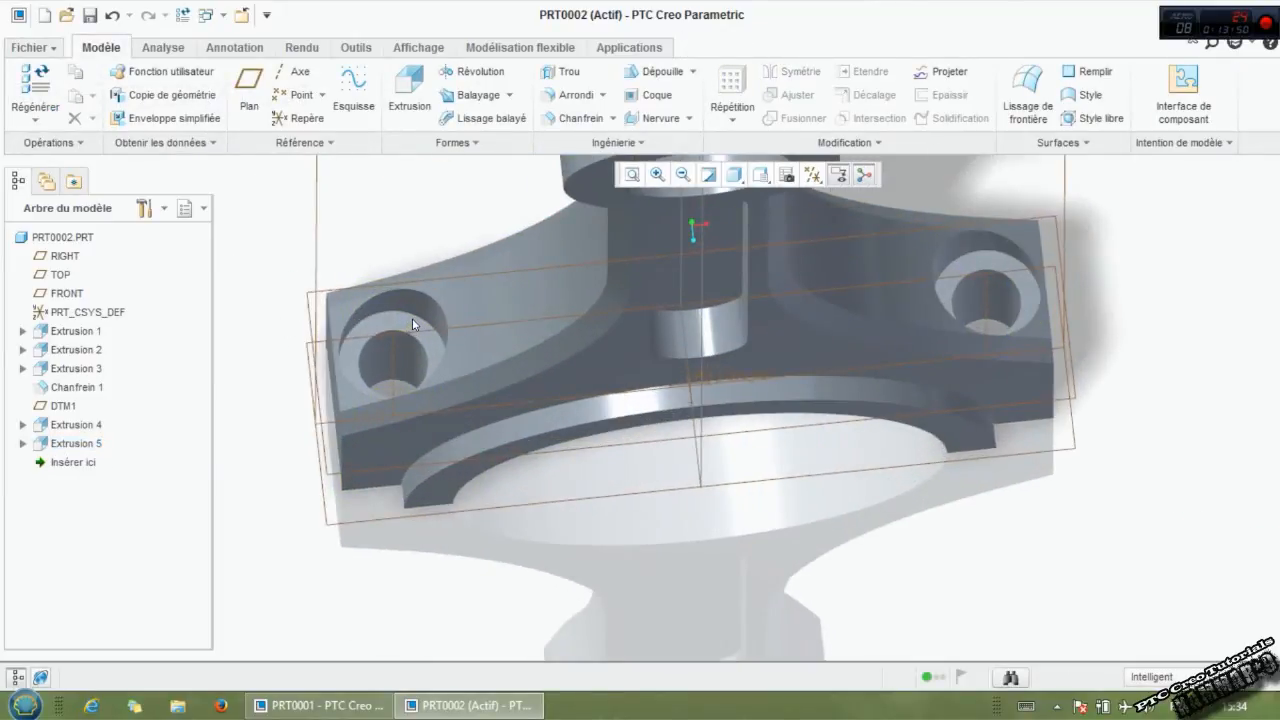
{"action": "scroll", "coordinate": [585, 440], "scroll_direction": "down", "scroll_amount": 3}
{"action": "middle_click_drag", "start_coordinate": [585, 440], "coordinate": [585, 468]}
{"action": "scroll", "coordinate": [443, 603], "scroll_direction": "up", "scroll_amount": 2}
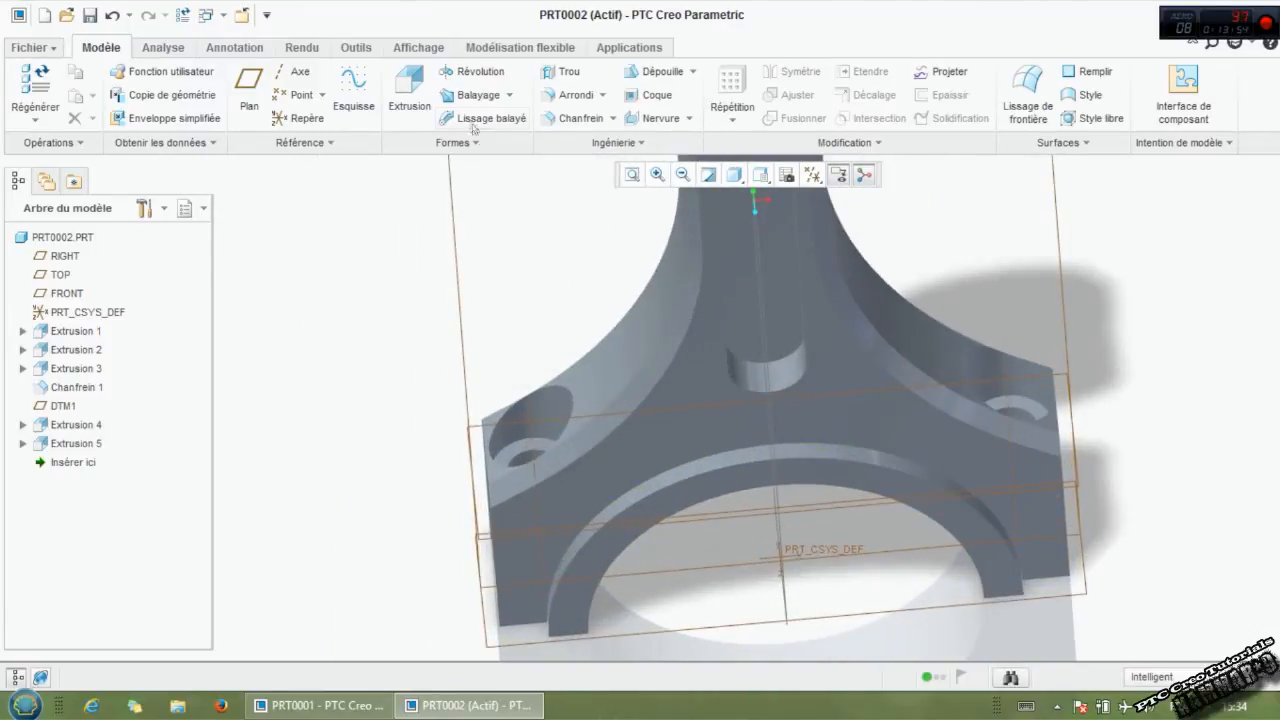
{"action": "left_click", "coordinate": [576, 94]}
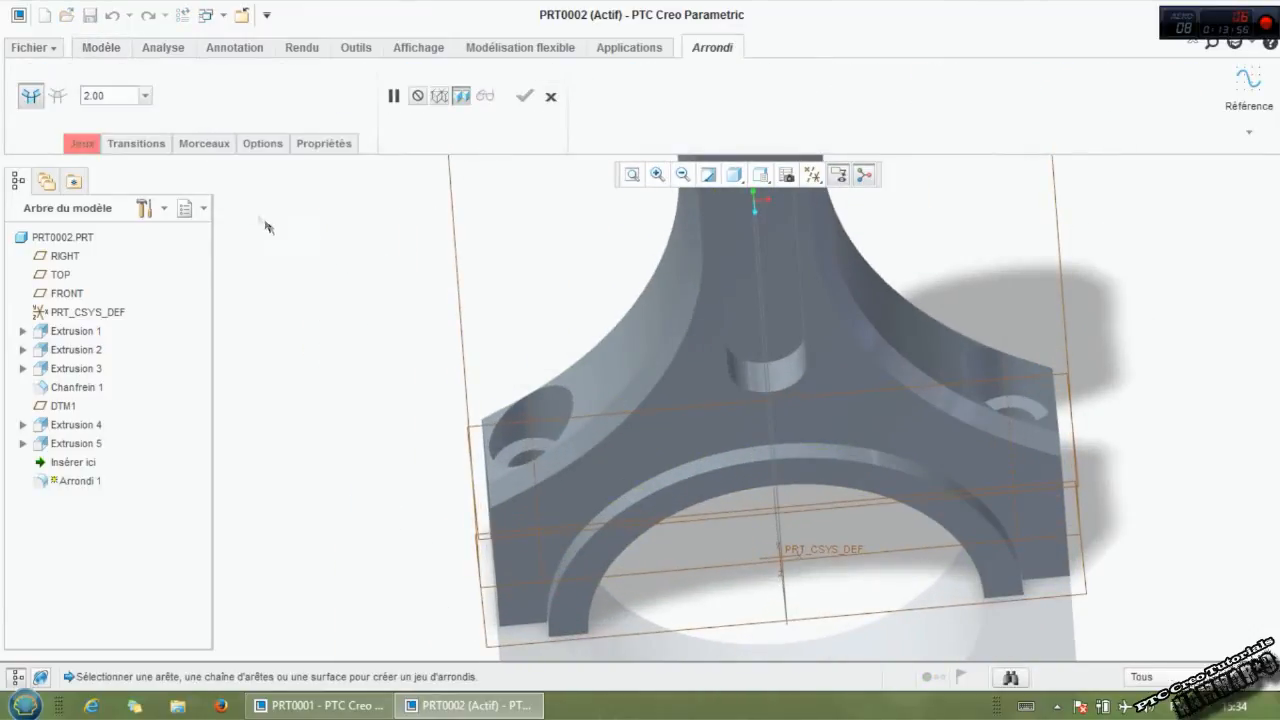
{"action": "type", "text": "5"}
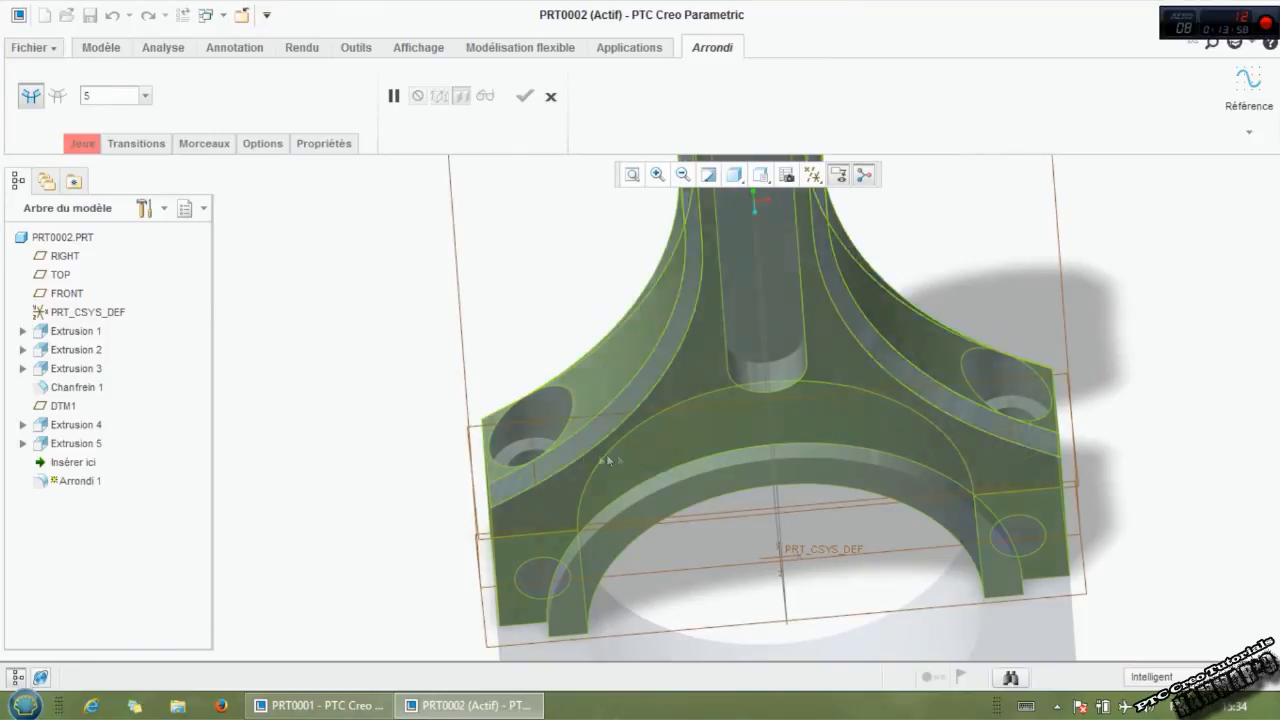
{"action": "key", "text": "Return"}
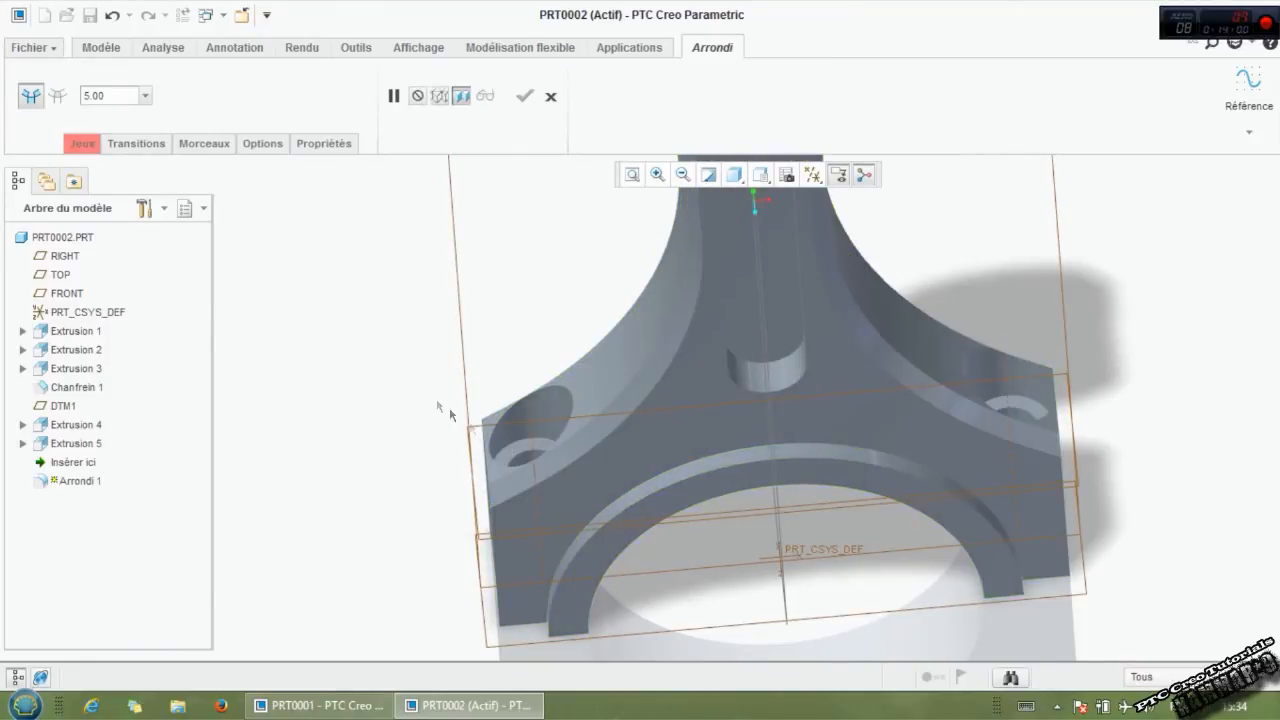
{"action": "left_click", "coordinate": [706, 460]}
{"action": "scroll", "coordinate": [808, 374], "scroll_direction": "up", "scroll_amount": 3}
{"action": "middle_click_drag", "start_coordinate": [808, 374], "coordinate": [1049, 319]}
{"action": "middle_click_drag", "start_coordinate": [941, 402], "coordinate": [986, 508]}
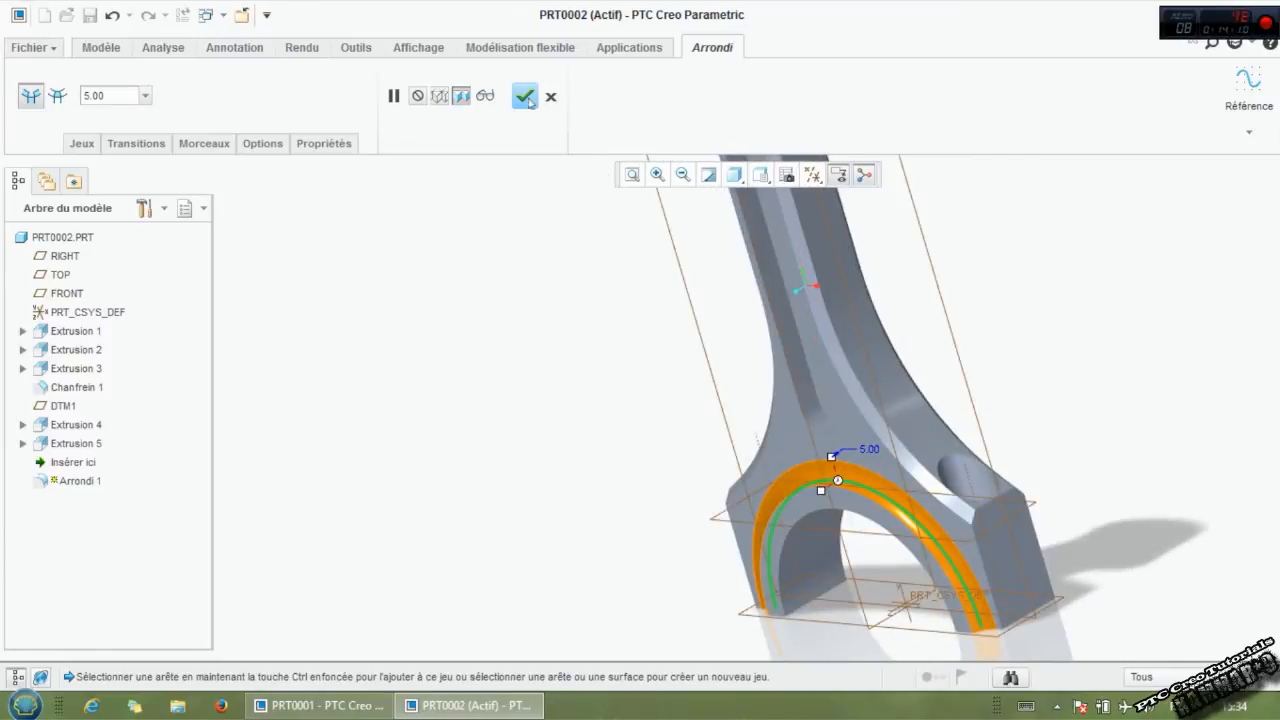
{"action": "left_click", "coordinate": [550, 96]}
Step: Mirror Extrusion 2 and Extrusion 3 about the FRONT plane to repeat the recesses on the rod's other face
{"action": "left_click", "coordinate": [624, 388]}
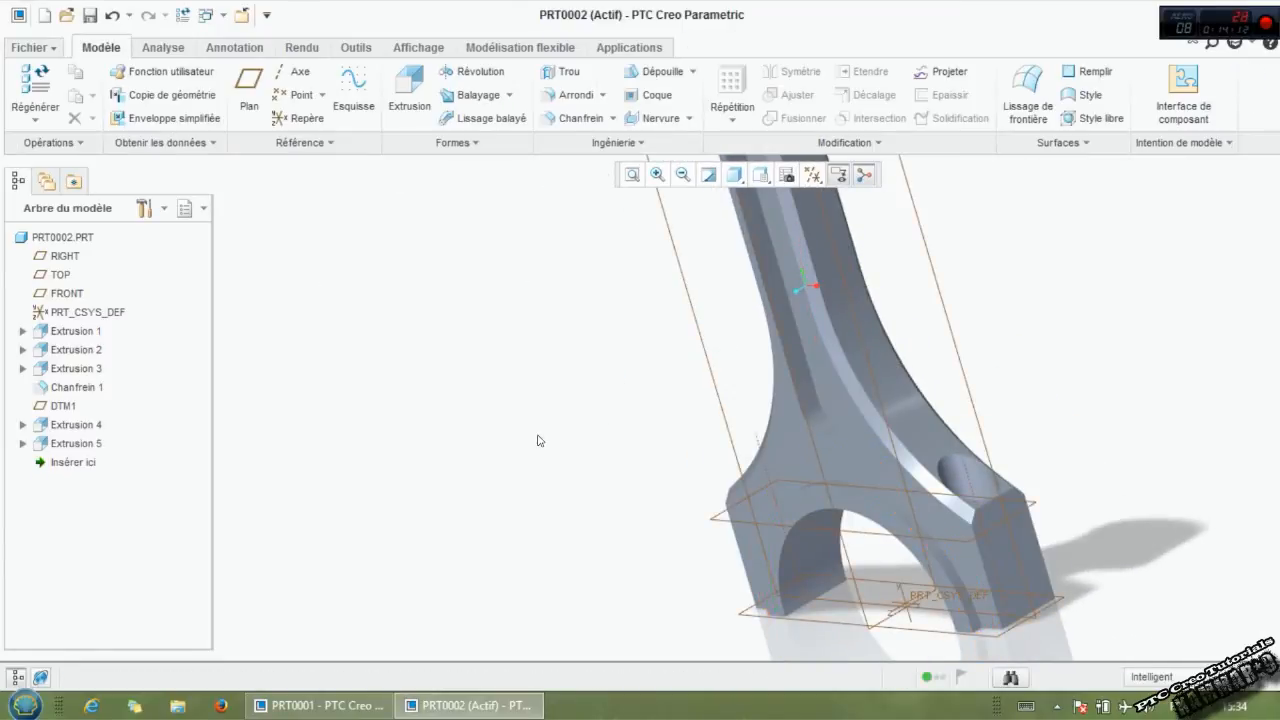
{"action": "left_click", "coordinate": [294, 494]}
{"action": "left_click", "coordinate": [78, 369]}
{"action": "left_click", "coordinate": [79, 351], "text": "ctrl"}
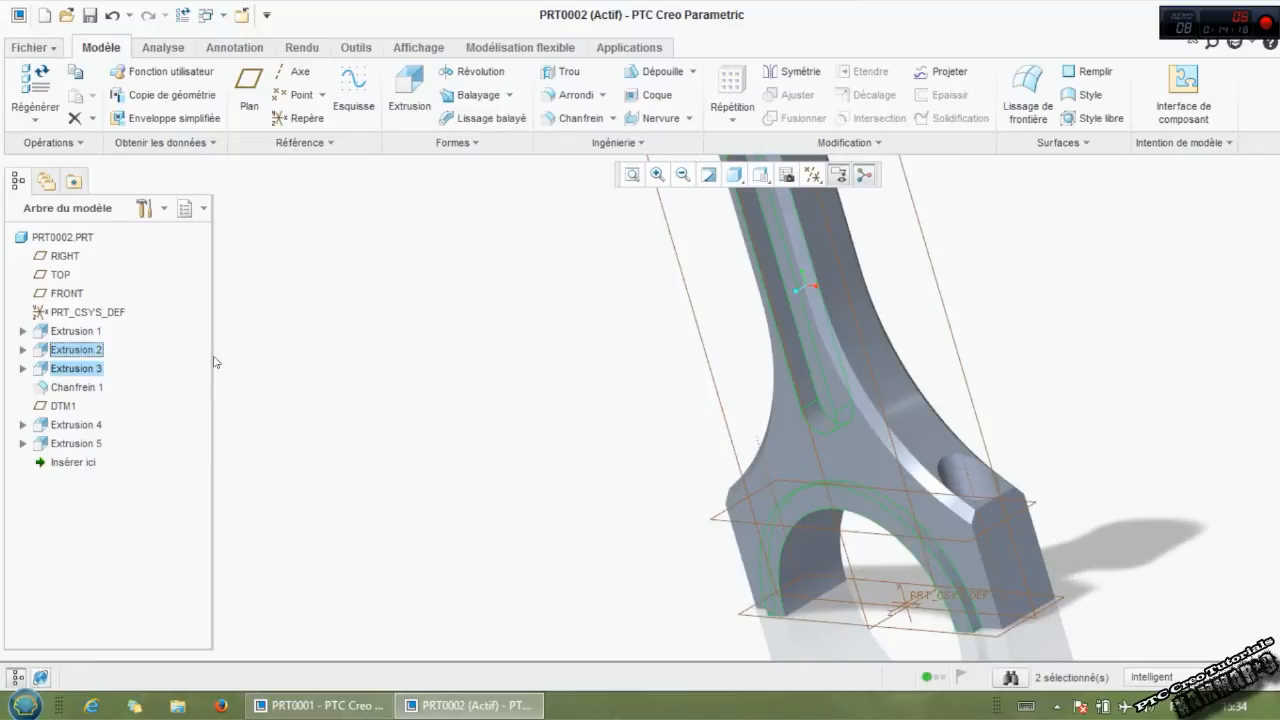
{"action": "left_click", "coordinate": [796, 71]}
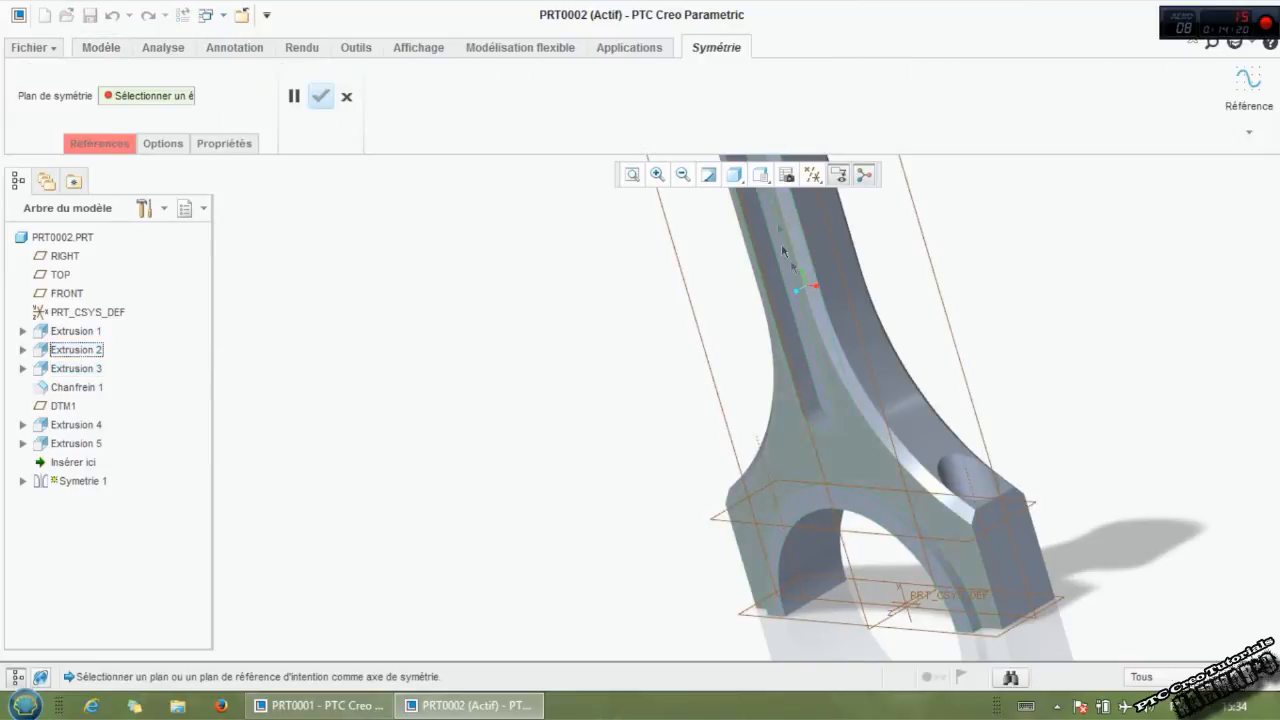
{"action": "left_click", "coordinate": [933, 293]}
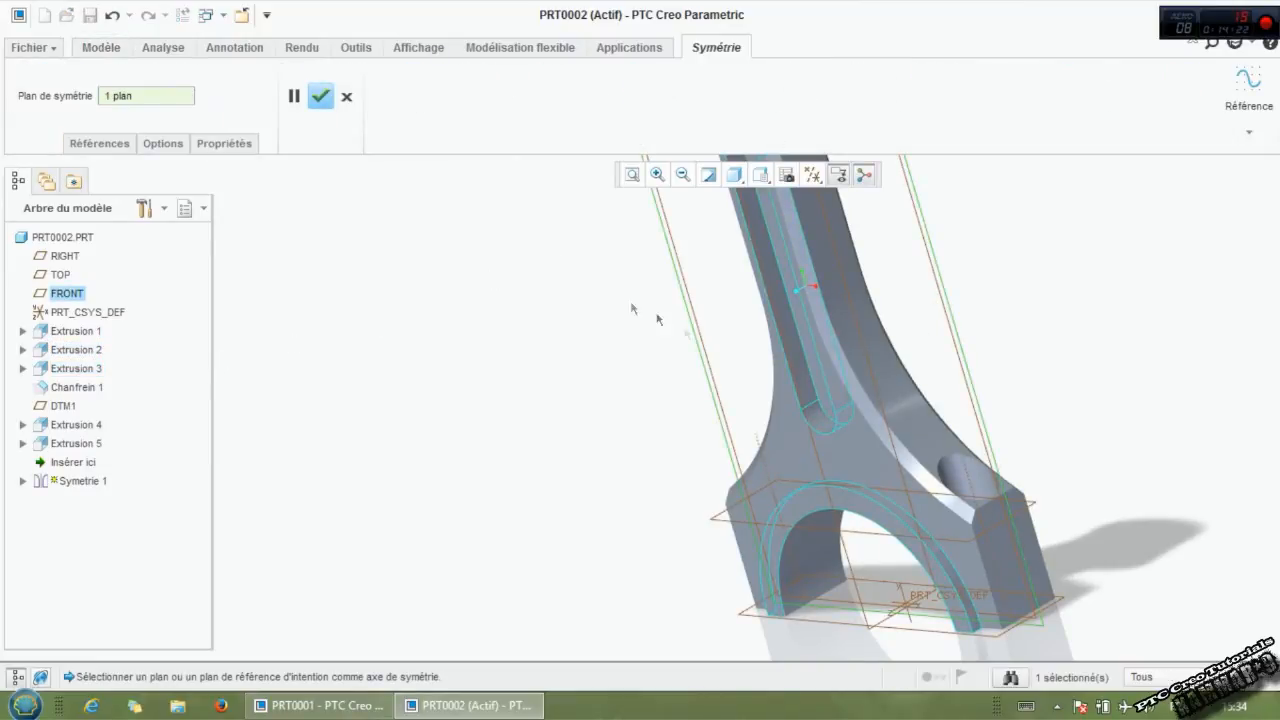
{"action": "left_click", "coordinate": [320, 96]}
{"action": "middle_click_drag", "start_coordinate": [594, 349], "coordinate": [601, 395]}
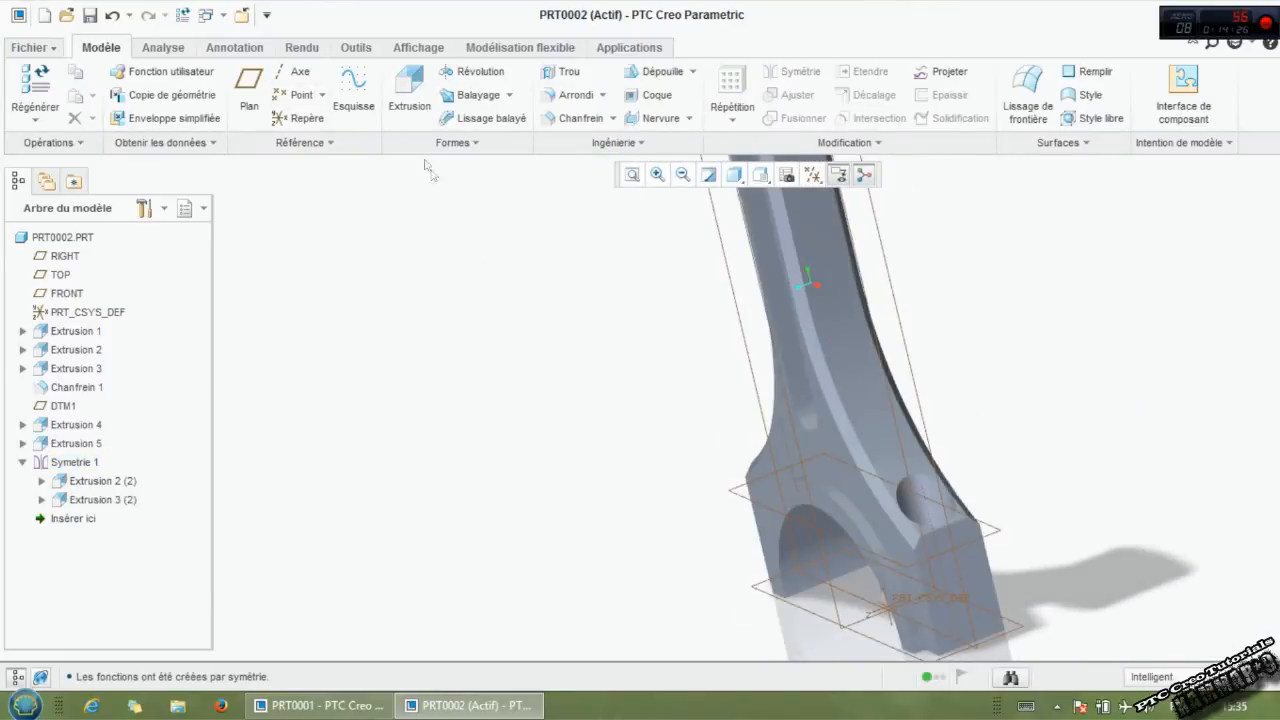
Step: Round the inner corner edges of the big-end and small-end recesses on both faces with a radius of 5
{"action": "left_click", "coordinate": [572, 95]}
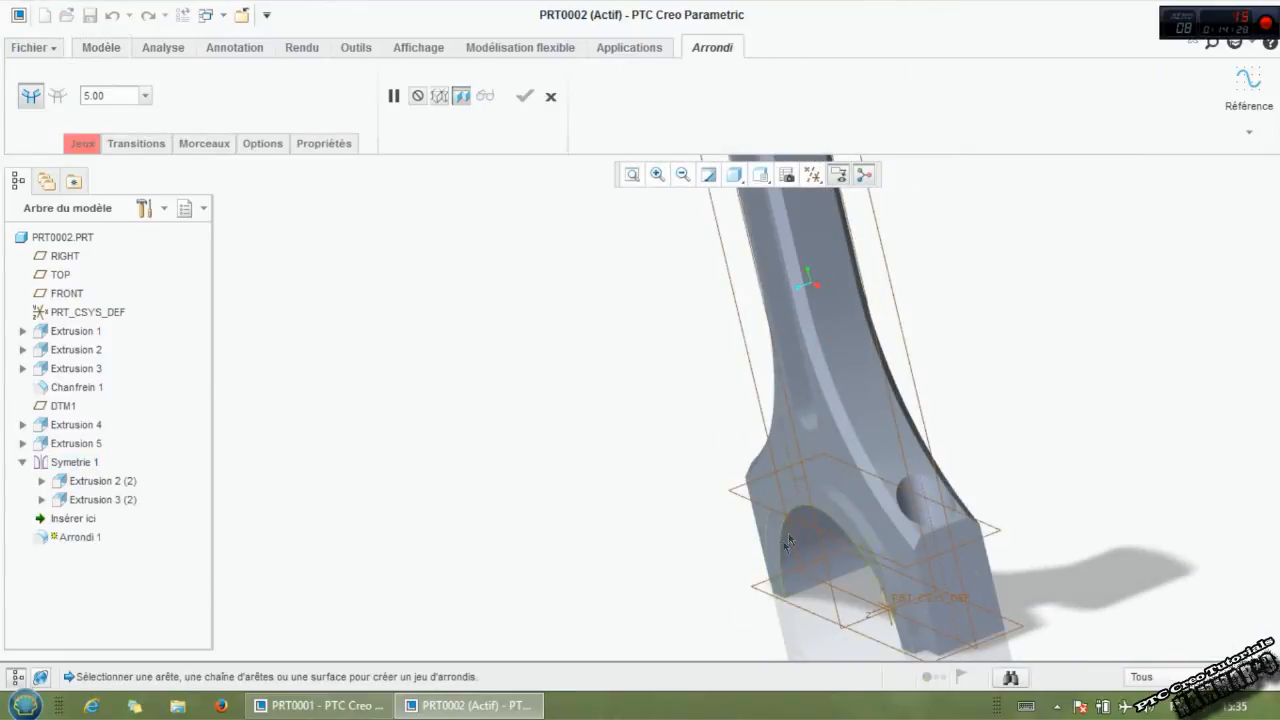
{"action": "left_click", "coordinate": [826, 483]}
{"action": "middle_click_drag", "start_coordinate": [826, 483], "coordinate": [818, 288]}
{"action": "left_click", "coordinate": [808, 309]}
{"action": "middle_click_drag", "start_coordinate": [757, 326], "coordinate": [700, 410]}
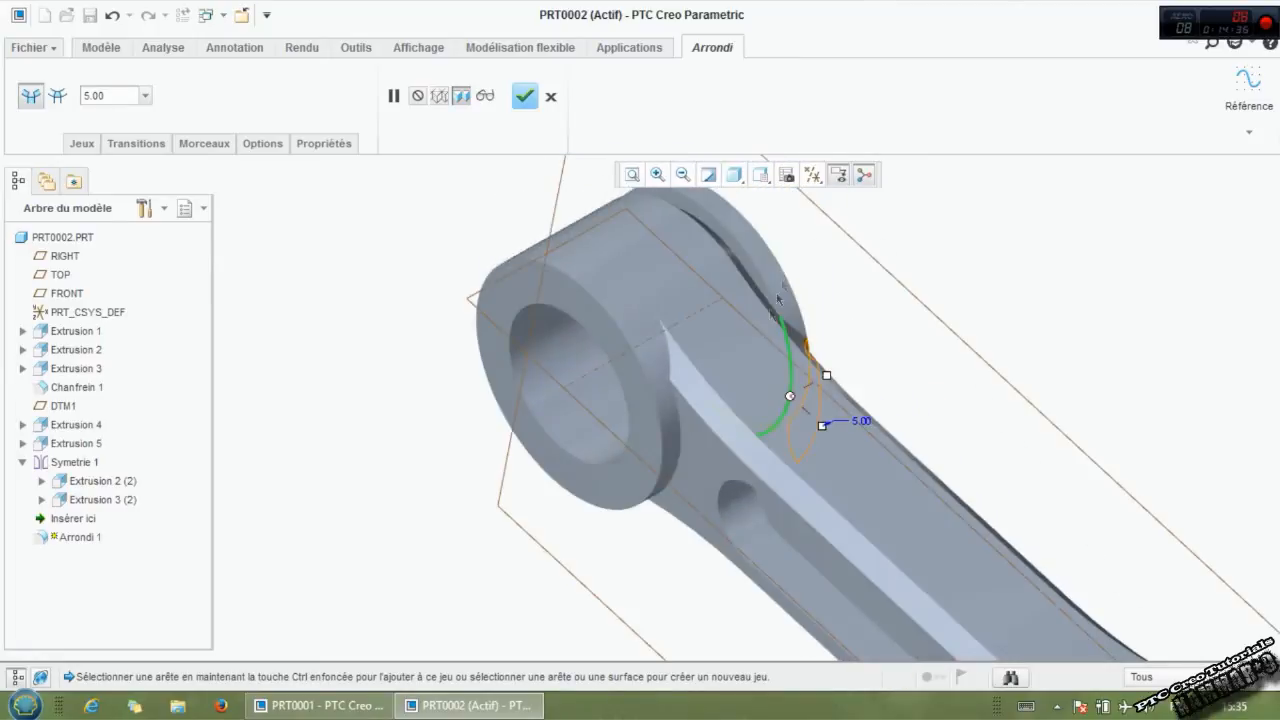
{"action": "left_click", "coordinate": [678, 430]}
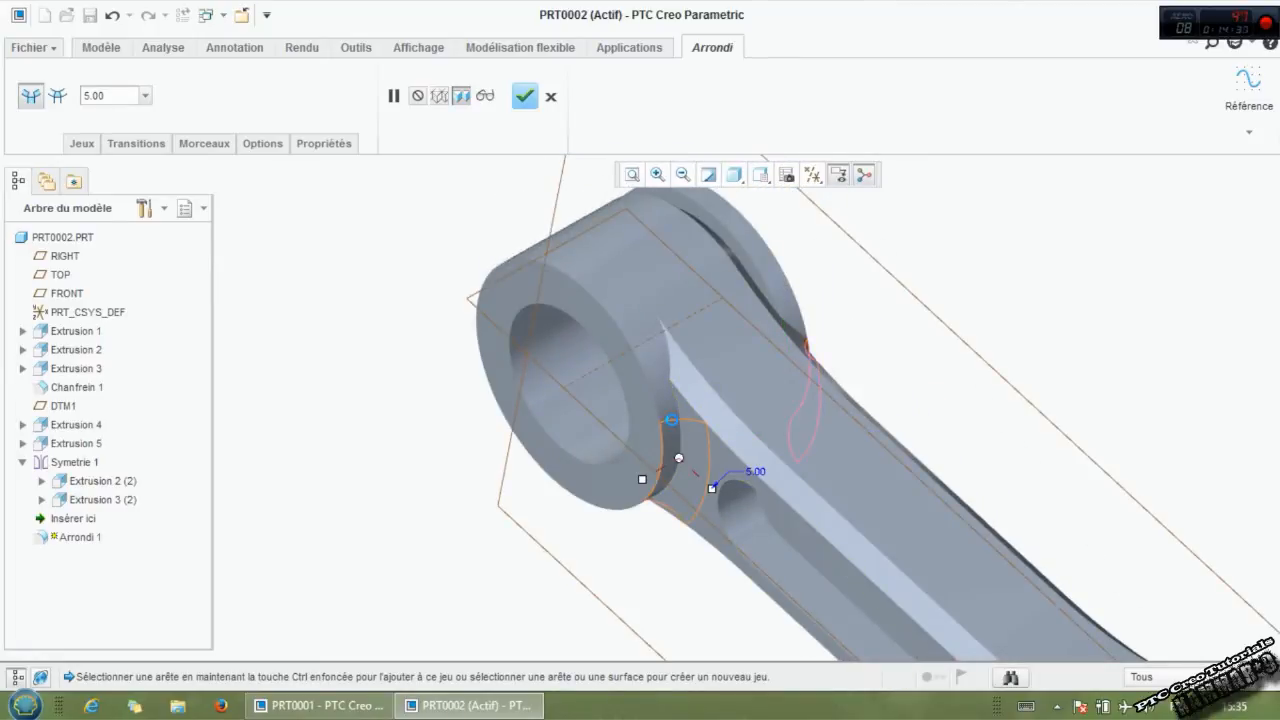
{"action": "left_click", "coordinate": [523, 97]}
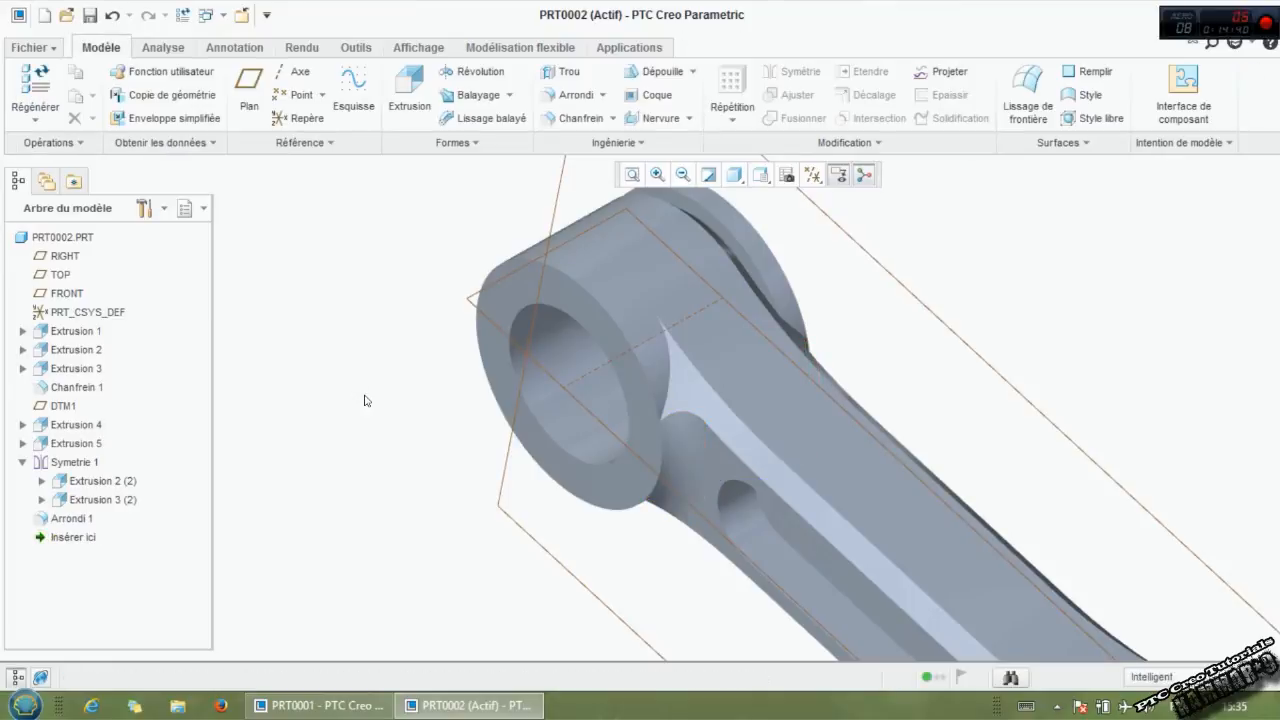
Step: Round the floor edges of the shank's long slots on both faces with a radius of 3
{"action": "left_click", "coordinate": [575, 96]}
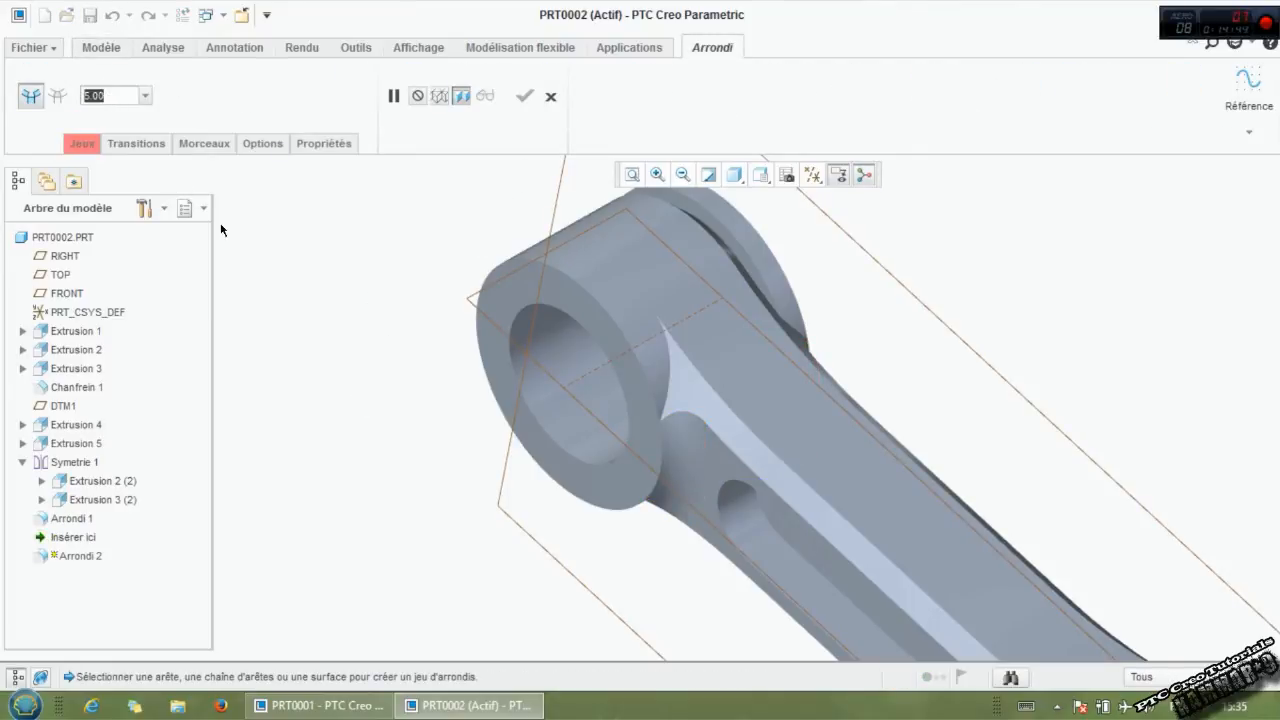
{"action": "type", "text": "3"}
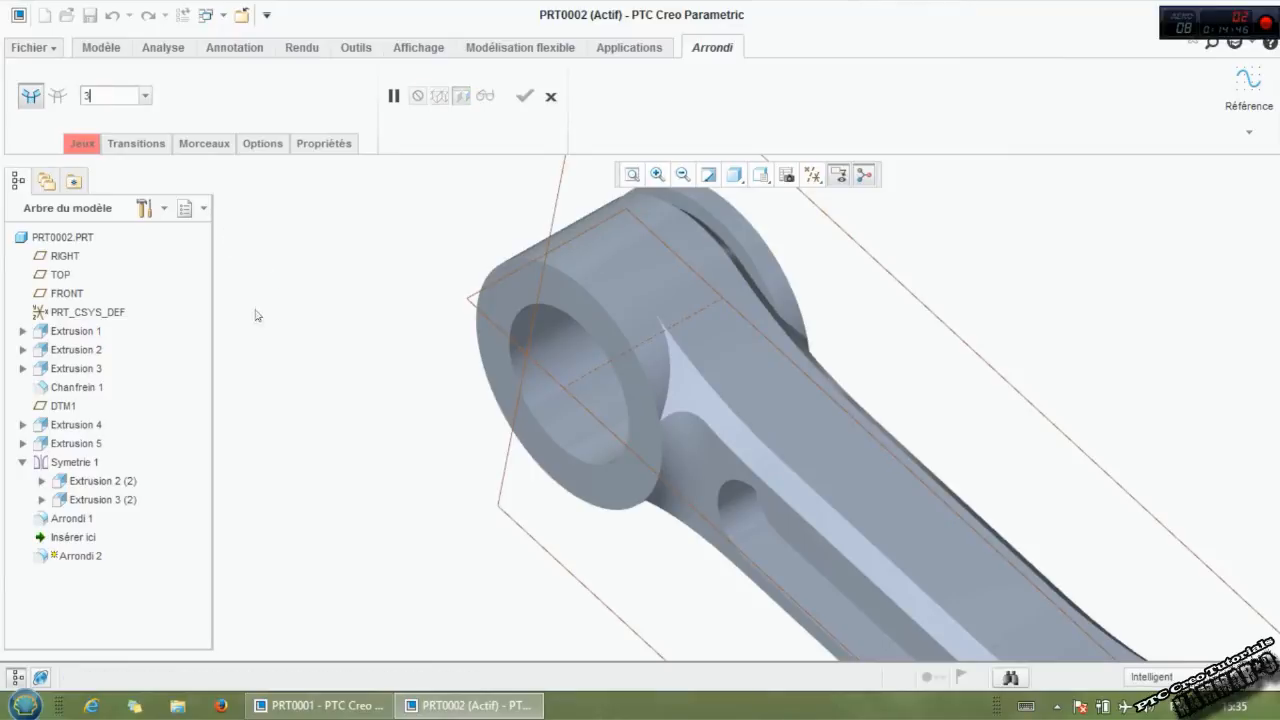
{"action": "key", "text": "Return"}
{"action": "scroll", "coordinate": [563, 534], "scroll_direction": "up", "scroll_amount": 3}
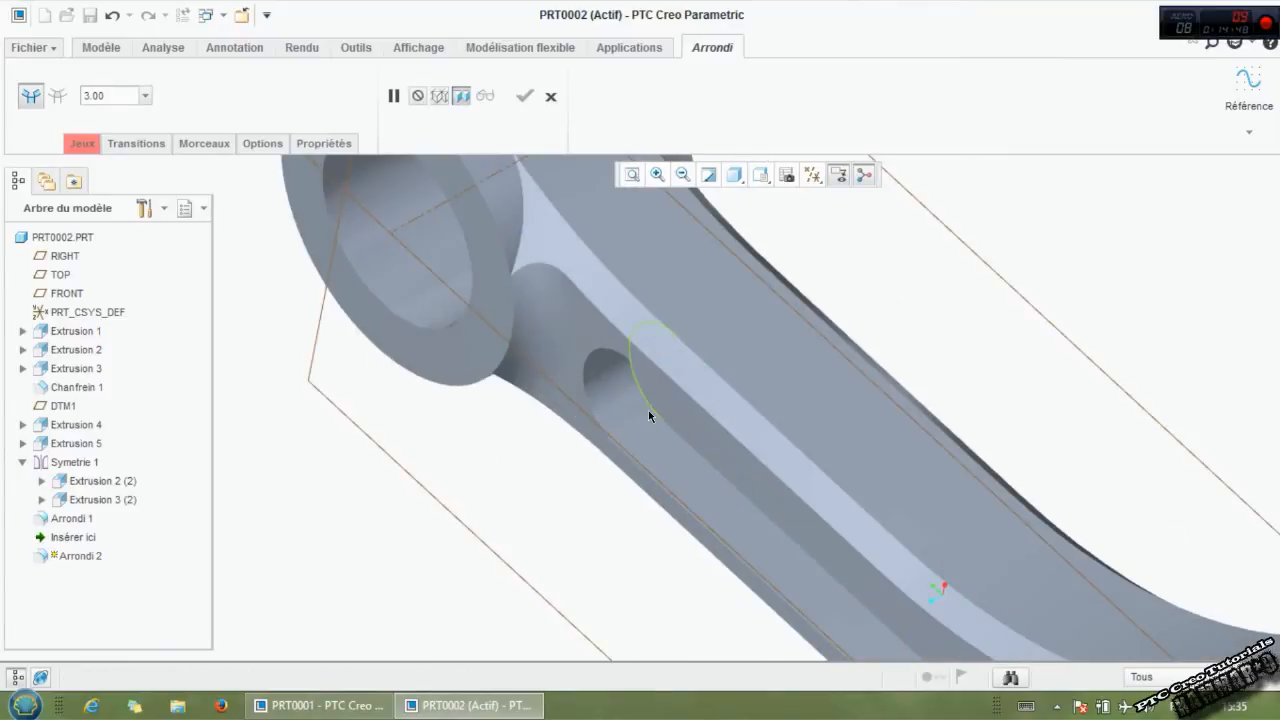
{"action": "left_click", "coordinate": [648, 411]}
{"action": "middle_click_drag", "start_coordinate": [720, 420], "coordinate": [992, 434]}
{"action": "scroll", "coordinate": [1006, 452], "scroll_direction": "down", "scroll_amount": 3}
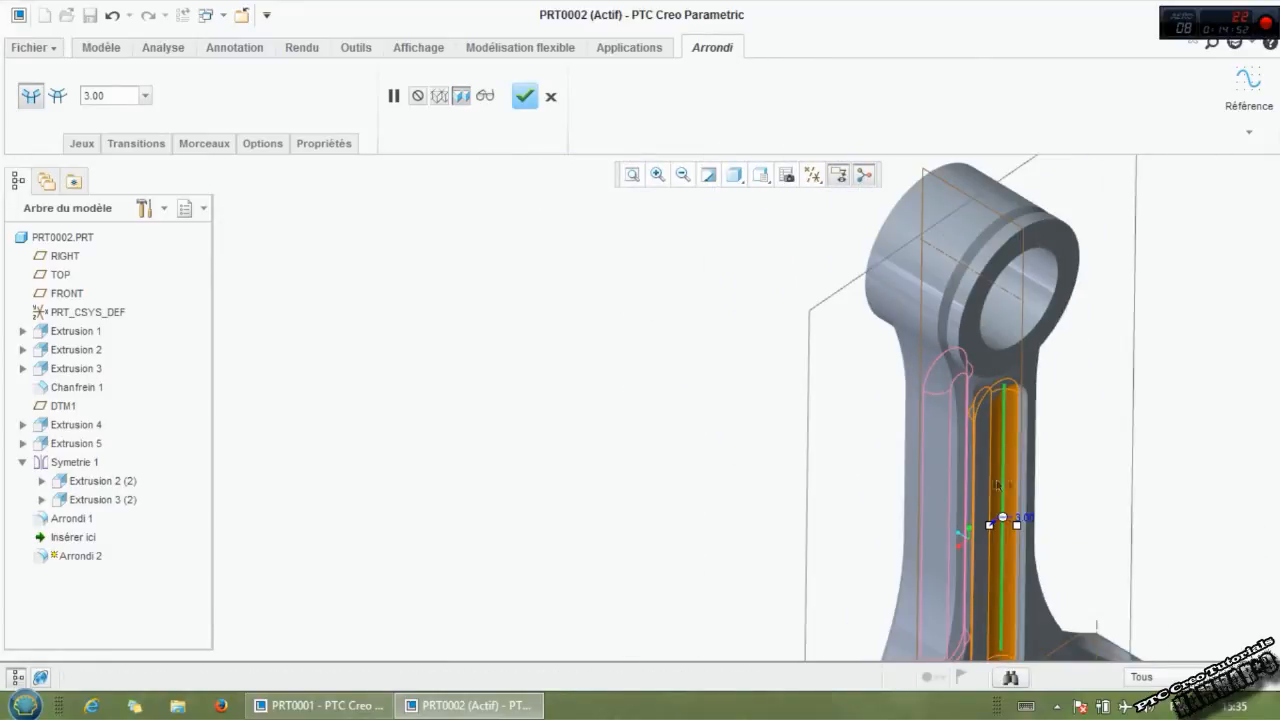
{"action": "middle_click", "coordinate": [1062, 473]}
{"action": "left_click", "coordinate": [1072, 464]}
{"action": "scroll", "coordinate": [1072, 480], "scroll_direction": "up", "scroll_amount": 4}
{"action": "scroll", "coordinate": [1058, 567], "scroll_direction": "down", "scroll_amount": 3}
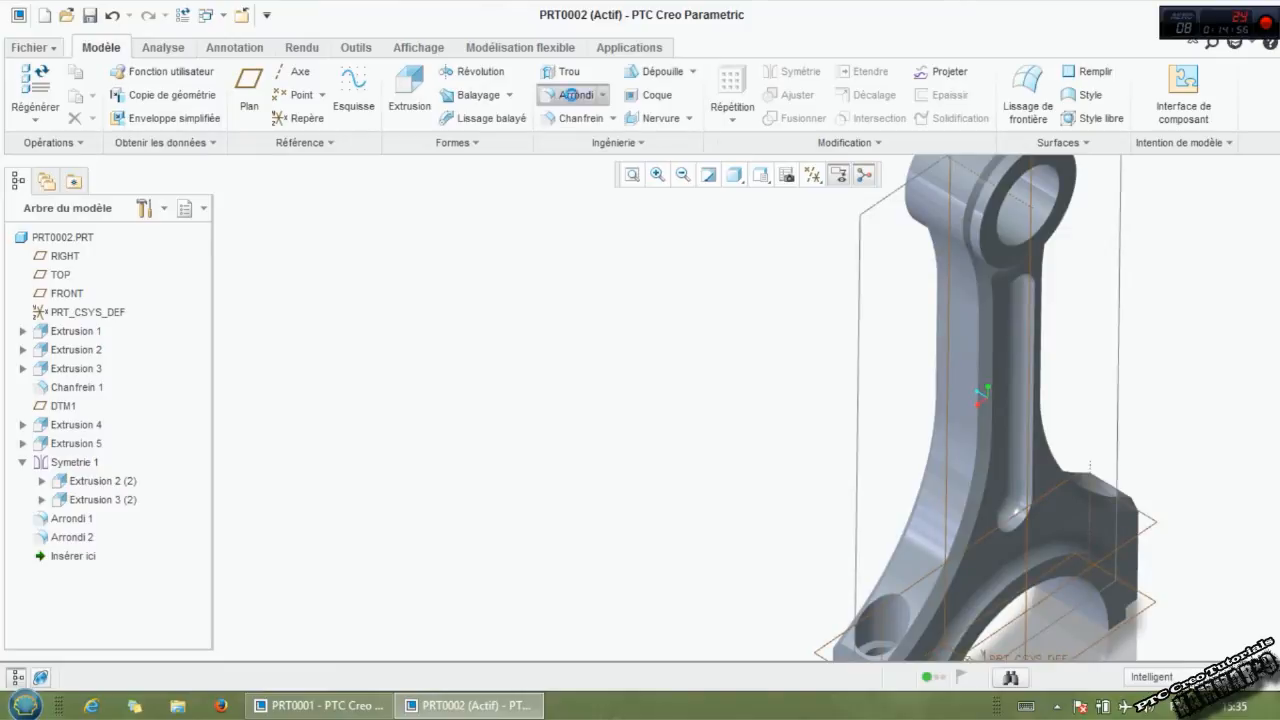
Step: Round the four outer corner edges of the big end's shoulders beside the bolt seats with a radius of 3
{"action": "left_click", "coordinate": [572, 94]}
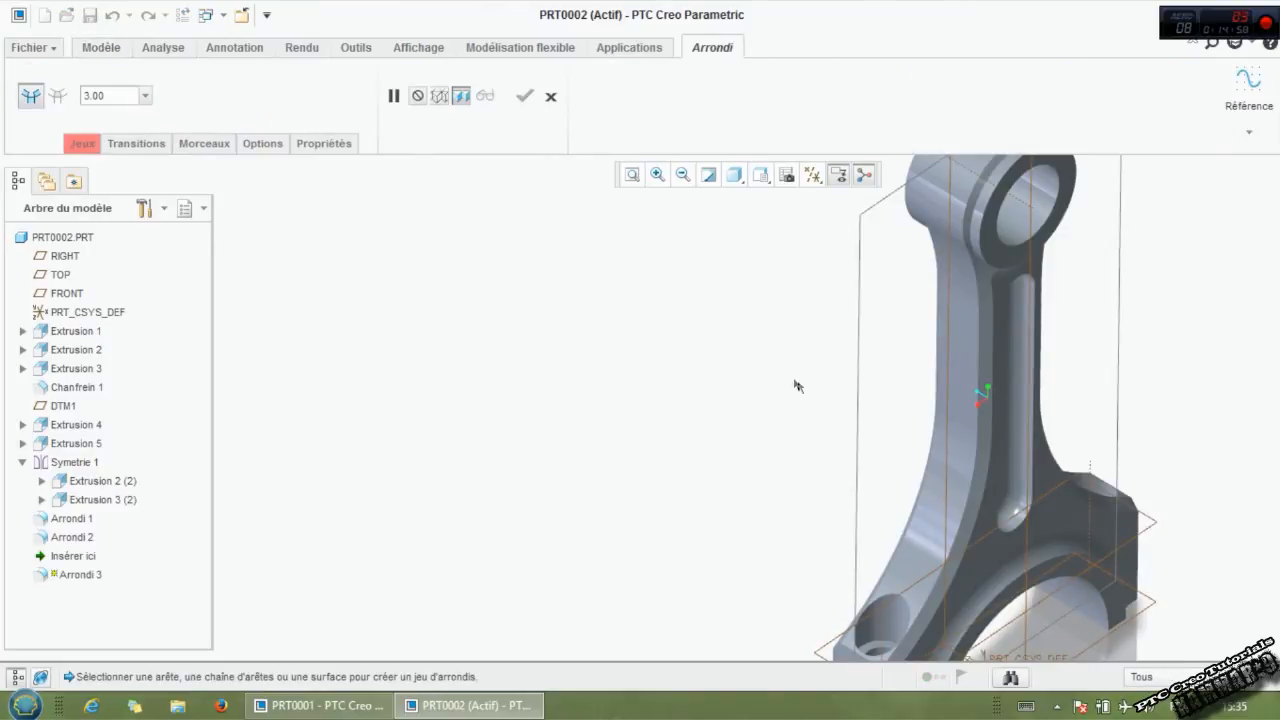
{"action": "scroll", "coordinate": [786, 375], "scroll_direction": "down", "scroll_amount": 2}
{"action": "scroll", "coordinate": [837, 587], "scroll_direction": "up", "scroll_amount": 5}
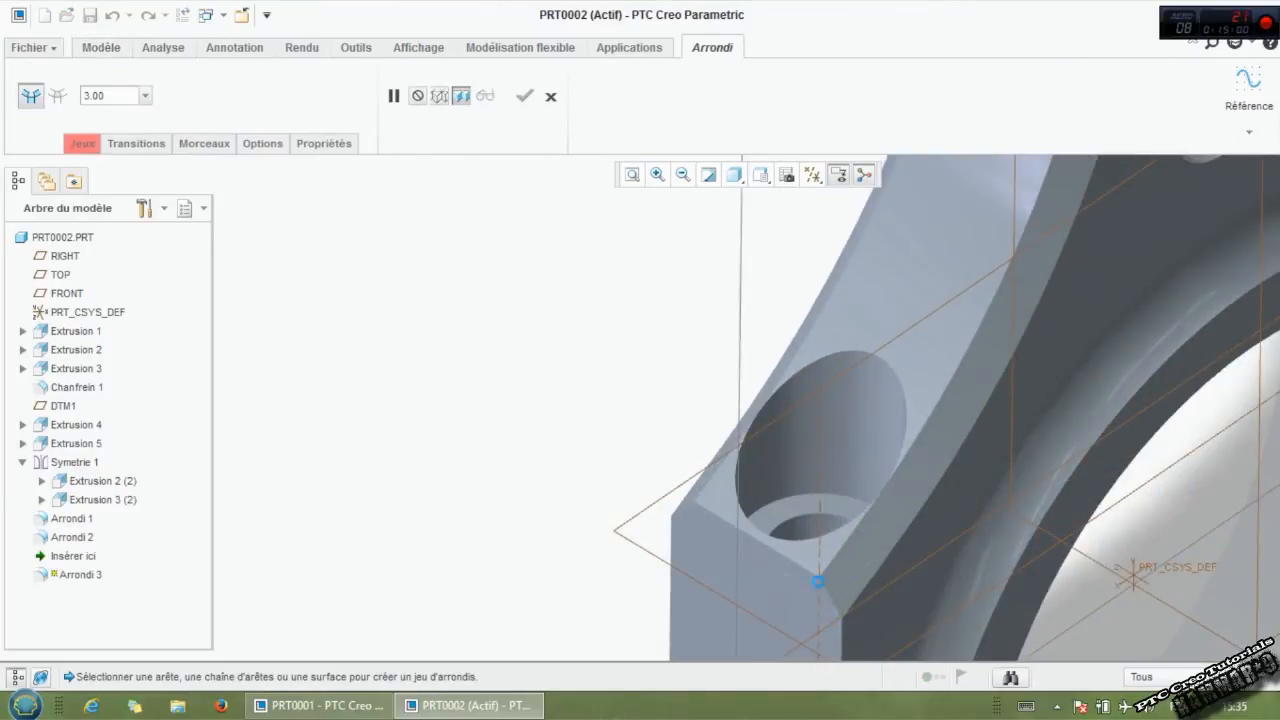
{"action": "left_click", "coordinate": [818, 580]}
{"action": "middle_click_drag", "start_coordinate": [684, 508], "coordinate": [1278, 226]}
{"action": "scroll", "coordinate": [900, 380], "scroll_direction": "down", "scroll_amount": 4}
{"action": "scroll", "coordinate": [786, 436], "scroll_direction": "up", "scroll_amount": 4}
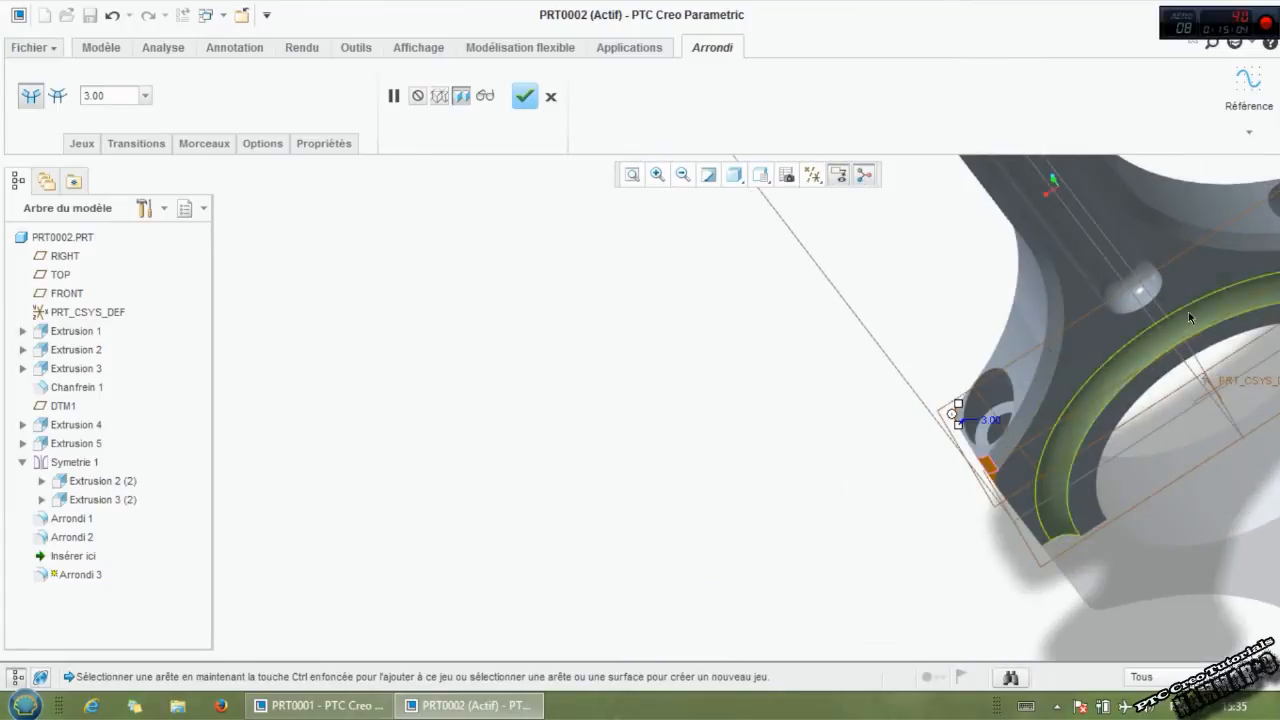
{"action": "scroll", "coordinate": [511, 434], "scroll_direction": "down", "scroll_amount": 4}
{"action": "scroll", "coordinate": [740, 385], "scroll_direction": "up", "scroll_amount": 3}
{"action": "scroll", "coordinate": [778, 353], "scroll_direction": "up", "scroll_amount": 5}
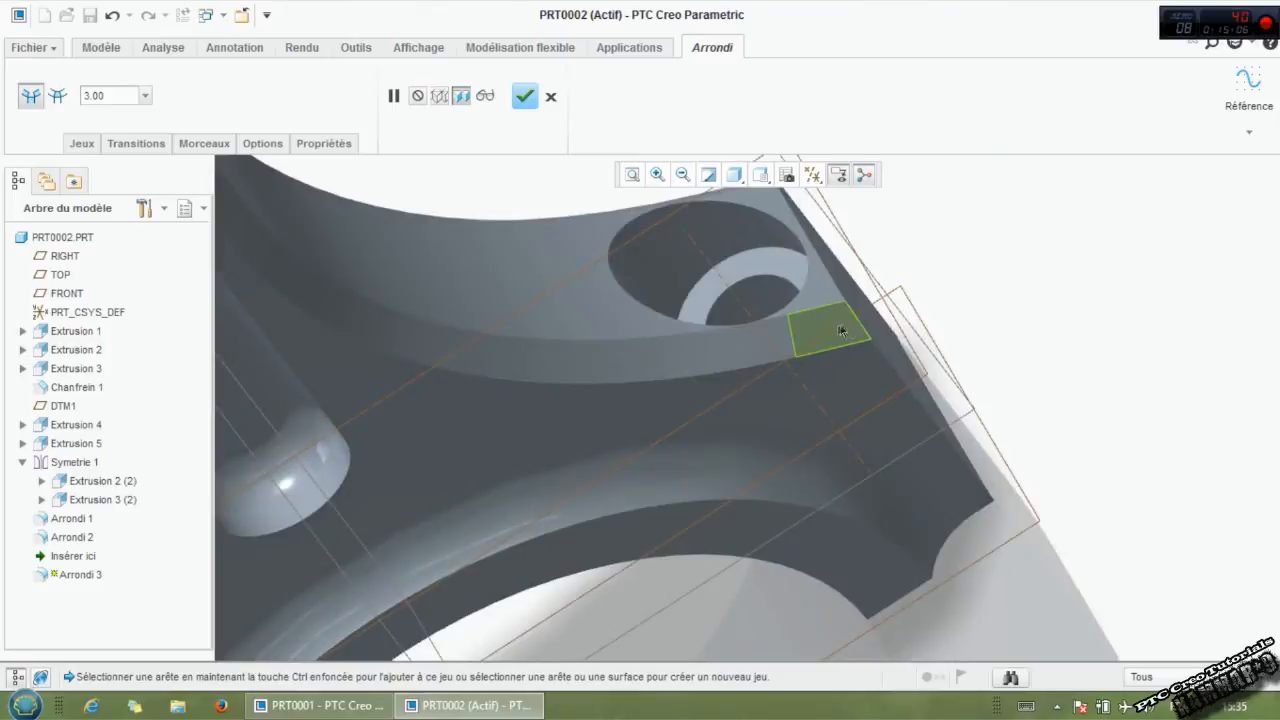
{"action": "left_click", "coordinate": [856, 330]}
{"action": "scroll", "coordinate": [726, 334], "scroll_direction": "down", "scroll_amount": 5}
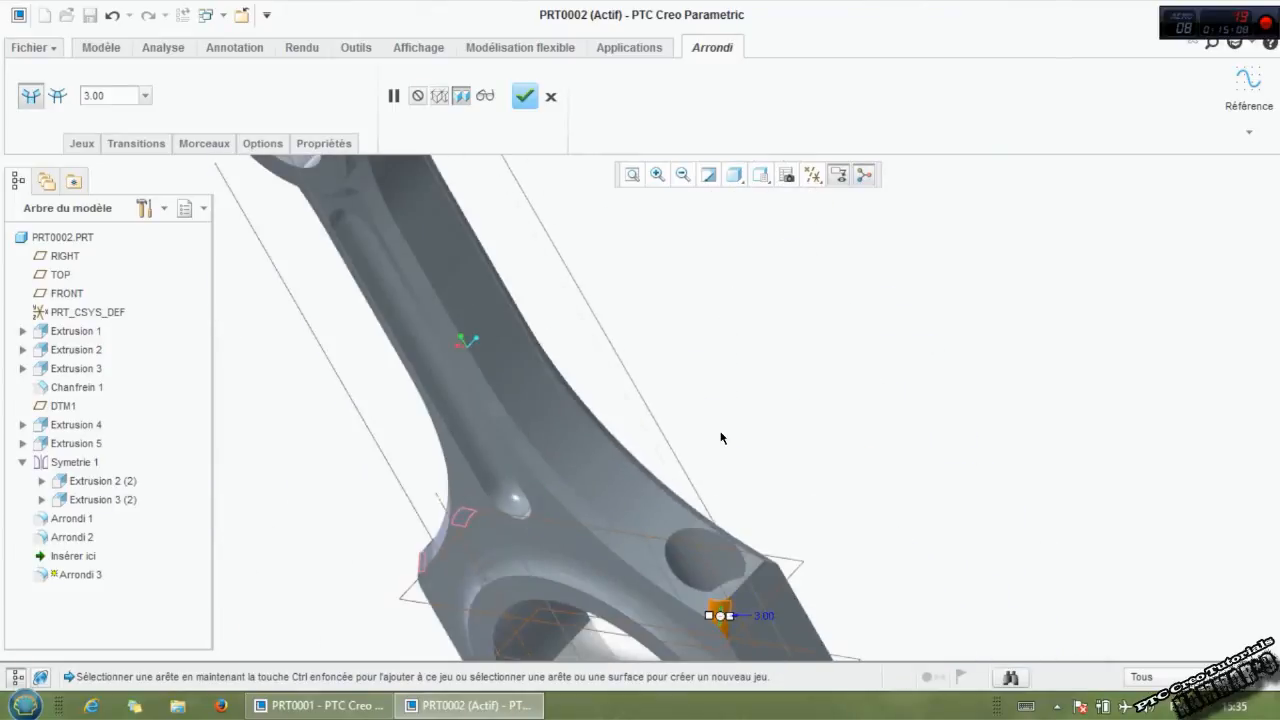
{"action": "scroll", "coordinate": [779, 563], "scroll_direction": "up", "scroll_amount": 4}
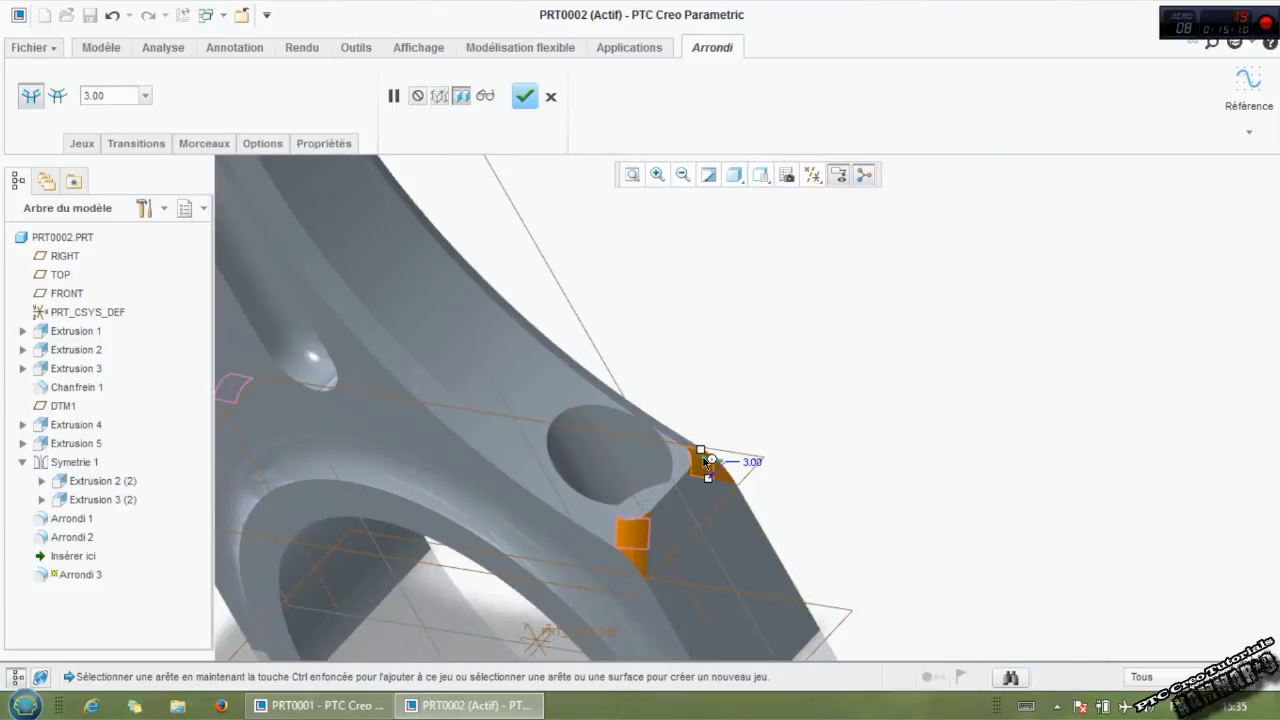
{"action": "left_click", "coordinate": [523, 96]}
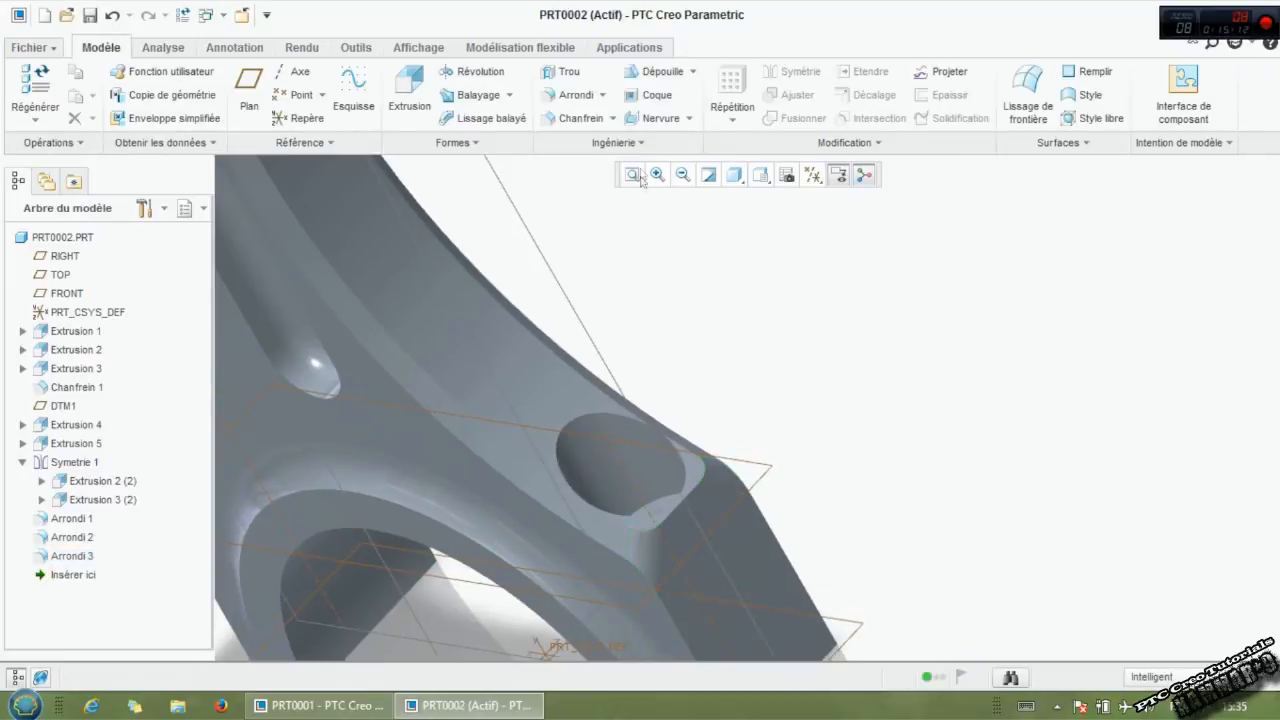
Step: Round the long outer profile edges running along the shank and the big end's shoulders on both sides with a radius of 4
{"action": "left_click", "coordinate": [576, 98]}
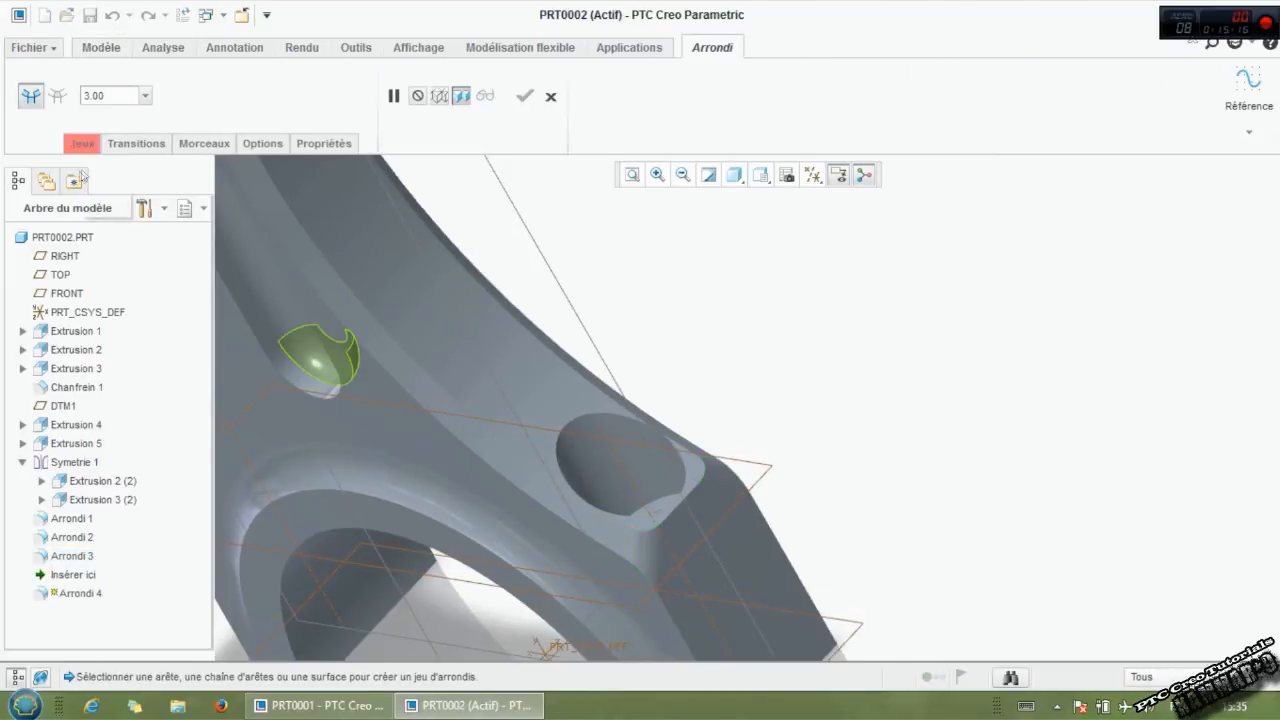
{"action": "type", "text": "4"}
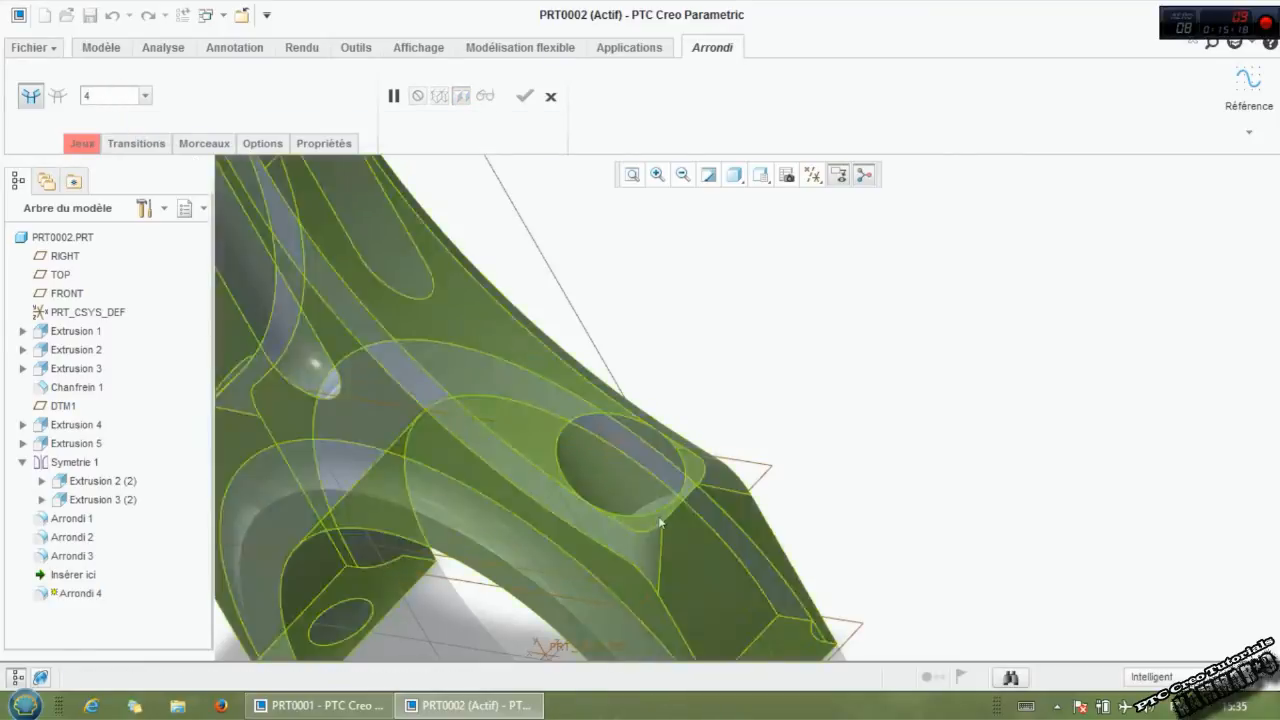
{"action": "key", "text": "Return"}
{"action": "left_click", "coordinate": [637, 577]}
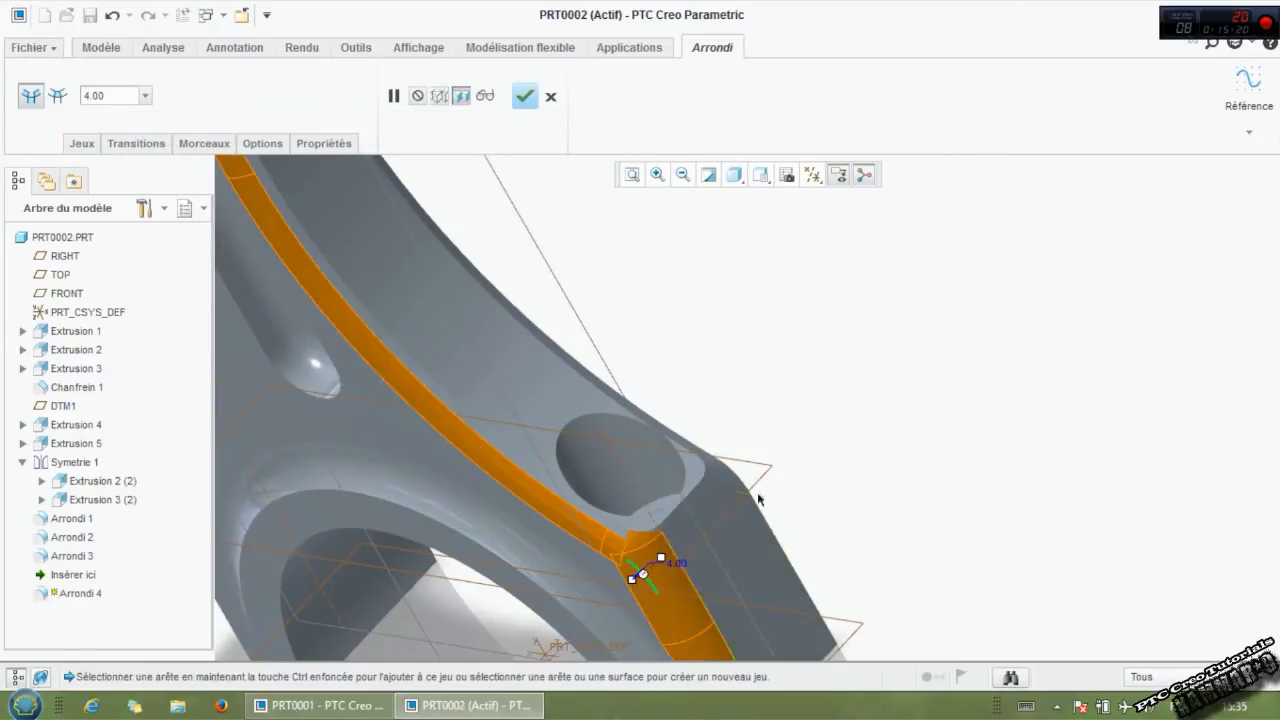
{"action": "middle_click_drag", "start_coordinate": [748, 502], "coordinate": [500, 541]}
{"action": "scroll", "coordinate": [500, 541], "scroll_direction": "down", "scroll_amount": 6}
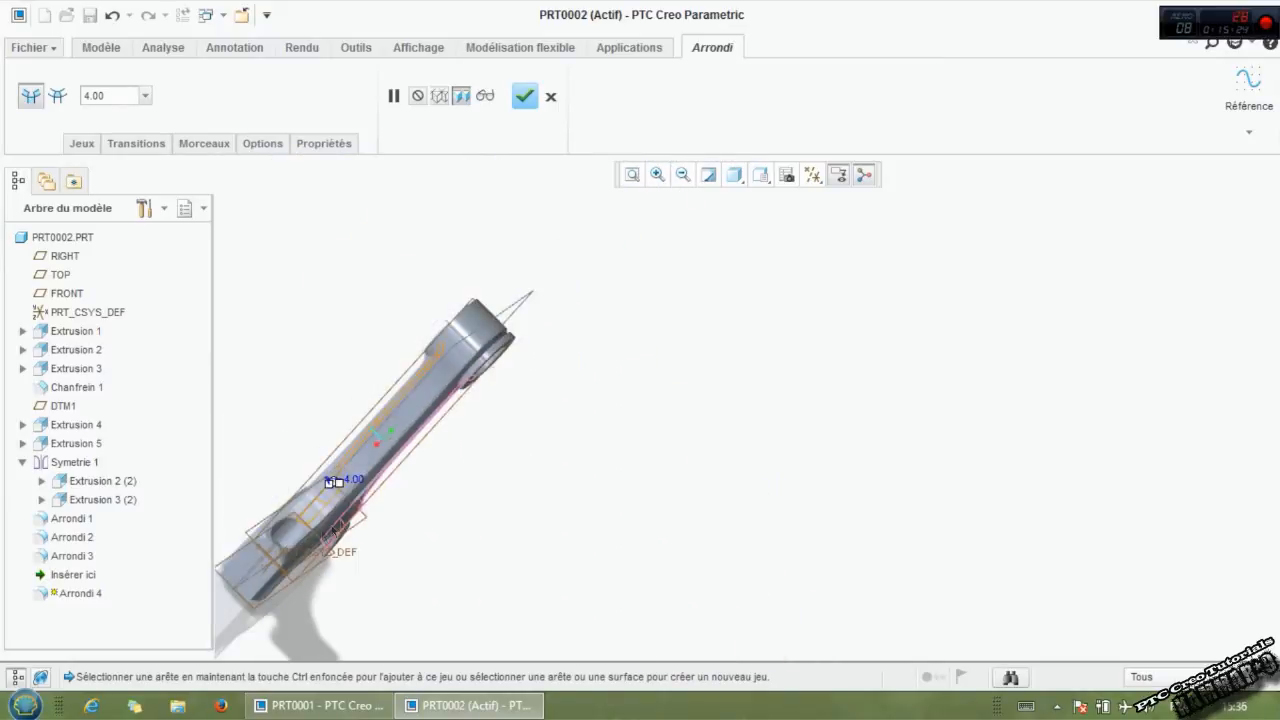
{"action": "scroll", "coordinate": [532, 438], "scroll_direction": "up", "scroll_amount": 8}
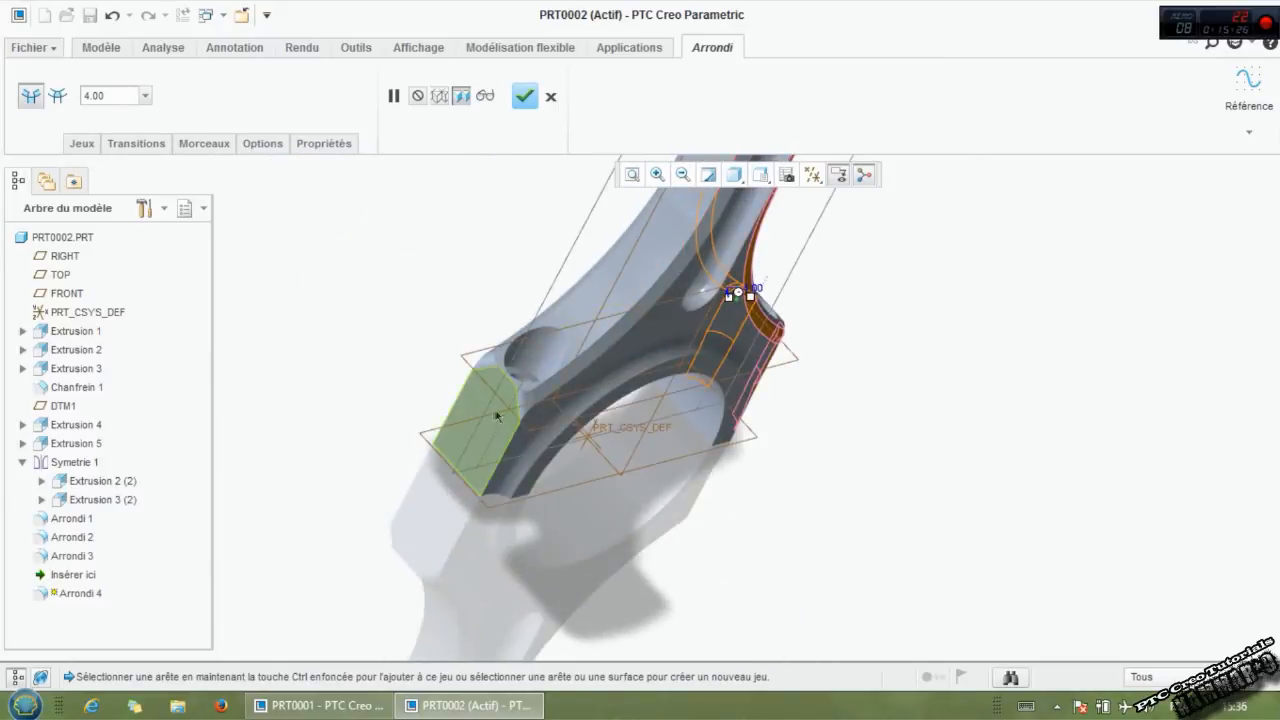
{"action": "left_click", "coordinate": [519, 402]}
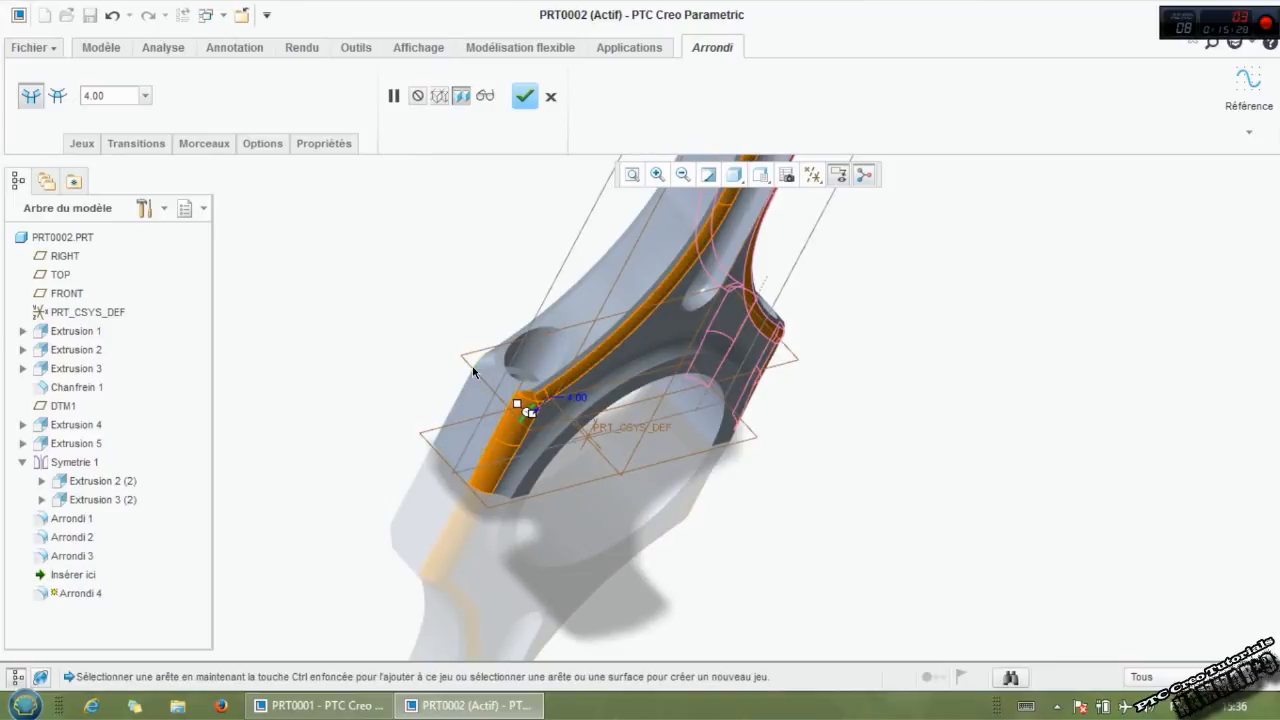
{"action": "left_click", "coordinate": [472, 368]}
{"action": "mouse_move", "coordinate": [448, 369]}
{"action": "middle_mouse_down"}
{"action": "mouse_move", "coordinate": [480, 362]}
{"action": "mouse_move", "coordinate": [470, 400]}
{"action": "mouse_move", "coordinate": [454, 393]}
{"action": "middle_mouse_up"}
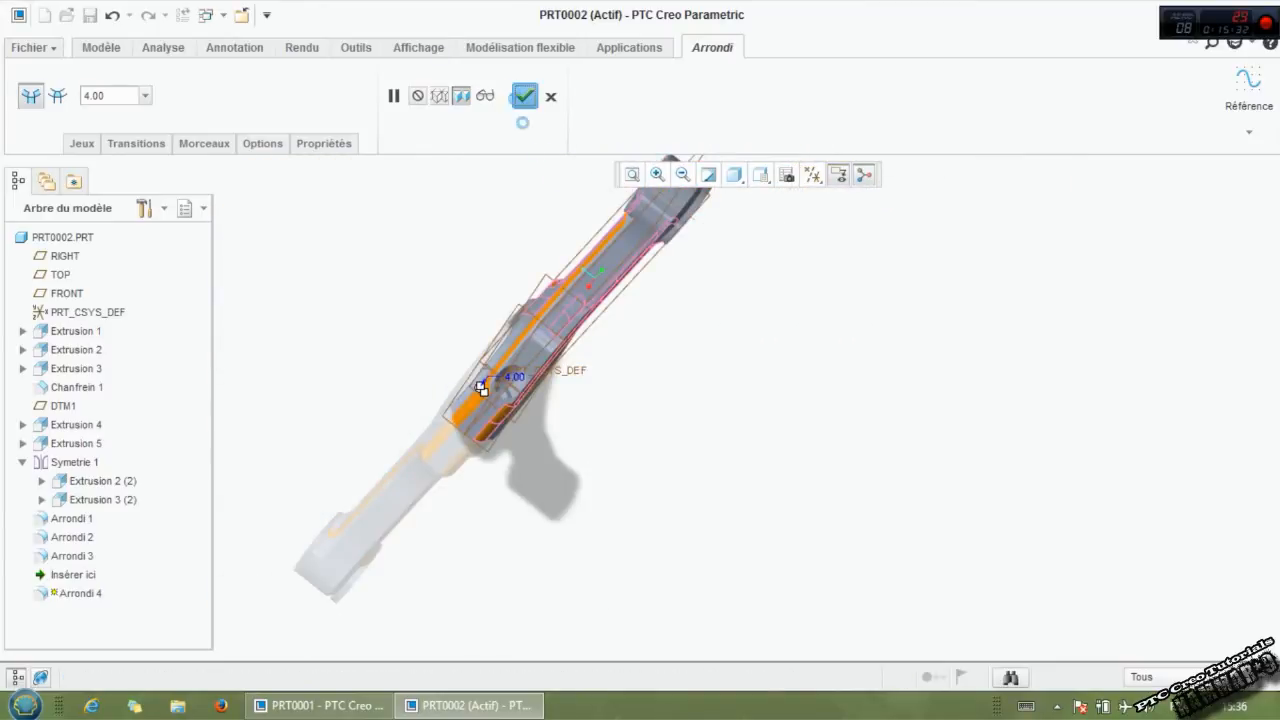
Step: Examine the rounded edges along the shank and around the small end, including in the standard orientation
{"action": "middle_click_drag", "start_coordinate": [663, 440], "coordinate": [510, 365]}
{"action": "scroll", "coordinate": [478, 361], "scroll_direction": "up", "scroll_amount": 4}
{"action": "scroll", "coordinate": [467, 256], "scroll_direction": "down", "scroll_amount": 4}
{"action": "scroll", "coordinate": [507, 392], "scroll_direction": "down", "scroll_amount": 2}
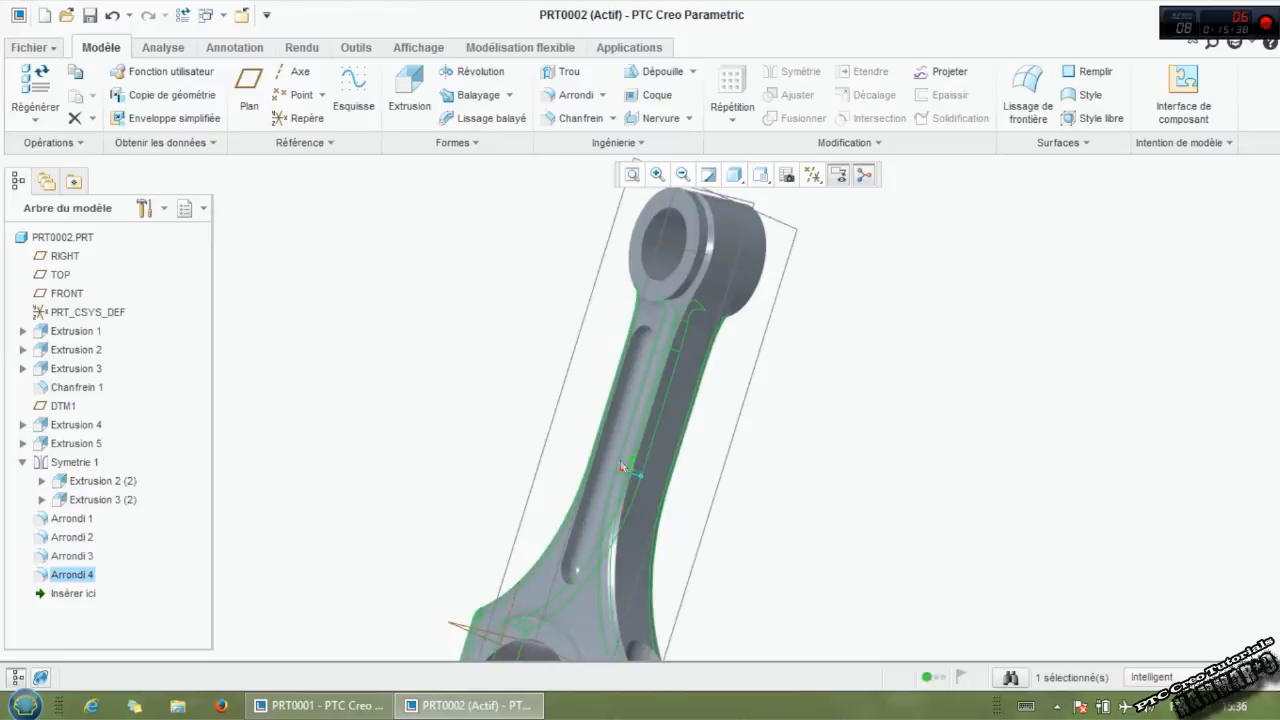
{"action": "scroll", "coordinate": [622, 466], "scroll_direction": "down", "scroll_amount": 2}
{"action": "left_click", "coordinate": [760, 175]}
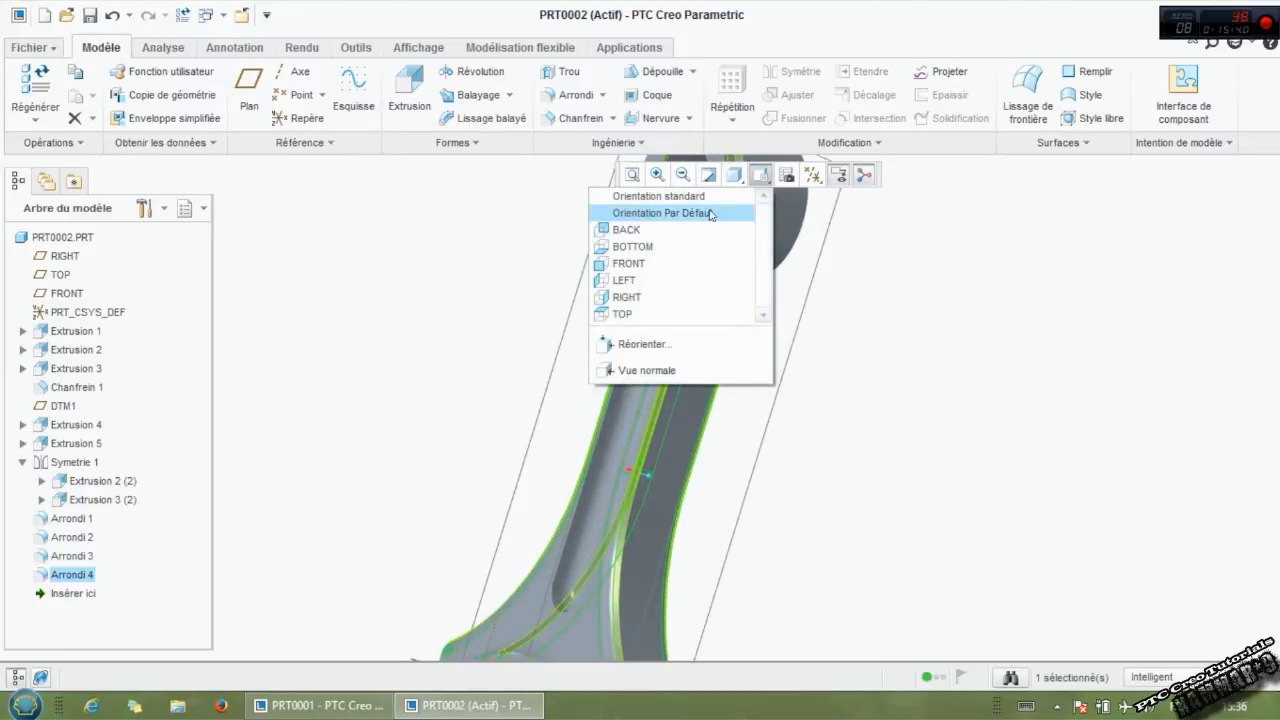
{"action": "left_click", "coordinate": [698, 196]}
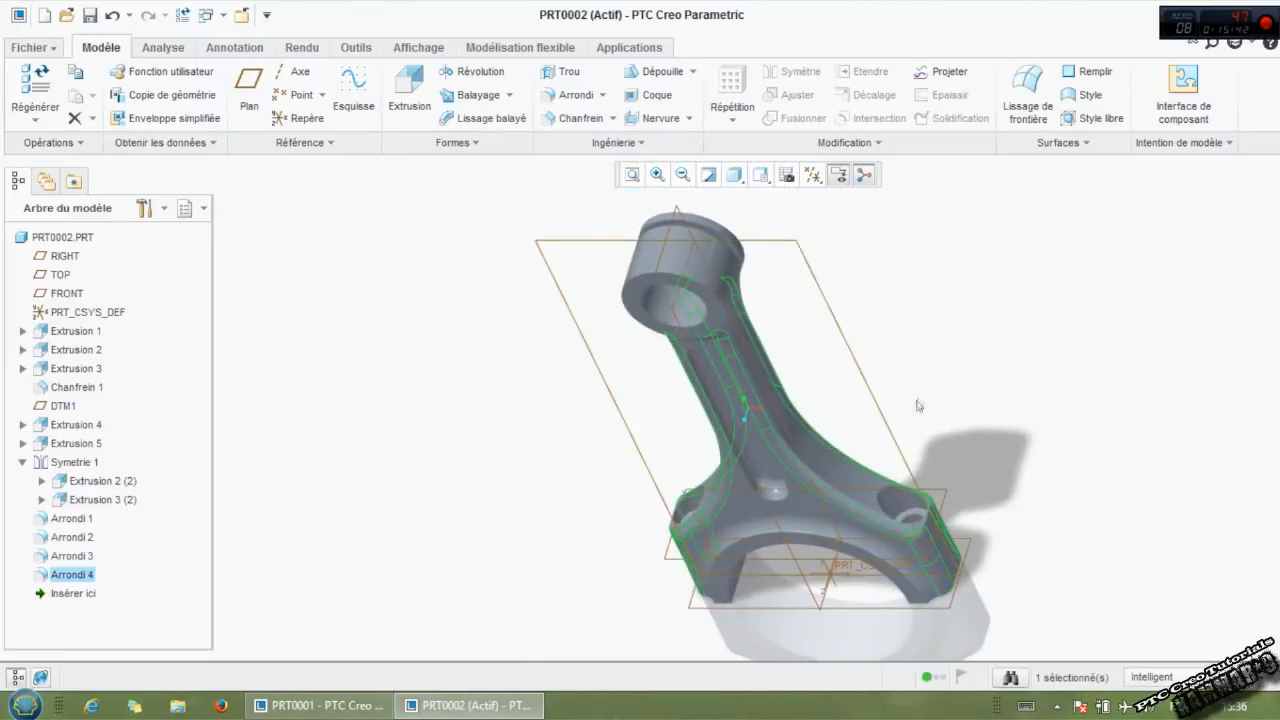
{"action": "left_click", "coordinate": [918, 404]}
{"action": "middle_click_drag", "start_coordinate": [918, 404], "coordinate": [664, 290]}
{"action": "scroll", "coordinate": [660, 218], "scroll_direction": "down", "scroll_amount": 4}
{"action": "middle_click_drag", "start_coordinate": [694, 468], "coordinate": [703, 466]}
{"action": "middle_click_drag", "start_coordinate": [566, 483], "coordinate": [620, 434]}
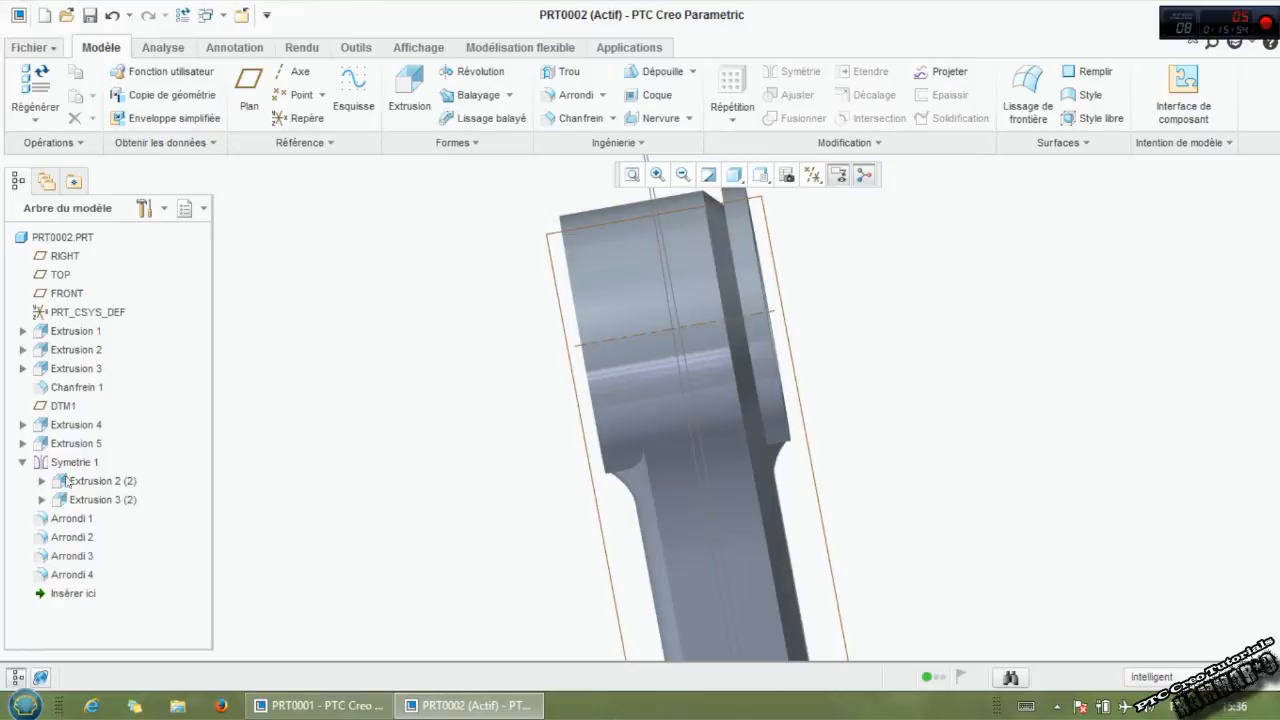
Step: Move the Symetrie 1 mirror feature ahead of Chanfrein 1 in the feature order and accept the regeneration result
{"action": "left_click", "coordinate": [91, 500]}
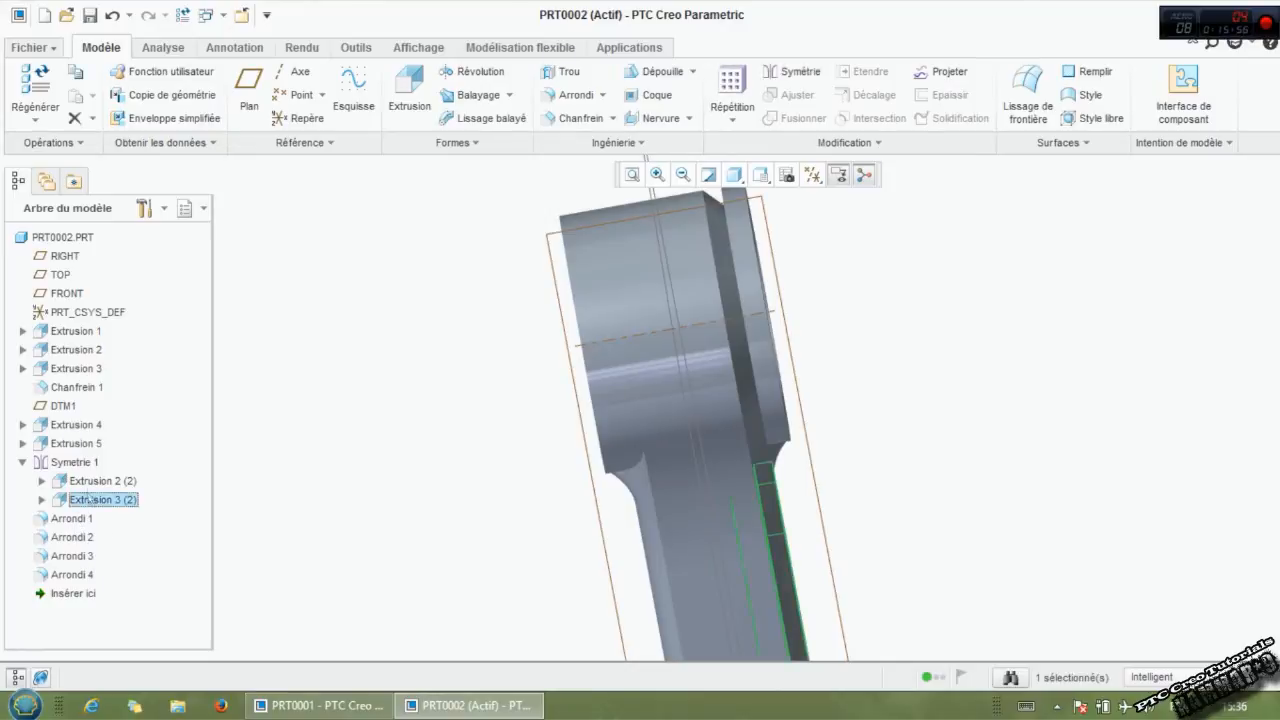
{"action": "left_click", "coordinate": [81, 463]}
{"action": "left_click", "coordinate": [23, 462]}
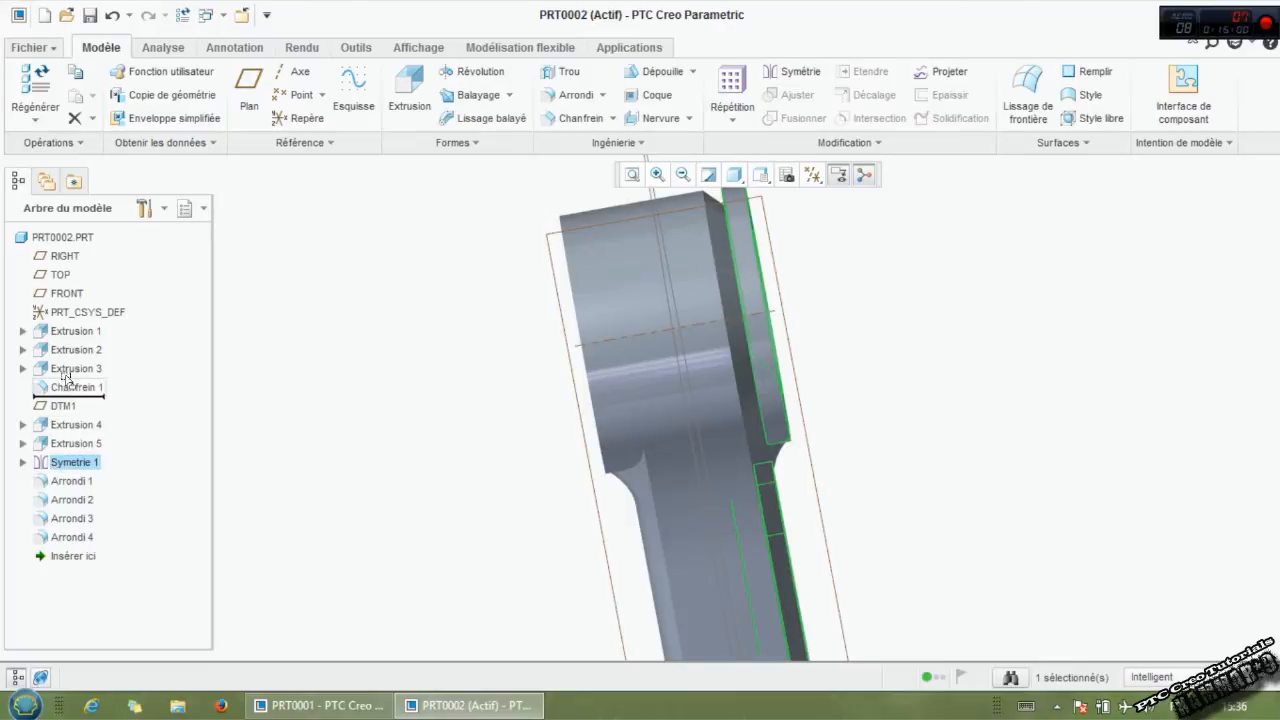
{"action": "left_click_drag", "start_coordinate": [67, 376], "coordinate": [67, 377]}
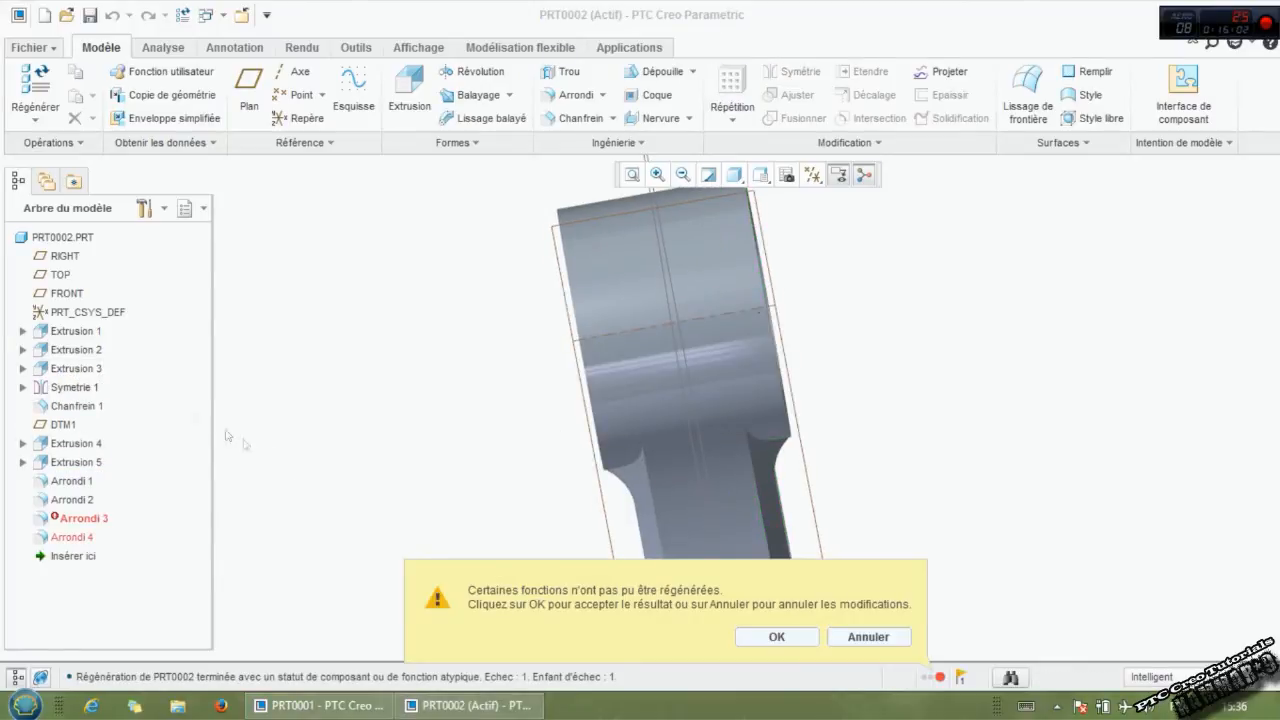
{"action": "left_click", "coordinate": [776, 637]}
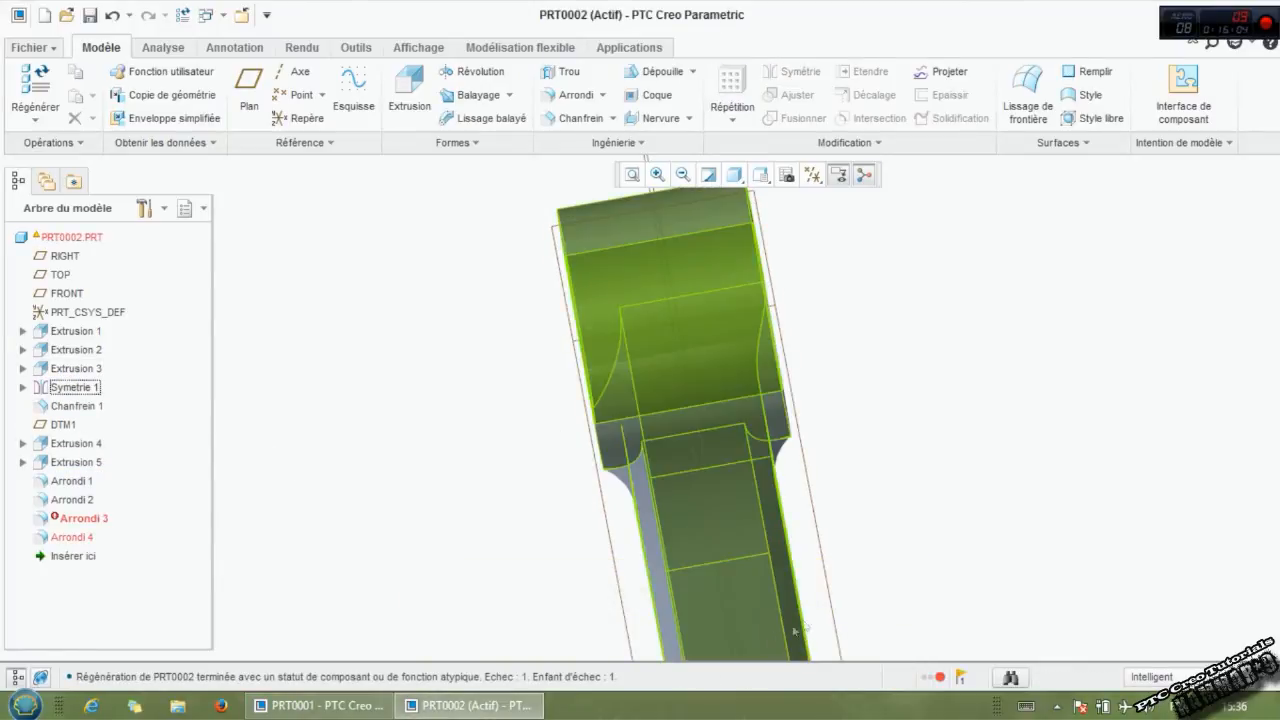
Step: Delete the failed Arrondi 3 together with its dependent Arrondi 4
{"action": "left_click", "coordinate": [99, 521]}
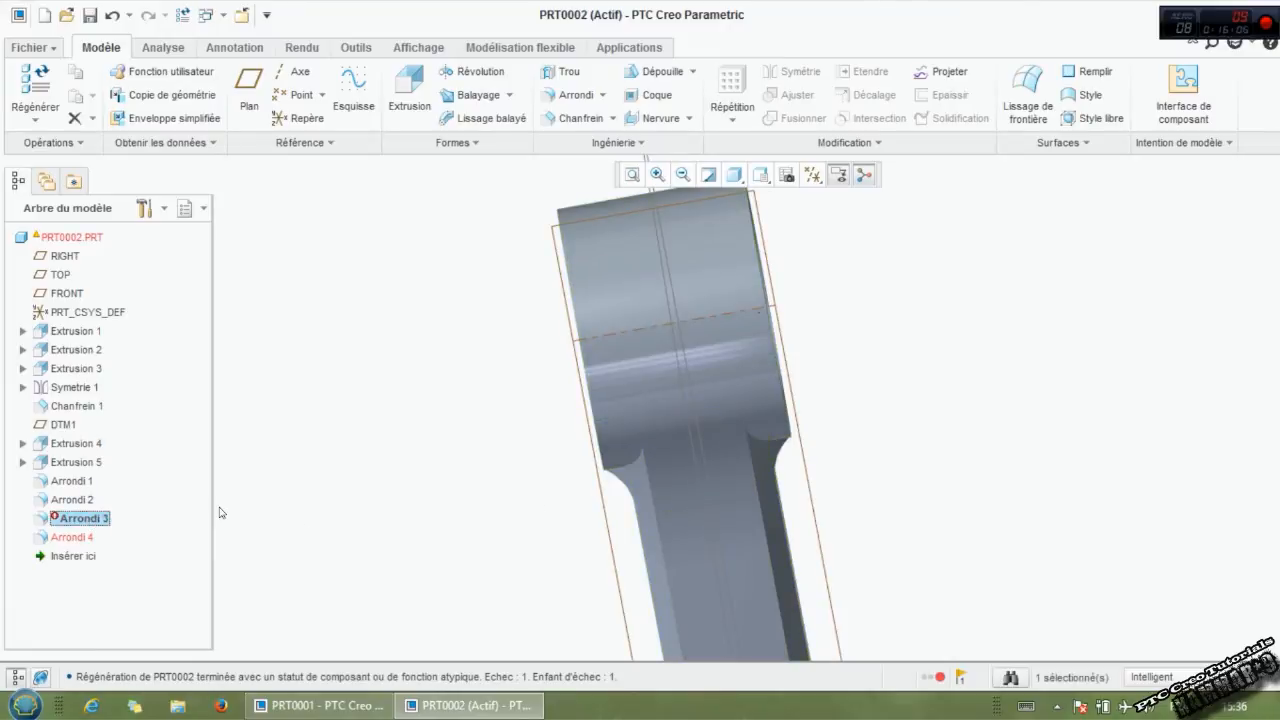
{"action": "key", "text": "Delete"}
{"action": "key", "text": "Return"}
{"action": "middle_click_drag", "start_coordinate": [462, 458], "coordinate": [493, 523]}
{"action": "scroll", "coordinate": [531, 543], "scroll_direction": "down", "scroll_amount": 5}
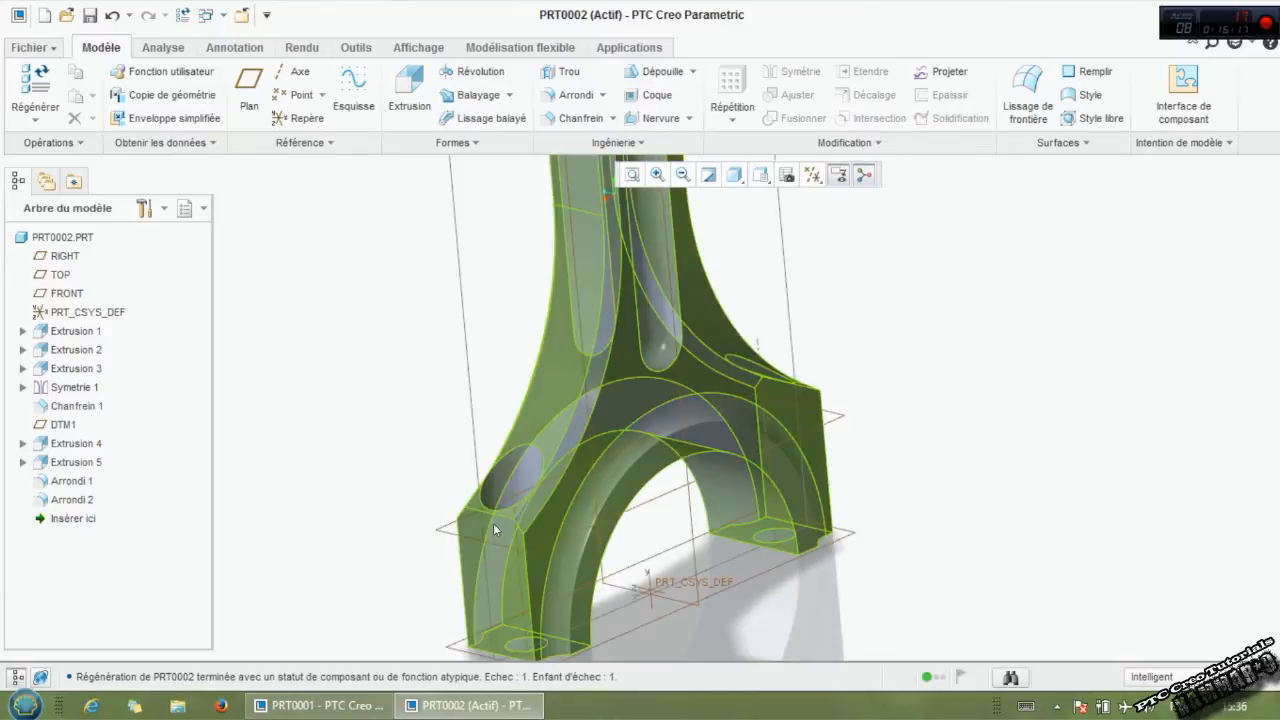
{"action": "left_click", "coordinate": [70, 500]}
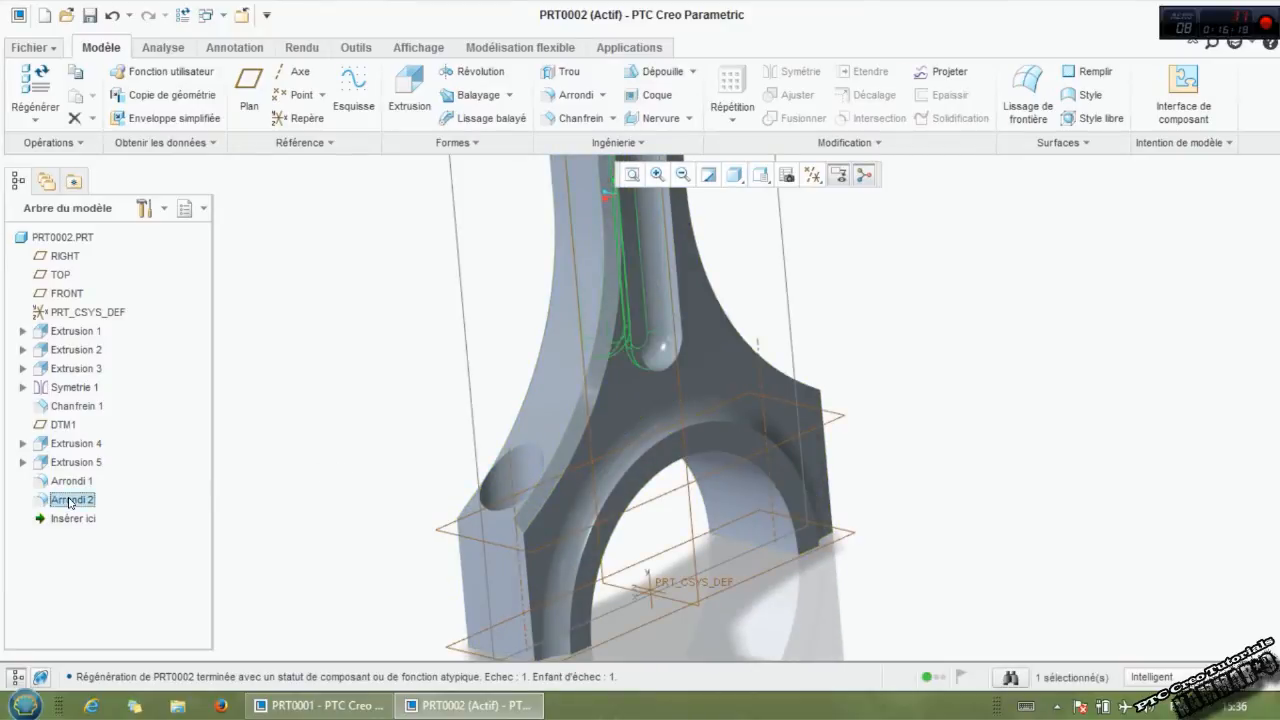
{"action": "left_click", "coordinate": [357, 426]}
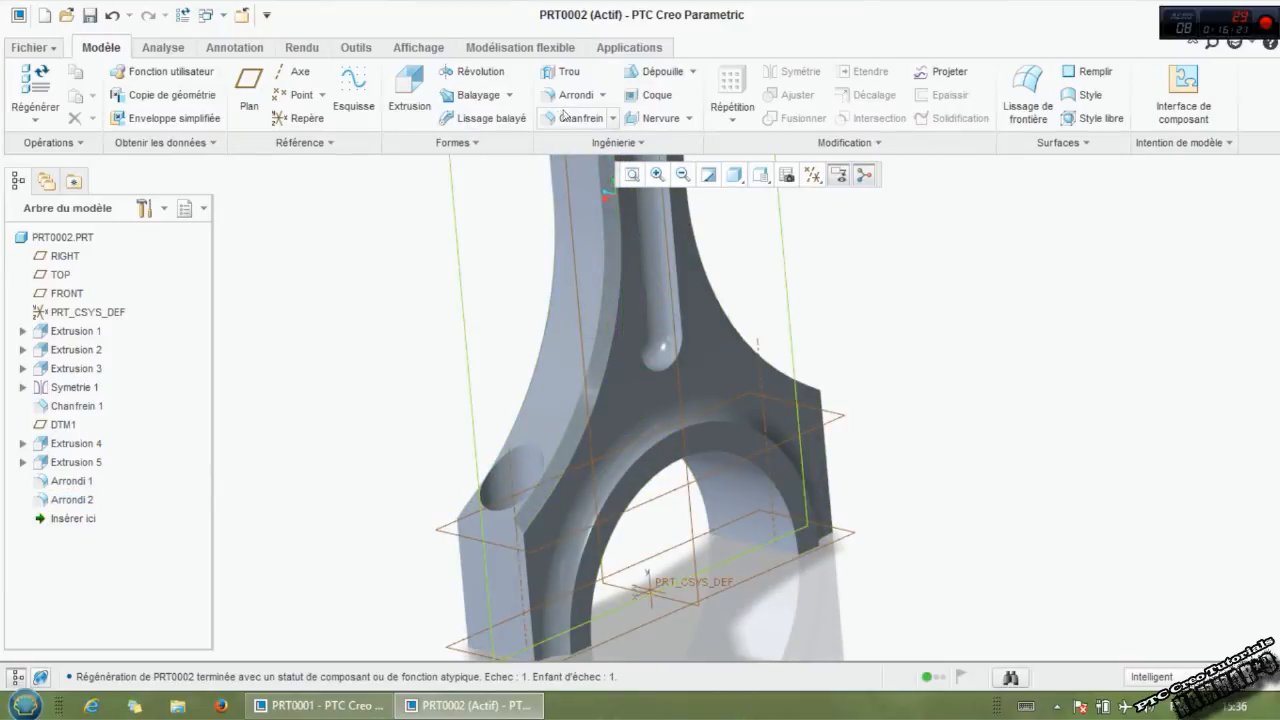
{"action": "left_click", "coordinate": [562, 96]}
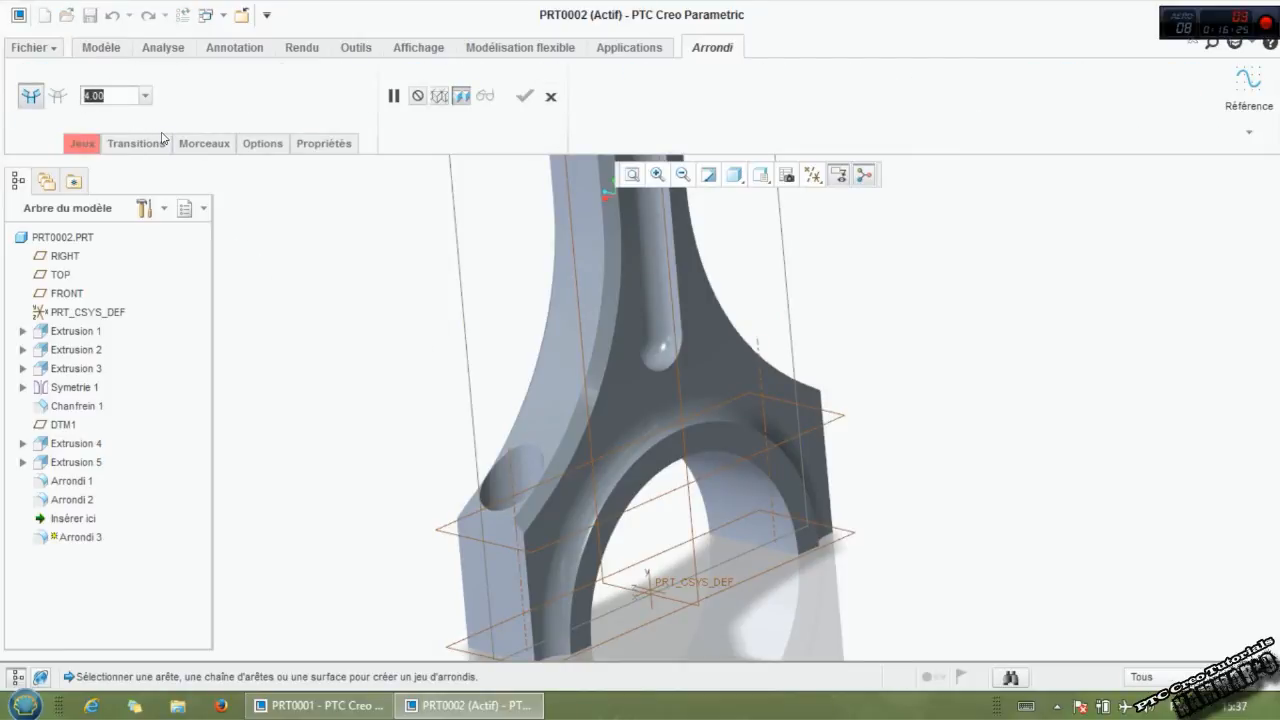
{"action": "type", "text": "5"}
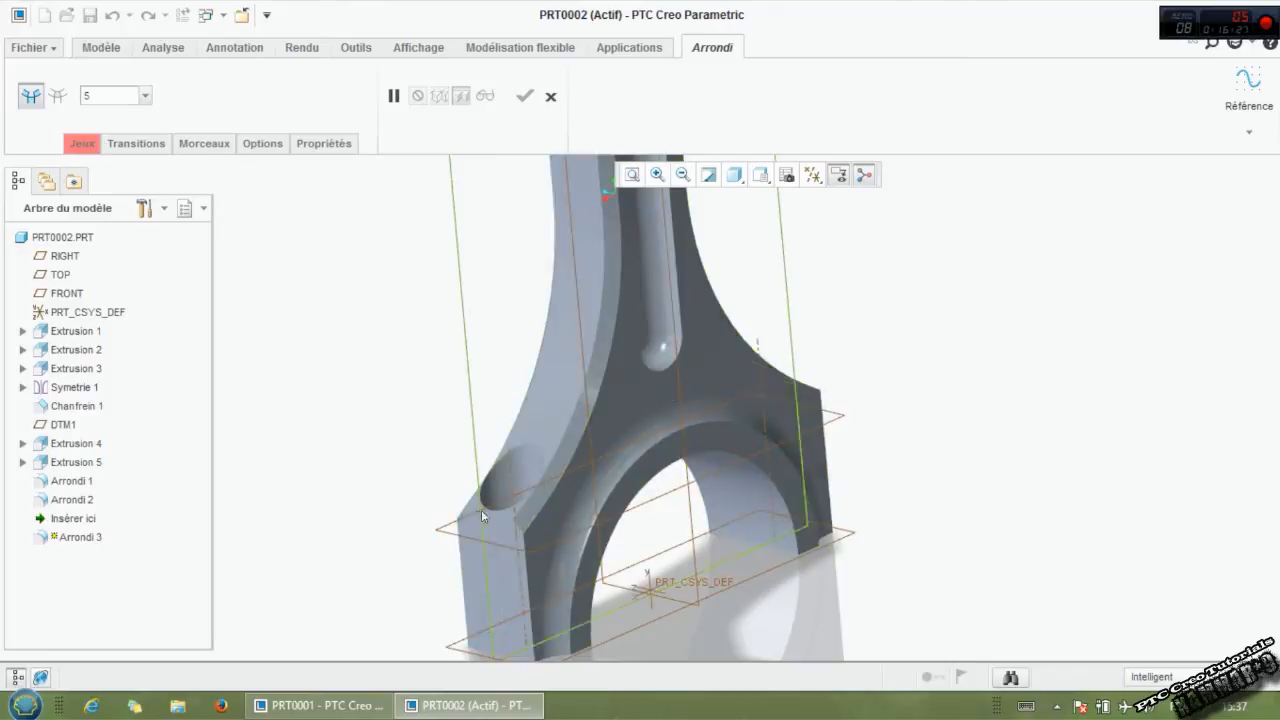
{"action": "key", "text": "Return"}
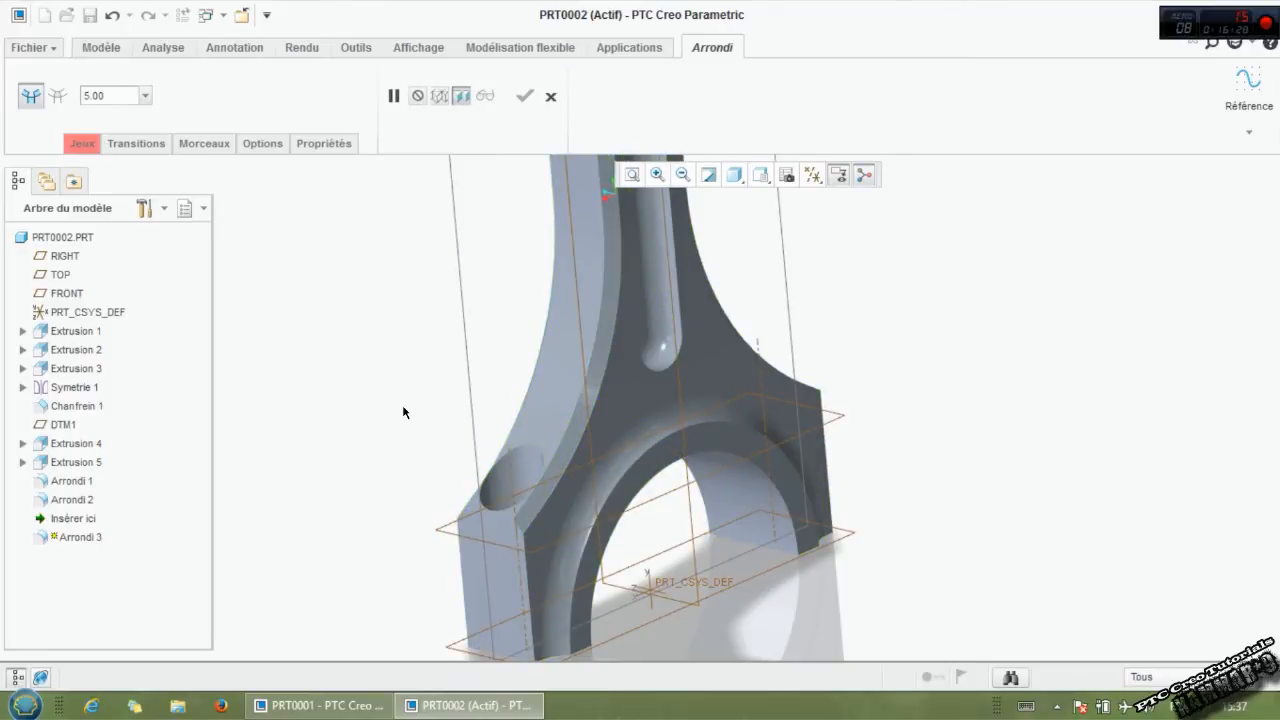
{"action": "left_click", "coordinate": [514, 525]}
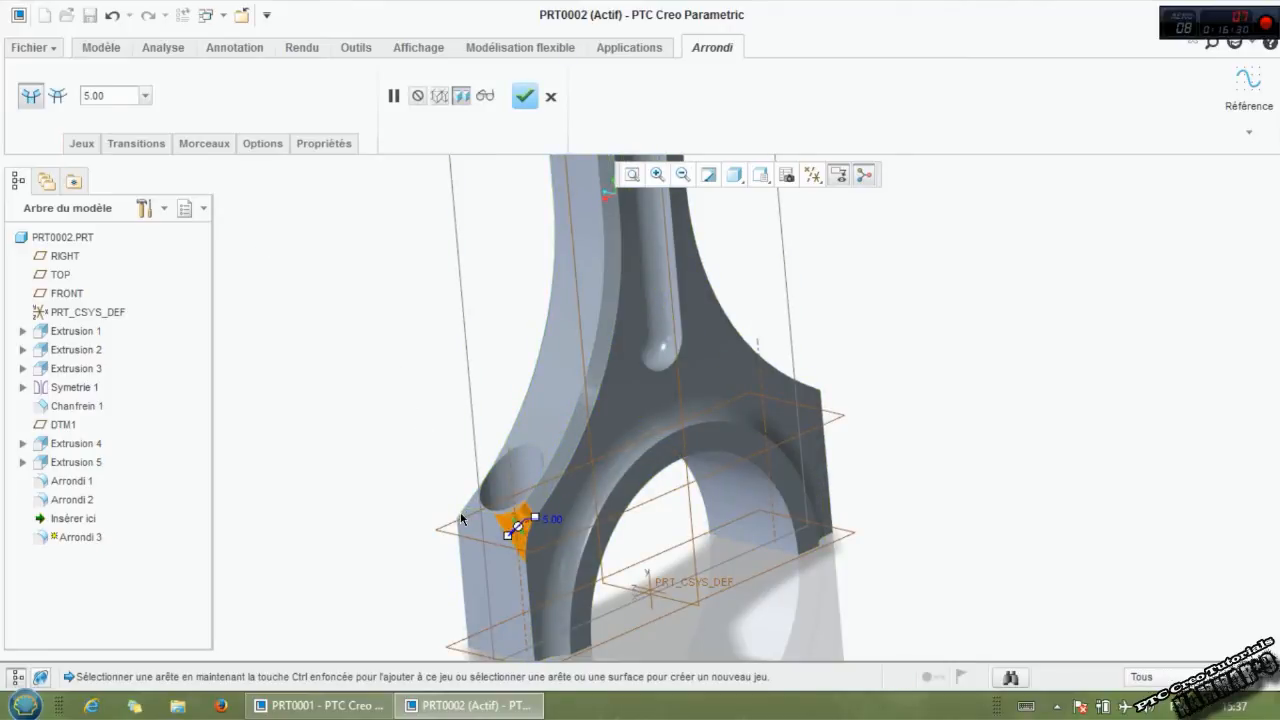
{"action": "left_click", "coordinate": [461, 517], "text": "ctrl"}
{"action": "middle_click_drag", "start_coordinate": [680, 445], "coordinate": [804, 442]}
{"action": "scroll", "coordinate": [846, 315], "scroll_direction": "down", "scroll_amount": 3}
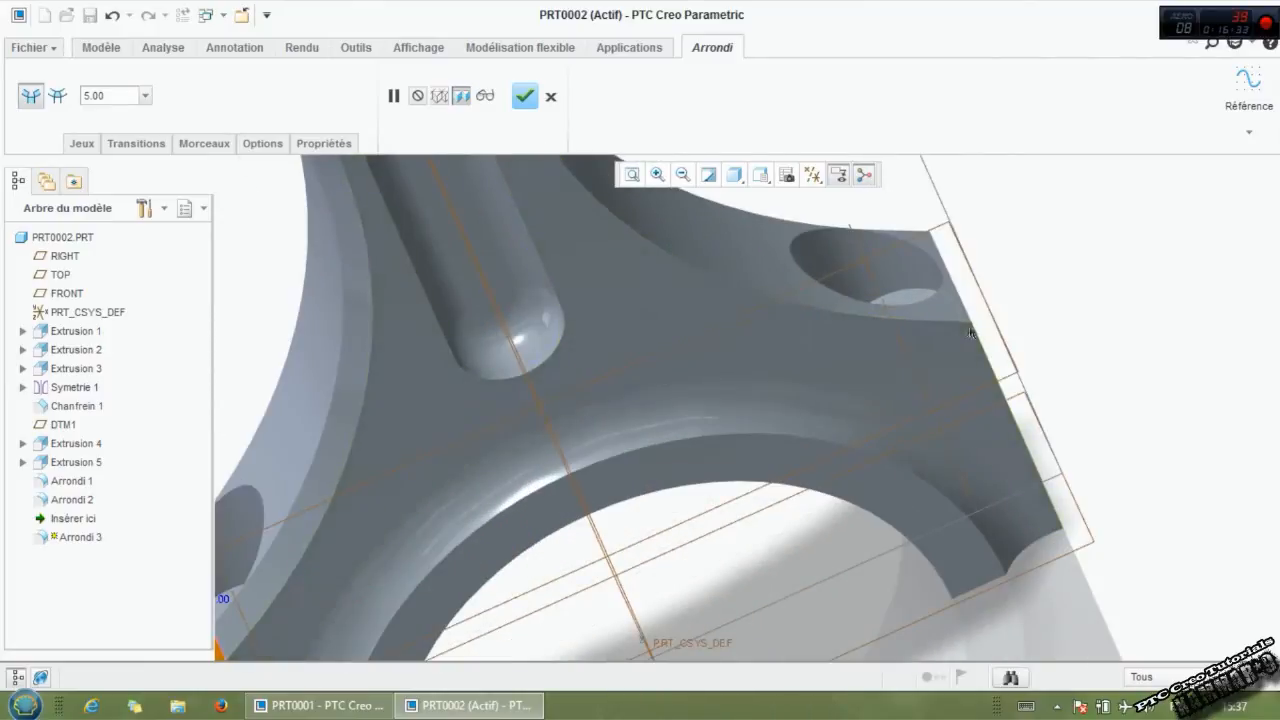
{"action": "scroll", "coordinate": [975, 333], "scroll_direction": "up", "scroll_amount": 3}
{"action": "middle_click_drag", "start_coordinate": [914, 354], "coordinate": [885, 377]}
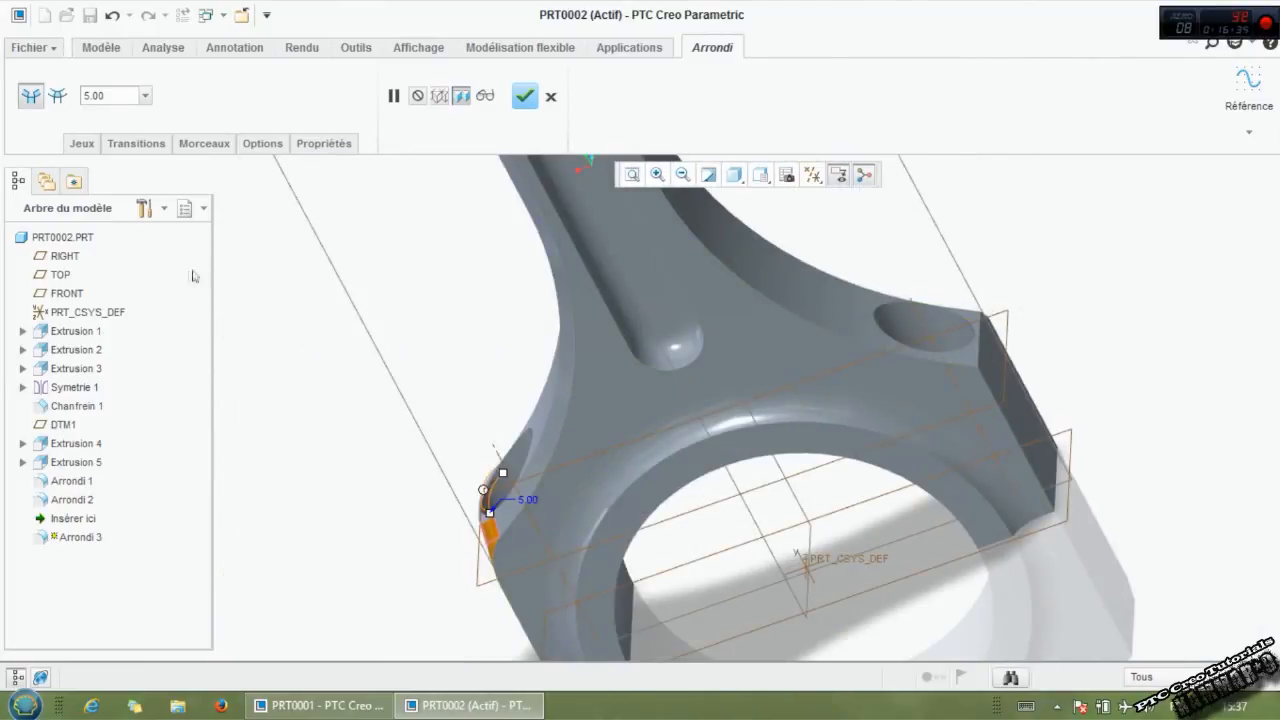
{"action": "left_click", "coordinate": [550, 96]}
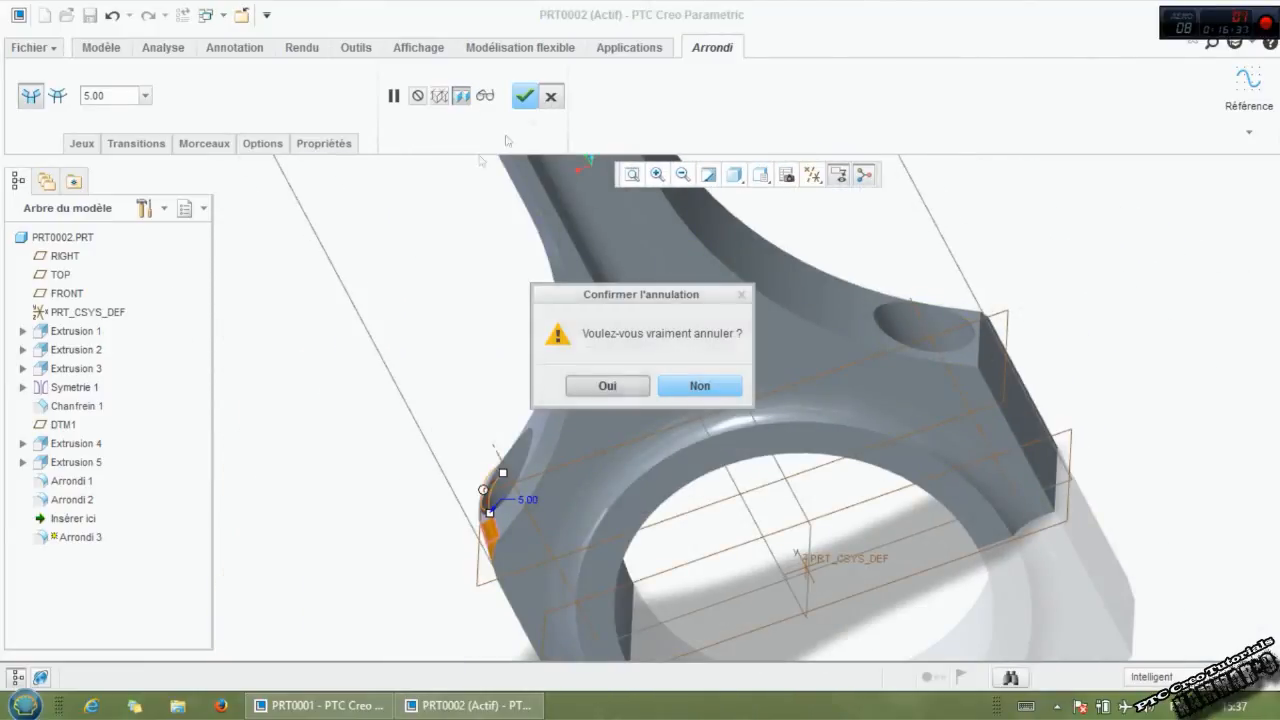
{"action": "left_click", "coordinate": [608, 390]}
Step: Redefine Chanfrein 1 so the 2 mm D x D chamfer also covers the long profile edges on the mirrored face
{"action": "right_click", "coordinate": [75, 405]}
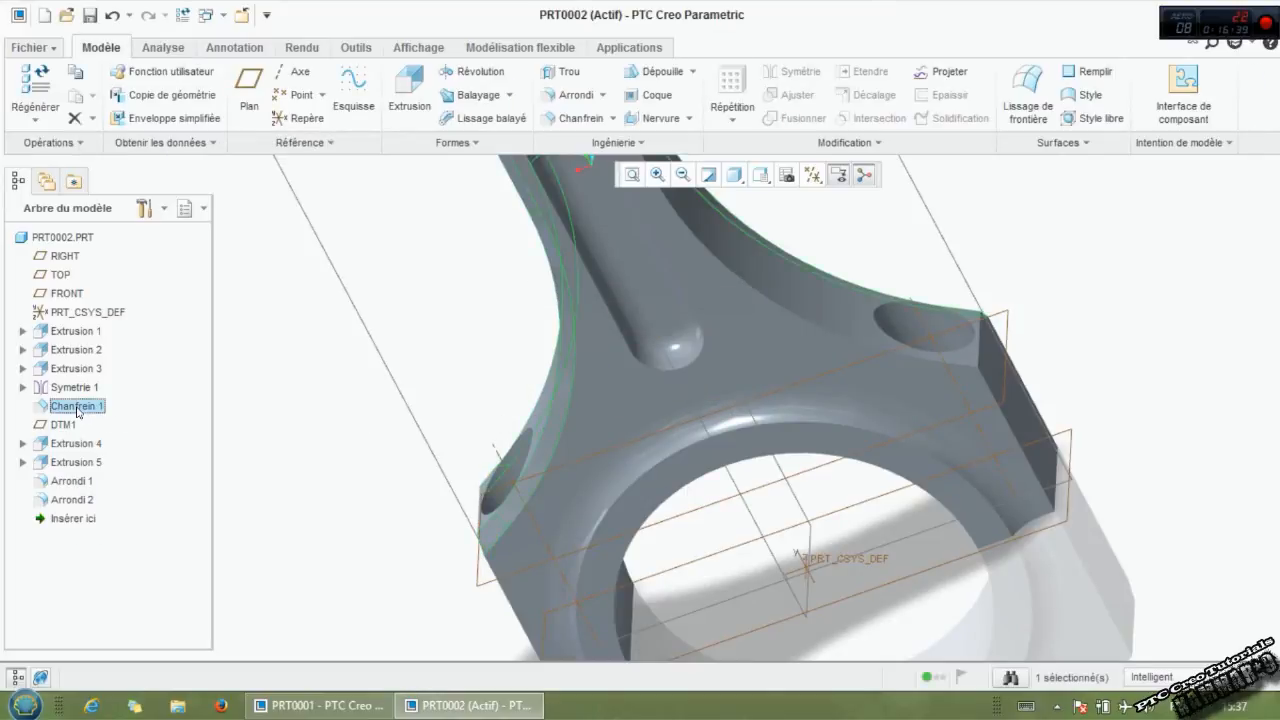
{"action": "left_click", "coordinate": [129, 133]}
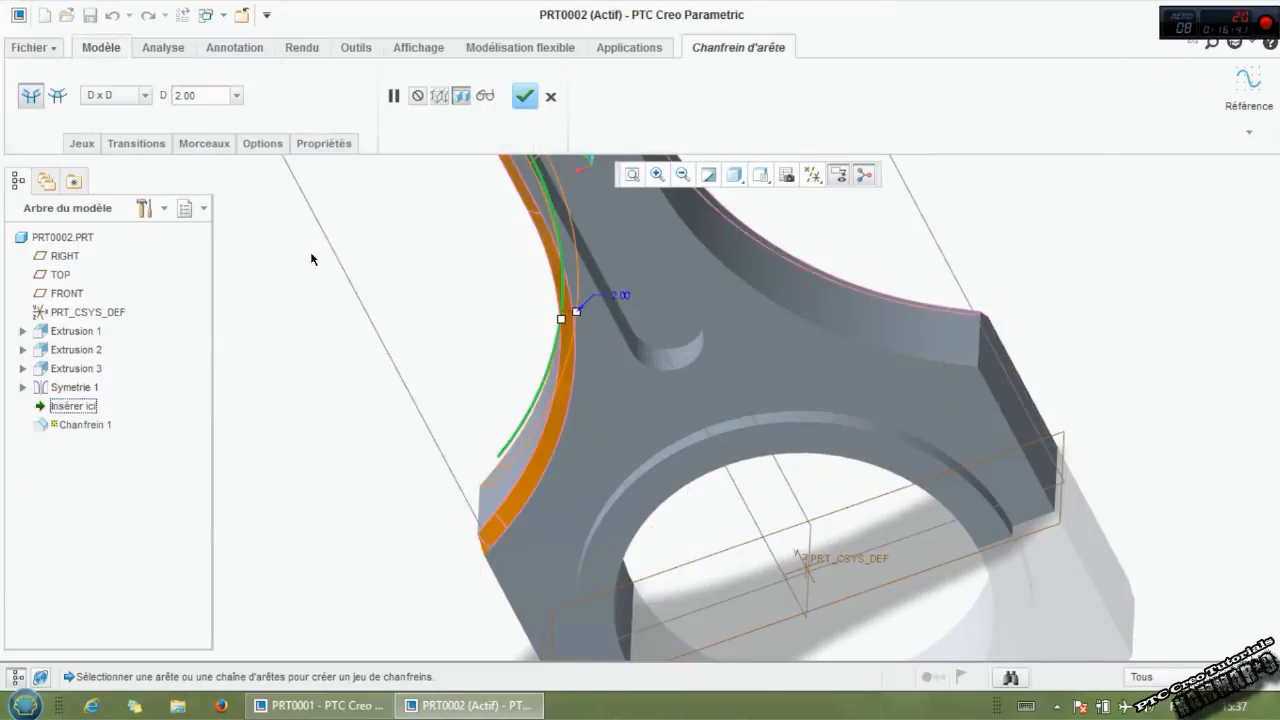
{"action": "left_click", "coordinate": [770, 284]}
{"action": "middle_click_drag", "start_coordinate": [770, 284], "coordinate": [845, 321]}
{"action": "left_click", "coordinate": [525, 96]}
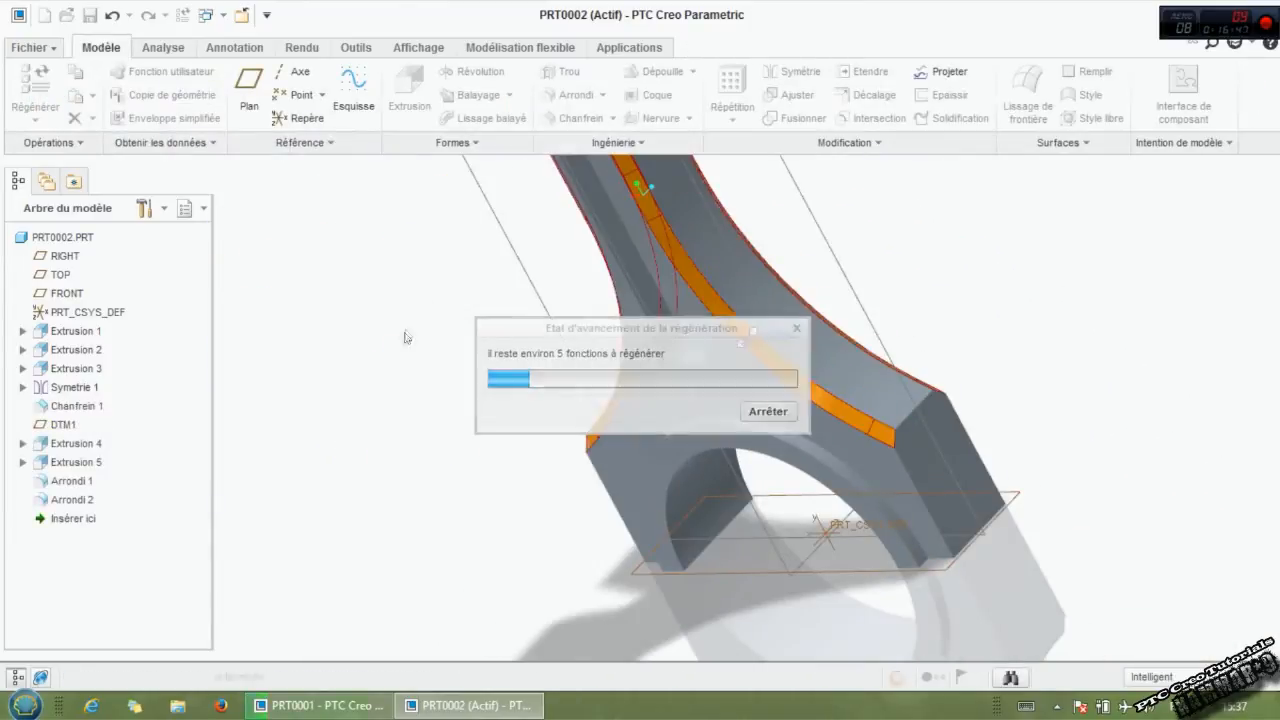
Step: Display the model shaded with edges and round the four outer corner edges of the big end's shoulders beside the bolt seats with a radius of 5
{"action": "middle_click_drag", "start_coordinate": [380, 378], "coordinate": [472, 364]}
{"action": "left_click", "coordinate": [419, 362]}
{"action": "left_click", "coordinate": [575, 94]}
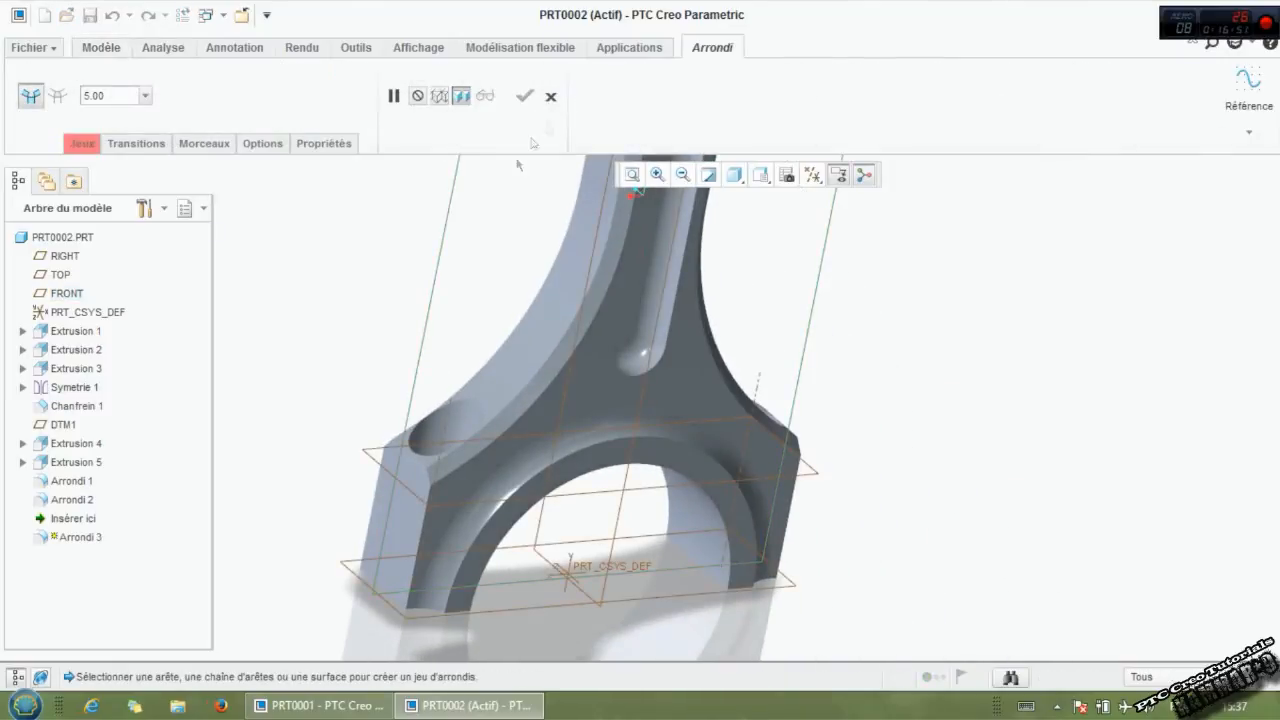
{"action": "left_click", "coordinate": [421, 472]}
{"action": "mouse_move", "coordinate": [421, 472]}
{"action": "middle_mouse_down"}
{"action": "mouse_move", "coordinate": [591, 363]}
{"action": "mouse_move", "coordinate": [697, 403]}
{"action": "middle_mouse_up"}
{"action": "left_click", "coordinate": [734, 174]}
{"action": "left_click", "coordinate": [663, 194]}
{"action": "scroll", "coordinate": [812, 510], "scroll_direction": "up", "scroll_amount": 3}
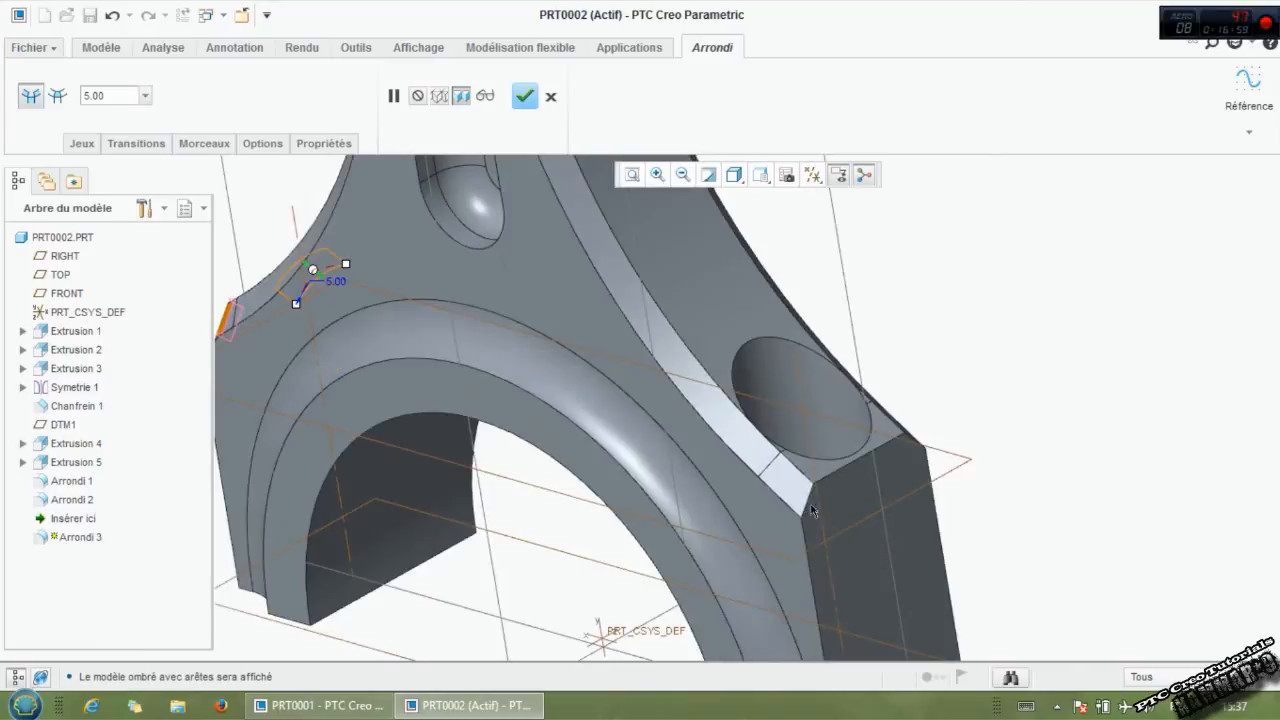
{"action": "left_click", "coordinate": [810, 503]}
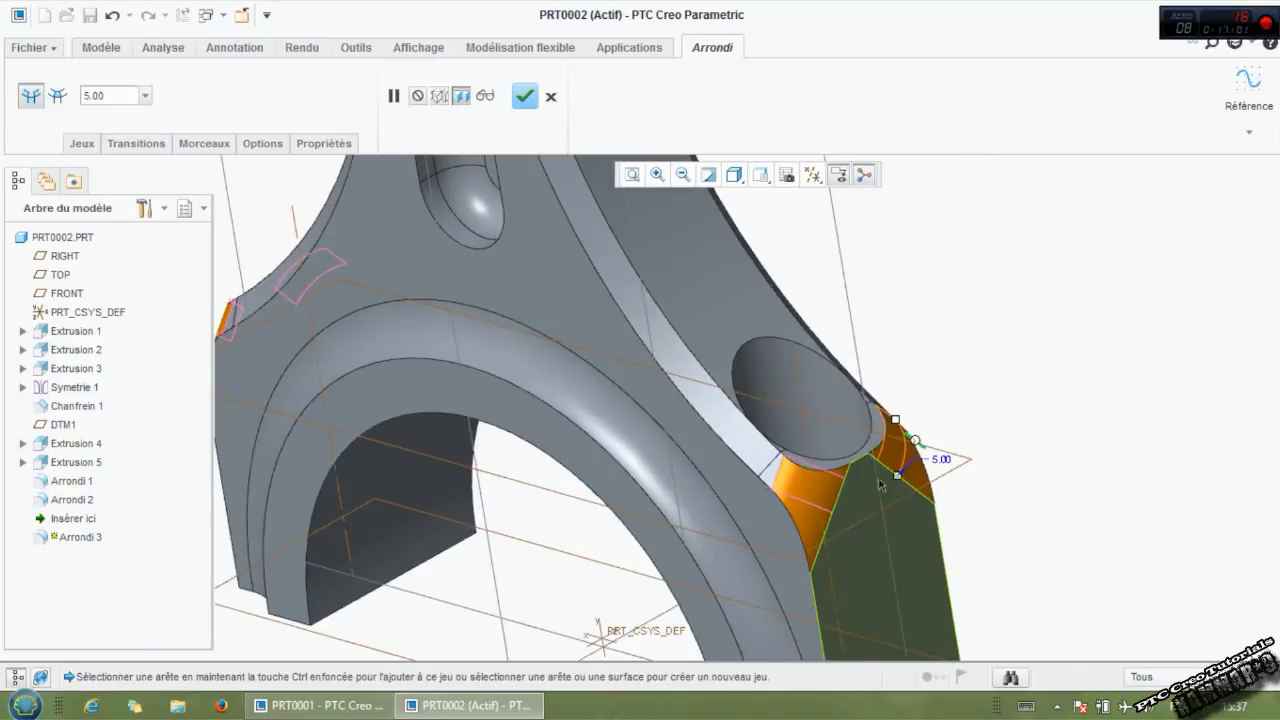
{"action": "middle_click_drag", "start_coordinate": [906, 456], "coordinate": [855, 520]}
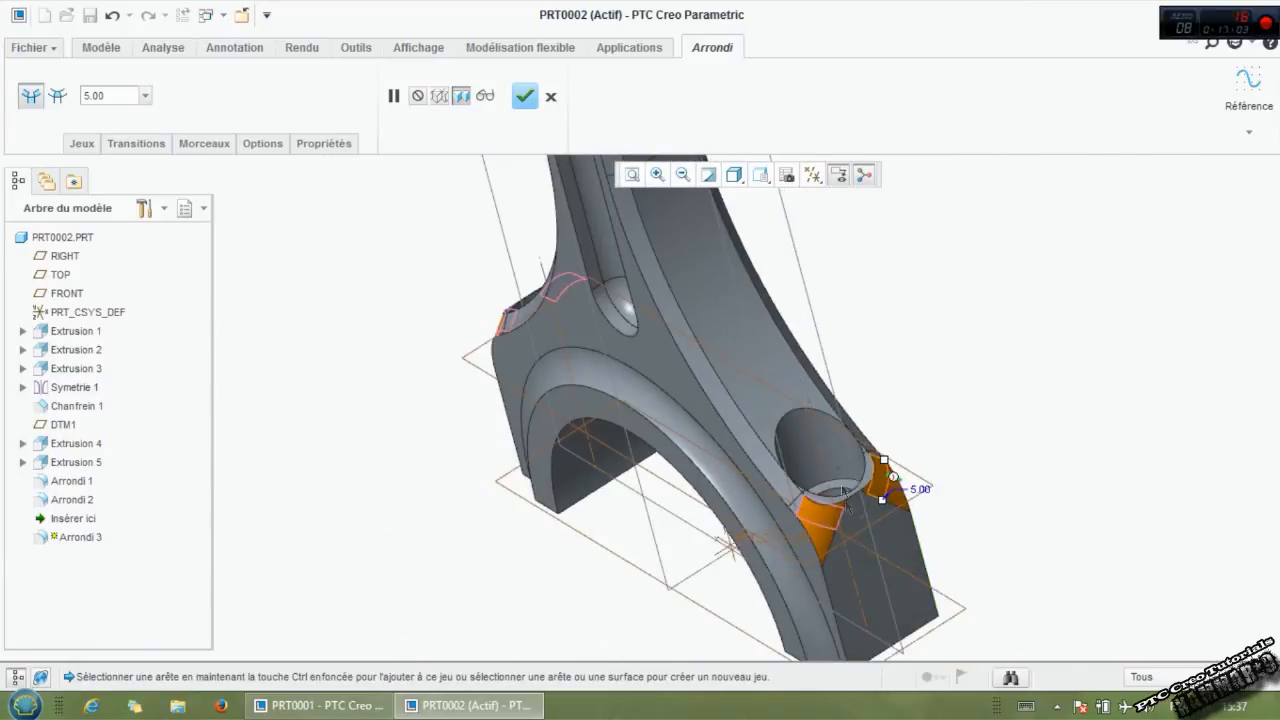
{"action": "left_click", "coordinate": [526, 100]}
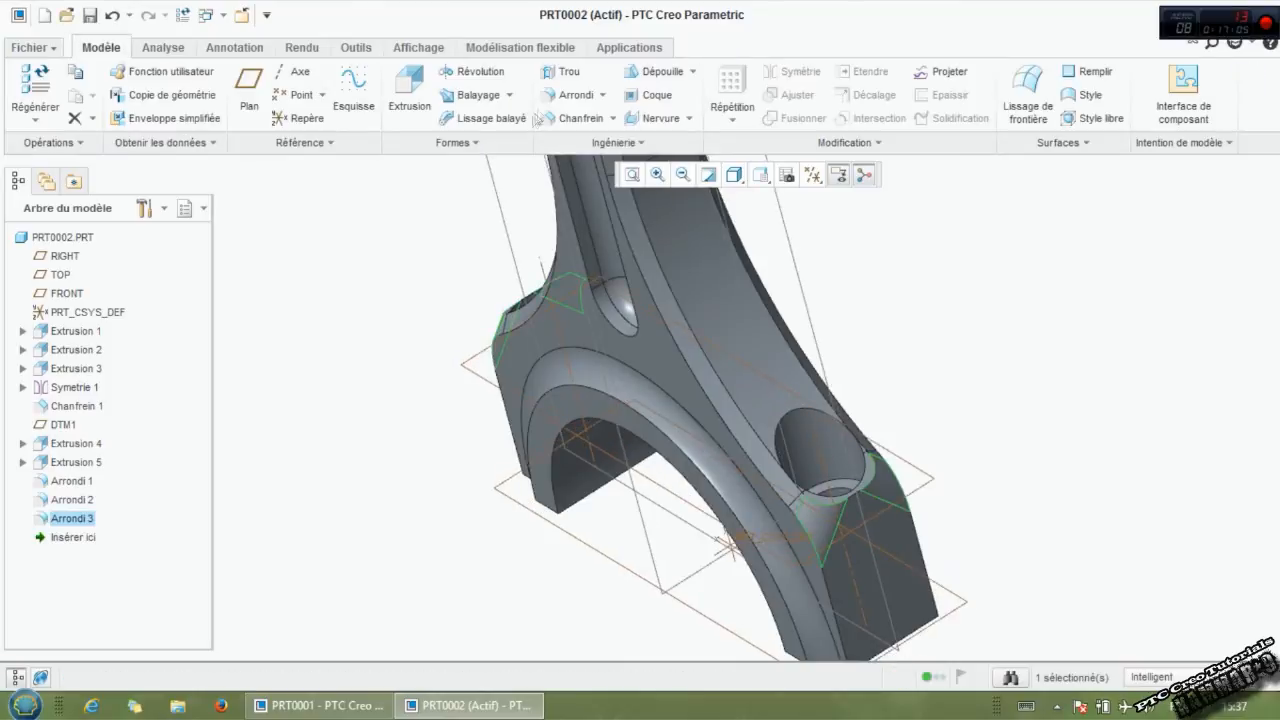
Step: Start a new round with a radius of 4 and select the first long profile edges of the rod
{"action": "left_click", "coordinate": [572, 95]}
{"action": "type", "text": "4"}
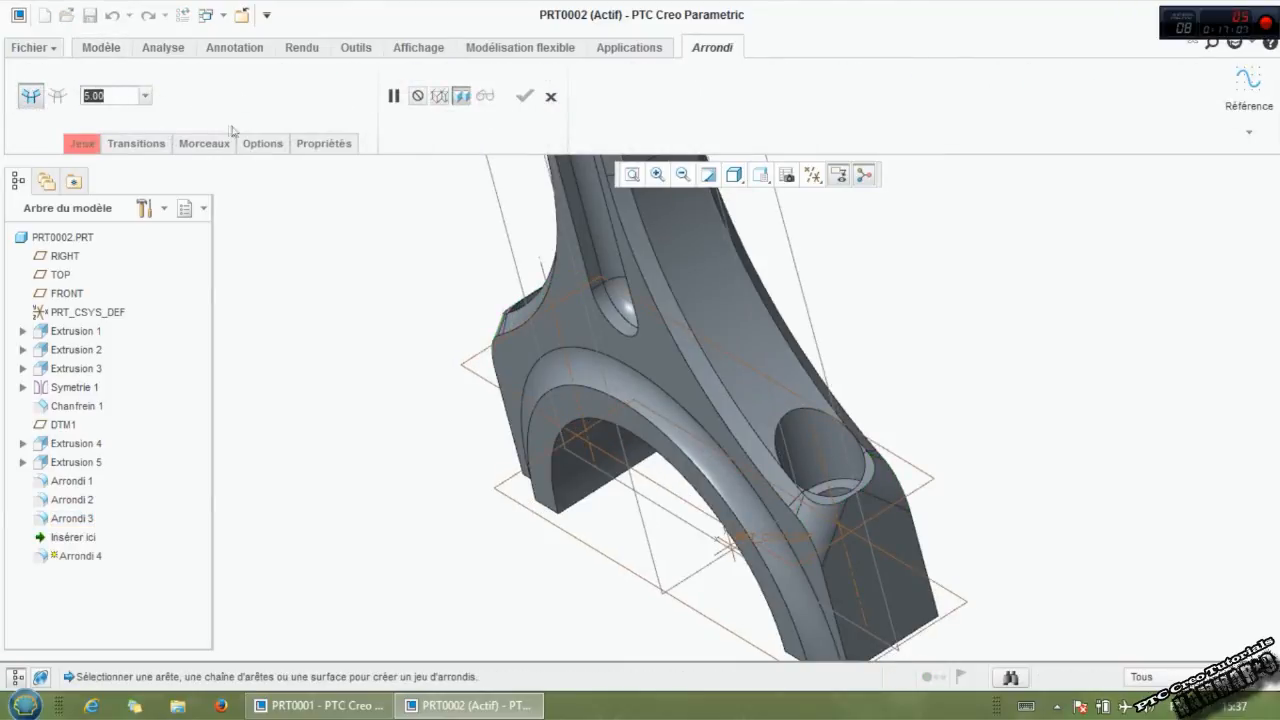
{"action": "key", "text": "Return"}
{"action": "left_click", "coordinate": [806, 432]}
{"action": "left_click", "coordinate": [778, 497]}
Step: Add the long profile edges along the rod's other side to the radius 4 round and complete it
{"action": "middle_click_drag", "start_coordinate": [893, 500], "coordinate": [397, 234]}
{"action": "scroll", "coordinate": [371, 326], "scroll_direction": "down", "scroll_amount": 3}
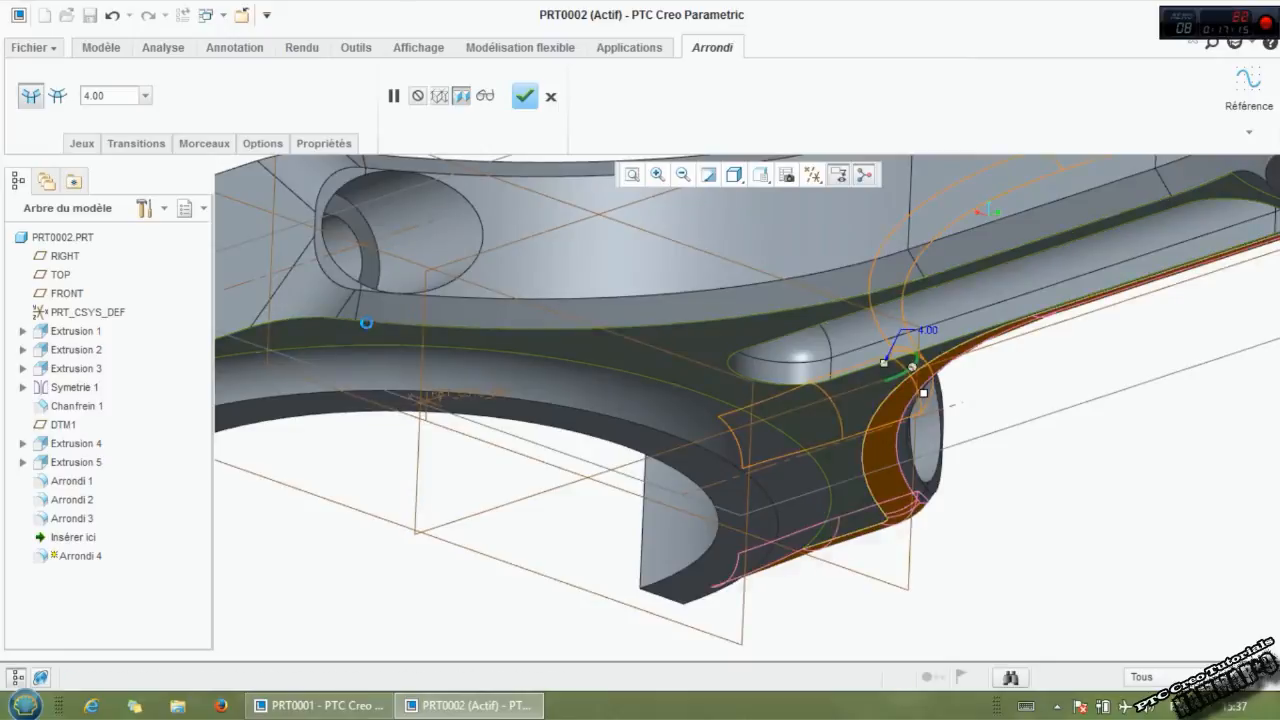
{"action": "left_click", "coordinate": [371, 326]}
{"action": "left_click", "coordinate": [371, 323]}
{"action": "scroll", "coordinate": [371, 323], "scroll_direction": "up", "scroll_amount": 3}
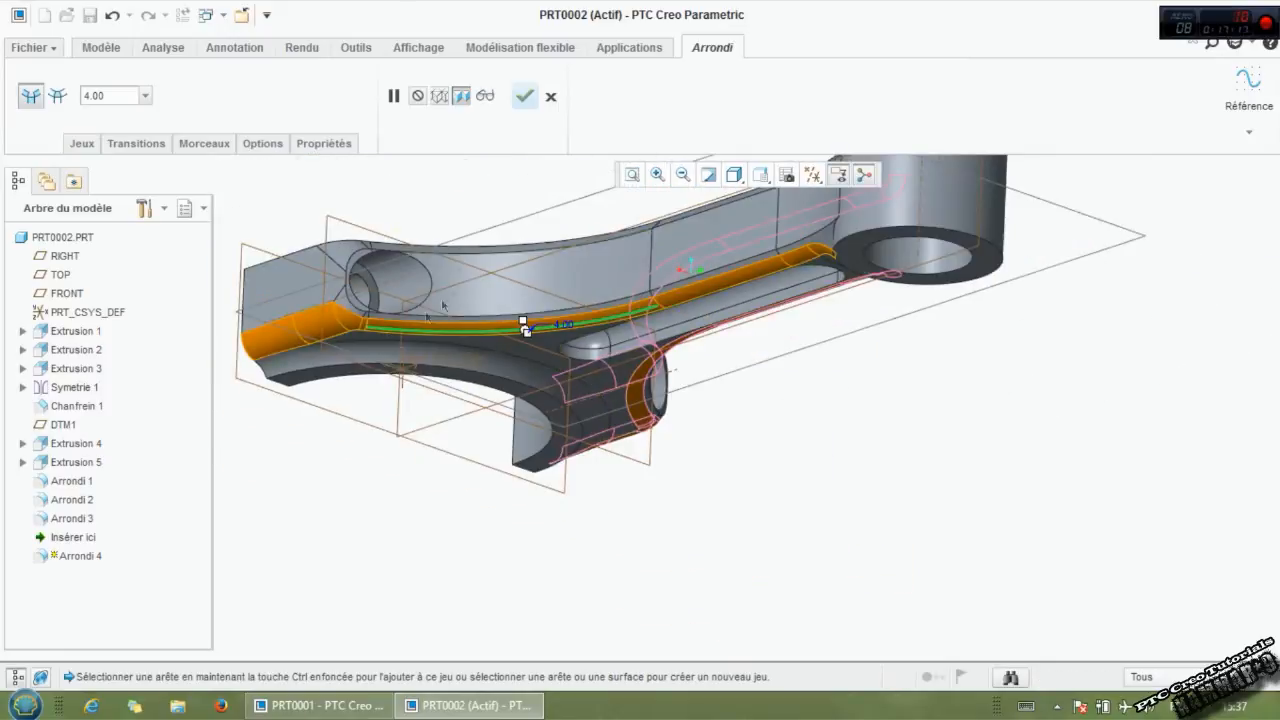
{"action": "scroll", "coordinate": [395, 248], "scroll_direction": "down", "scroll_amount": 2}
{"action": "left_click", "coordinate": [392, 247]}
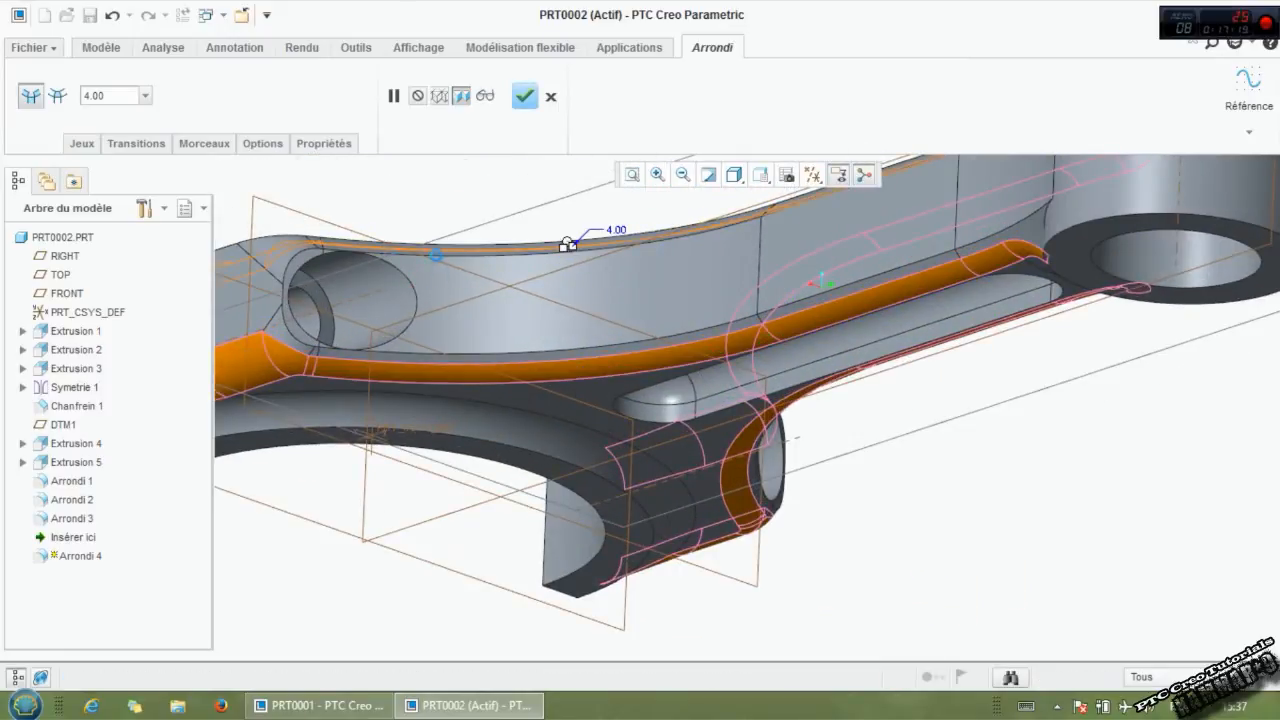
{"action": "middle_click_drag", "start_coordinate": [436, 254], "coordinate": [460, 290]}
{"action": "scroll", "coordinate": [460, 290], "scroll_direction": "up", "scroll_amount": 2}
{"action": "left_click", "coordinate": [525, 96]}
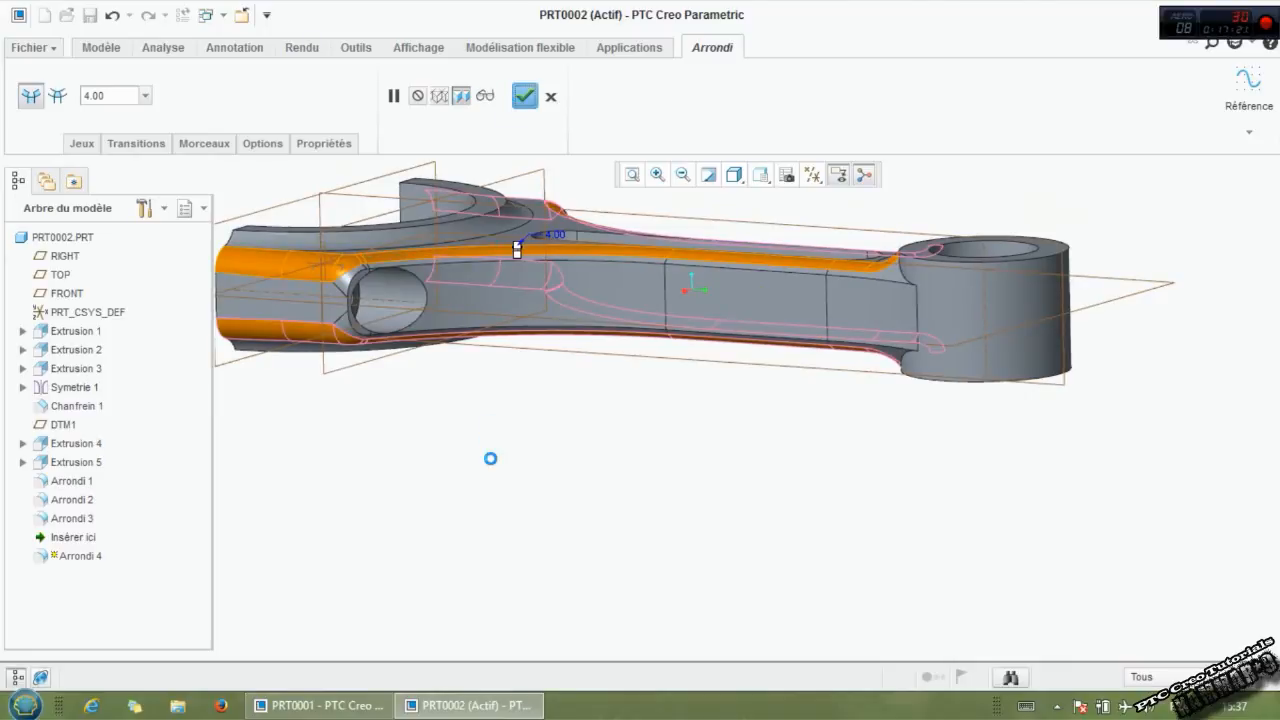
Step: Start an extrusion sketched on the flat floor of the long slot in the rod's shank
{"action": "mouse_move", "coordinate": [499, 472]}
{"action": "middle_mouse_down"}
{"action": "mouse_move", "coordinate": [511, 377]}
{"action": "mouse_move", "coordinate": [486, 380]}
{"action": "mouse_move", "coordinate": [478, 426]}
{"action": "middle_mouse_up"}
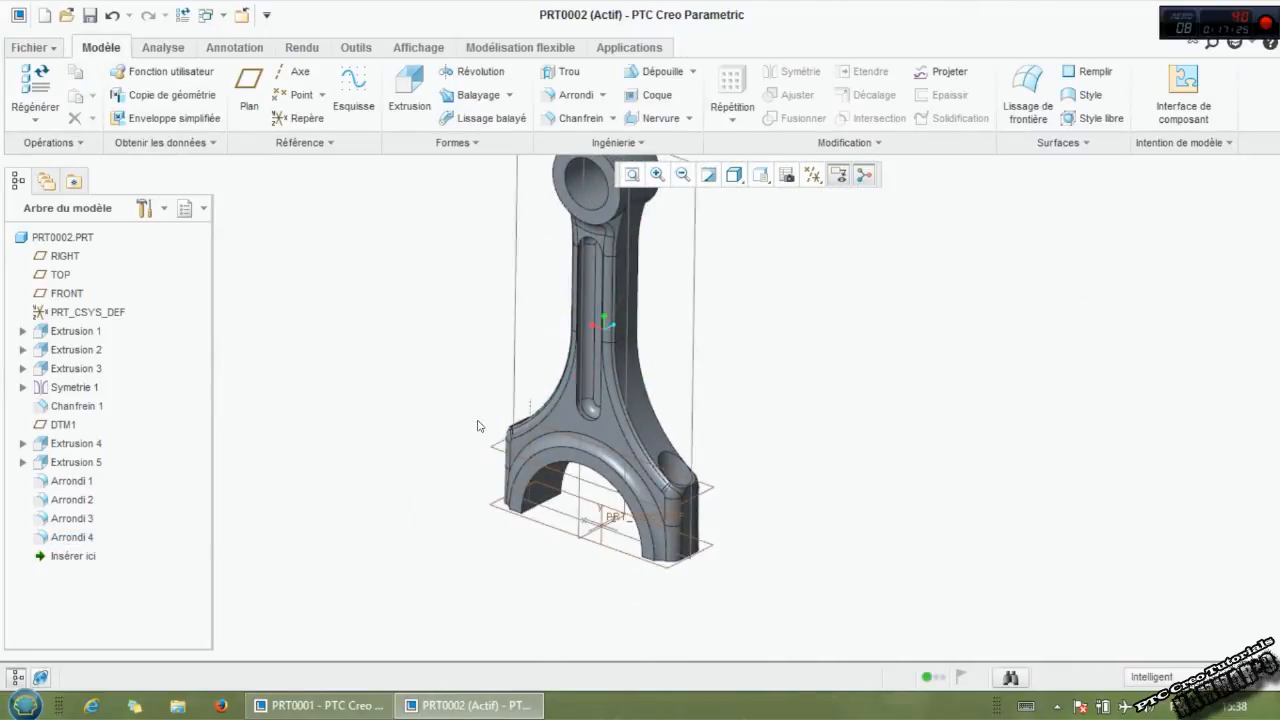
{"action": "scroll", "coordinate": [456, 213], "scroll_direction": "down", "scroll_amount": 3}
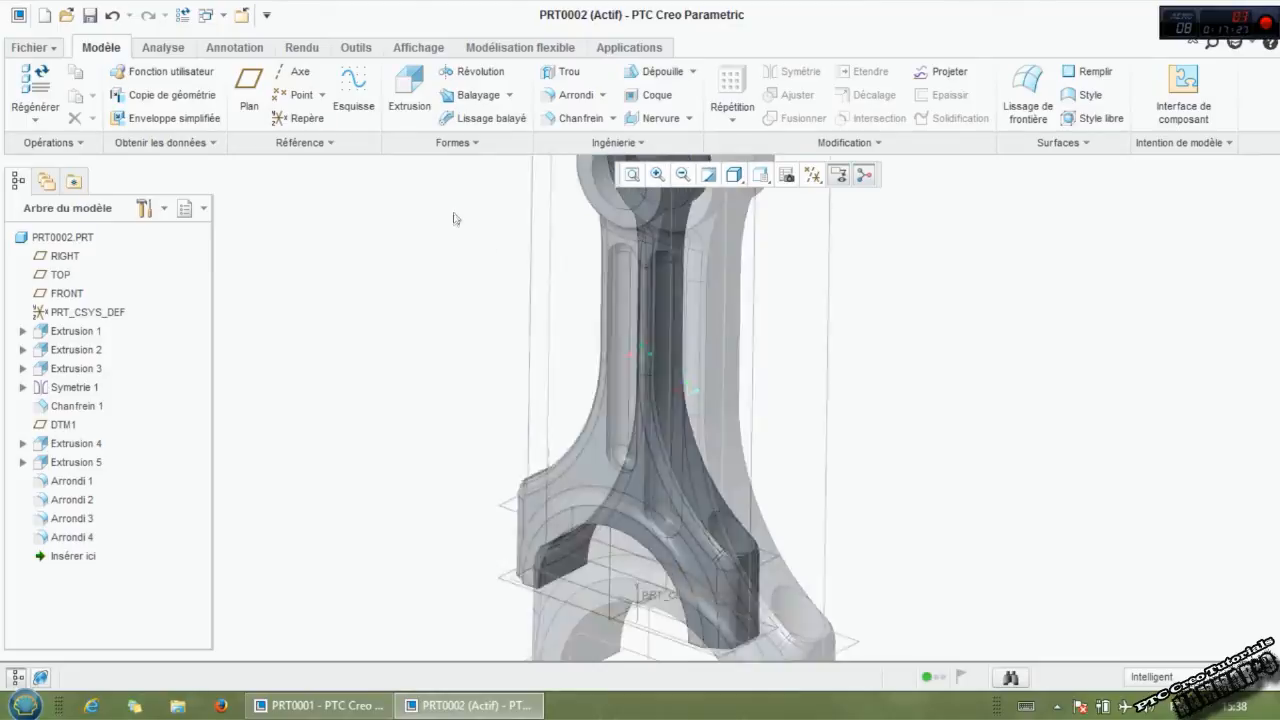
{"action": "middle_click_drag", "start_coordinate": [731, 196], "coordinate": [655, 350]}
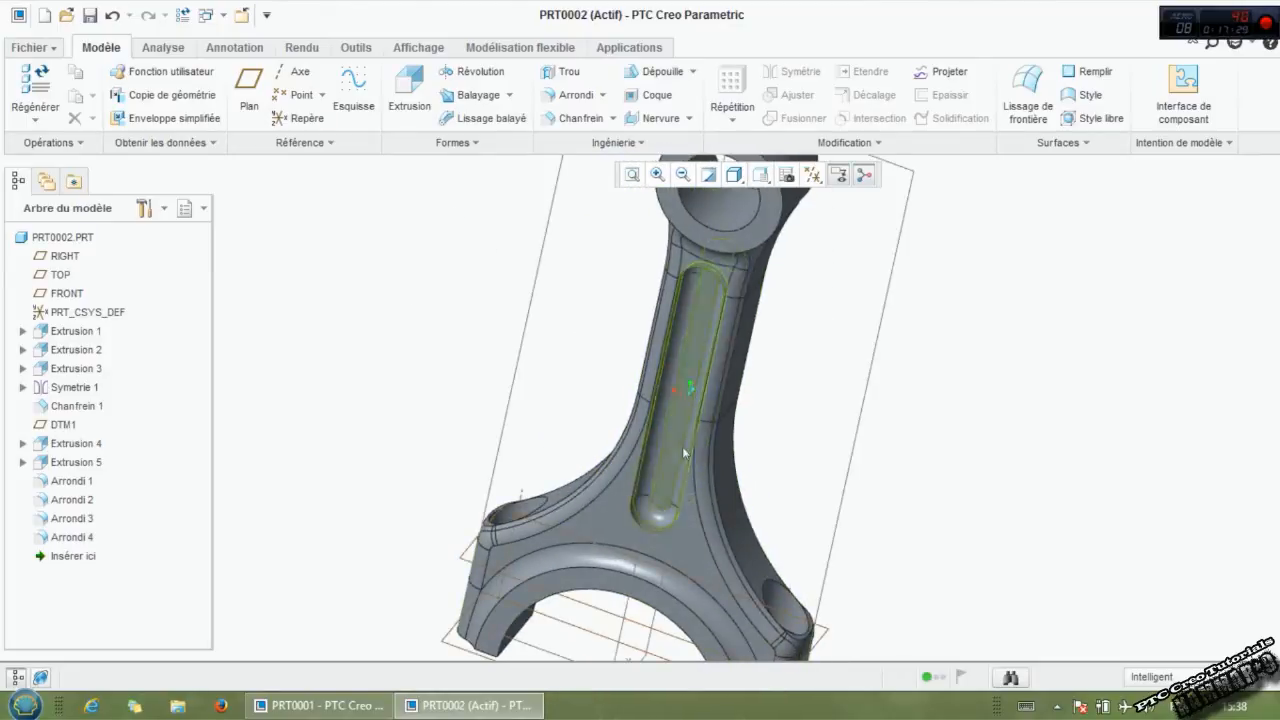
{"action": "scroll", "coordinate": [680, 446], "scroll_direction": "down", "scroll_amount": 3}
{"action": "left_click", "coordinate": [665, 443]}
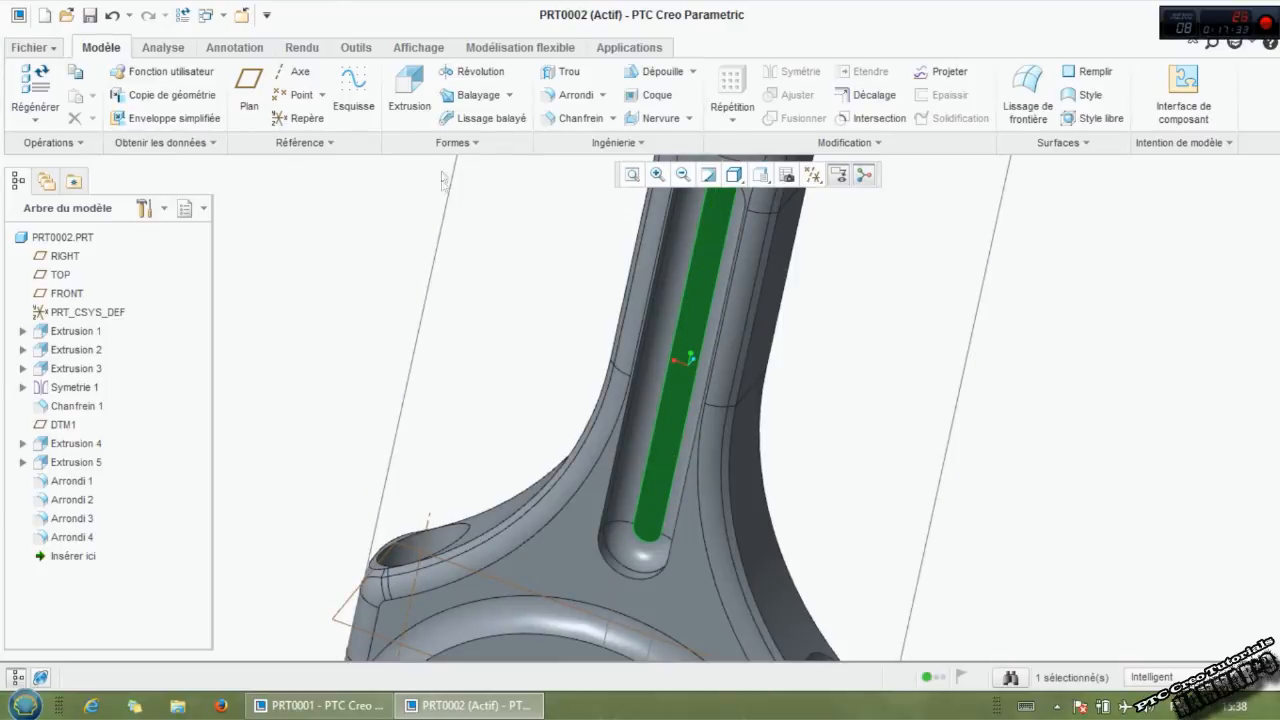
{"action": "left_click", "coordinate": [412, 98]}
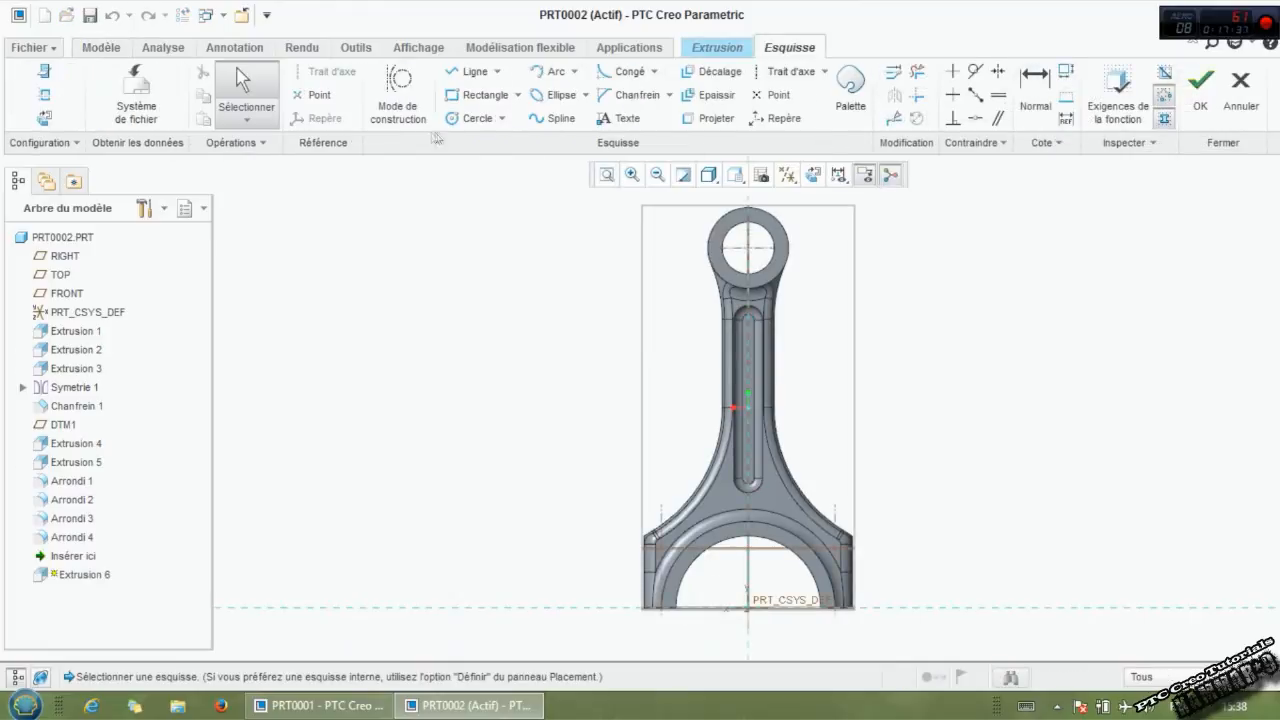
Step: Sketch a vertical line about 34.8 mm long beside the shank as the guide curve for text
{"action": "scroll", "coordinate": [750, 315], "scroll_direction": "down", "scroll_amount": 2}
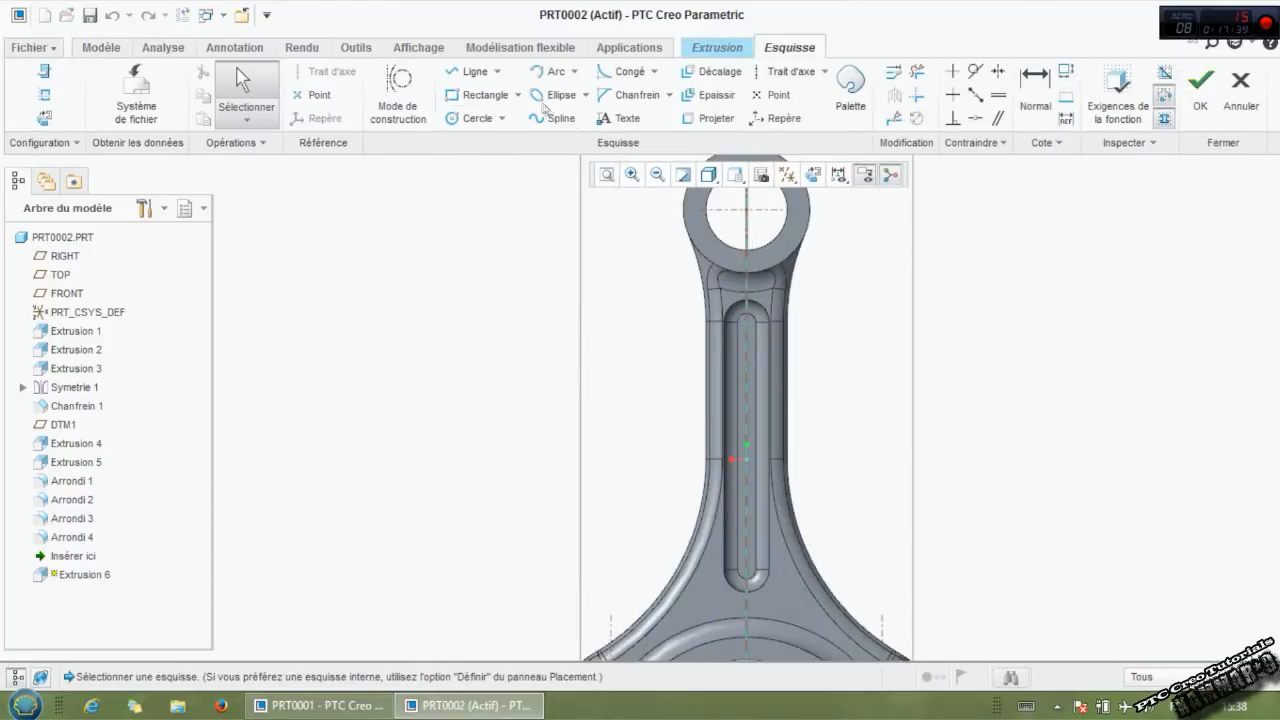
{"action": "left_click", "coordinate": [470, 71]}
{"action": "scroll", "coordinate": [660, 380], "scroll_direction": "down", "scroll_amount": 2}
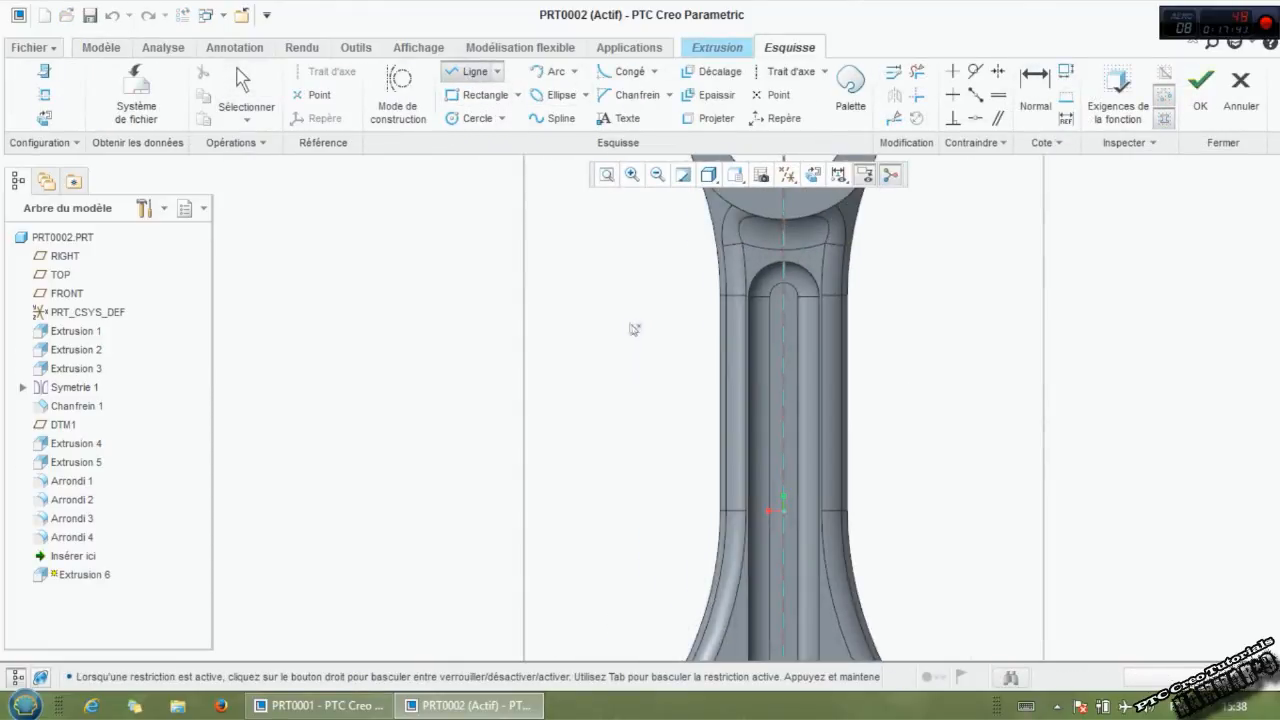
{"action": "left_click", "coordinate": [586, 311]}
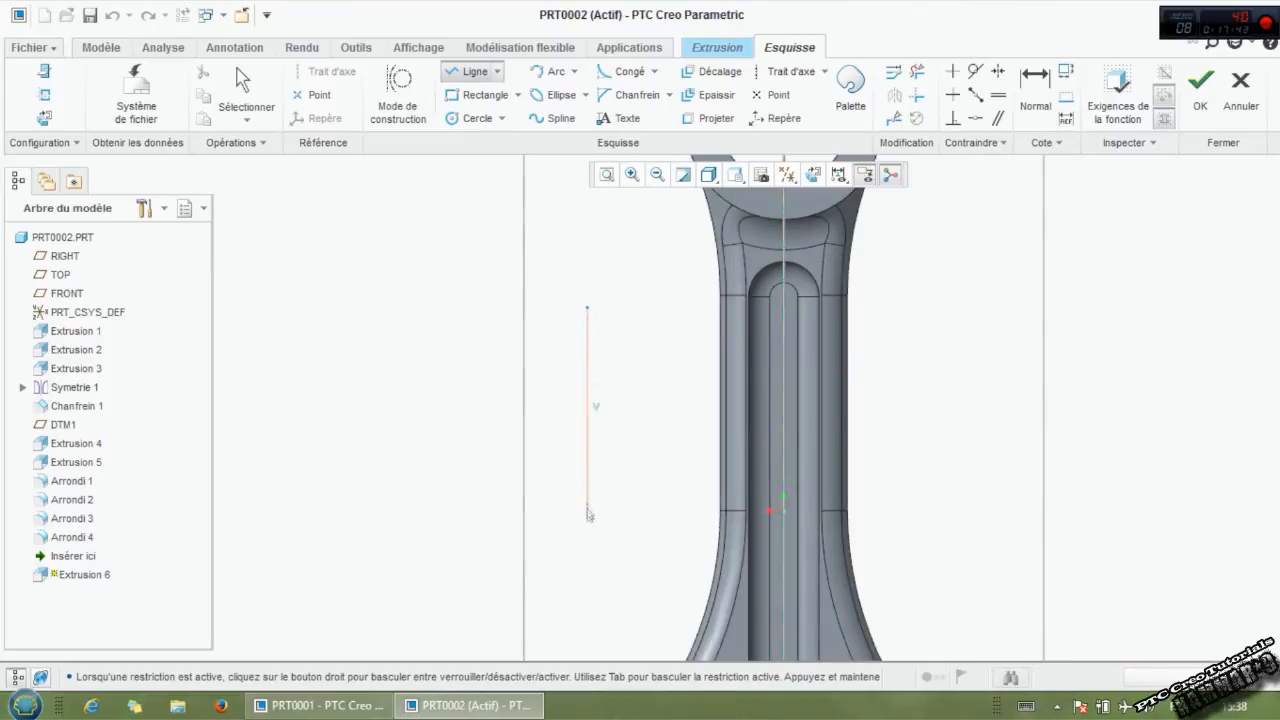
{"action": "middle_click", "coordinate": [590, 575]}
{"action": "left_click", "coordinate": [626, 426]}
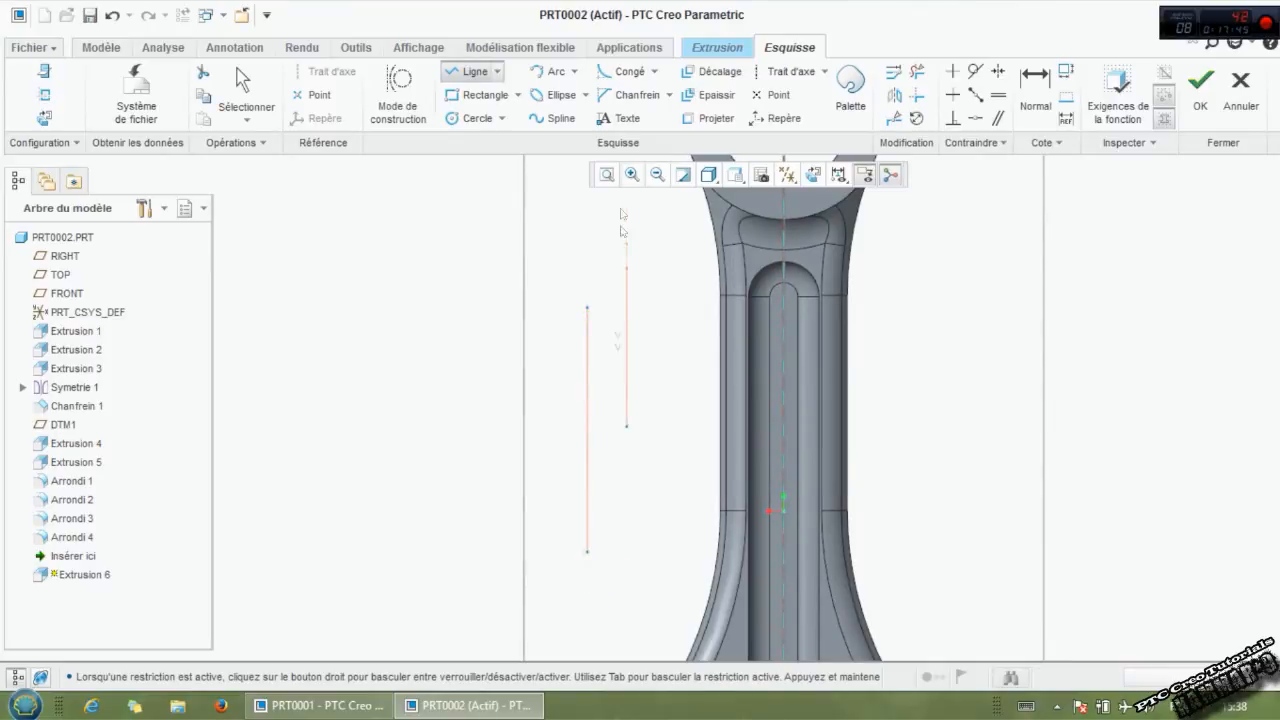
{"action": "middle_click", "coordinate": [617, 248]}
{"action": "left_click", "coordinate": [618, 118]}
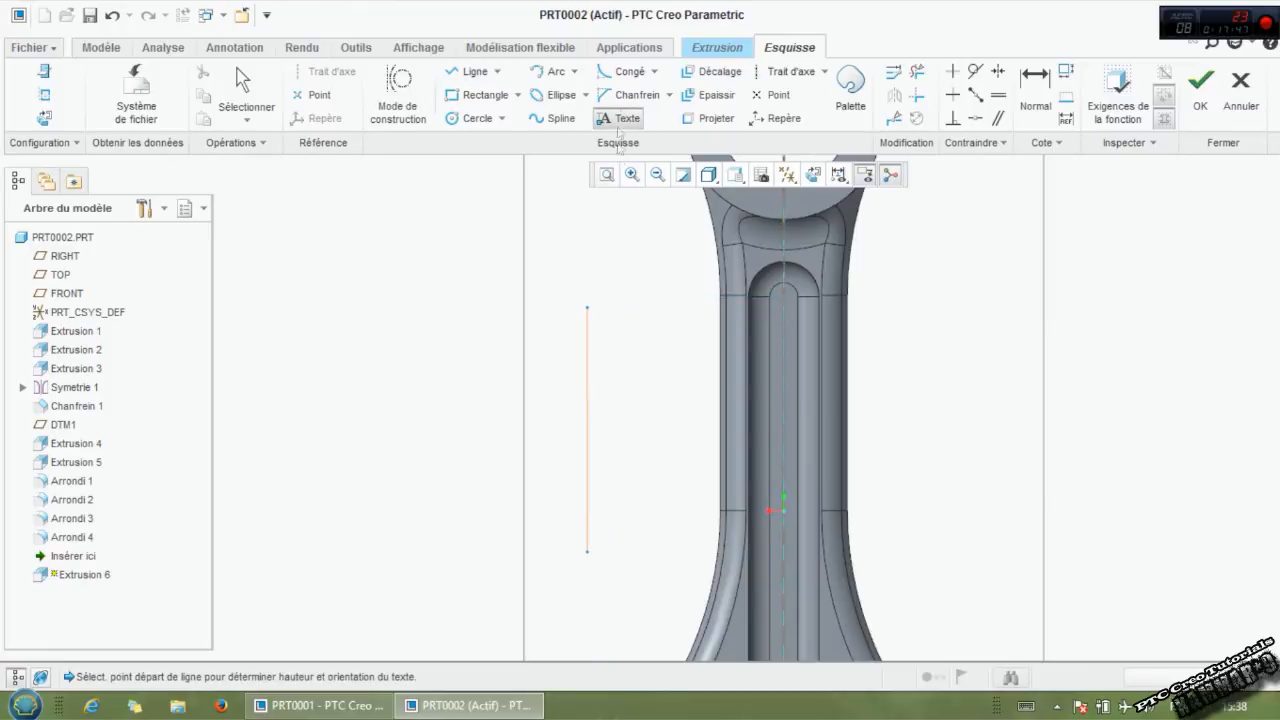
{"action": "left_click", "coordinate": [351, 322]}
{"action": "left_click", "coordinate": [478, 320]}
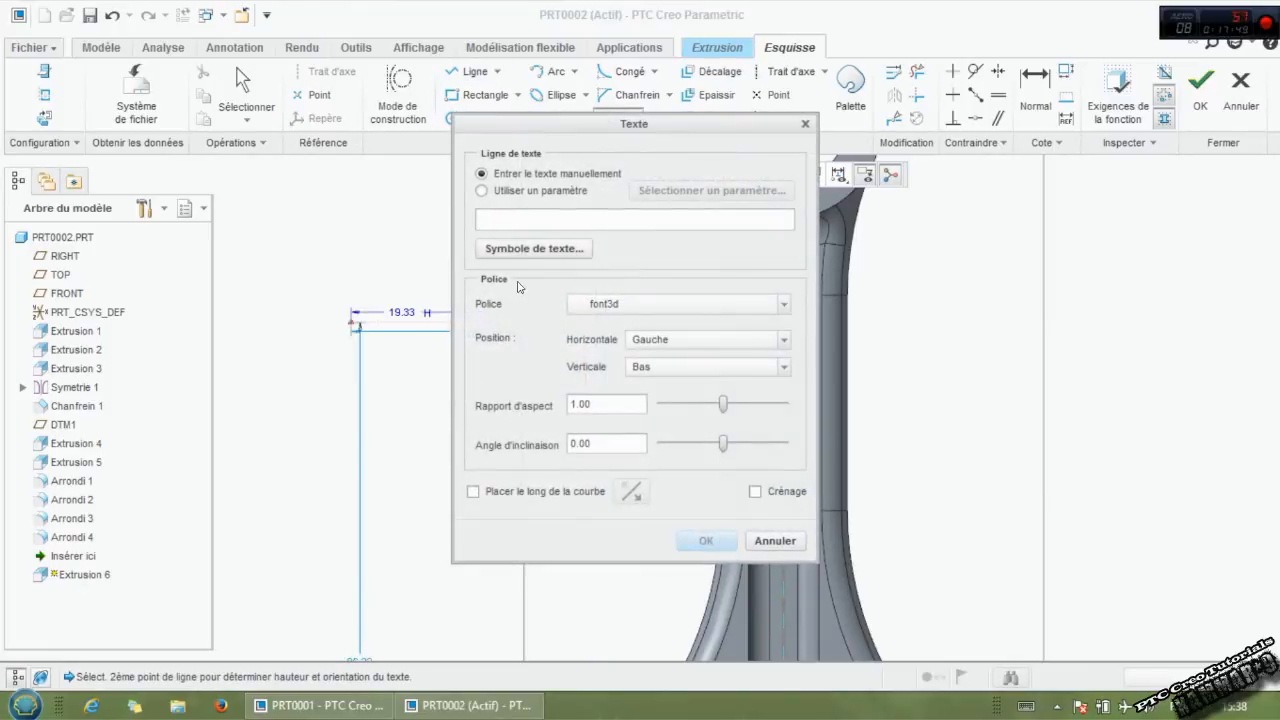
{"action": "type", "text": "Kammar9 V12 Engine"}
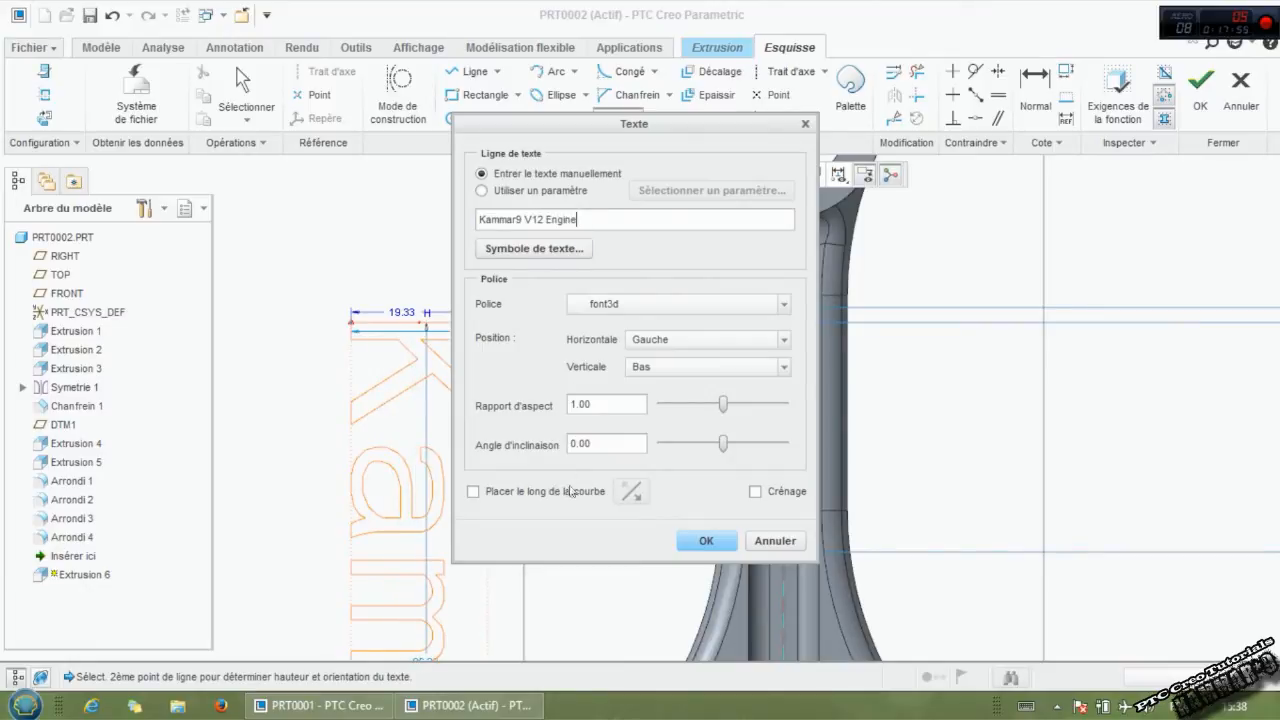
{"action": "left_click", "coordinate": [570, 491]}
{"action": "left_click_drag", "start_coordinate": [598, 126], "coordinate": [802, 160]}
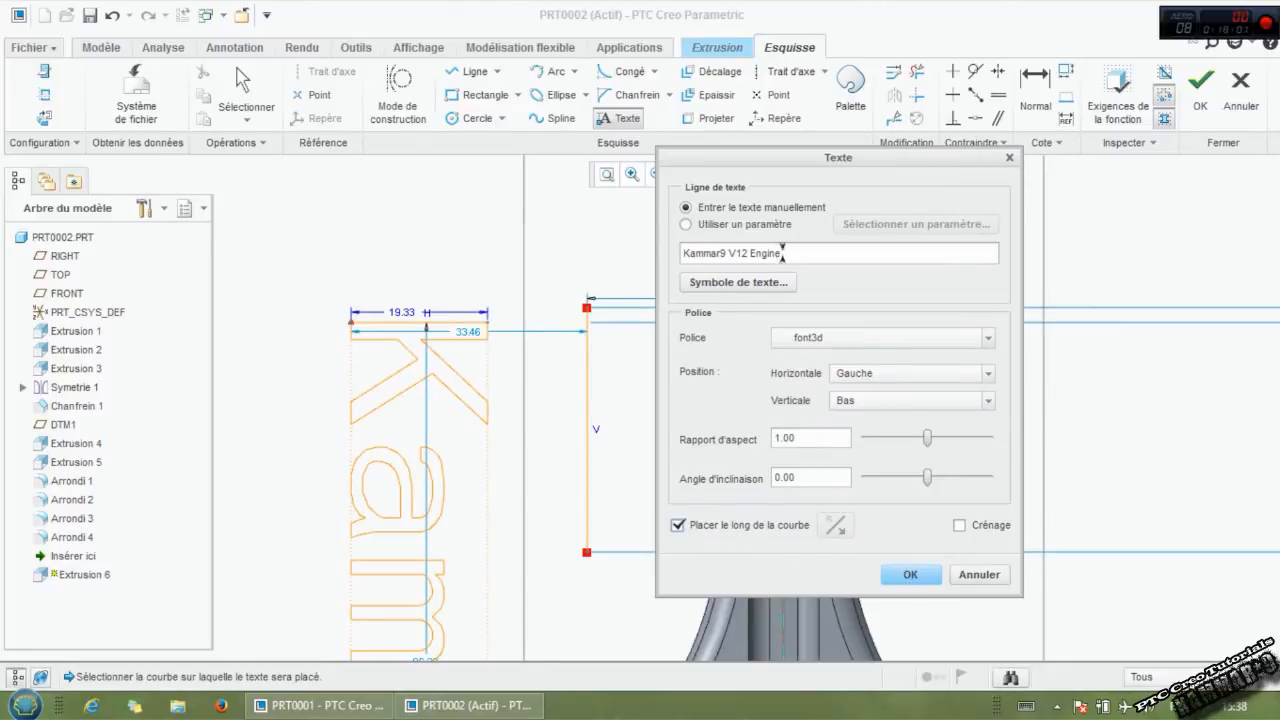
{"action": "left_click_drag", "start_coordinate": [825, 162], "coordinate": [748, 186]}
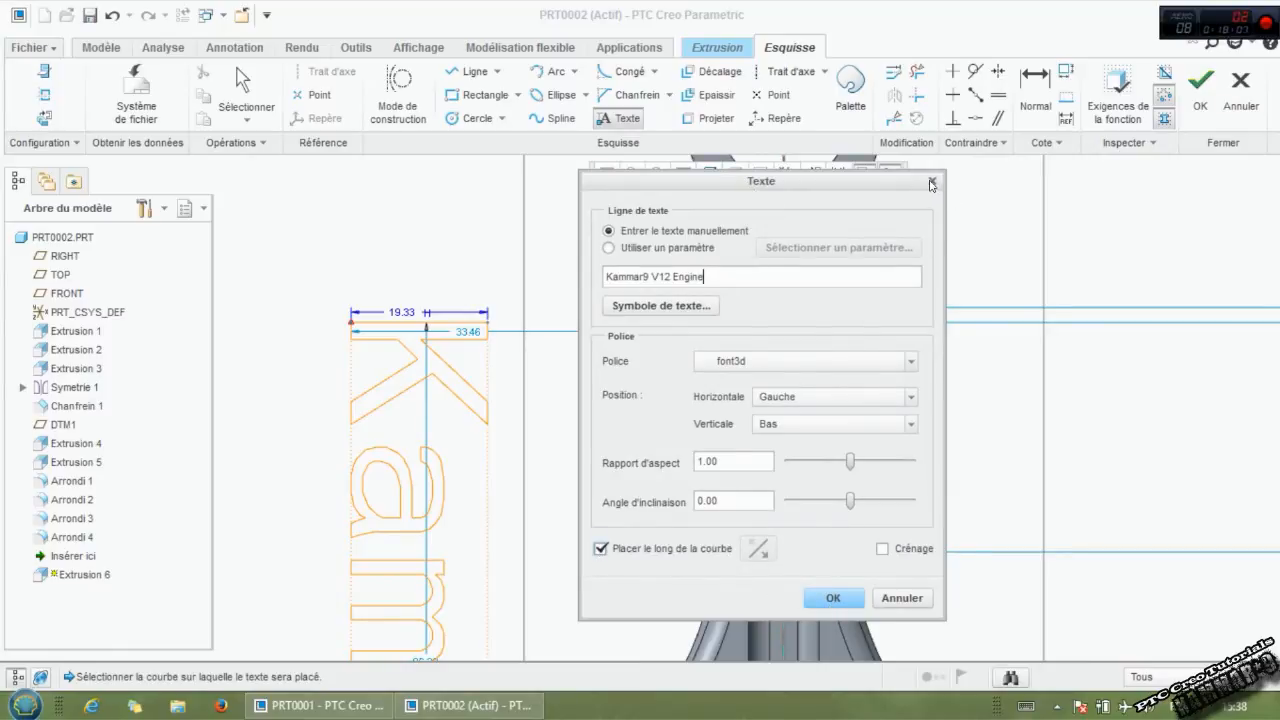
{"action": "middle_click", "coordinate": [497, 503]}
{"action": "left_click", "coordinate": [880, 601]}
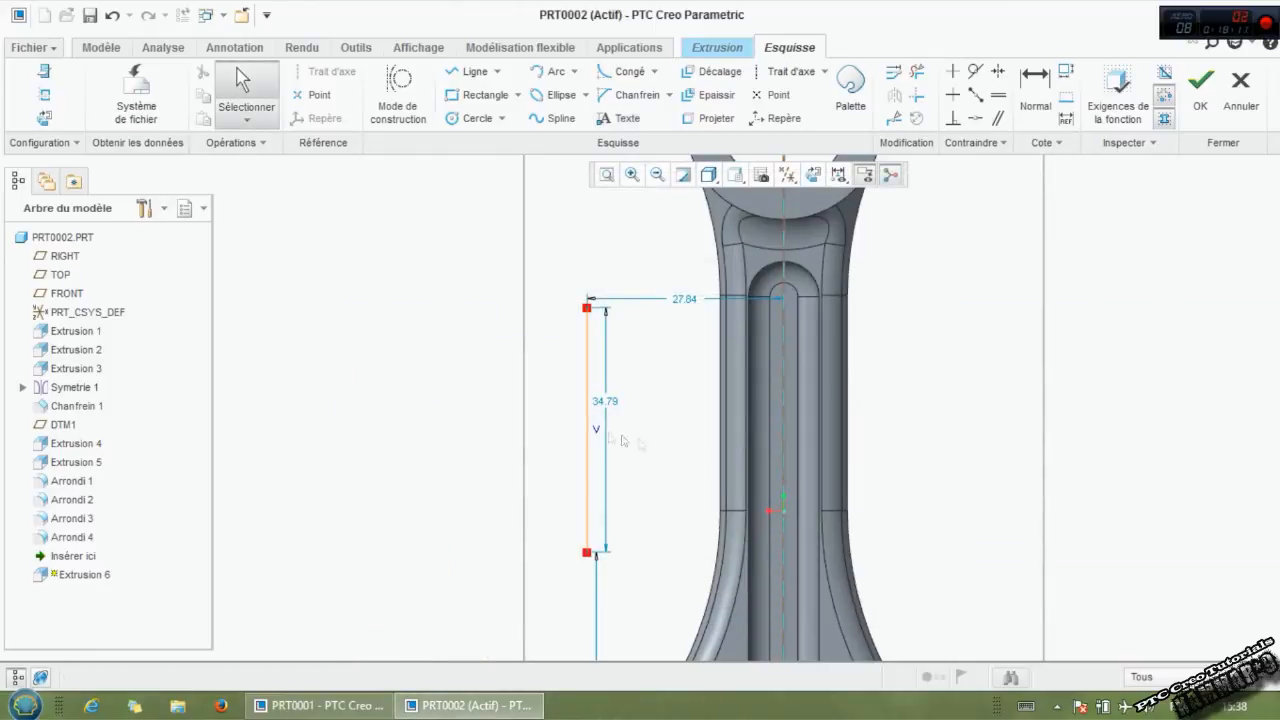
Step: Add the sketch text "Kammar9 V12 Engine" beside the guide line, with a horizontal height line about 10.13 mm long
{"action": "left_click", "coordinate": [609, 120]}
{"action": "left_click", "coordinate": [415, 339]}
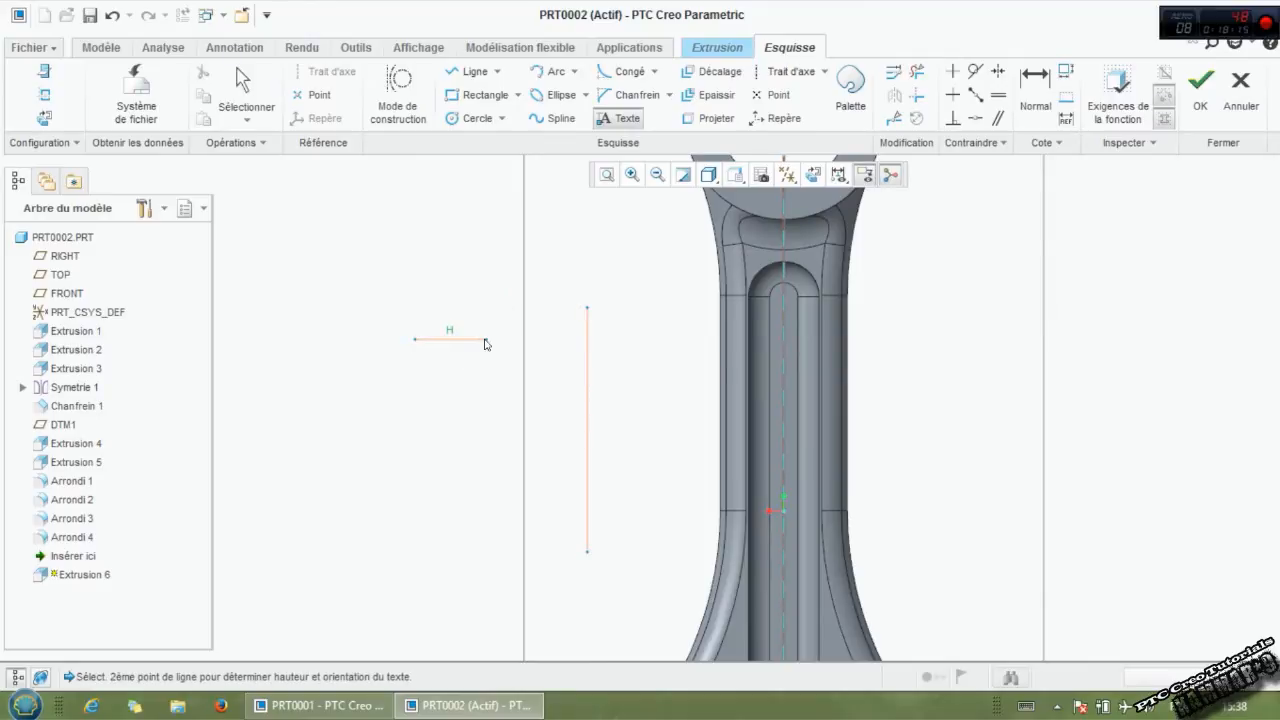
{"action": "left_click", "coordinate": [485, 344]}
{"action": "type", "text": "Kamm"}
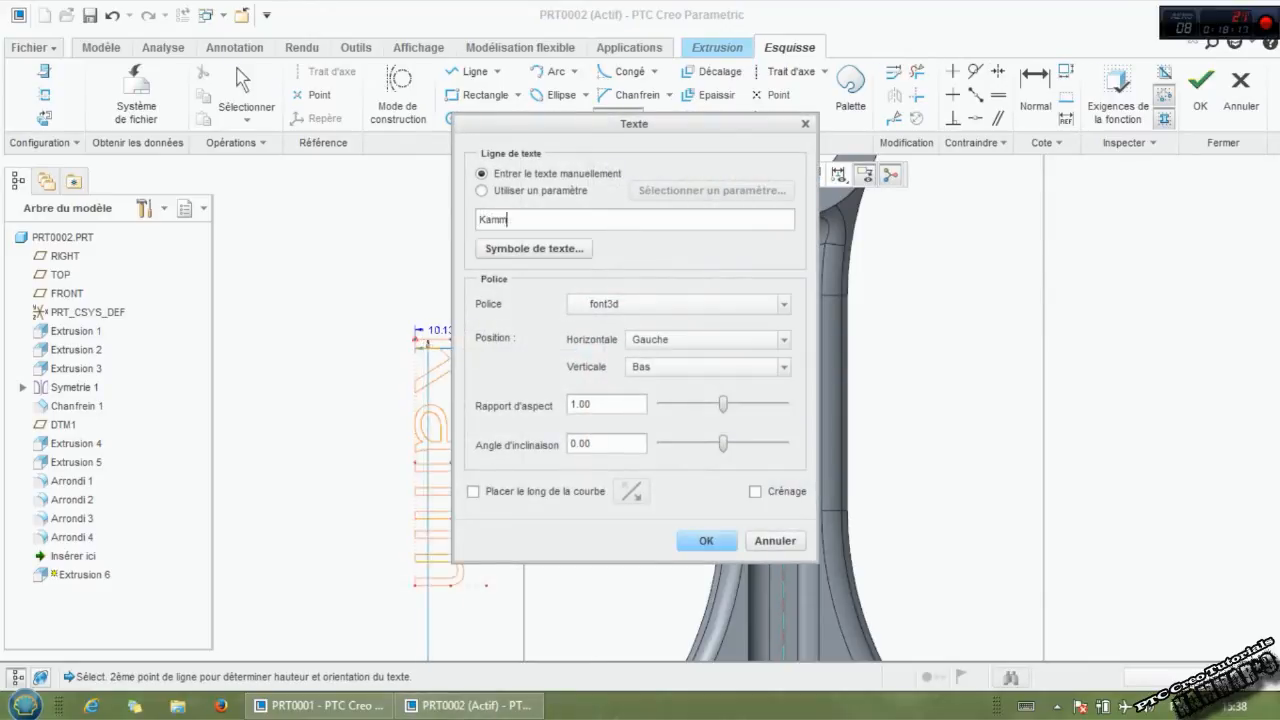
{"action": "type", "text": "ar9 V"}
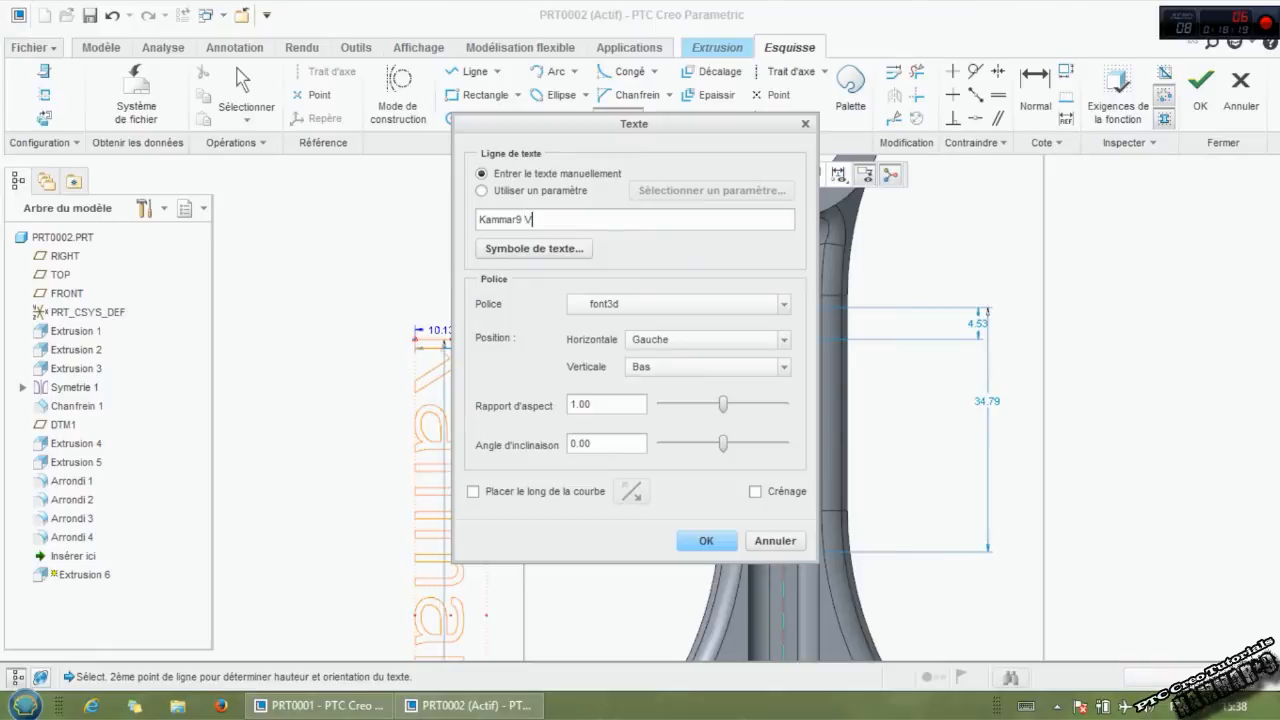
{"action": "type", "text": "12 ENgin"}
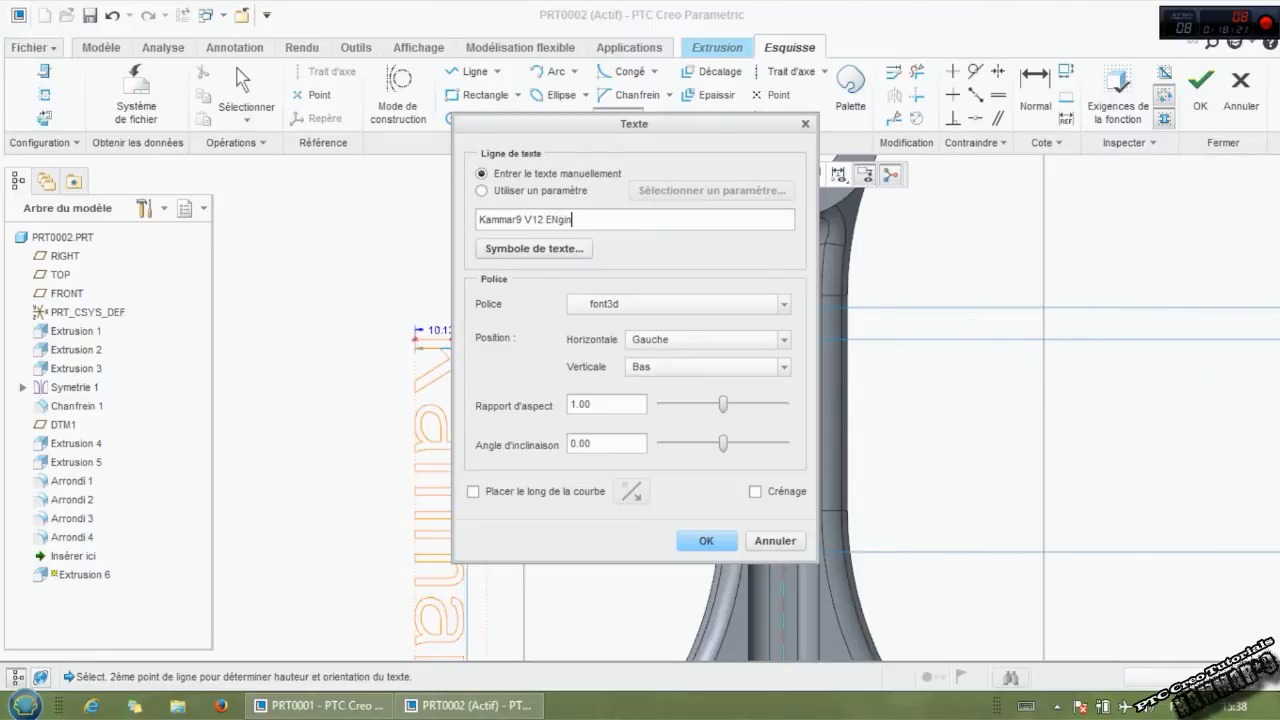
{"action": "key", "text": "BackSpace"}
{"action": "key", "text": "BackSpace"}
{"action": "key", "text": "BackSpace"}
{"action": "key", "text": "BackSpace"}
{"action": "type", "text": "n"}
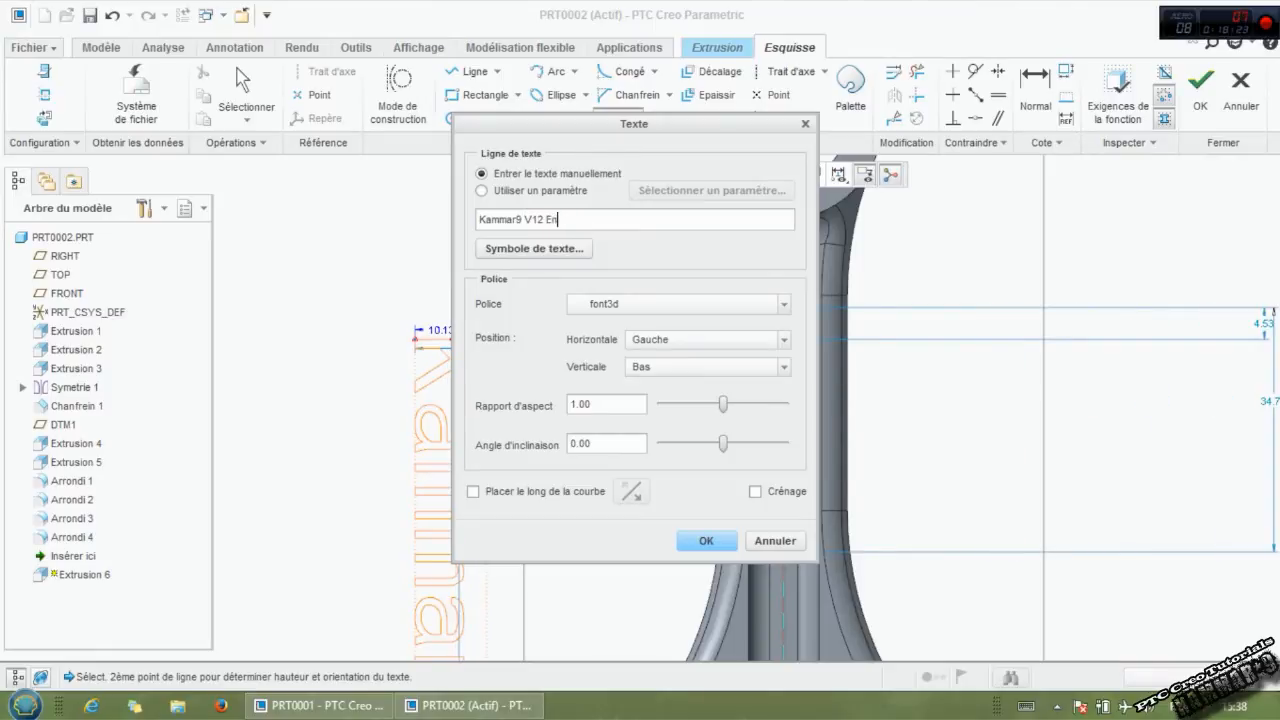
{"action": "type", "text": "gine"}
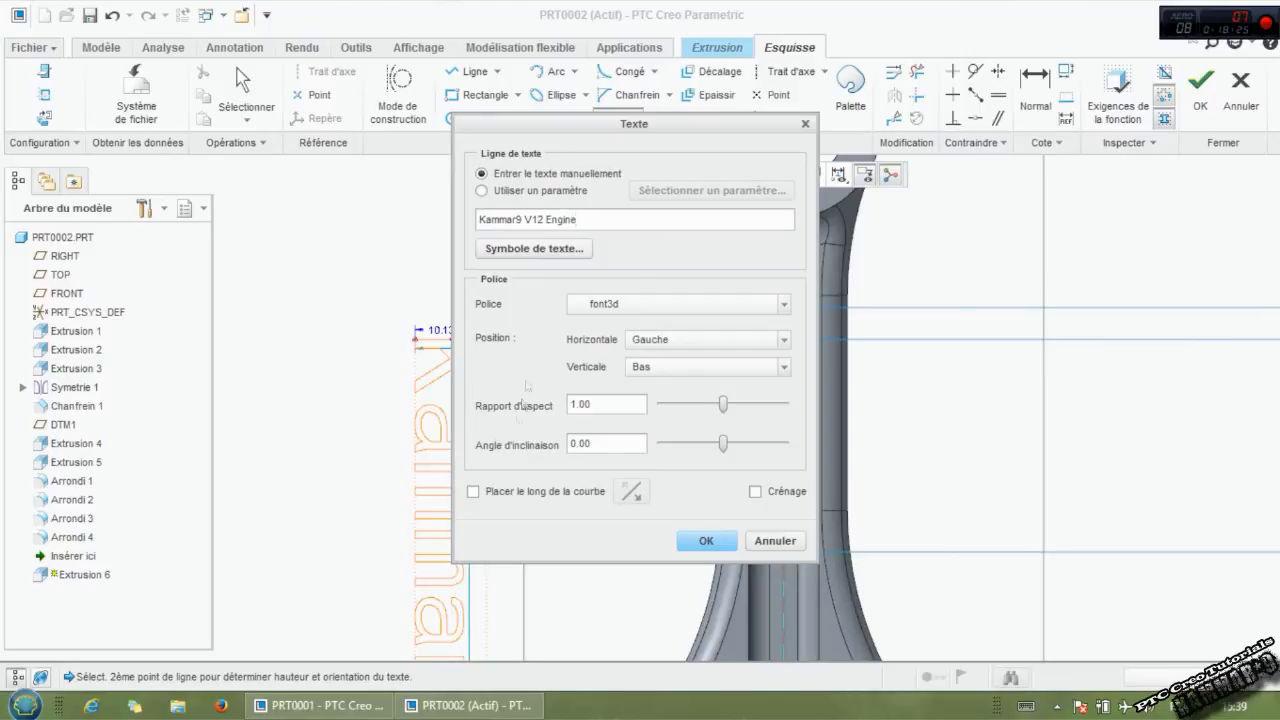
{"action": "left_click", "coordinate": [688, 538]}
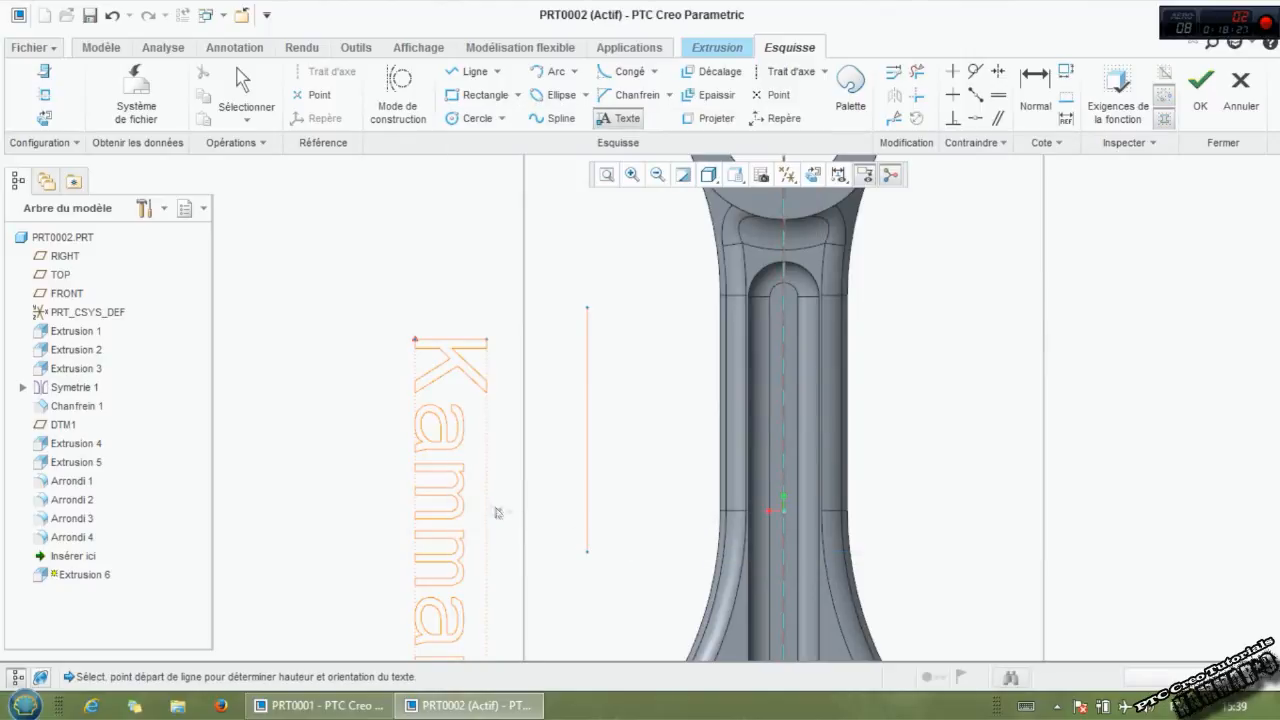
{"action": "middle_click", "coordinate": [452, 498]}
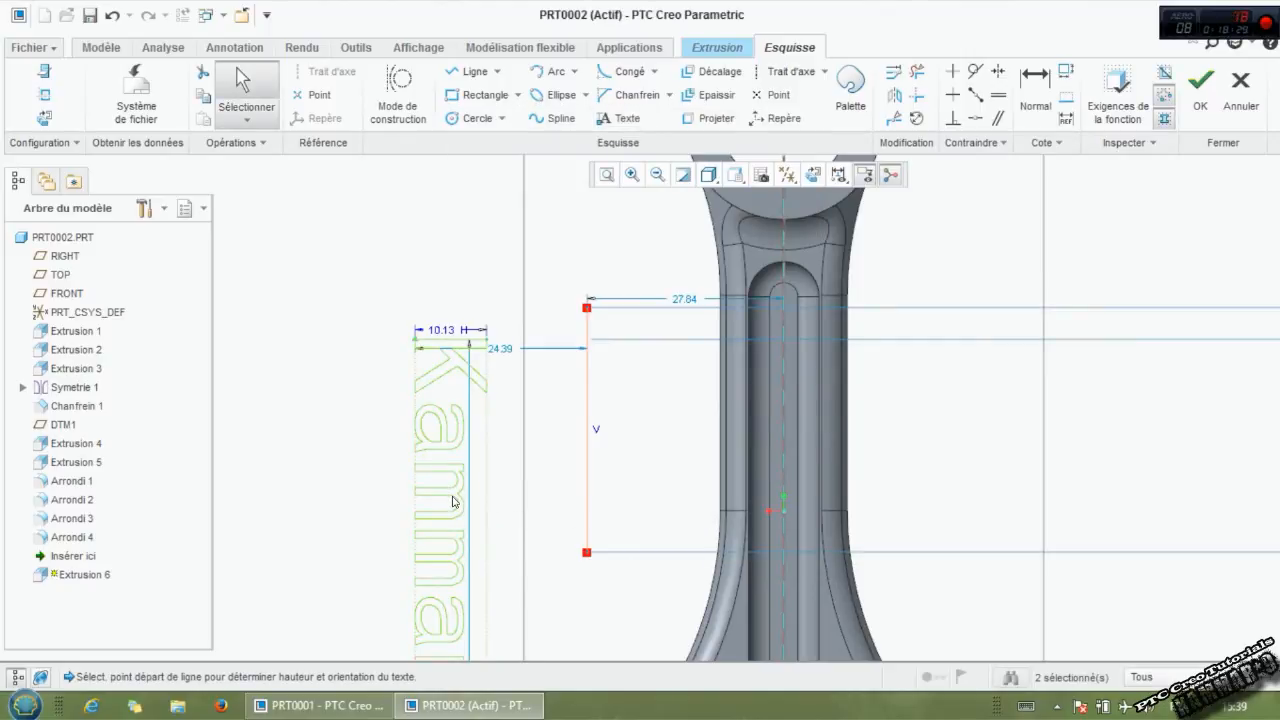
Step: Edit the text so it is placed along the vertical guide line, and flip it to the line's other side
{"action": "double_click", "coordinate": [452, 500]}
{"action": "left_click", "coordinate": [474, 492]}
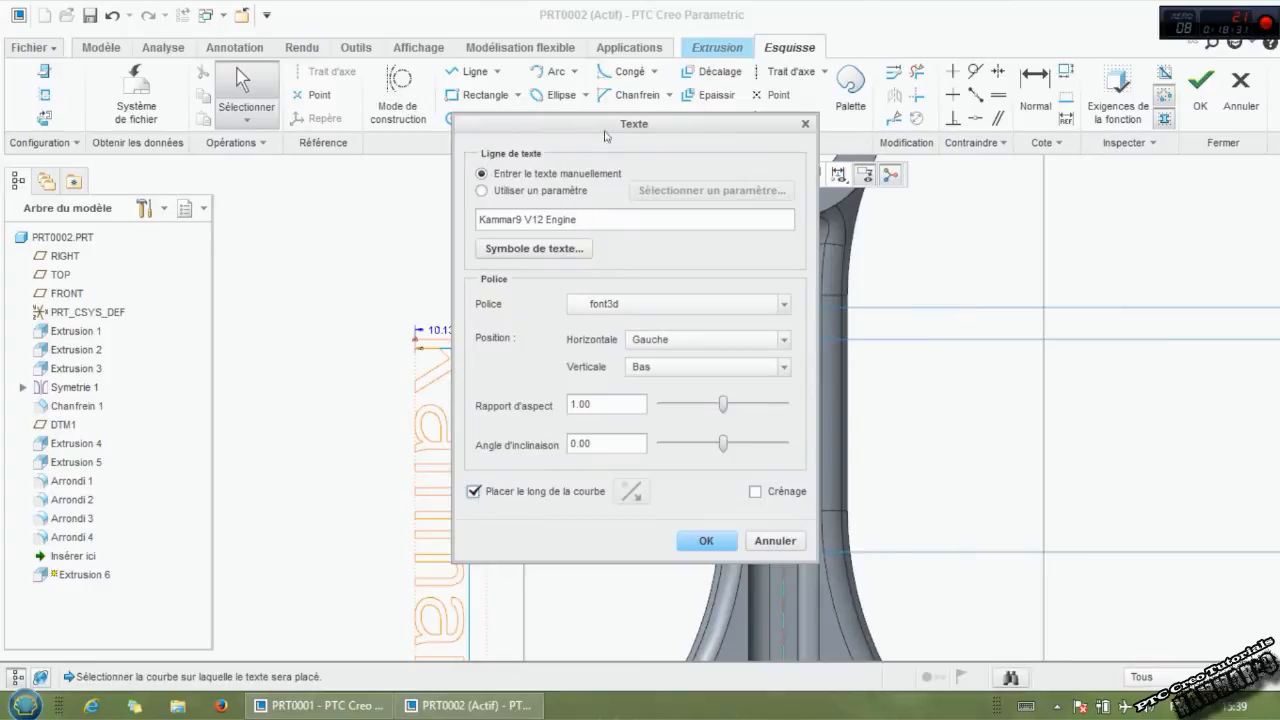
{"action": "left_click_drag", "start_coordinate": [605, 136], "coordinate": [830, 174]}
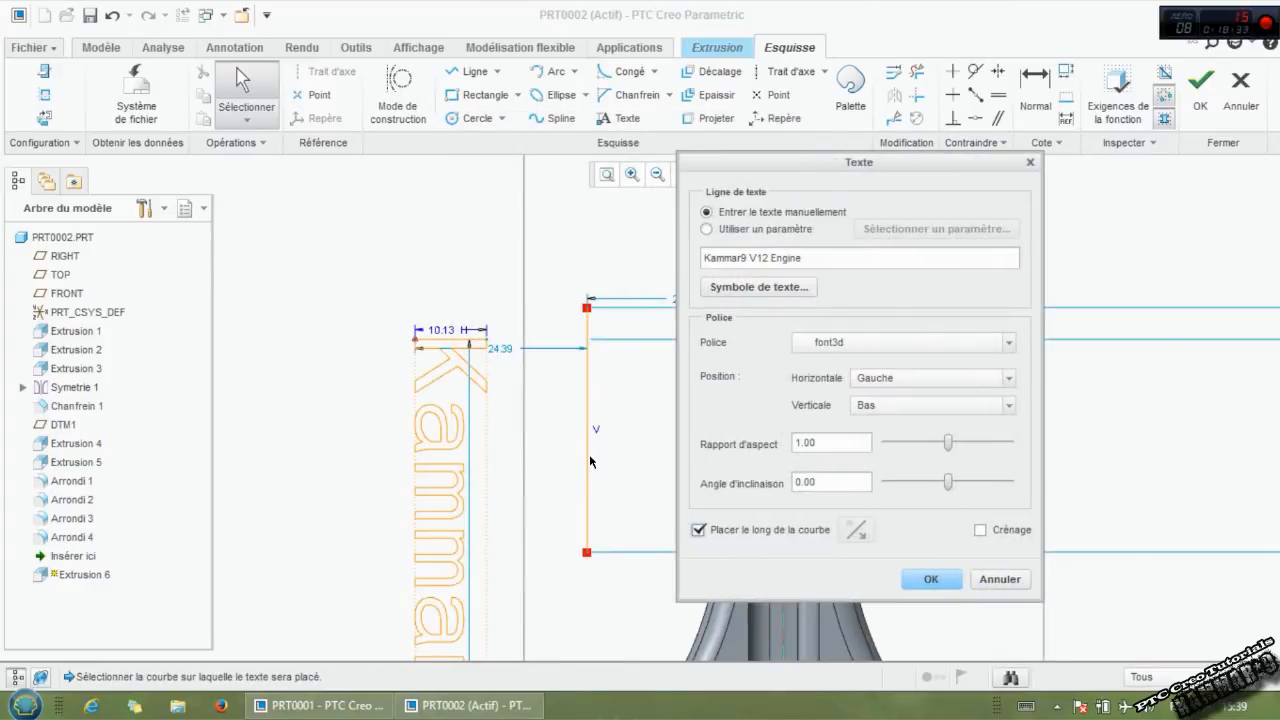
{"action": "left_click", "coordinate": [585, 451]}
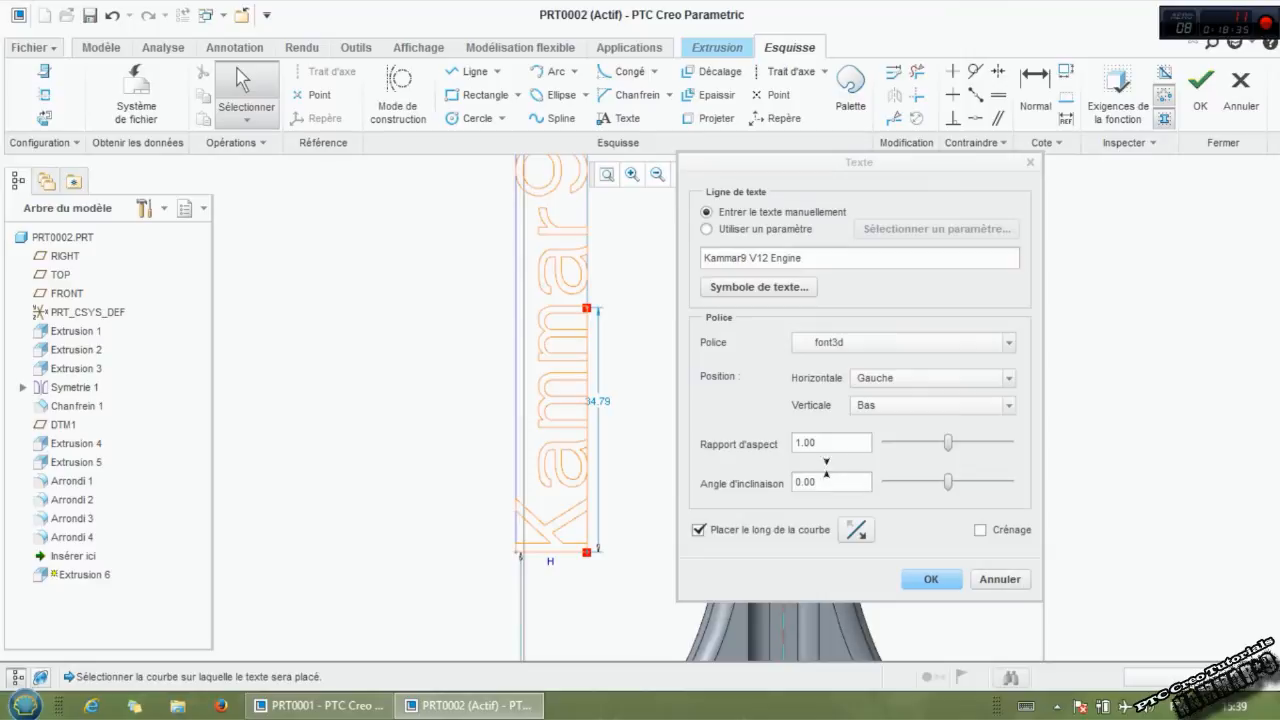
{"action": "left_click", "coordinate": [847, 530]}
{"action": "left_click", "coordinate": [914, 578]}
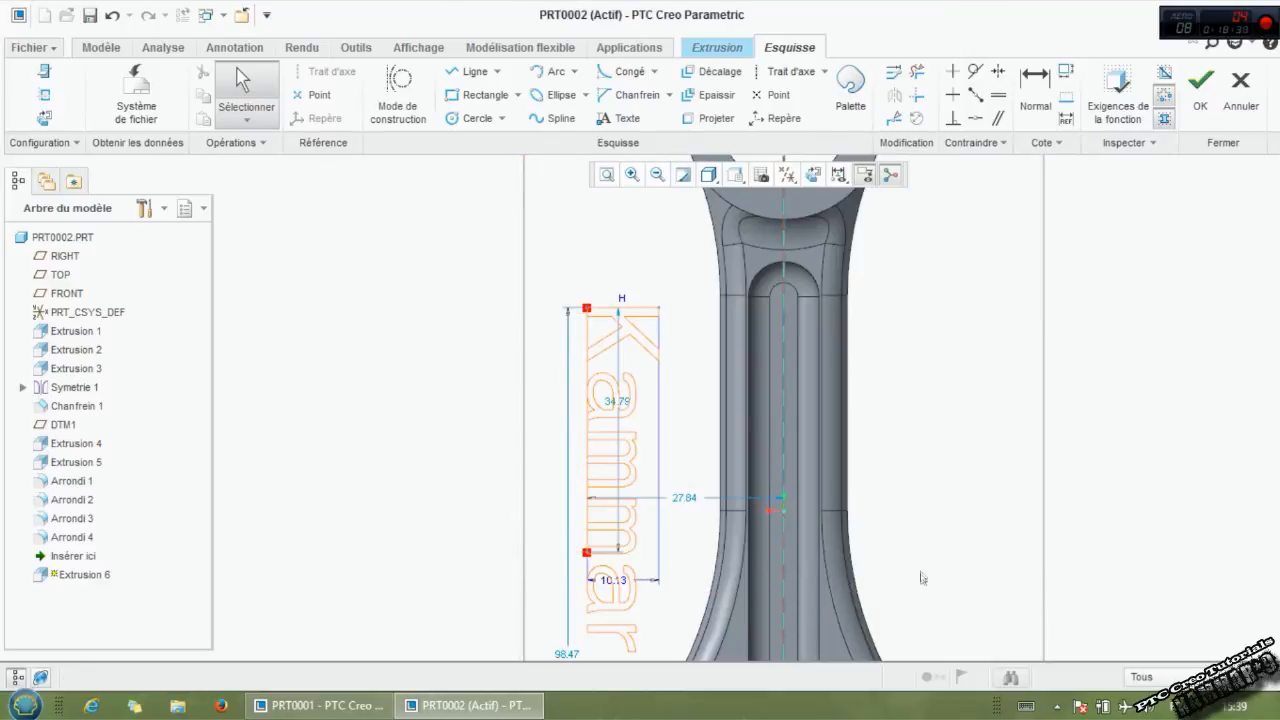
Step: Move the text and its guide line into the slot, resizing the lettering to the floor's width with the line about 34.4 mm long
{"action": "left_click_drag", "start_coordinate": [654, 312], "coordinate": [684, 312]}
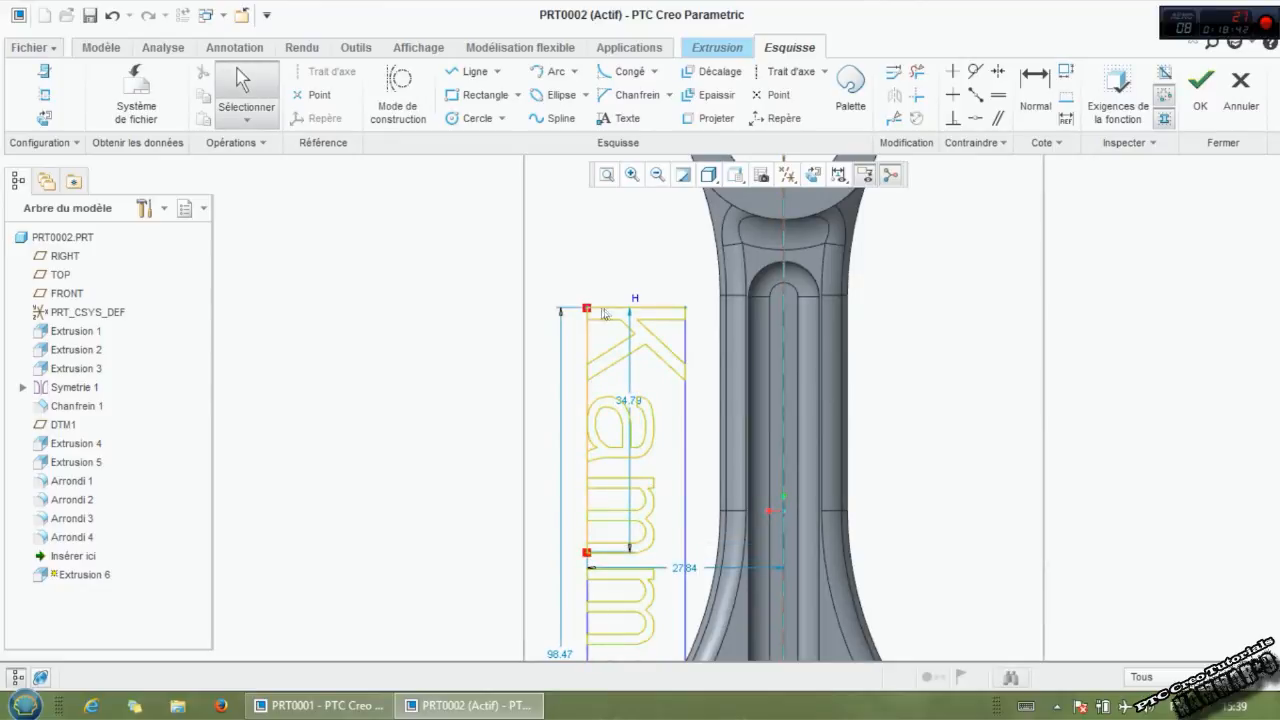
{"action": "left_click_drag", "start_coordinate": [586, 310], "coordinate": [824, 330]}
{"action": "left_click_drag", "start_coordinate": [621, 327], "coordinate": [775, 320]}
{"action": "left_click_drag", "start_coordinate": [880, 320], "coordinate": [797, 334]}
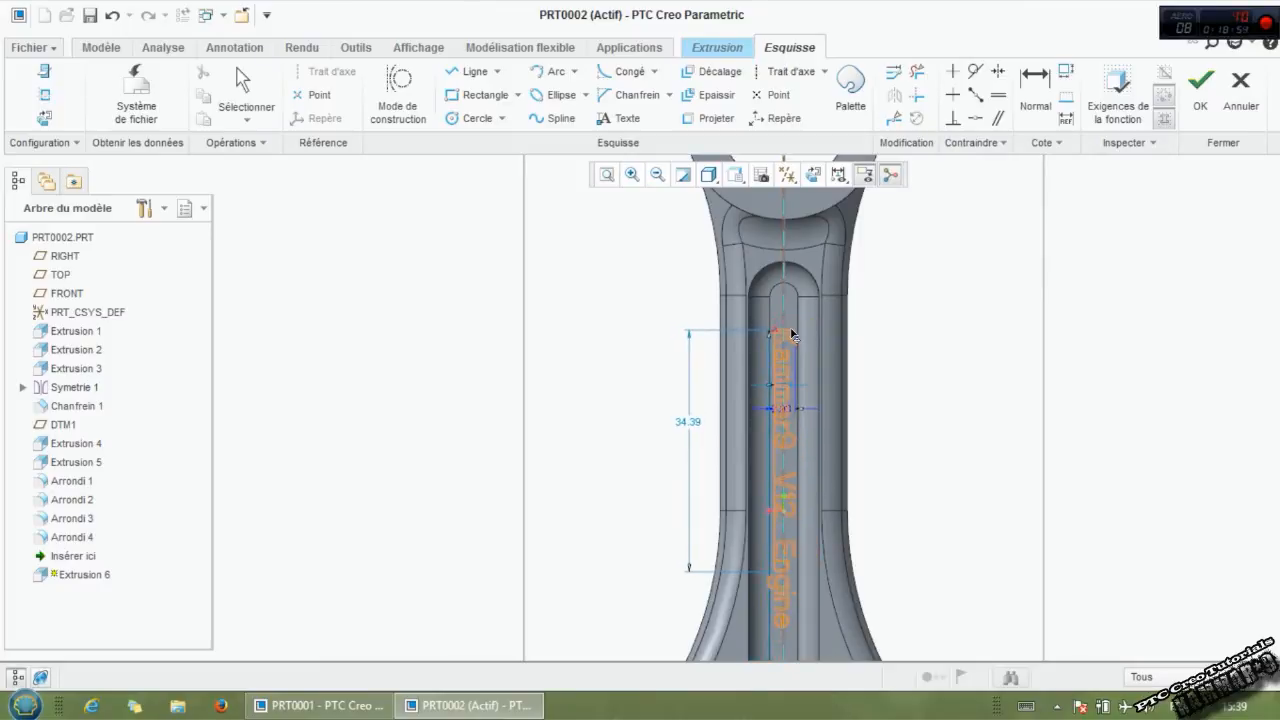
{"action": "scroll", "coordinate": [791, 500], "scroll_direction": "up", "scroll_amount": 2}
{"action": "scroll", "coordinate": [788, 583], "scroll_direction": "down", "scroll_amount": 3}
{"action": "scroll", "coordinate": [797, 280], "scroll_direction": "up", "scroll_amount": 2}
{"action": "scroll", "coordinate": [795, 271], "scroll_direction": "down", "scroll_amount": 2}
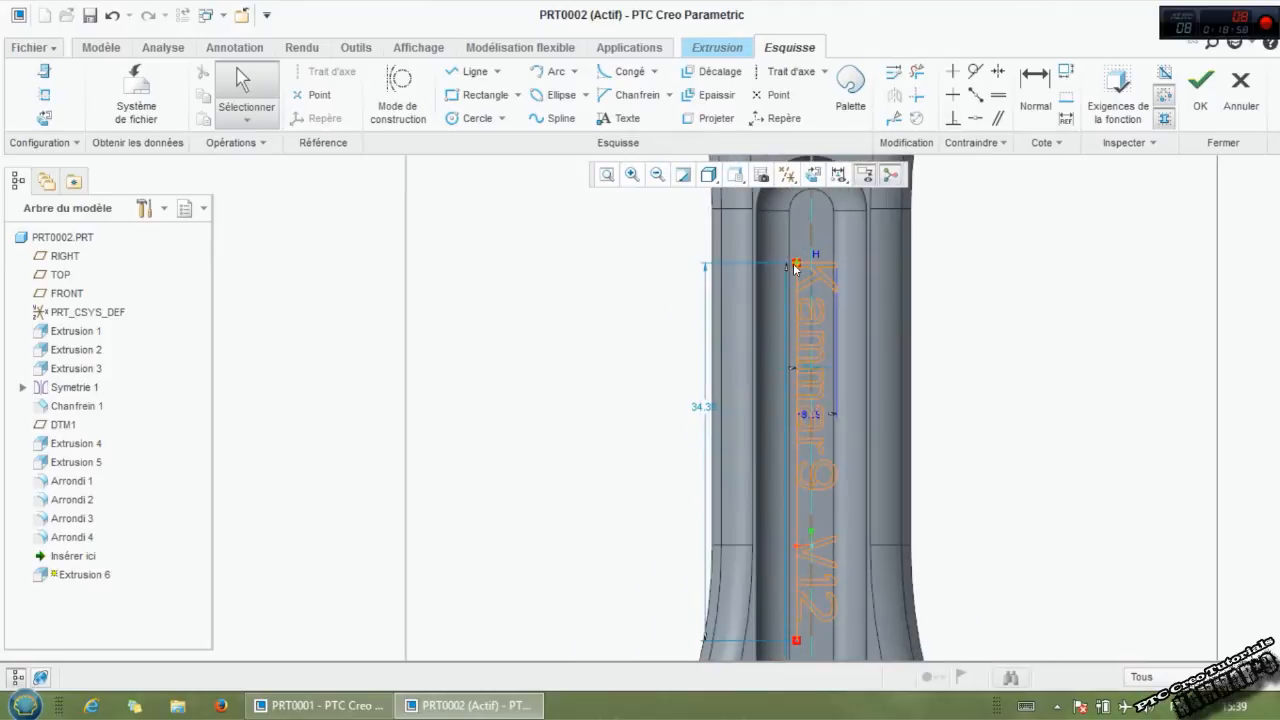
{"action": "scroll", "coordinate": [802, 297], "scroll_direction": "up", "scroll_amount": 1}
{"action": "middle_click_drag", "start_coordinate": [886, 443], "coordinate": [897, 460]}
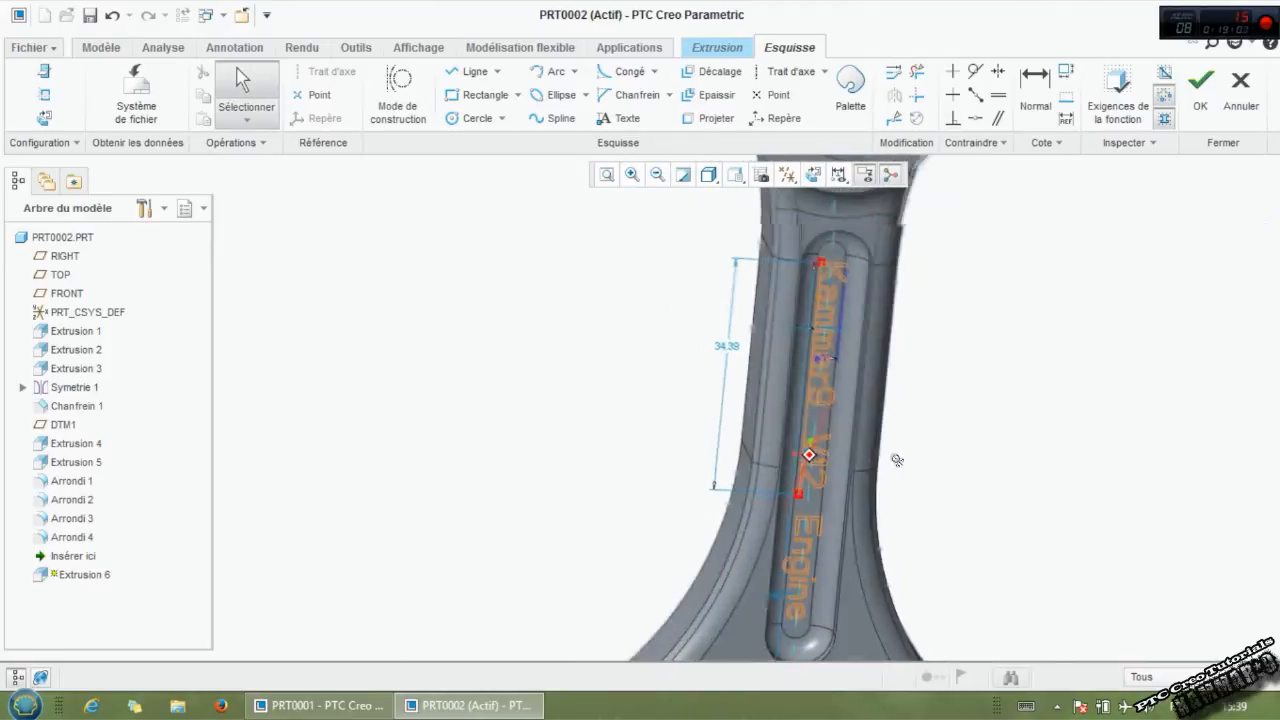